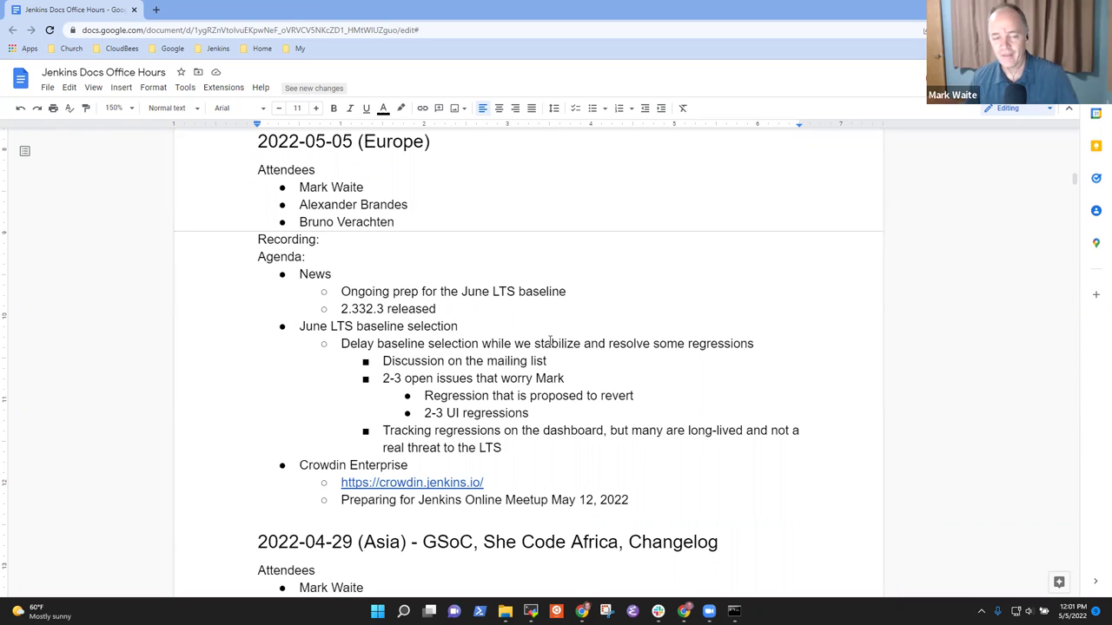
Review the 2022-05-05 agenda items from News down to Crowdin Enterprise
{"action": "left_click", "coordinate": [362, 279]}
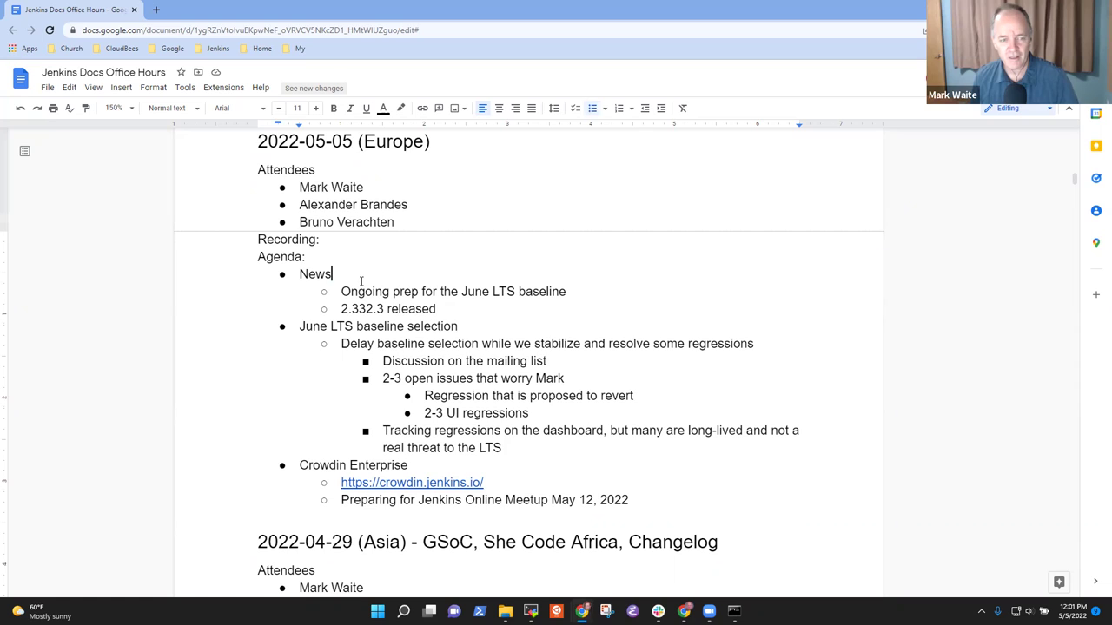
{"action": "key", "text": "Home"}
{"action": "key", "text": "shift+End"}
{"action": "key", "text": "Down"}
{"action": "key", "text": "Down"}
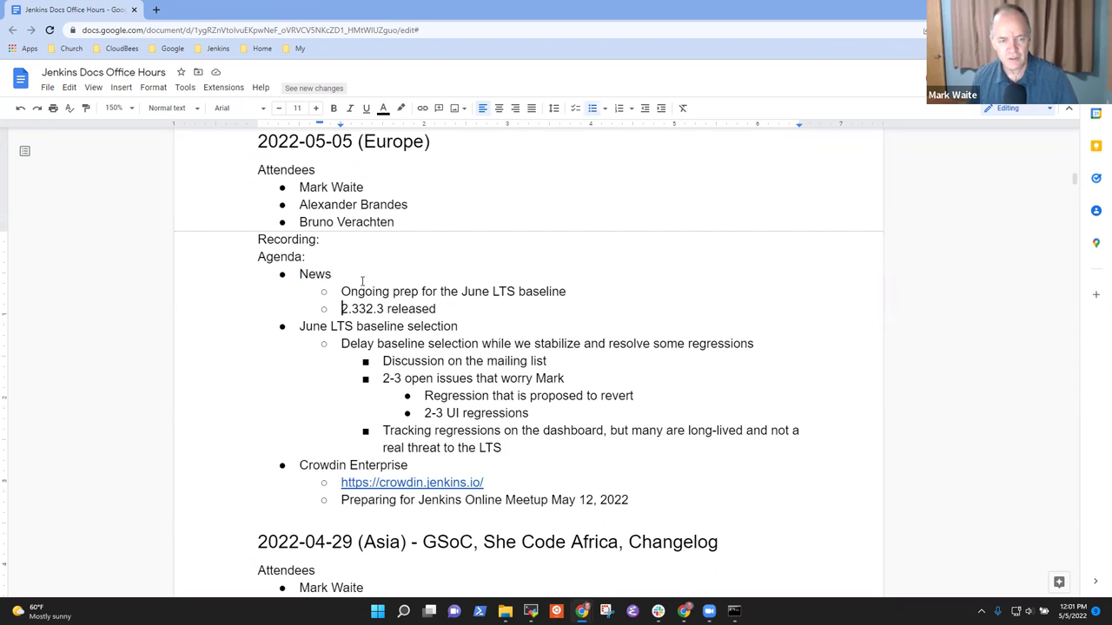
{"action": "key", "text": "shift+End"}
{"action": "key", "text": "Down"}
{"action": "key", "text": "Down"}
{"action": "key", "text": "Down"}
{"action": "key", "text": "Down"}
{"action": "key", "text": "Down"}
{"action": "key", "text": "Down"}
{"action": "key", "text": "Down"}
{"action": "key", "text": "Down"}
Add a first sub-bullet under Crowdin Enterprise, above the crowdin.jenkins.io link, reading "UTF-8 encoding alternatives, options, and more"
{"action": "key", "text": "Home"}
{"action": "key", "text": "shift+End"}
{"action": "key", "text": "Down"}
{"action": "key", "text": "Return"}
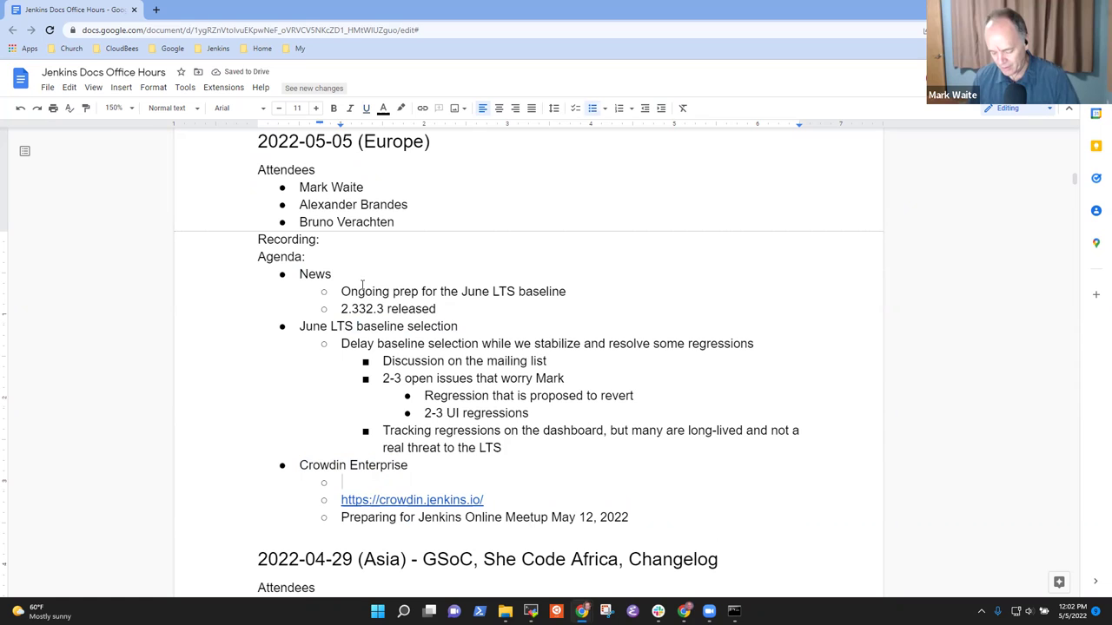
{"action": "type", "text": "UTF-8 "}
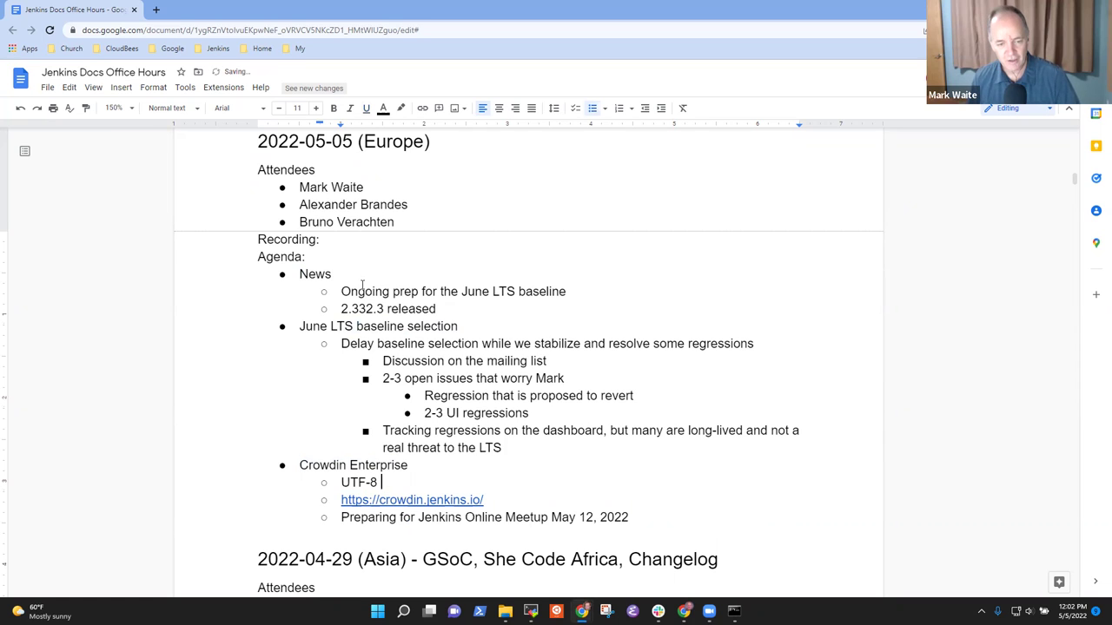
{"action": "type", "text": "encoding"}
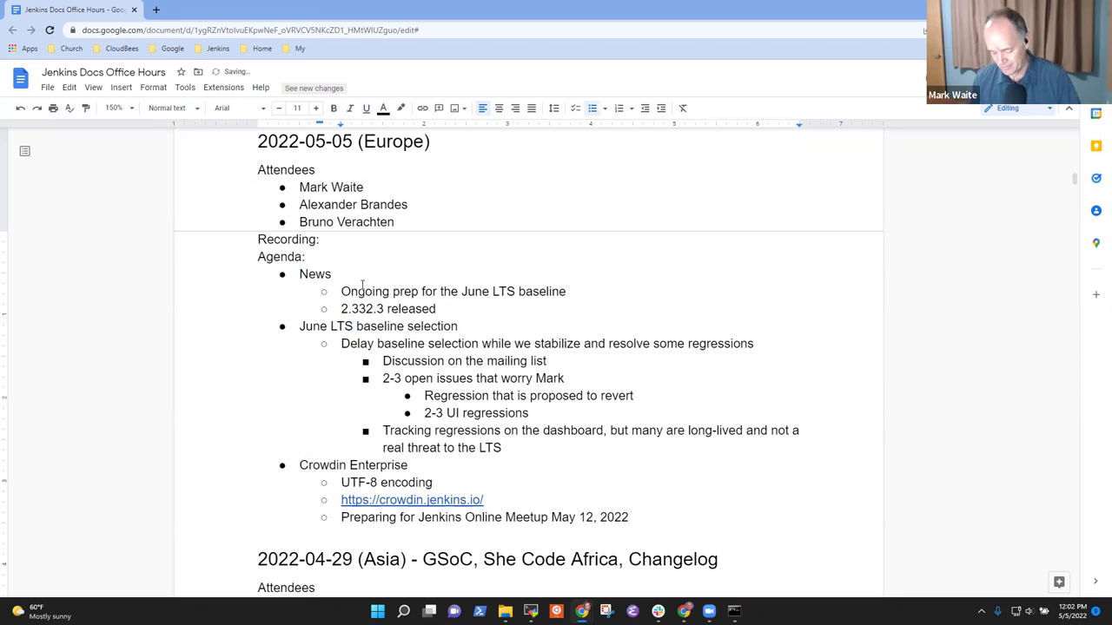
{"action": "type", "text": " alt"}
{"action": "key", "text": "BackSpace"}
{"action": "key", "text": "BackSpace"}
{"action": "key", "text": "BackSpace"}
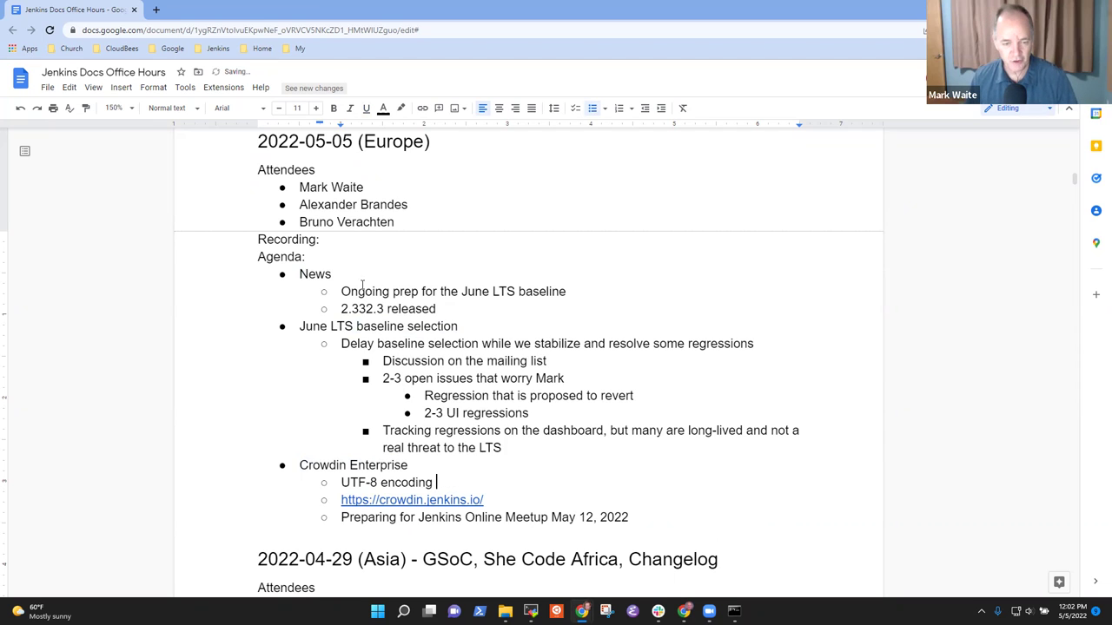
{"action": "type", "text": "alternati"}
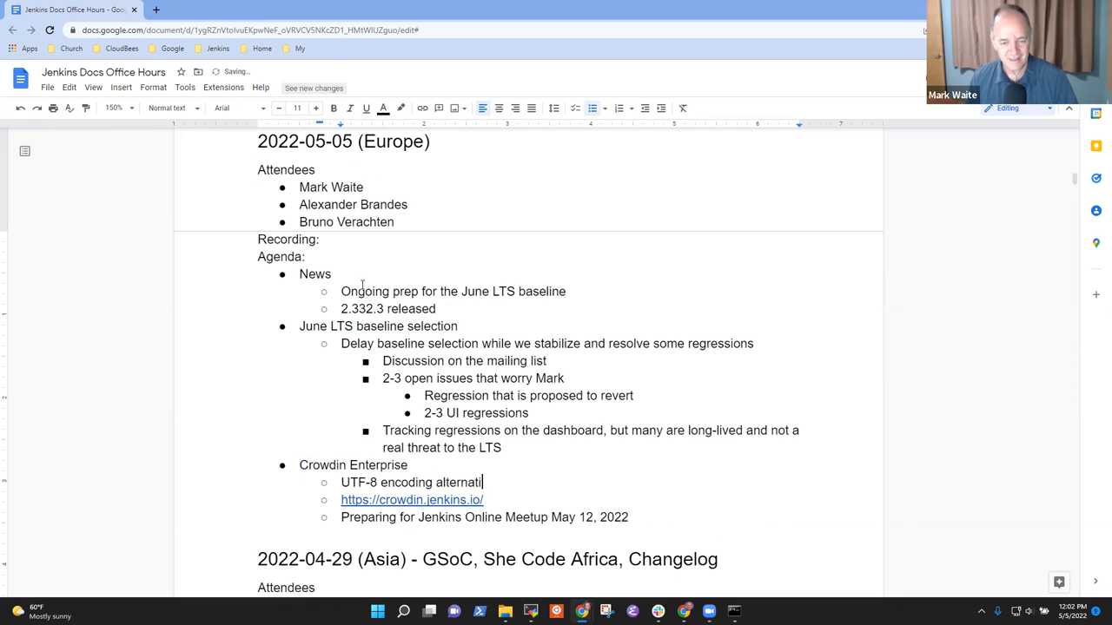
{"action": "type", "text": "ves, "}
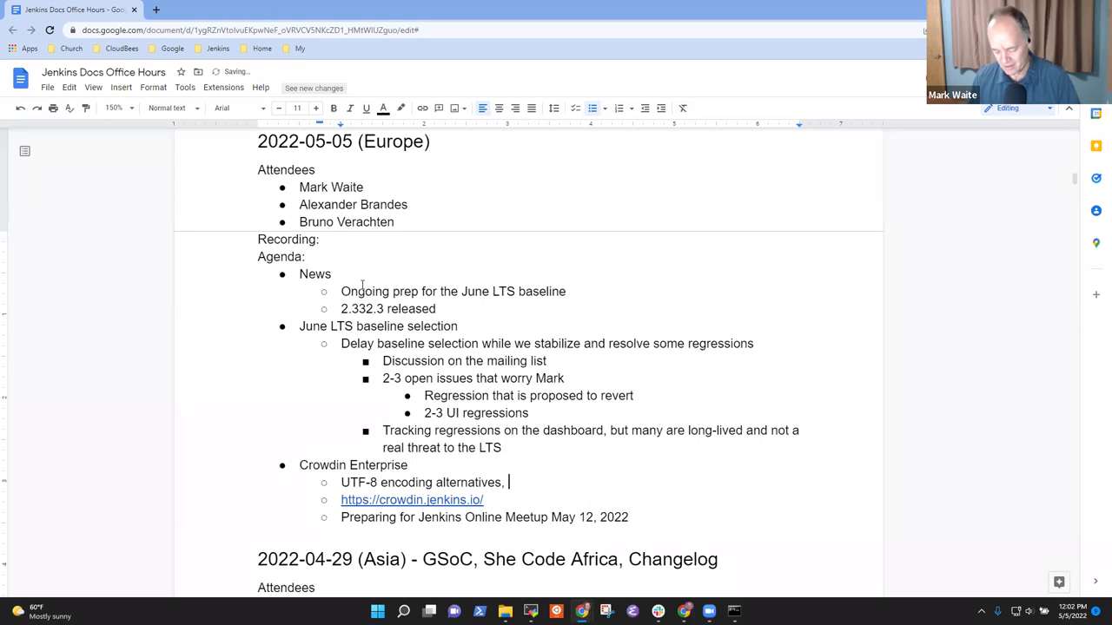
{"action": "type", "text": "optional"}
{"action": "key", "text": "BackSpace"}
{"action": "key", "text": "BackSpace"}
{"action": "type", "text": "s, and "}
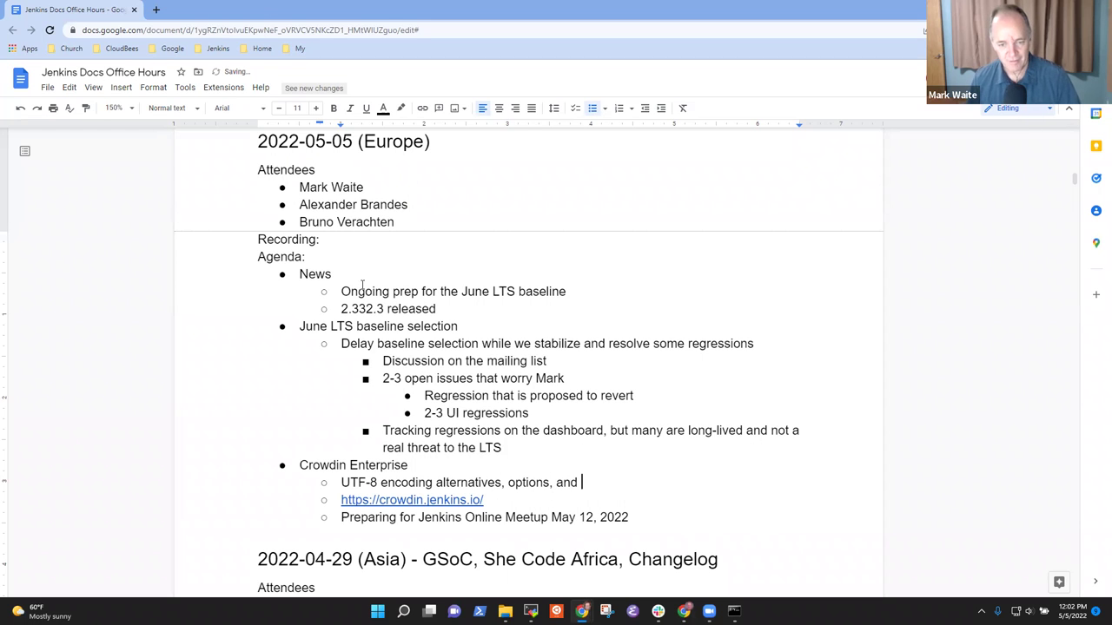
{"action": "type", "text": "more"}
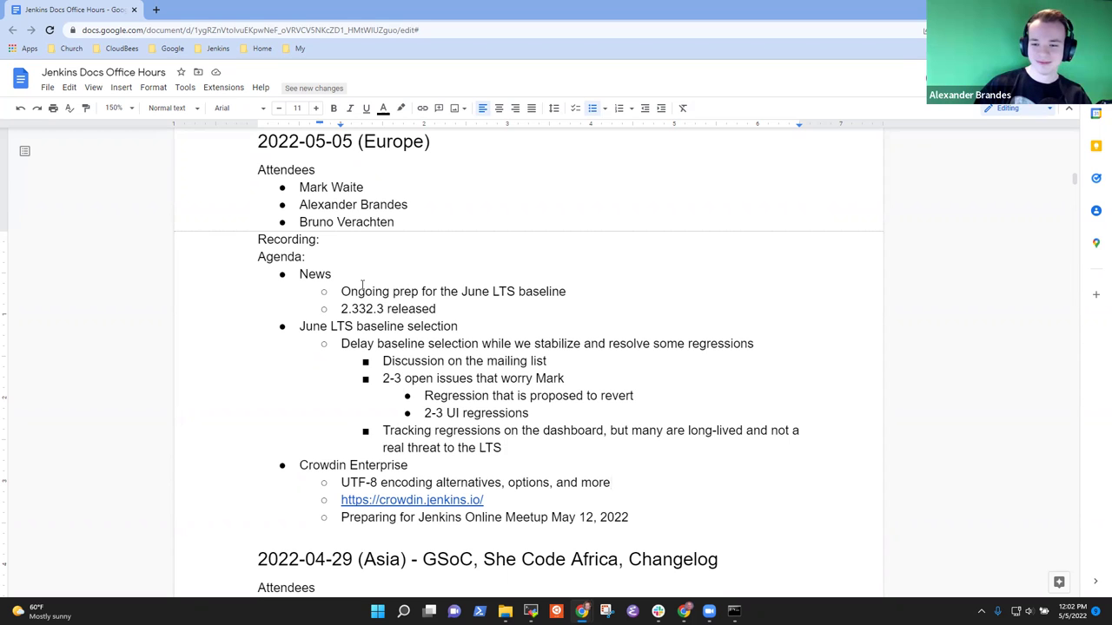
Add a sub-bullet after "2.332.3 released" under News reading "She Code Africa Contributhon updates"
{"action": "key", "text": "Down"}
{"action": "key", "text": "Home"}
{"action": "key", "text": "shift+End"}
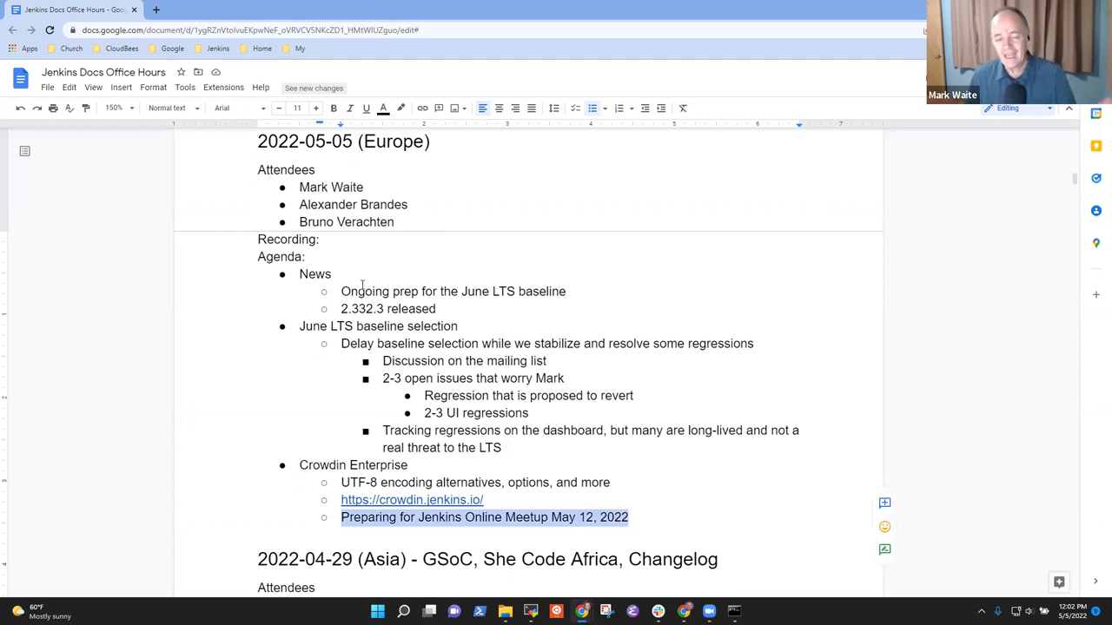
{"action": "key", "text": "Home"}
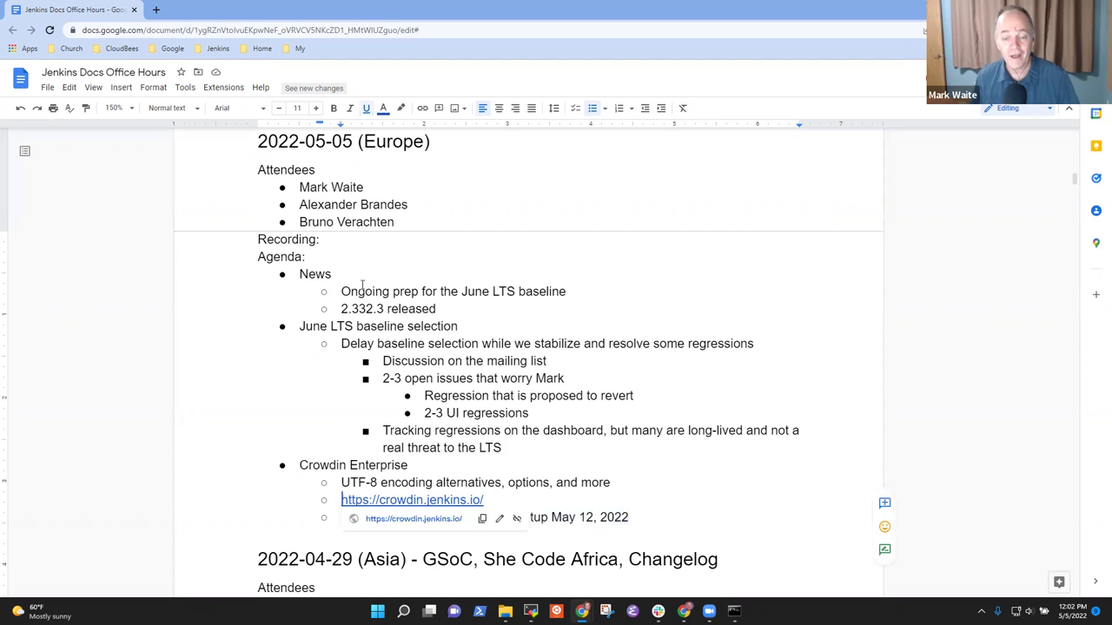
{"action": "key", "text": "Up"}
{"action": "key", "text": "Up"}
{"action": "key", "text": "Up"}
{"action": "key", "text": "Up"}
{"action": "key", "text": "Up"}
{"action": "key", "text": "Up"}
{"action": "key", "text": "Up"}
{"action": "key", "text": "Up"}
{"action": "key", "text": "Up"}
{"action": "key", "text": "Up"}
{"action": "key", "text": "Return"}
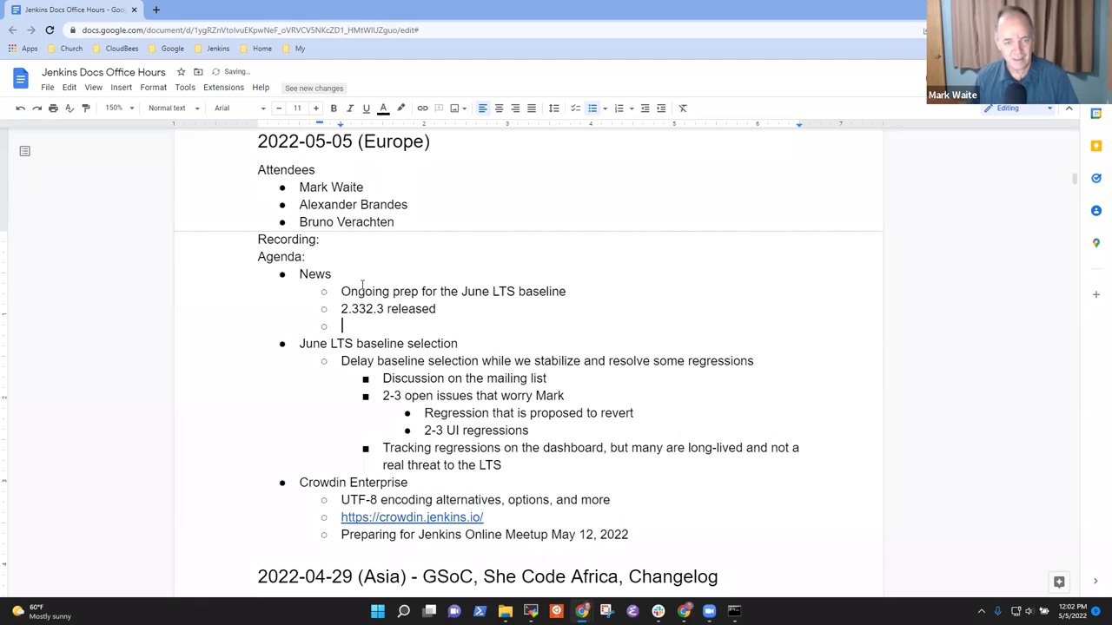
{"action": "type", "text": "She Code Adf"}
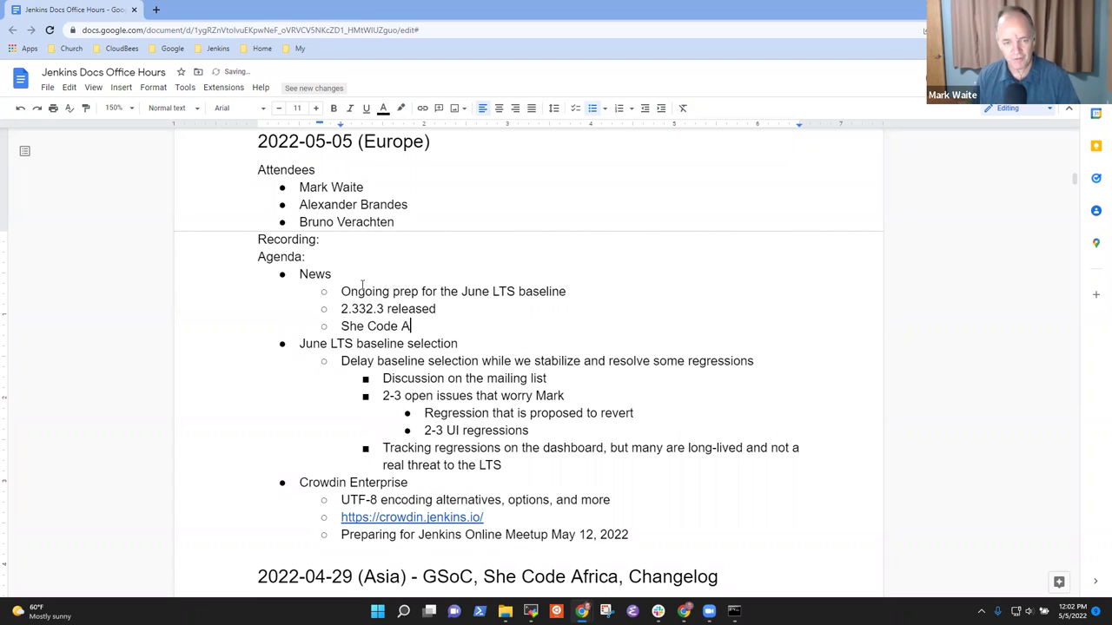
{"action": "key", "text": "BackSpace"}
{"action": "key", "text": "BackSpace"}
{"action": "type", "text": "frica Contribu"}
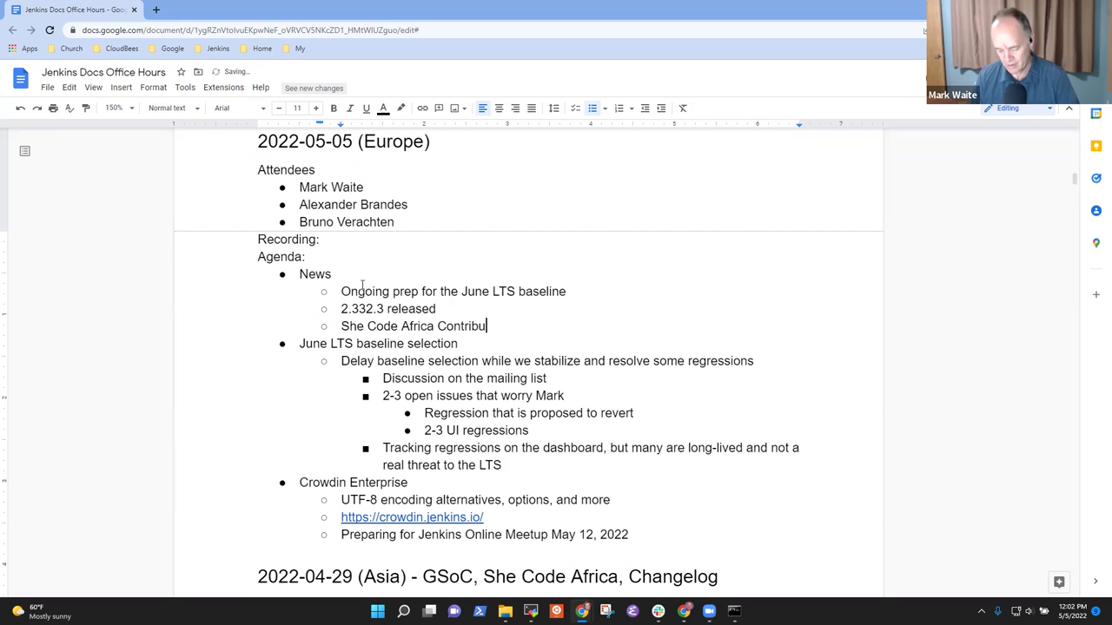
{"action": "type", "text": "thon updates"}
Add a nested bullet "Screenshot update progress" beneath the She Code Africa Contributhon updates item
{"action": "key", "text": "Return"}
{"action": "key", "text": "Tab"}
{"action": "type", "text": "Screenshot update progress"}
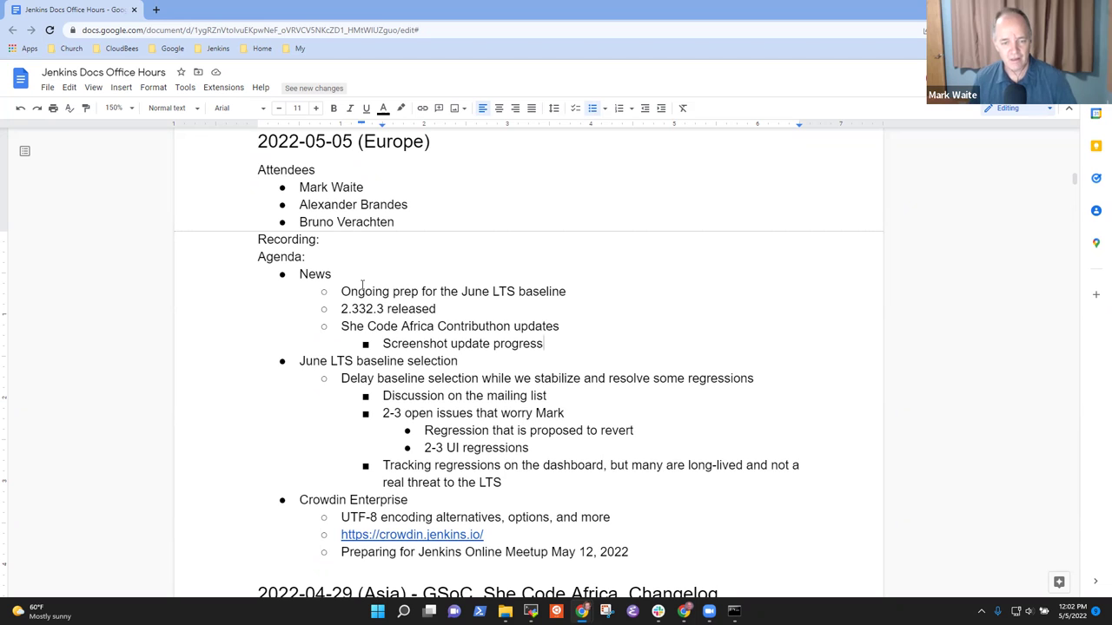
Review the June LTS baseline selection notes and the News items of the 2022-05-05 agenda
{"action": "key", "text": "Down"}
{"action": "key", "text": "Down"}
{"action": "key", "text": "Down"}
{"action": "key", "text": "Down"}
{"action": "key", "text": "Down"}
{"action": "key", "text": "Up"}
{"action": "key", "text": "Up"}
{"action": "key", "text": "Up"}
{"action": "key", "text": "Up"}
{"action": "key", "text": "Up"}
{"action": "key", "text": "Up"}
{"action": "key", "text": "Up"}
{"action": "key", "text": "Up"}
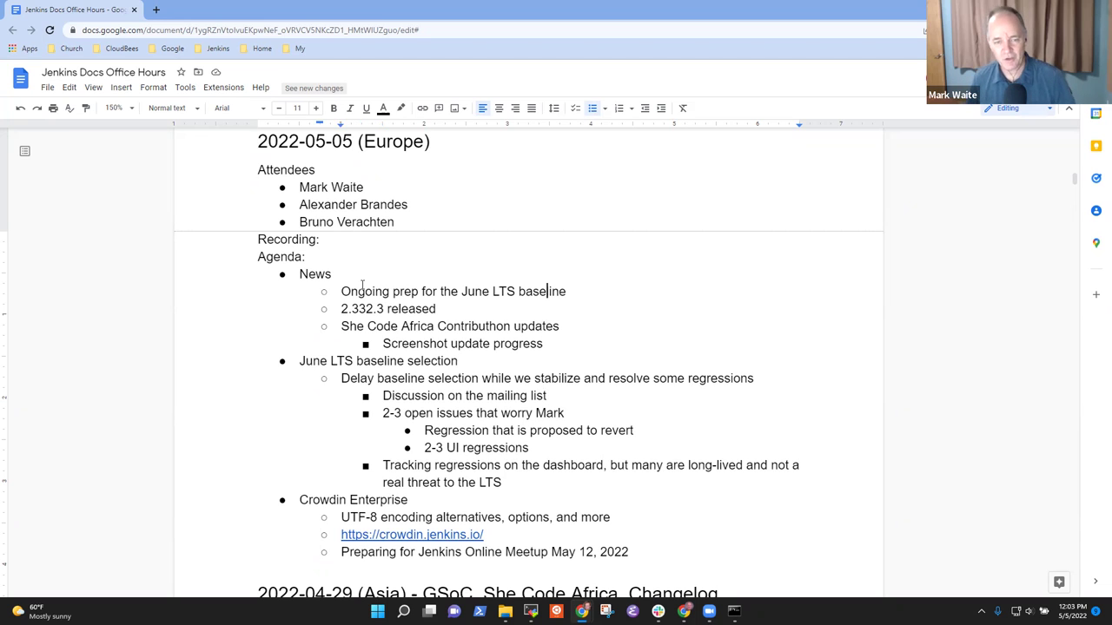
{"action": "key", "text": "Up"}
{"action": "key", "text": "Down"}
{"action": "key", "text": "Up"}
{"action": "key", "text": "Home"}
{"action": "key", "text": "shift+End"}
Add a fourth attendee's full name as a new bullet at the end of the 2022-05-05 attendee list
{"action": "key", "text": "Up"}
{"action": "key", "text": "Up"}
{"action": "key", "text": "Up"}
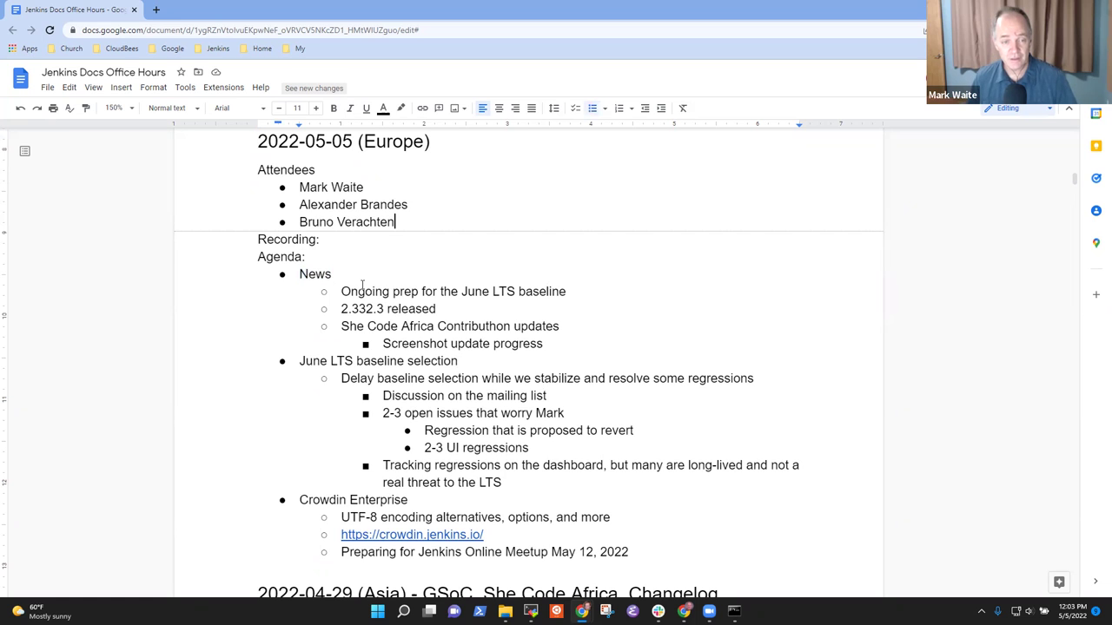
{"action": "key", "text": "Return"}
{"action": "key", "text": "ctrl+shift+i"}
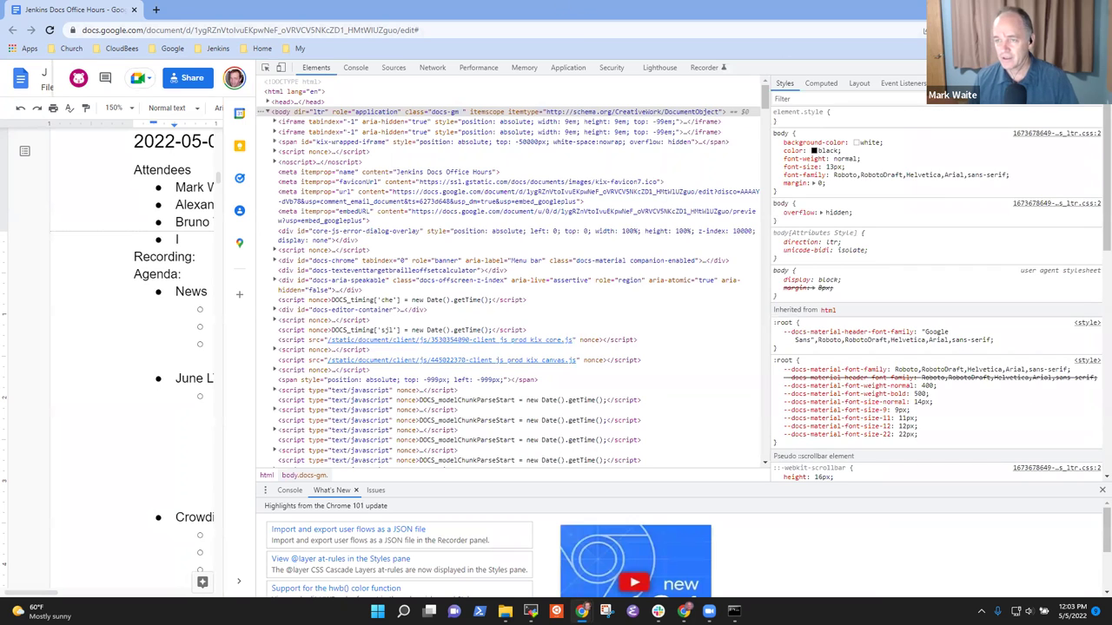
{"action": "key", "text": "ctrl+shift+i"}
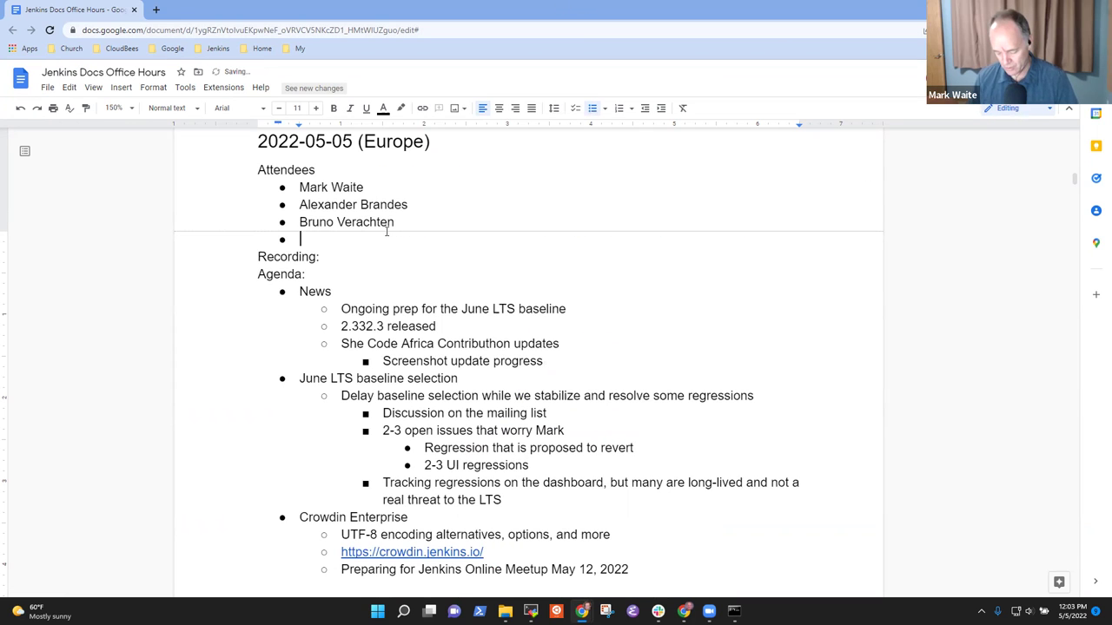
{"action": "type", "text": "Kevin Ma"}
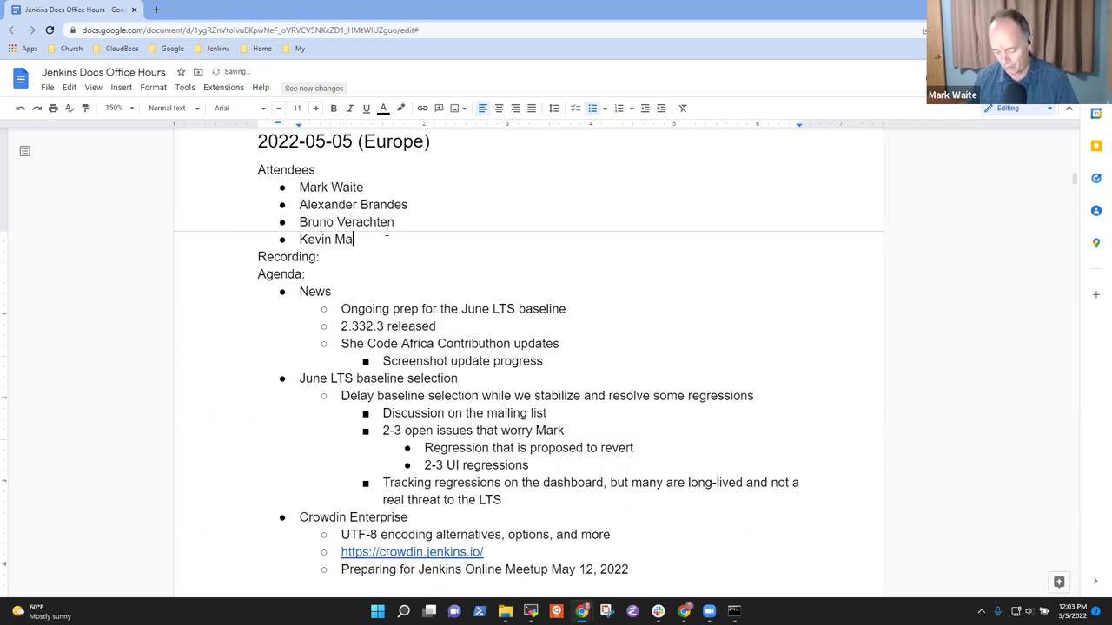
{"action": "type", "text": "rten"}
Add a nested bullet "Looking much better" beneath "Ongoing prep for the June LTS baseline" in News
{"action": "key", "text": "Down"}
{"action": "key", "text": "Down"}
{"action": "key", "text": "Down"}
{"action": "key", "text": "Down"}
{"action": "key", "text": "Down"}
{"action": "key", "text": "shift+End"}
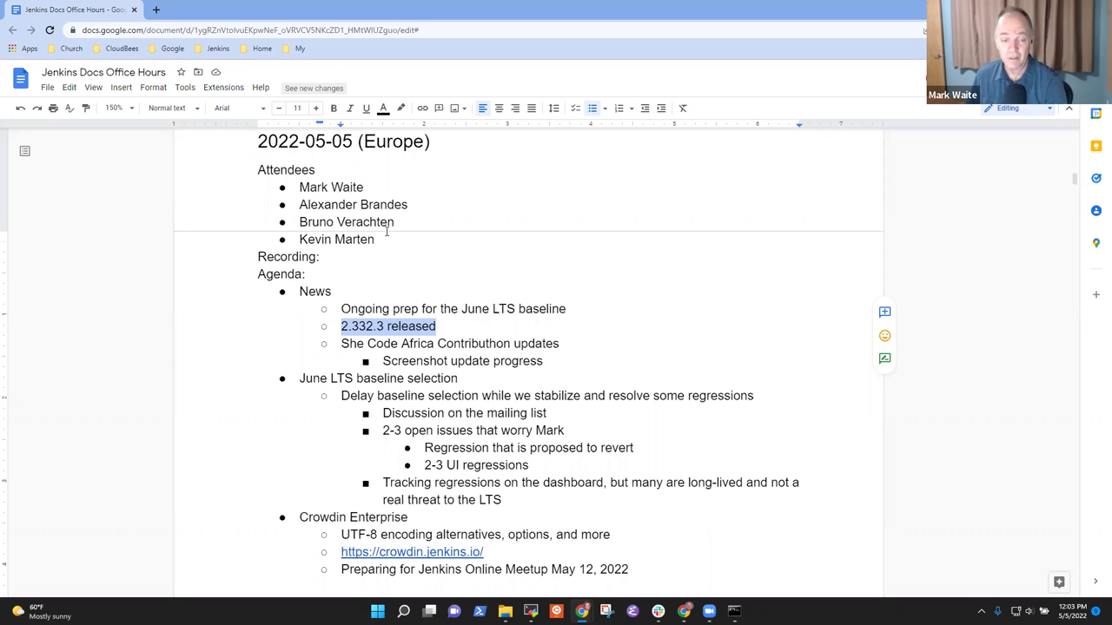
{"action": "key", "text": "Up"}
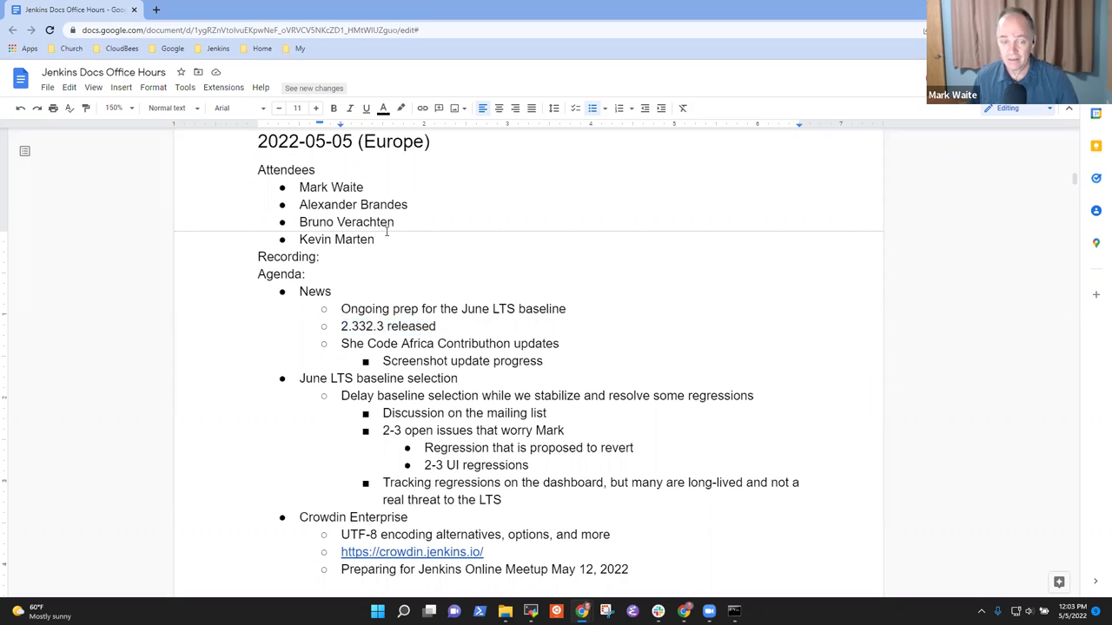
{"action": "key", "text": "shift+End"}
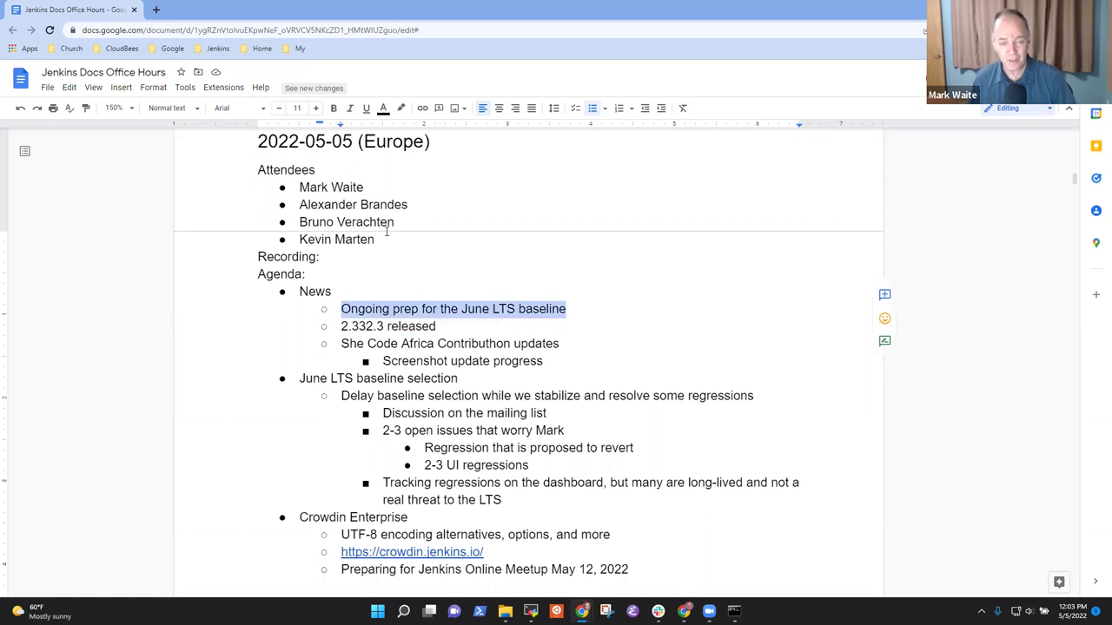
{"action": "key", "text": "Right"}
{"action": "key", "text": "Return"}
{"action": "key", "text": "Tab"}
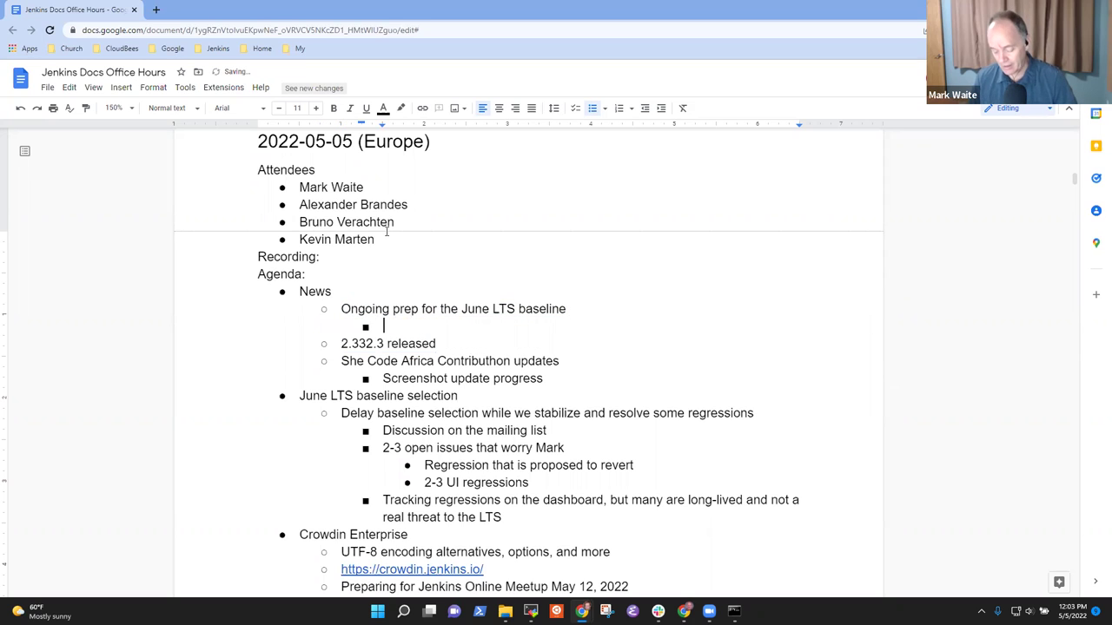
{"action": "type", "text": "Looking much better"}
Add a bullet below "Looking much better": "Pending changes from [contributor's first name] for a feedback update on scheduled but not running jobs"
{"action": "key", "text": "Return"}
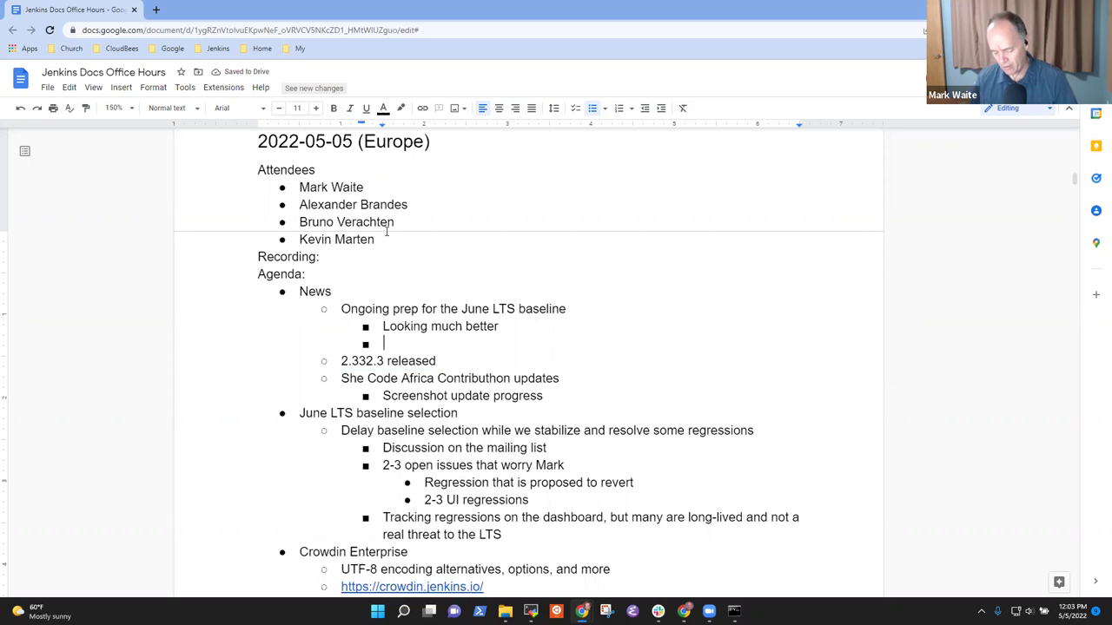
{"action": "type", "text": "Pending changes"}
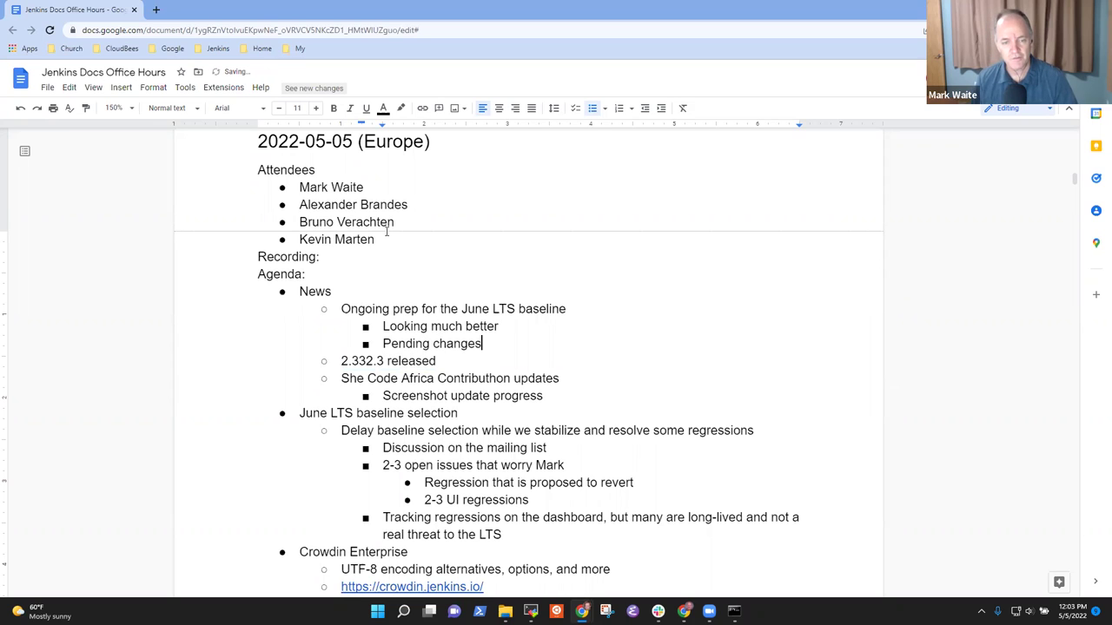
{"action": "type", "text": " from A"}
{"action": "type", "text": "drie"}
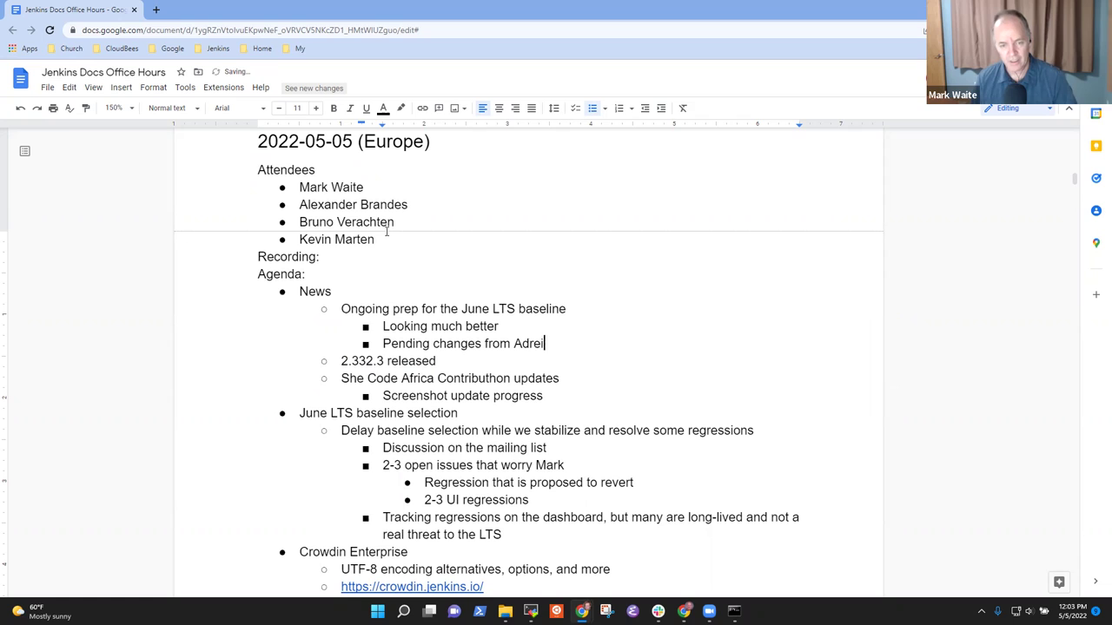
{"action": "type", "text": "n "}
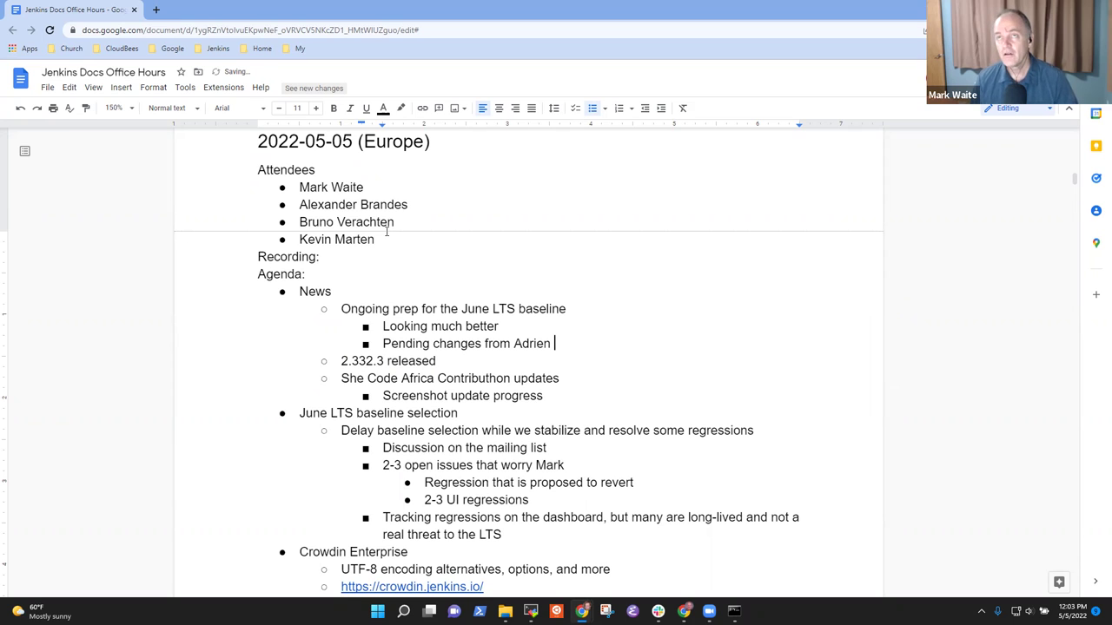
{"action": "type", "text": "for a "}
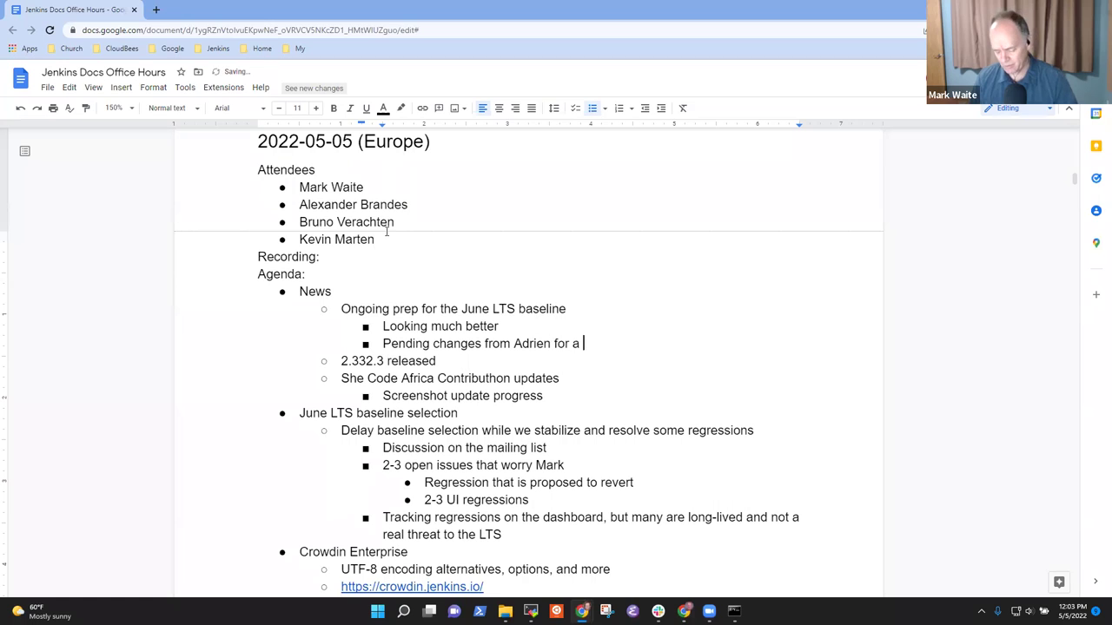
{"action": "type", "text": "feedb"}
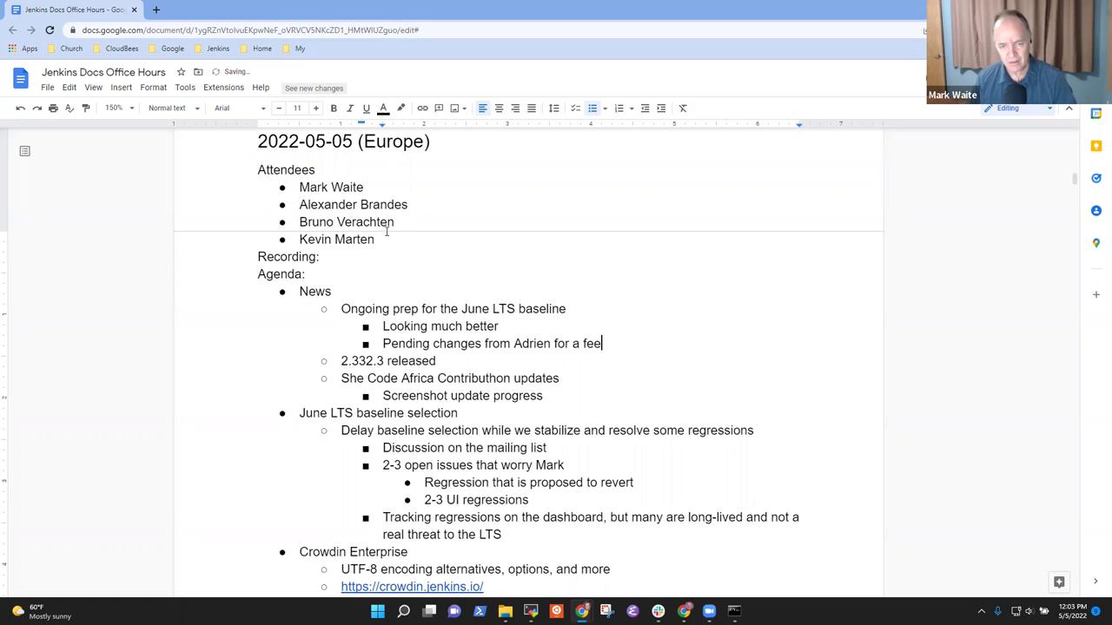
{"action": "key", "text": "BackSpace"}
{"action": "type", "text": "back "}
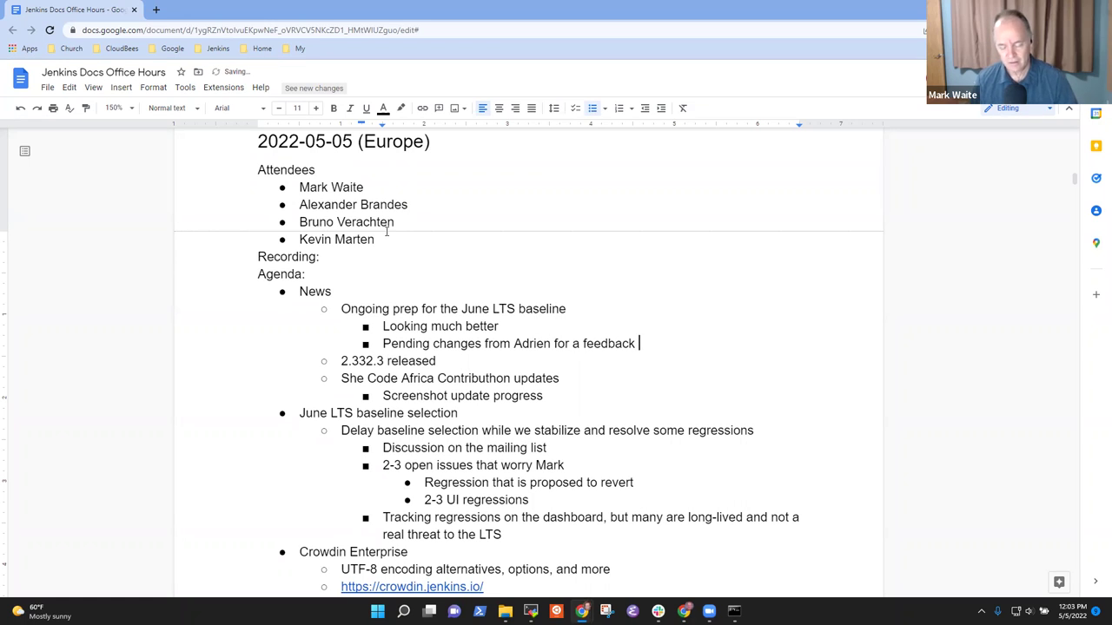
{"action": "type", "text": "update"}
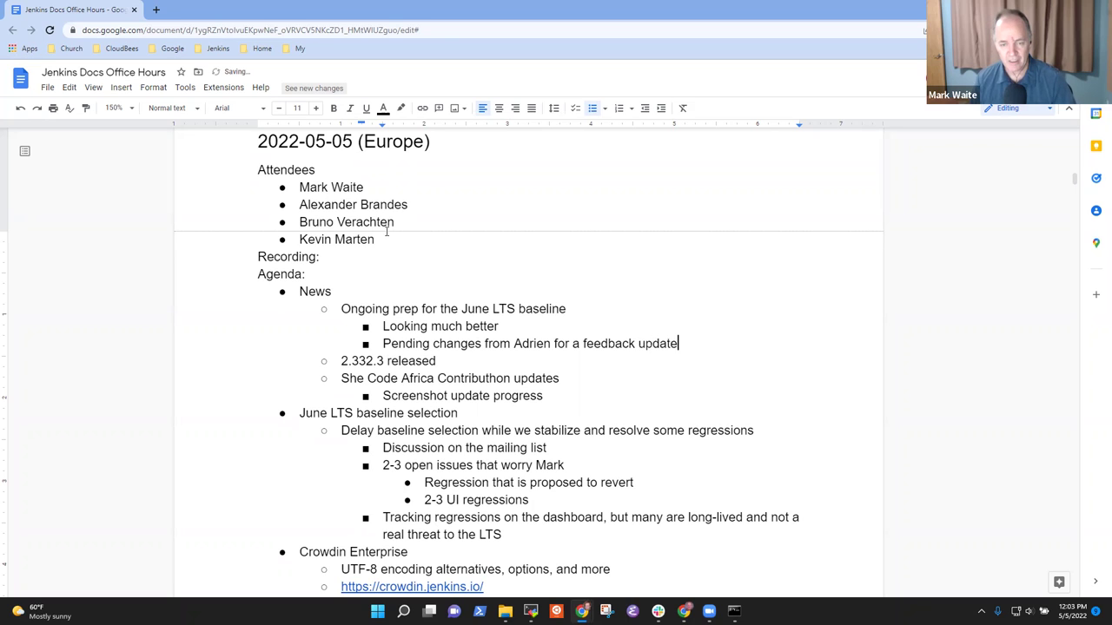
{"action": "type", "text": " on "}
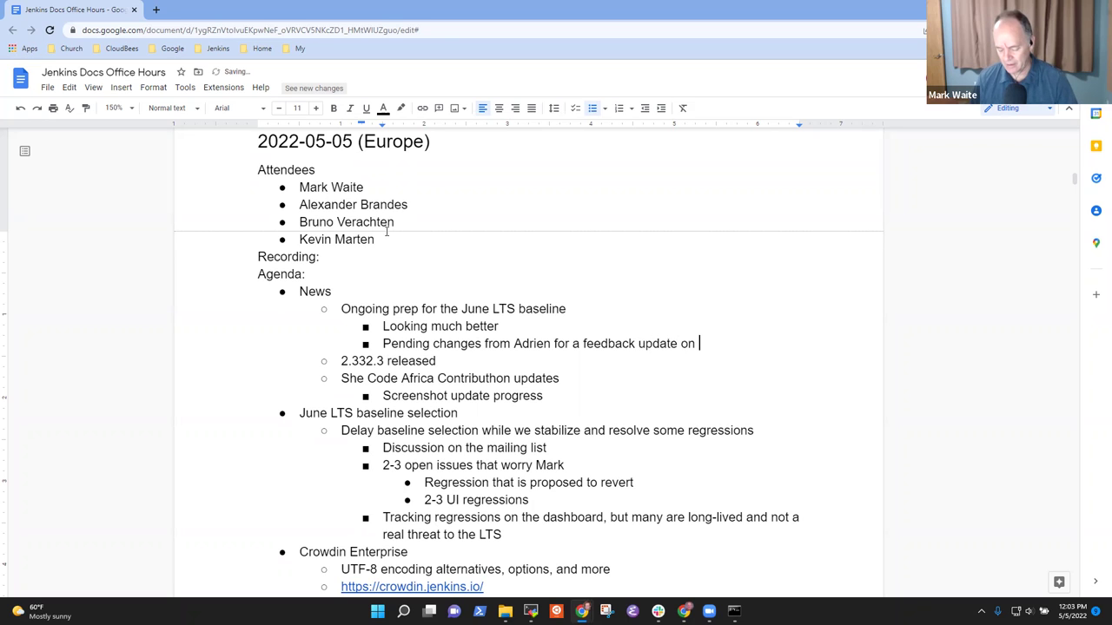
{"action": "type", "text": "scheduled but not running"}
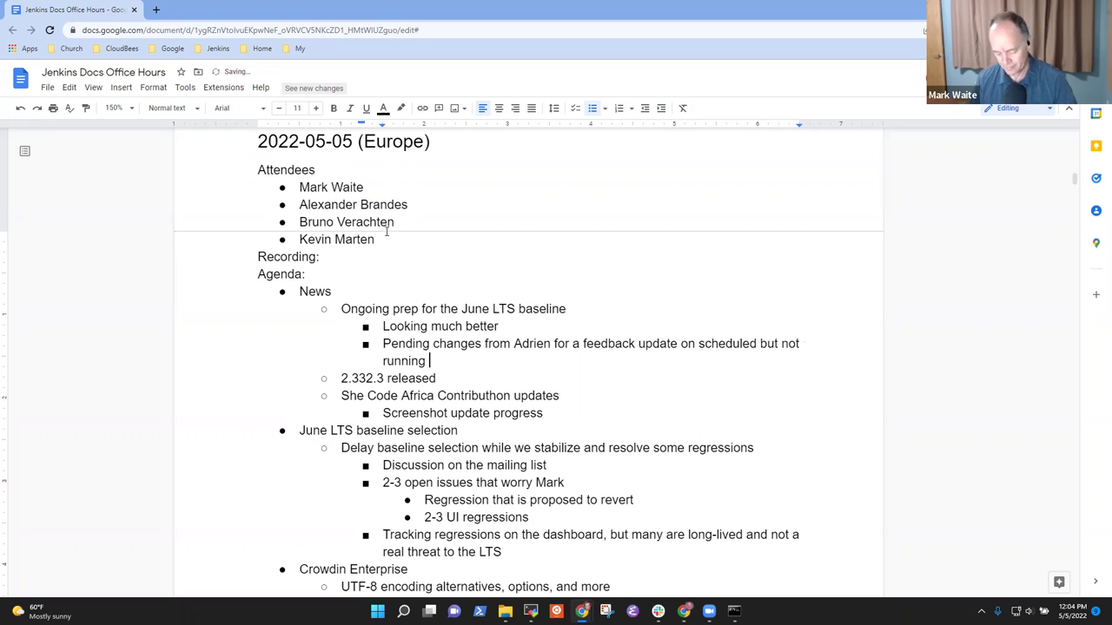
{"action": "type", "text": " jobs"}
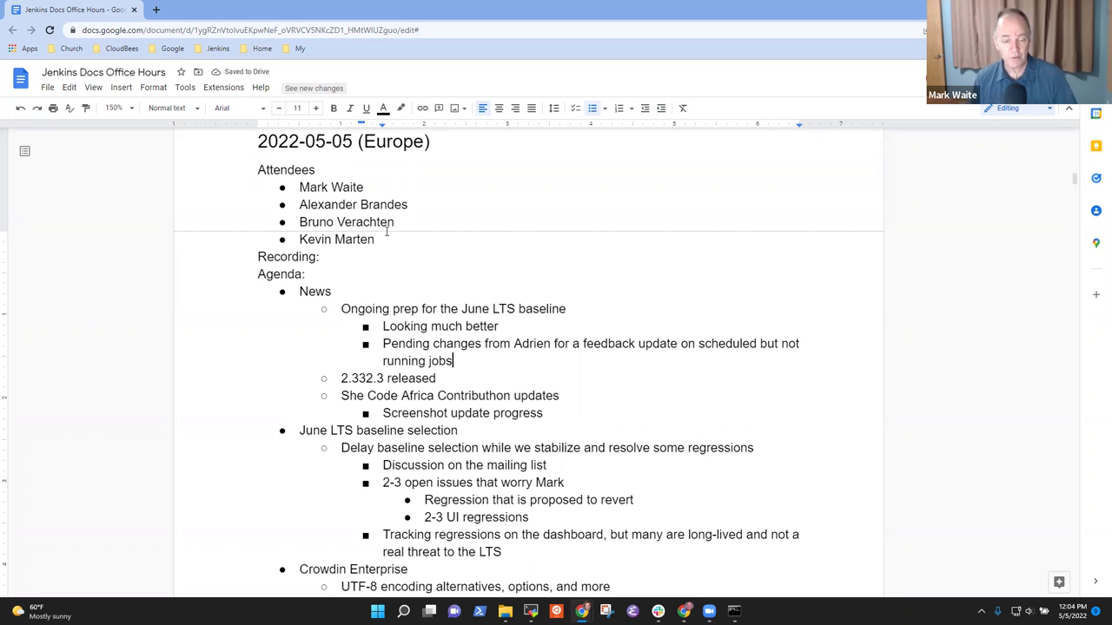
Add a nested bullet "Hope that next weekly is selected as the June LTS baseline" beneath the pending changes item
{"action": "key", "text": "Return"}
{"action": "key", "text": "Tab"}
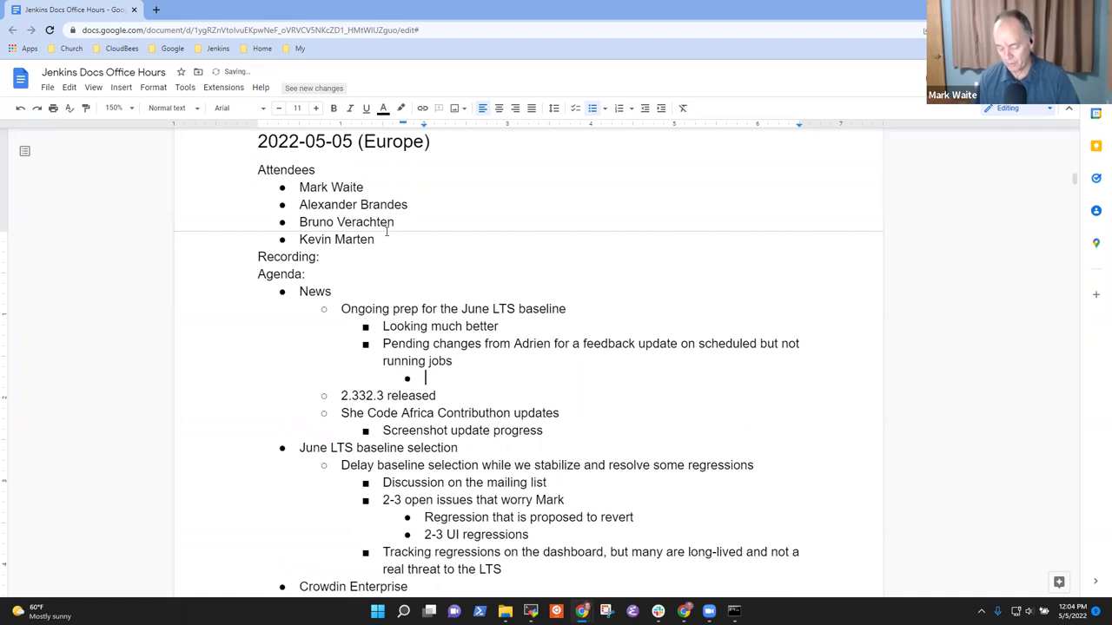
{"action": "type", "text": "Hope "}
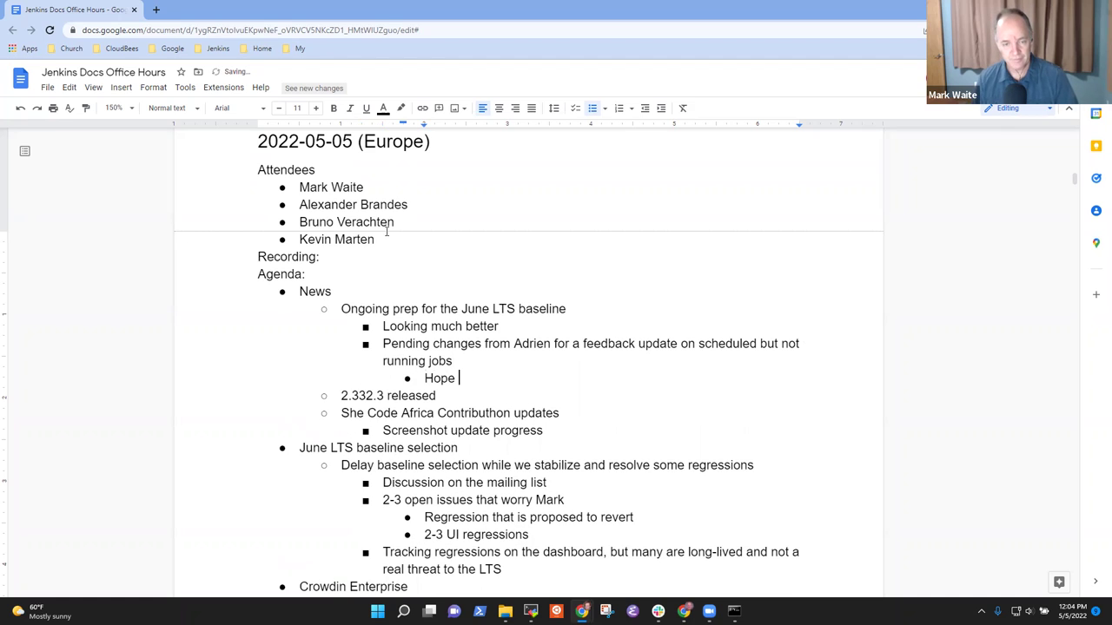
{"action": "type", "text": "that next week"}
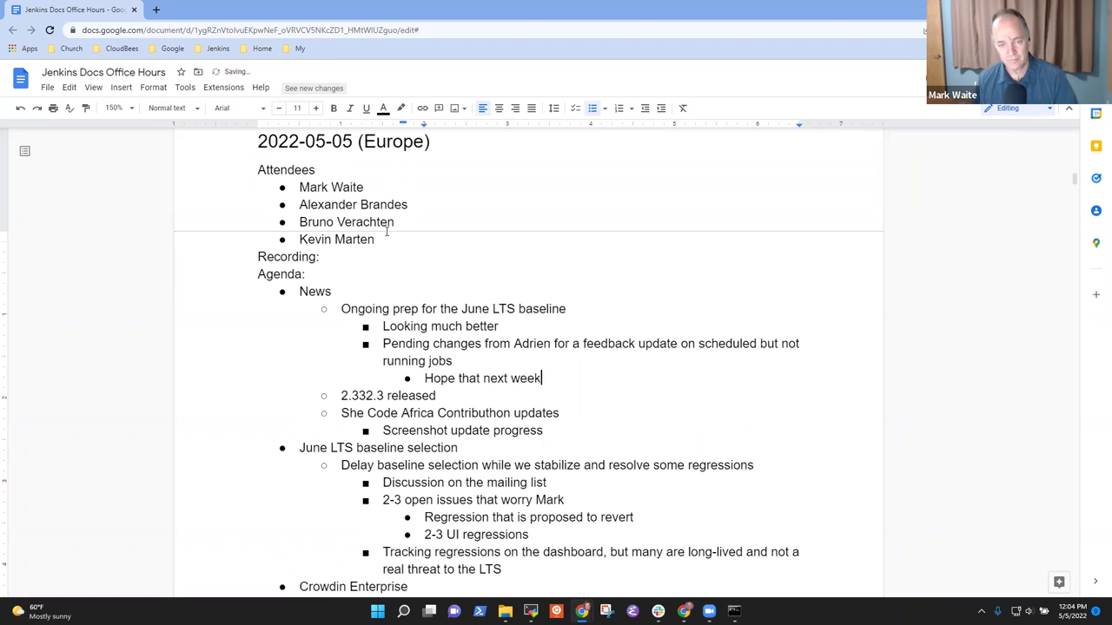
{"action": "type", "text": "ly is sele"}
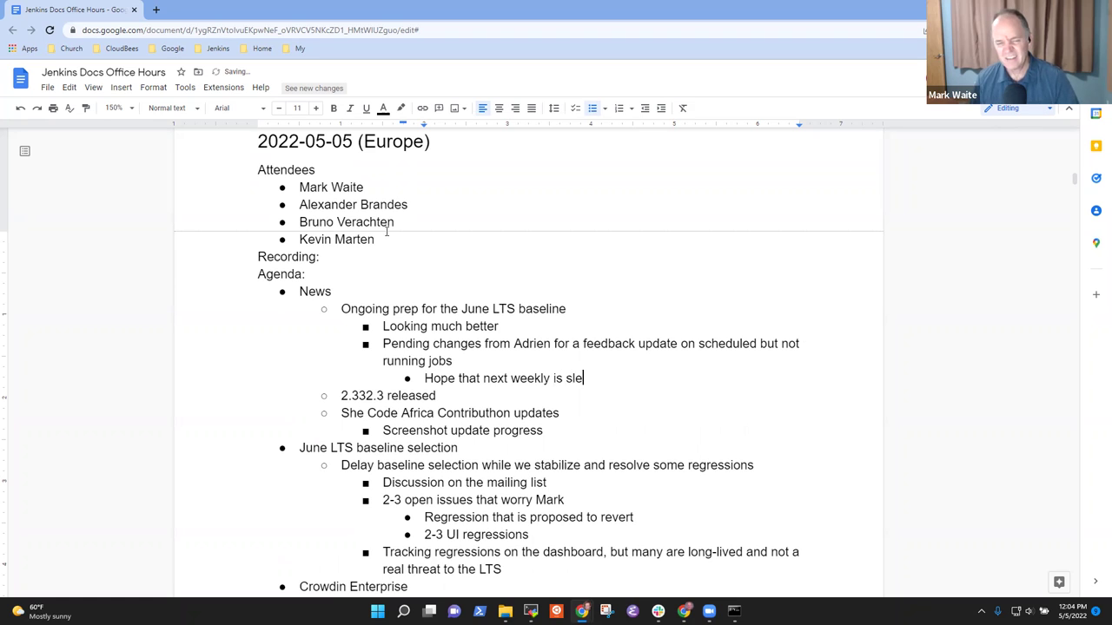
{"action": "key", "text": "BackSpace"}
{"action": "key", "text": "BackSpace"}
{"action": "type", "text": "elected "}
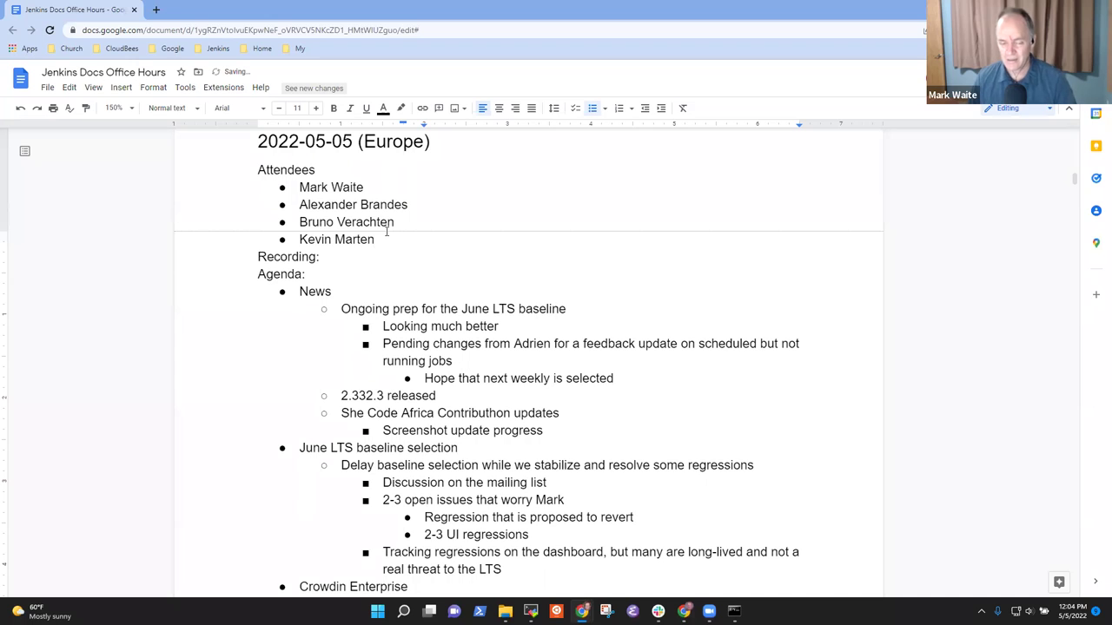
{"action": "type", "text": "as the J"}
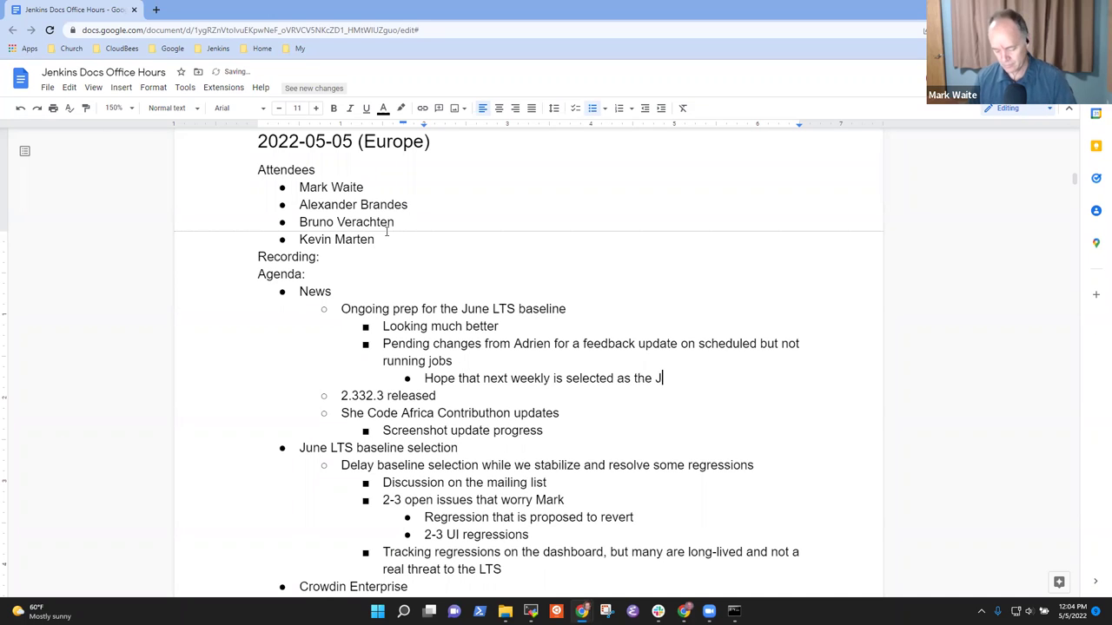
{"action": "type", "text": "un eLT"}
{"action": "key", "text": "BackSpace"}
{"action": "key", "text": "BackSpace"}
{"action": "key", "text": "BackSpace"}
{"action": "key", "text": "BackSpace"}
{"action": "type", "text": "e TLS"}
{"action": "key", "text": "BackSpace"}
{"action": "key", "text": "BackSpace"}
{"action": "key", "text": "BackSpace"}
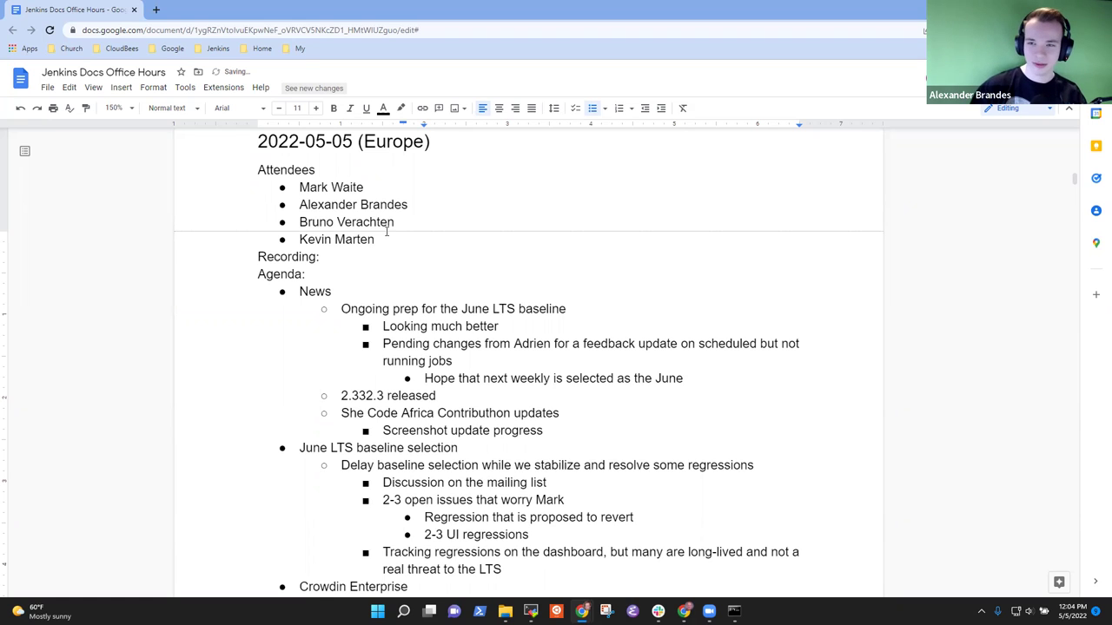
{"action": "key", "text": "Up"}
{"action": "key", "text": "Up"}
{"action": "key", "text": "ctrl+shift+Left"}
{"action": "key", "text": "ctrl+shift+Left"}
{"action": "key", "text": "ctrl+shift+Left"}
{"action": "key", "text": "Down"}
{"action": "key", "text": "Down"}
{"action": "key", "text": "Down"}
{"action": "key", "text": "Down"}
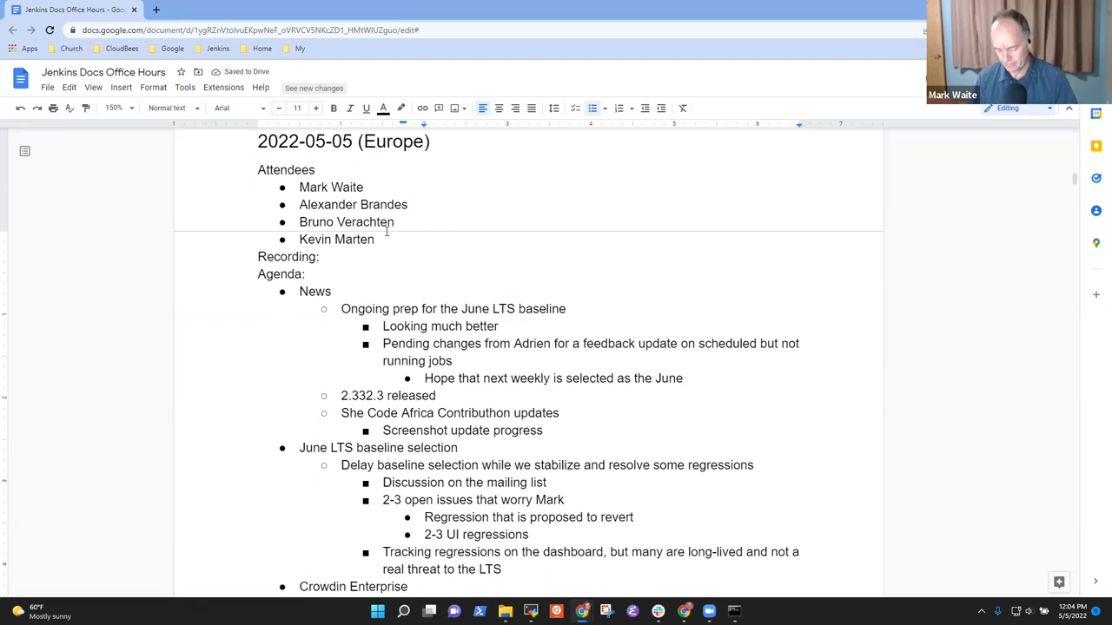
{"action": "type", "text": "LTS baseline"}
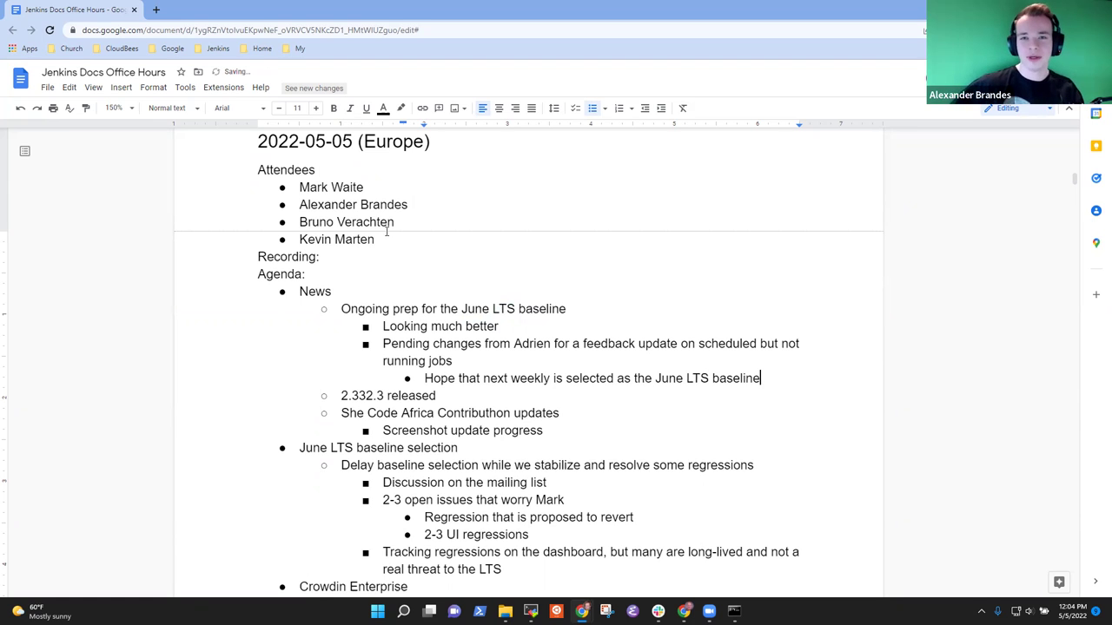
Add a bullet one level up, after the pending changes item: "Many fixes two weeks ago, UX regression dashboard working down"
{"action": "key", "text": "Return"}
{"action": "key", "text": "shift+Tab"}
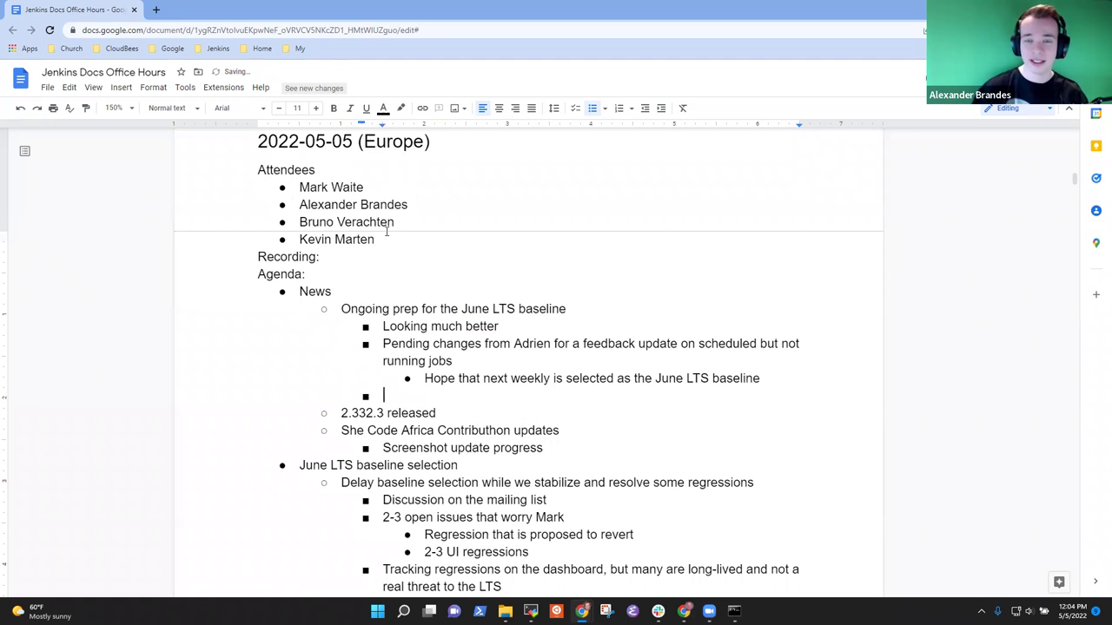
{"action": "type", "text": "Many fixes two weeks ago, intr"}
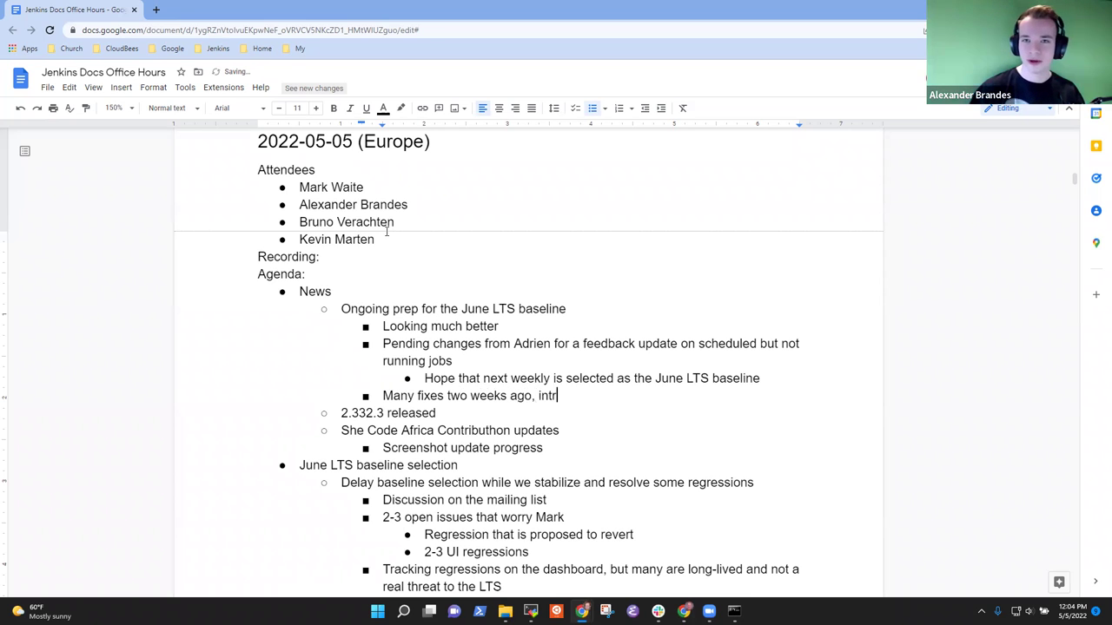
{"action": "type", "text": "oducing"}
{"action": "key", "text": "ctrl+BackSpace"}
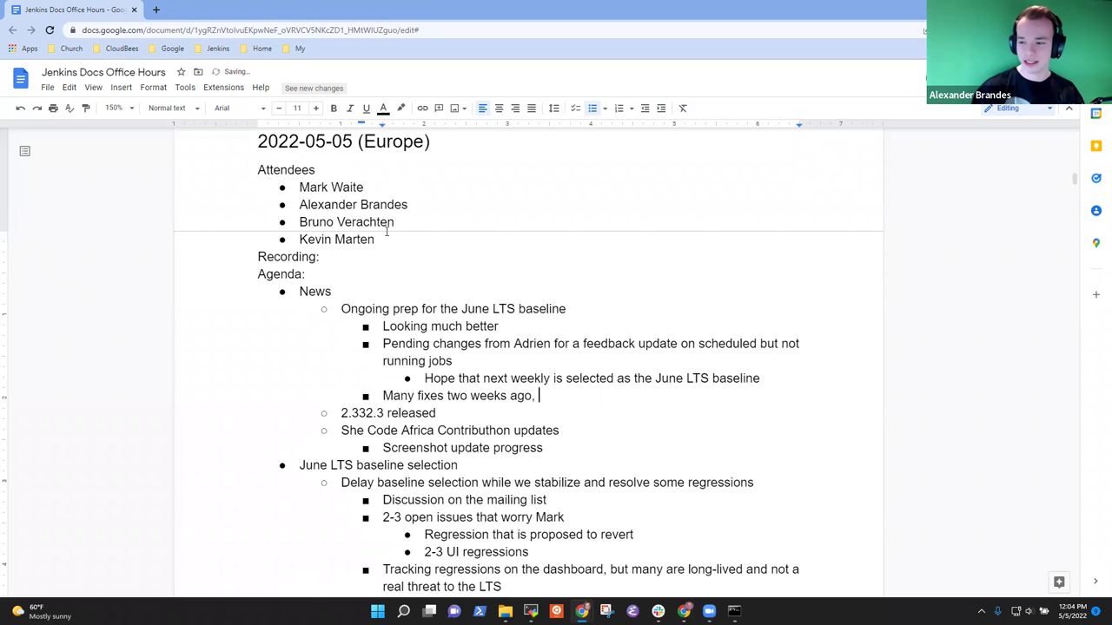
{"action": "type", "text": "UX regr"}
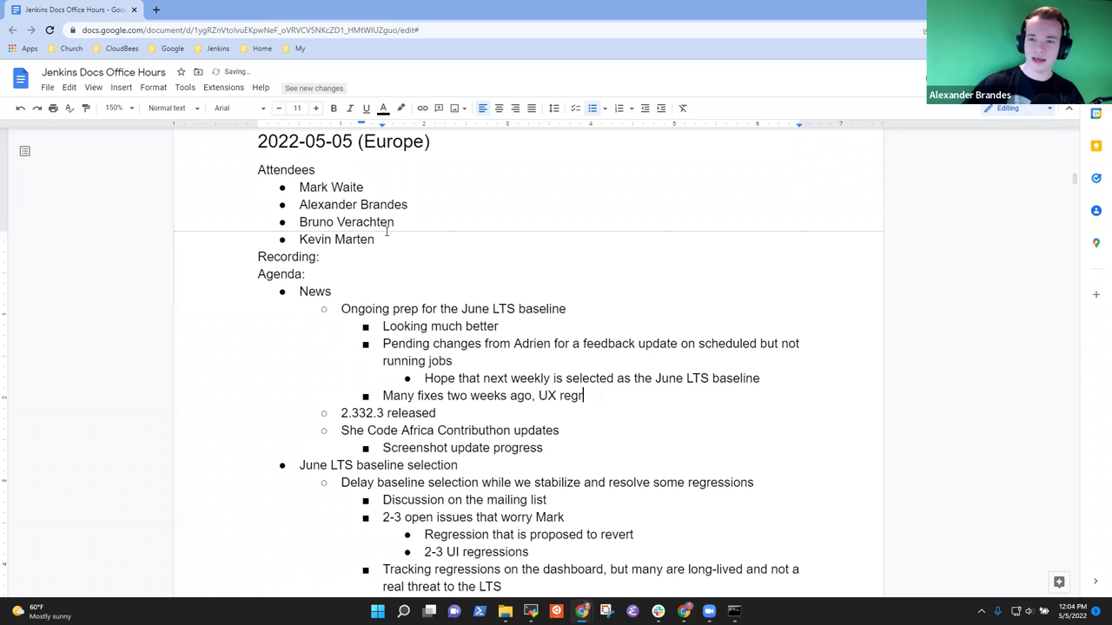
{"action": "type", "text": "ession dashboar"}
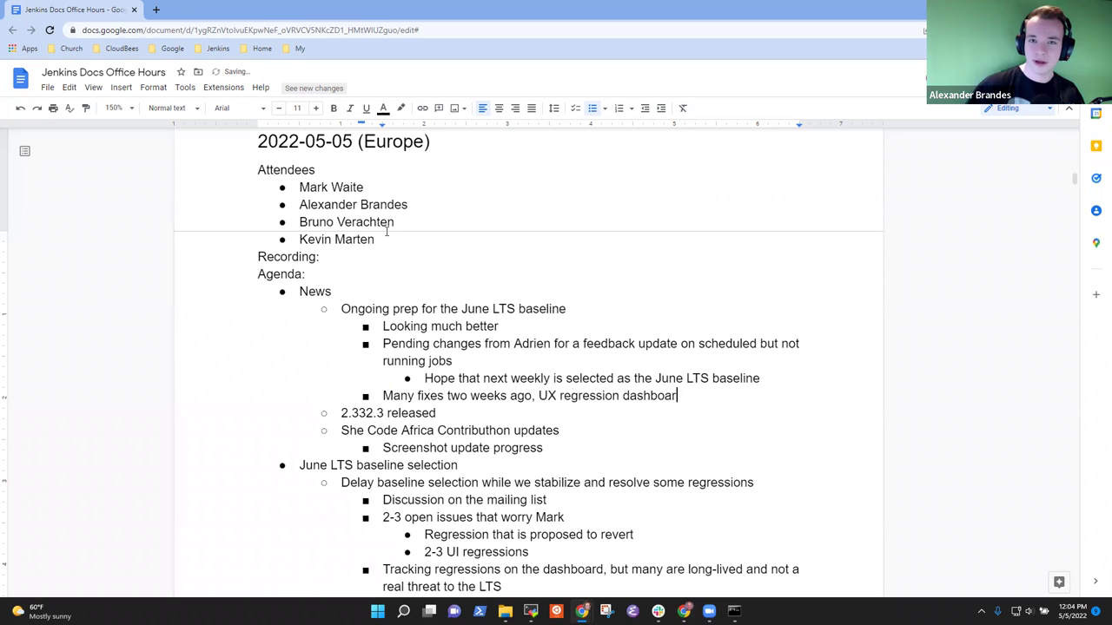
{"action": "type", "text": "d working down"}
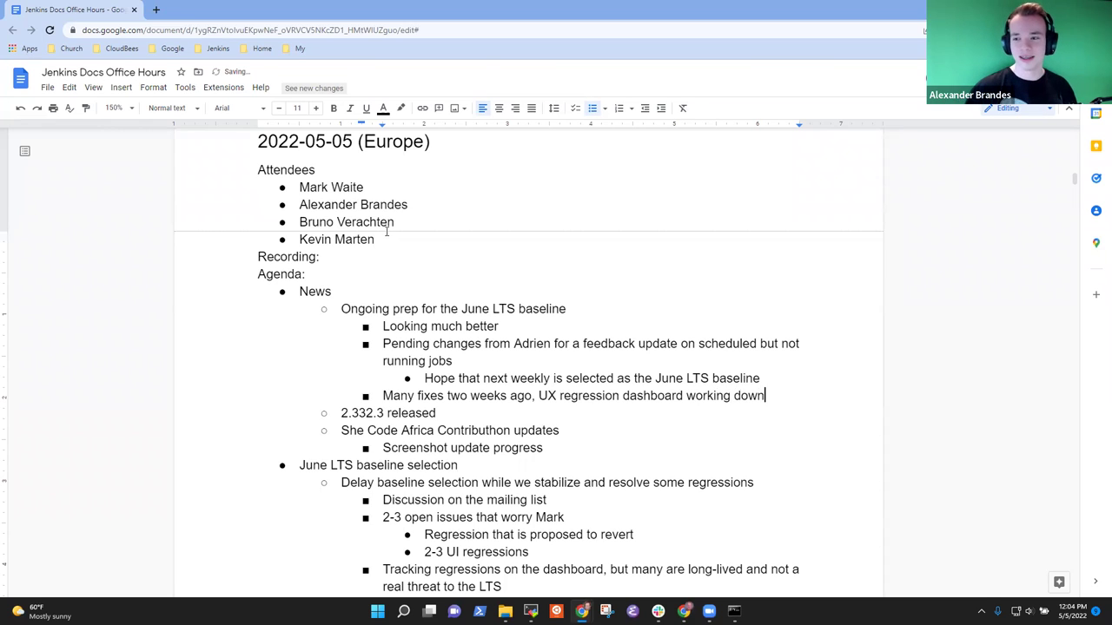
Add a nested bullet "Next weekly includes a few more fixes" beneath the UX regression dashboard item
{"action": "key", "text": "Return"}
{"action": "key", "text": "Tab"}
{"action": "type", "text": "Next weeklt"}
{"action": "key", "text": "BackSpace"}
{"action": "key", "text": "BackSpace"}
{"action": "key", "text": "BackSpace"}
{"action": "type", "text": "ly inlc"}
{"action": "key", "text": "BackSpace"}
{"action": "key", "text": "BackSpace"}
{"action": "type", "text": "cludeszx"}
{"action": "key", "text": "BackSpace"}
{"action": "key", "text": "BackSpace"}
{"action": "key", "text": "BackSpace"}
{"action": "type", "text": "a few more fixes"}
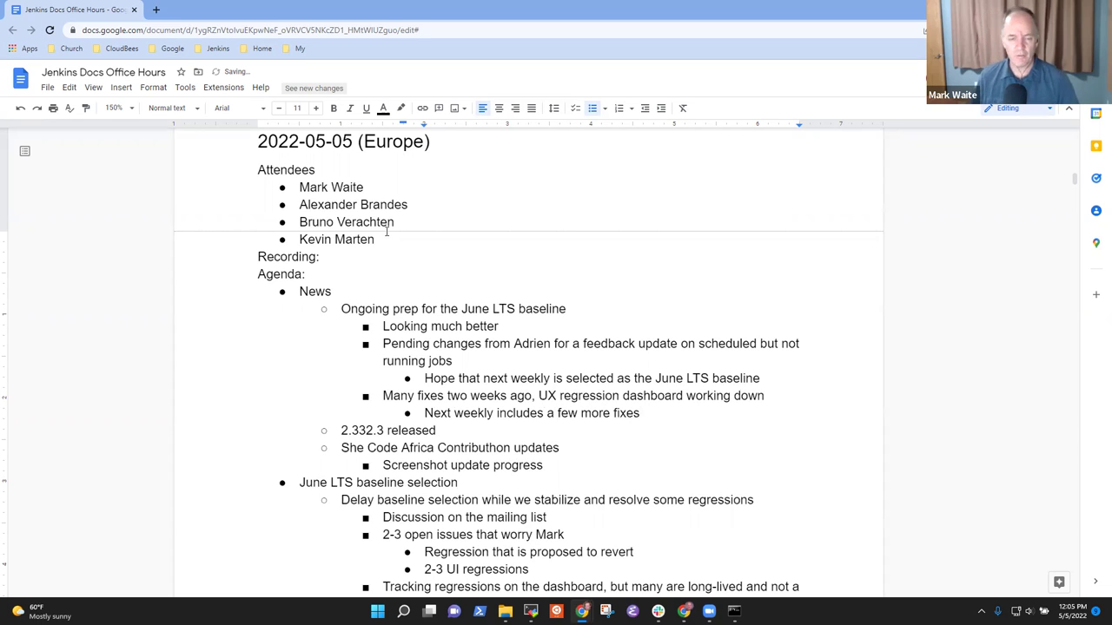
Append "(2 project members that are contributing)" to the "Screenshot update progress" bullet under She Code Africa Contributhon updates
{"action": "key", "text": "Home"}
{"action": "key", "text": "Up"}
{"action": "key", "text": "shift+End"}
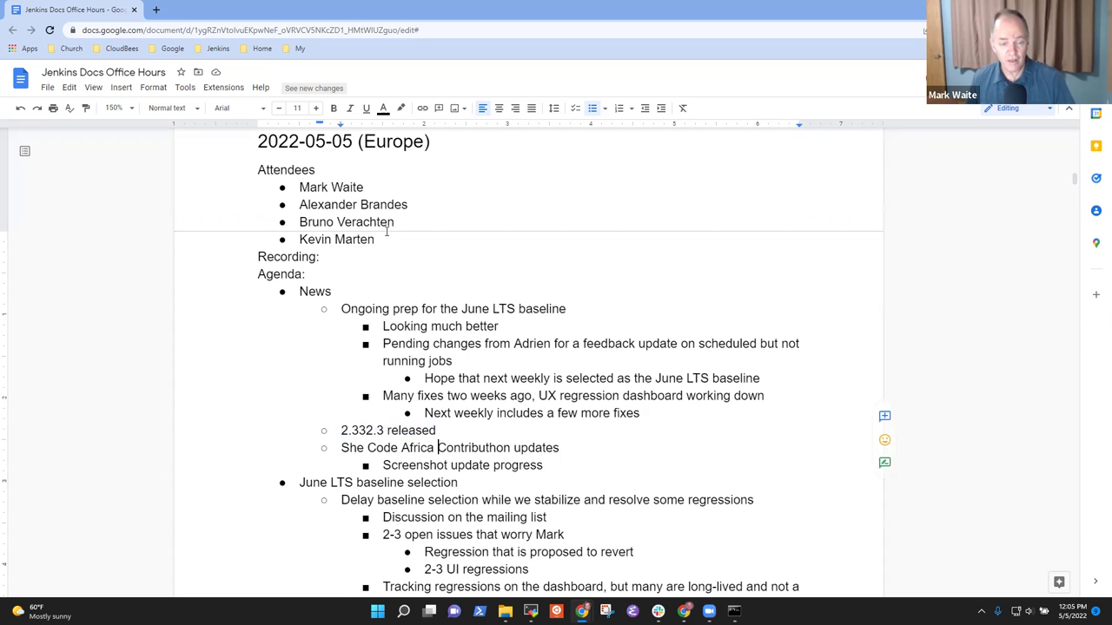
{"action": "key", "text": "Home"}
{"action": "key", "text": "shift+End"}
{"action": "key", "text": "Down"}
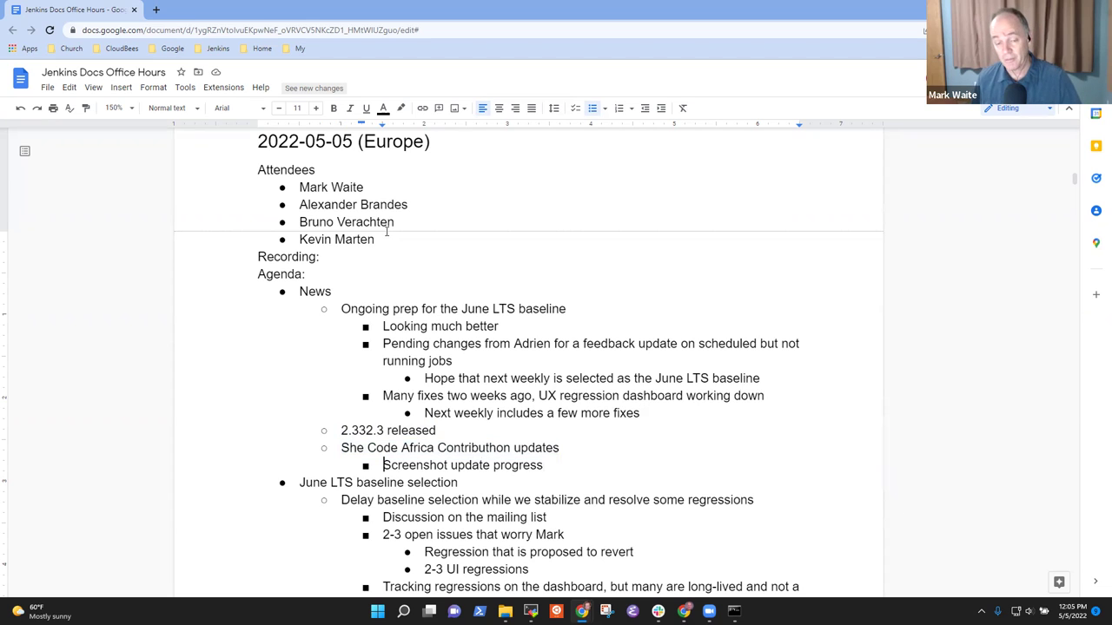
{"action": "key", "text": "End"}
{"action": "type", "text": "(2 women"}
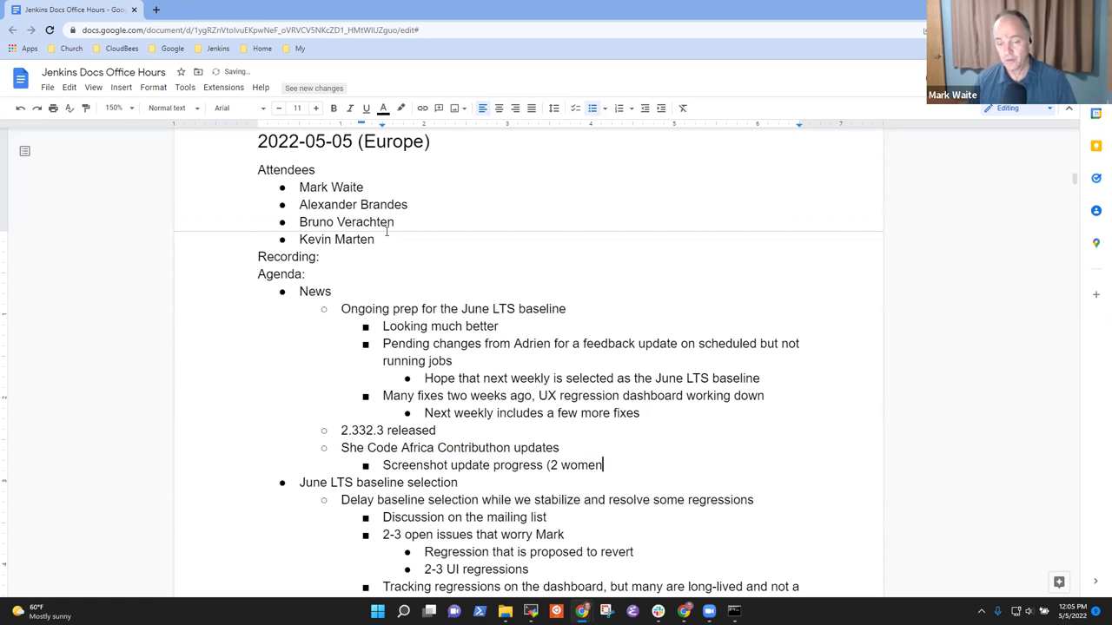
{"action": "key", "text": "ctrl+BackSpace"}
{"action": "type", "text": "project"}
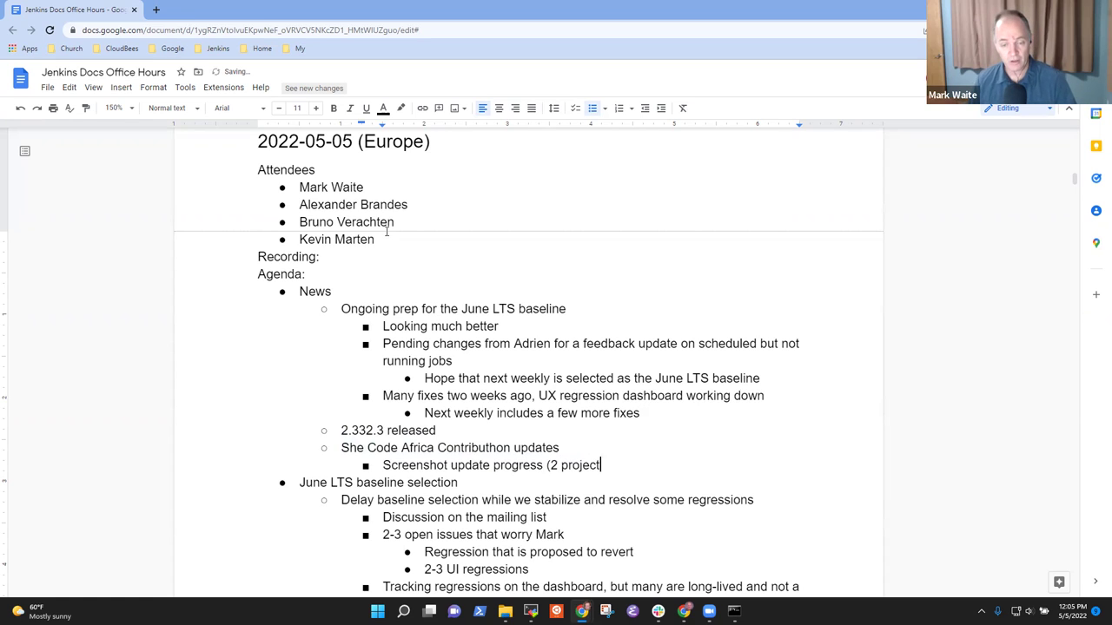
{"action": "type", "text": " members that are contributing)"}
Add a nested bullet "Using most recent weekly for the screenshots" beneath the "Screenshot update progress" item
{"action": "key", "text": "Return"}
{"action": "key", "text": "Tab"}
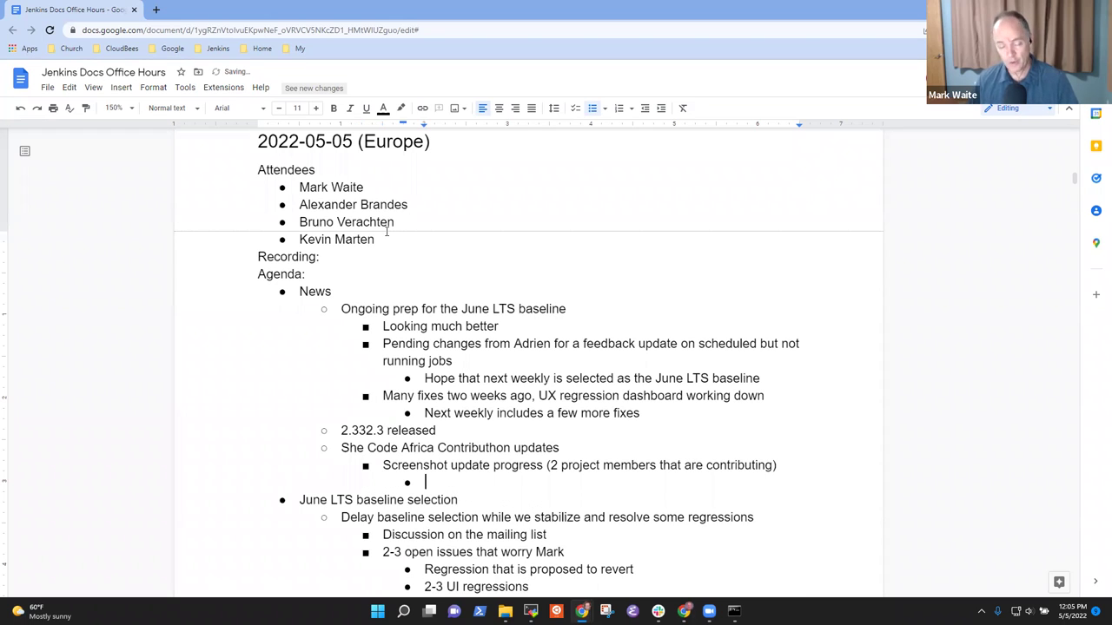
{"action": "type", "text": "Using m"}
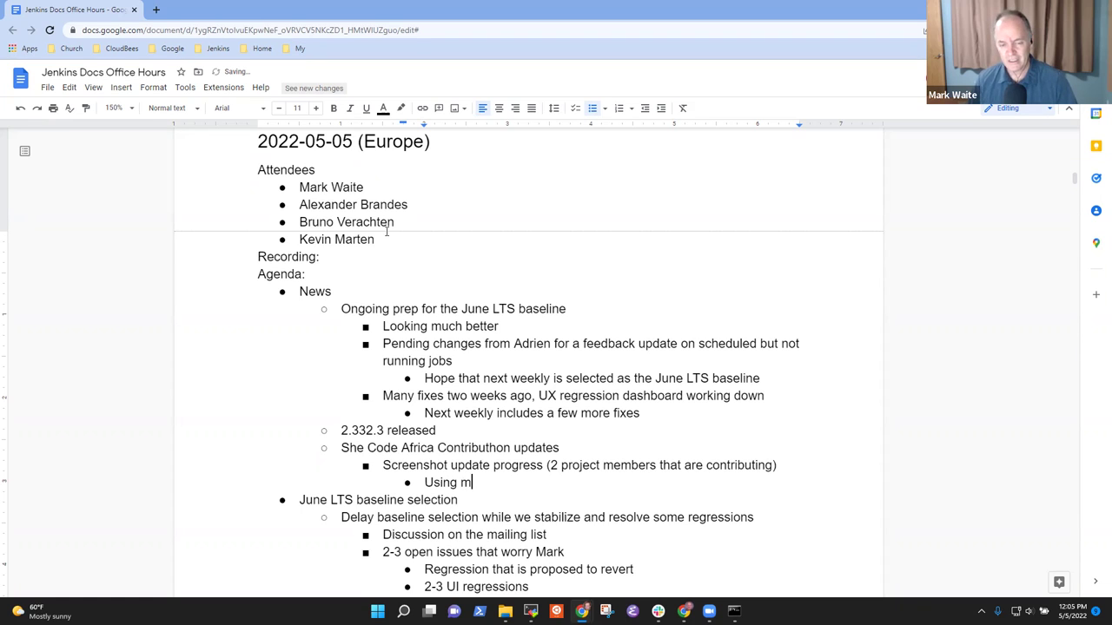
{"action": "type", "text": "ost recent we"}
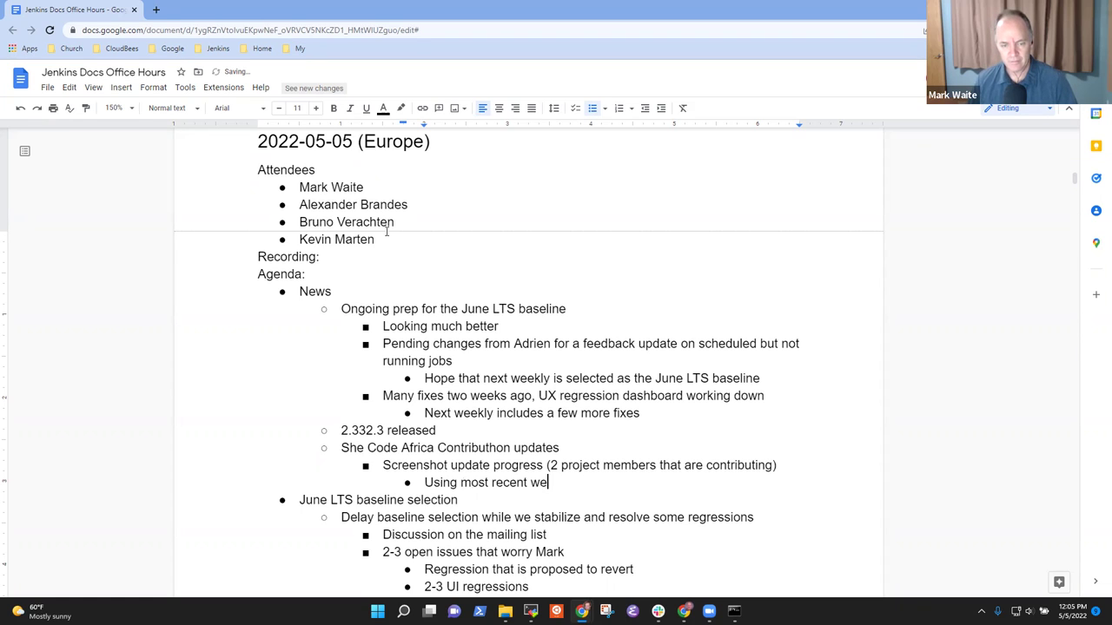
{"action": "type", "text": "ekly for the screensho"}
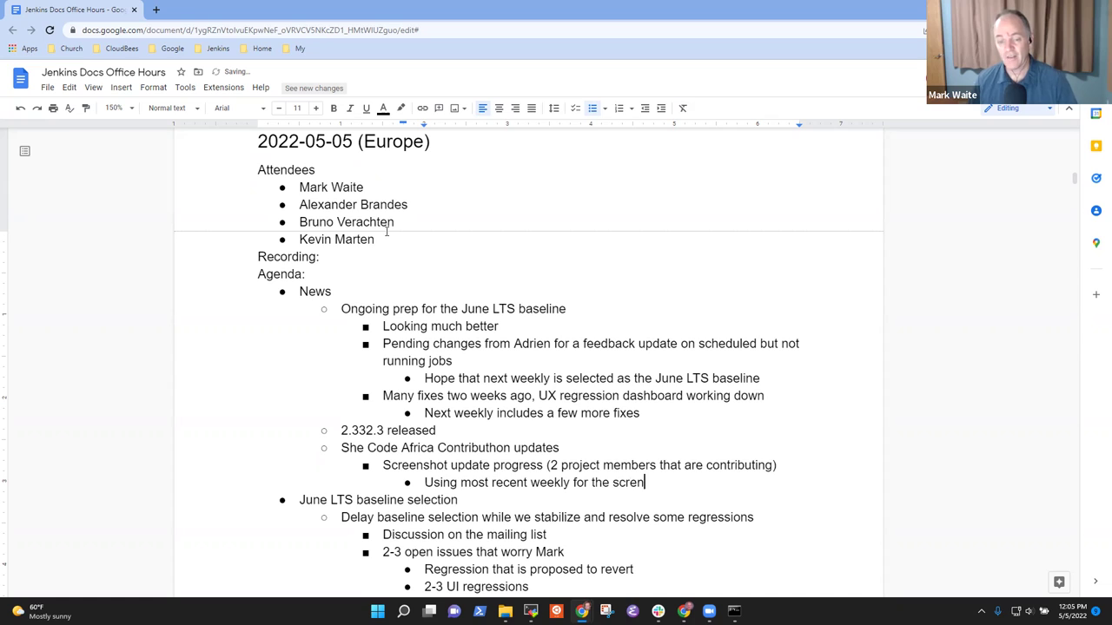
{"action": "type", "text": "t"}
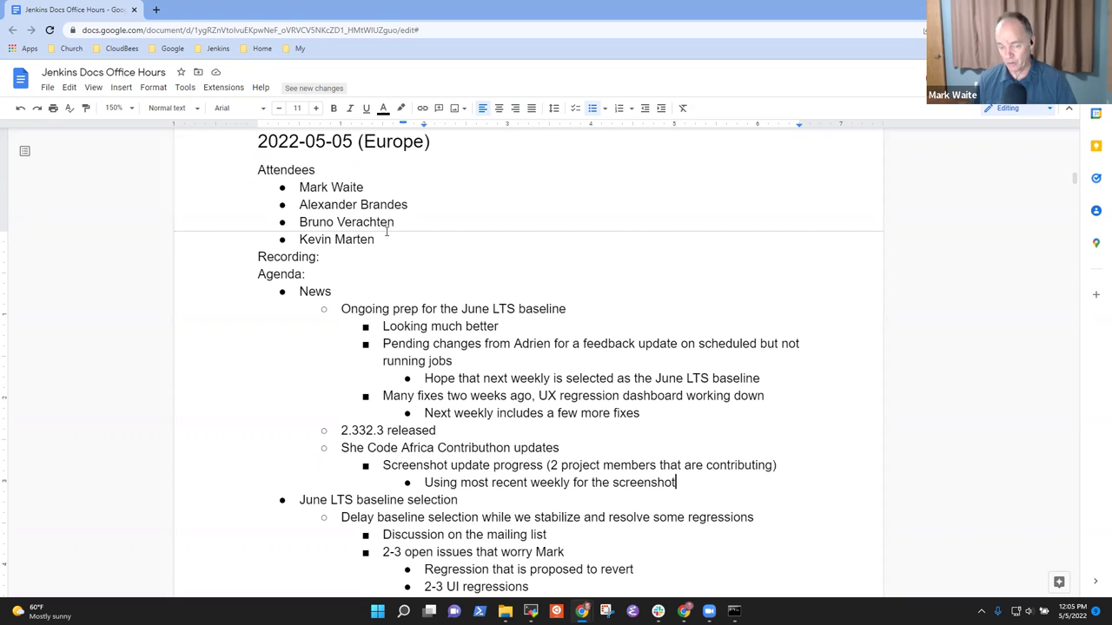
{"action": "type", "text": "s"}
Add a bullet at the same level after the weekly screenshots item: "Looks very good, see the pull requests, results on jenkins.io"
{"action": "key", "text": "Return"}
{"action": "type", "text": "Look"}
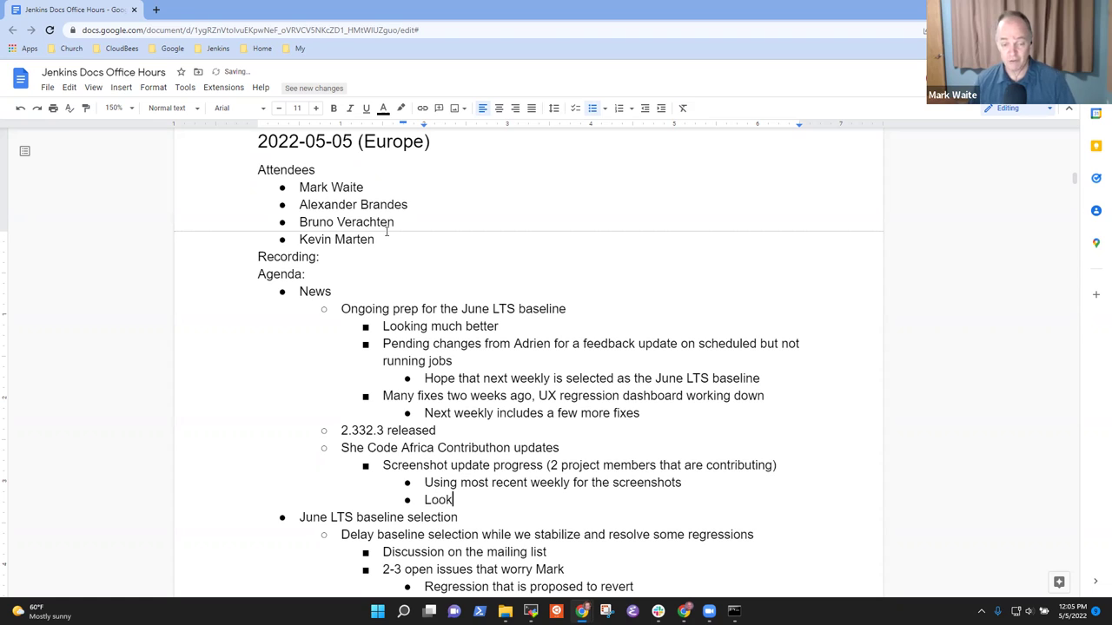
{"action": "type", "text": "s very go"}
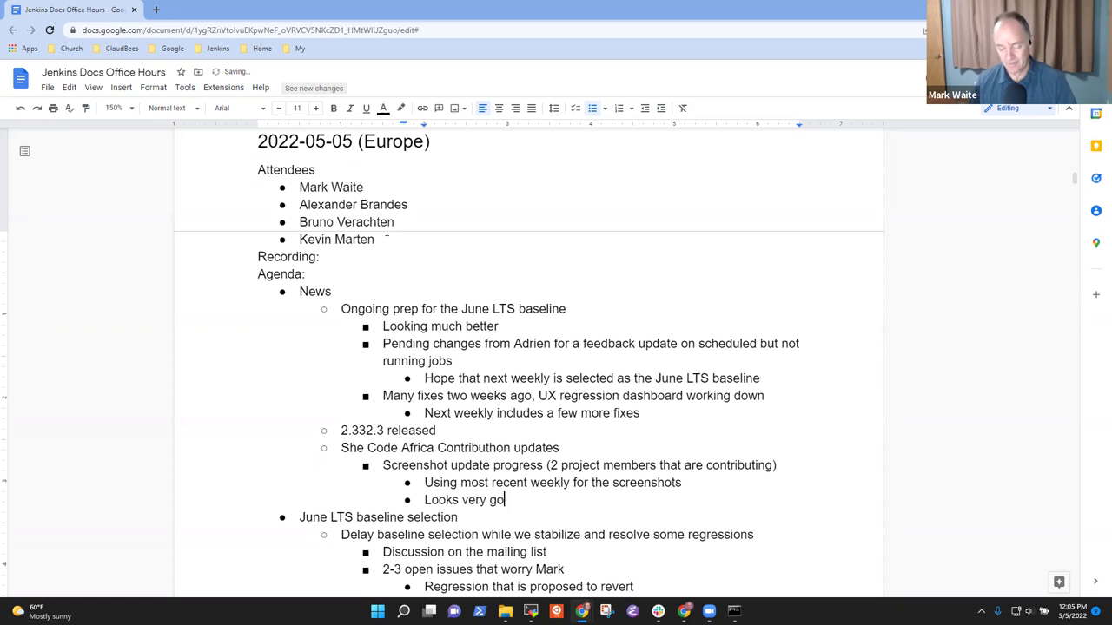
{"action": "type", "text": "od, see th"}
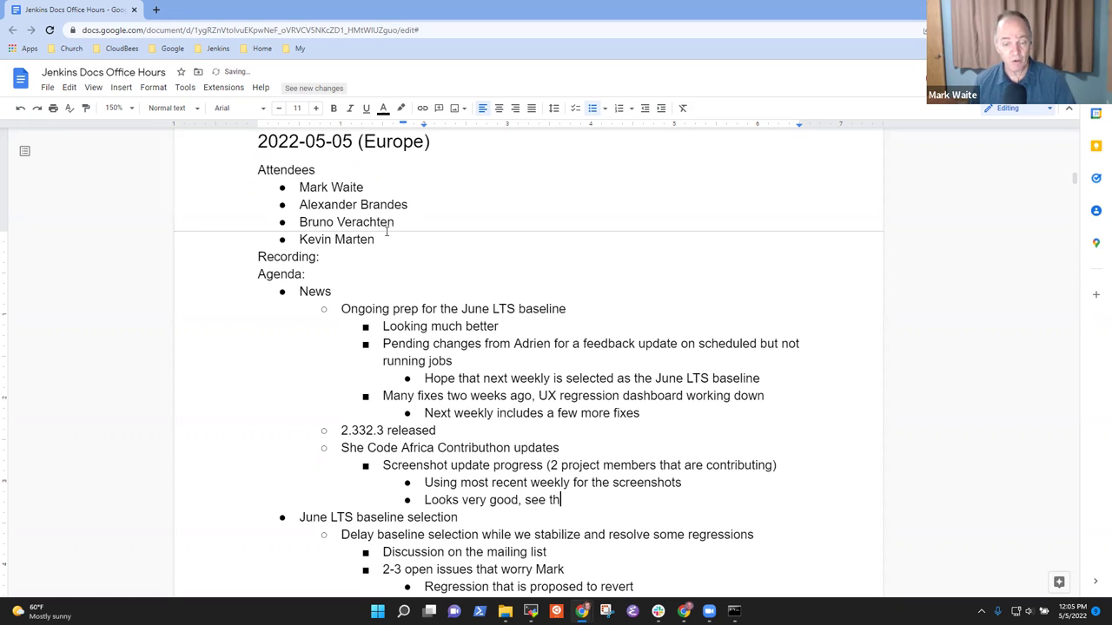
{"action": "type", "text": "e pull reque"}
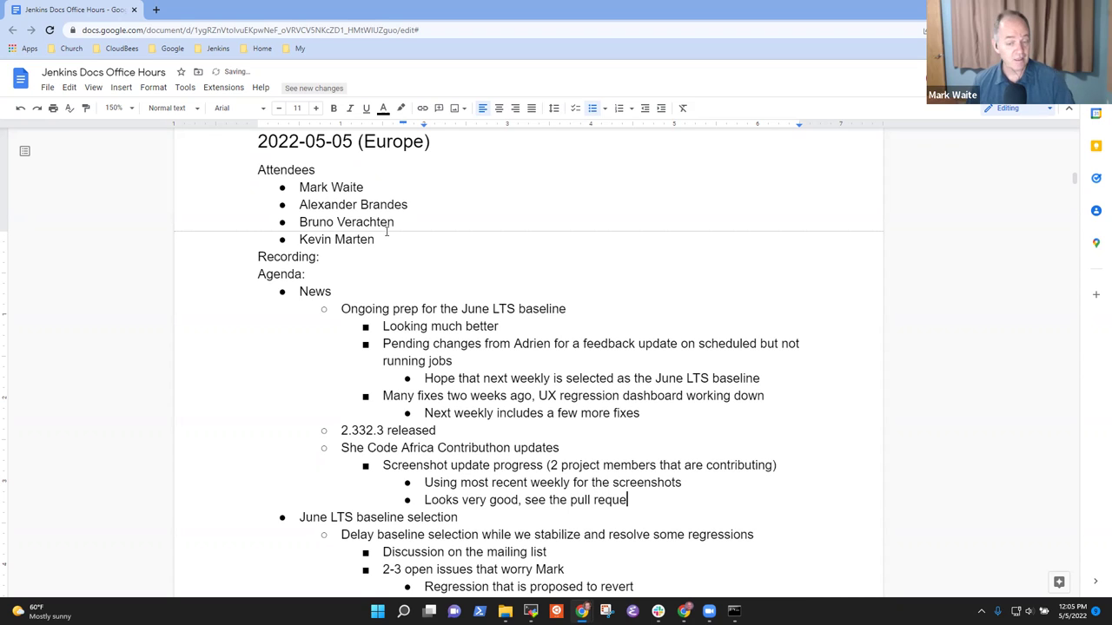
{"action": "type", "text": "sts"}
{"action": "type", "text": "a"}
{"action": "key", "text": "BackSpace"}
{"action": "key", "text": "BackSpace"}
{"action": "type", "text": ", results on "}
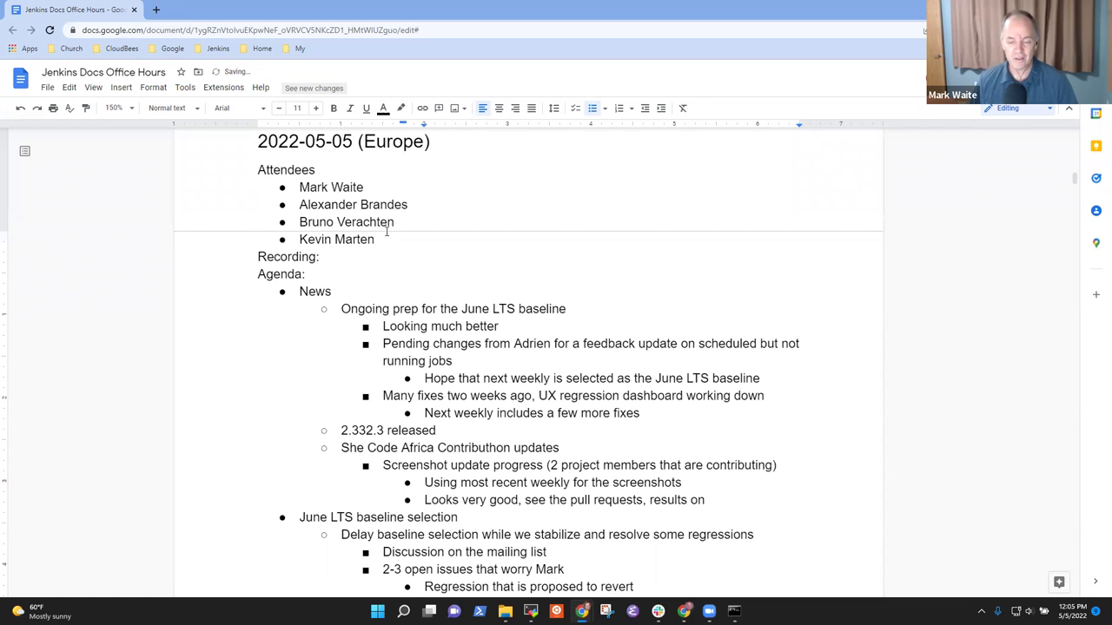
{"action": "type", "text": "jenkins.io"}
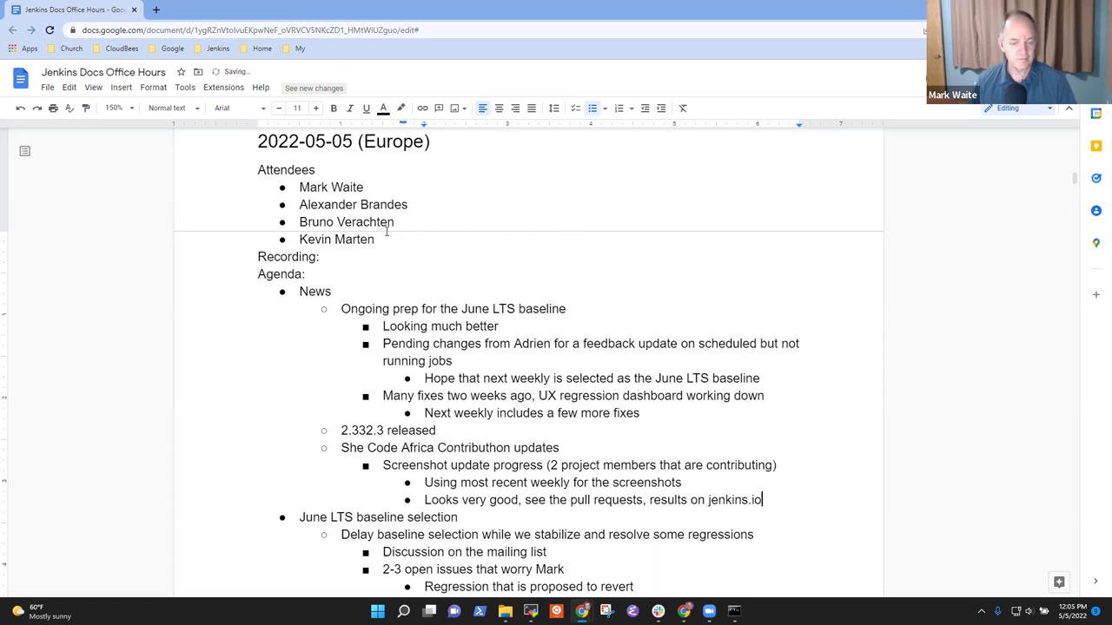
Look over the remaining 2022-05-05 agenda and highlight the "June LTS baseline selection" item for discussion
{"action": "scroll", "coordinate": [387, 231], "scroll_direction": "down", "scroll_amount": 1}
{"action": "key", "text": "Home"}
{"action": "key", "text": "Down"}
{"action": "key", "text": "Down"}
{"action": "key", "text": "Down"}
{"action": "key", "text": "Down"}
{"action": "key", "text": "Down"}
{"action": "key", "text": "Down"}
{"action": "key", "text": "Down"}
{"action": "key", "text": "Down"}
{"action": "key", "text": "Down"}
{"action": "key", "text": "Down"}
{"action": "key", "text": "Down"}
{"action": "key", "text": "Down"}
{"action": "key", "text": "Down"}
{"action": "key", "text": "Down"}
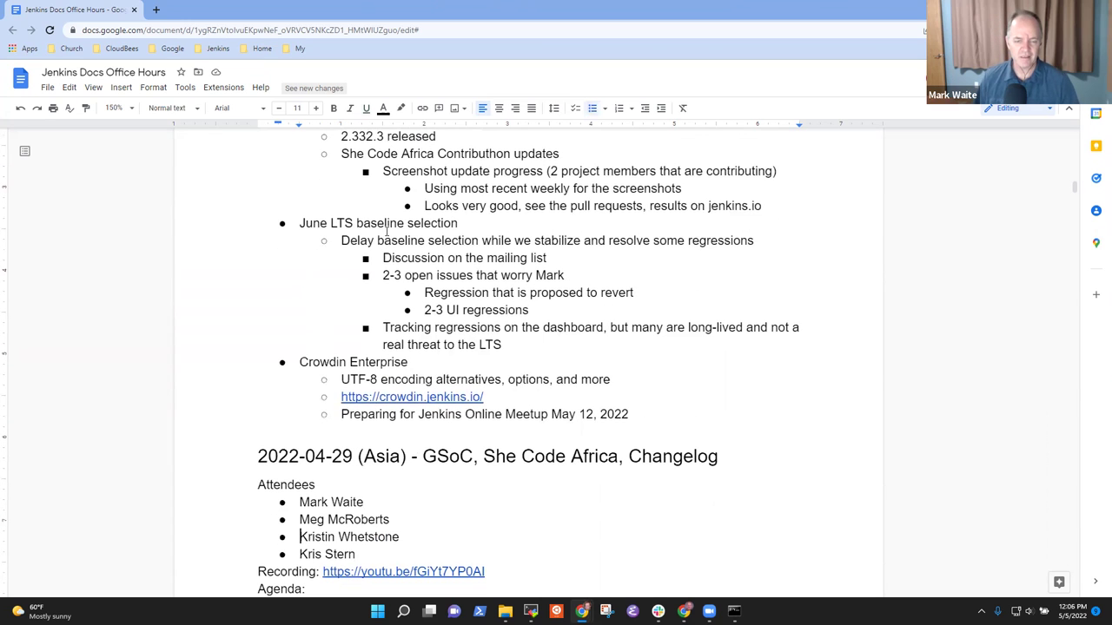
{"action": "key", "text": "Up"}
{"action": "key", "text": "Up"}
{"action": "key", "text": "Up"}
{"action": "key", "text": "Up"}
{"action": "key", "text": "Up"}
{"action": "key", "text": "Up"}
{"action": "key", "text": "Up"}
{"action": "key", "text": "Up"}
{"action": "key", "text": "Up"}
{"action": "key", "text": "Up"}
{"action": "key", "text": "Up"}
{"action": "key", "text": "Up"}
{"action": "key", "text": "Up"}
{"action": "key", "text": "Up"}
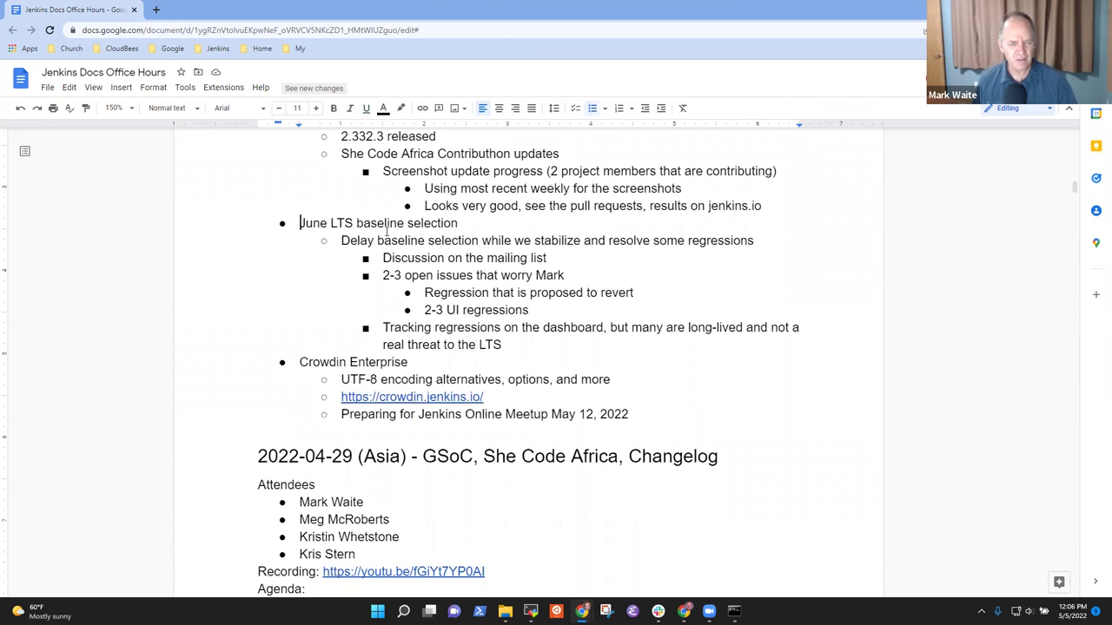
{"action": "key", "text": "shift+End"}
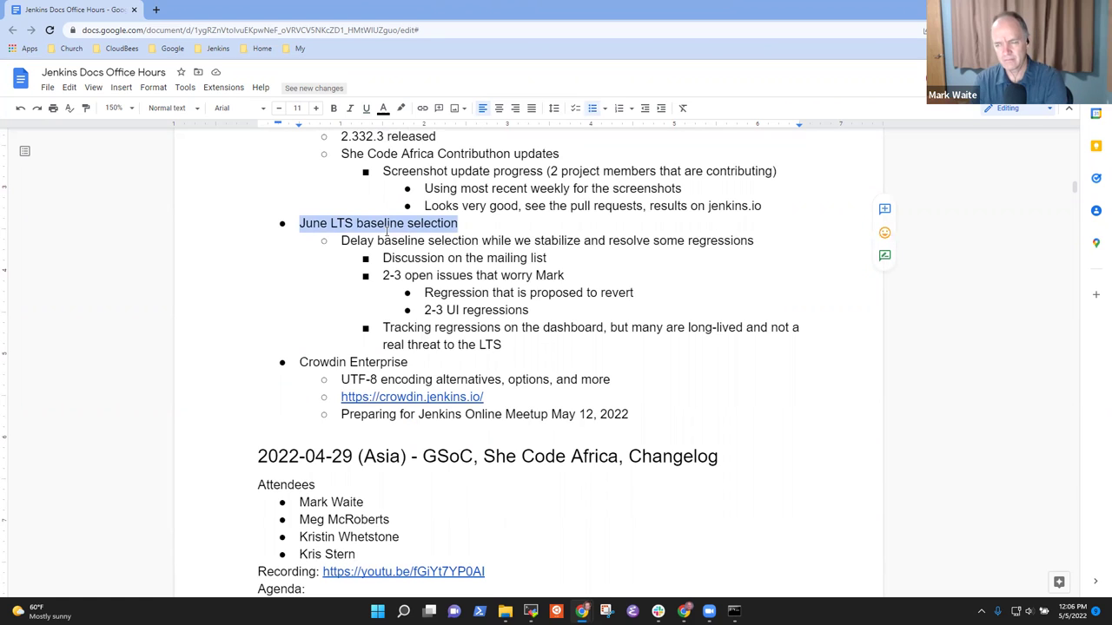
Highlight the "Crowdin Enterprise" agenda item and the words "UTF-8 encoding" beneath it for discussion
{"action": "key", "text": "Down"}
{"action": "key", "text": "Down"}
{"action": "key", "text": "Down"}
{"action": "key", "text": "Down"}
{"action": "key", "text": "Down"}
{"action": "key", "text": "Down"}
{"action": "key", "text": "Down"}
{"action": "key", "text": "Down"}
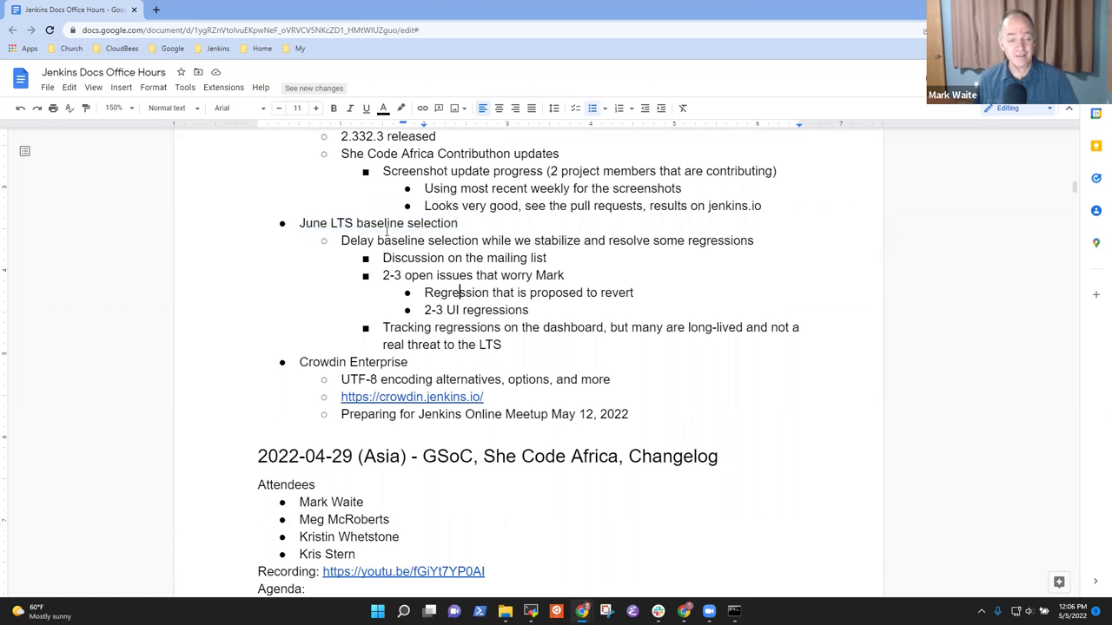
{"action": "key", "text": "shift+End"}
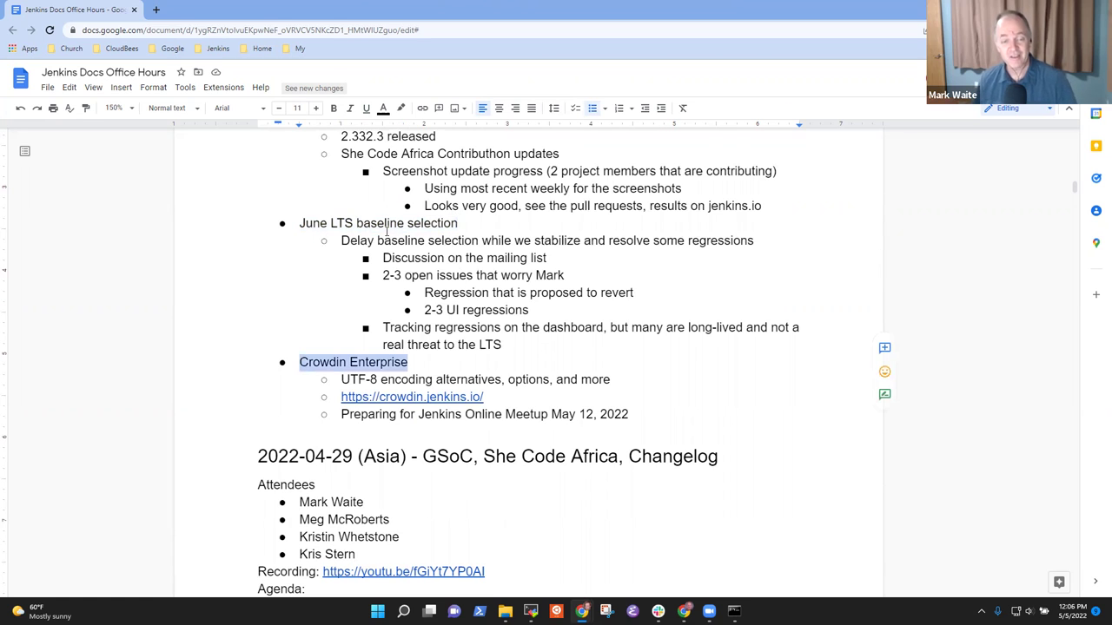
{"action": "key", "text": "Down"}
{"action": "key", "text": "ctrl+shift+Right"}
{"action": "key", "text": "ctrl+shift+Right"}
{"action": "key", "text": "ctrl+shift+Right"}
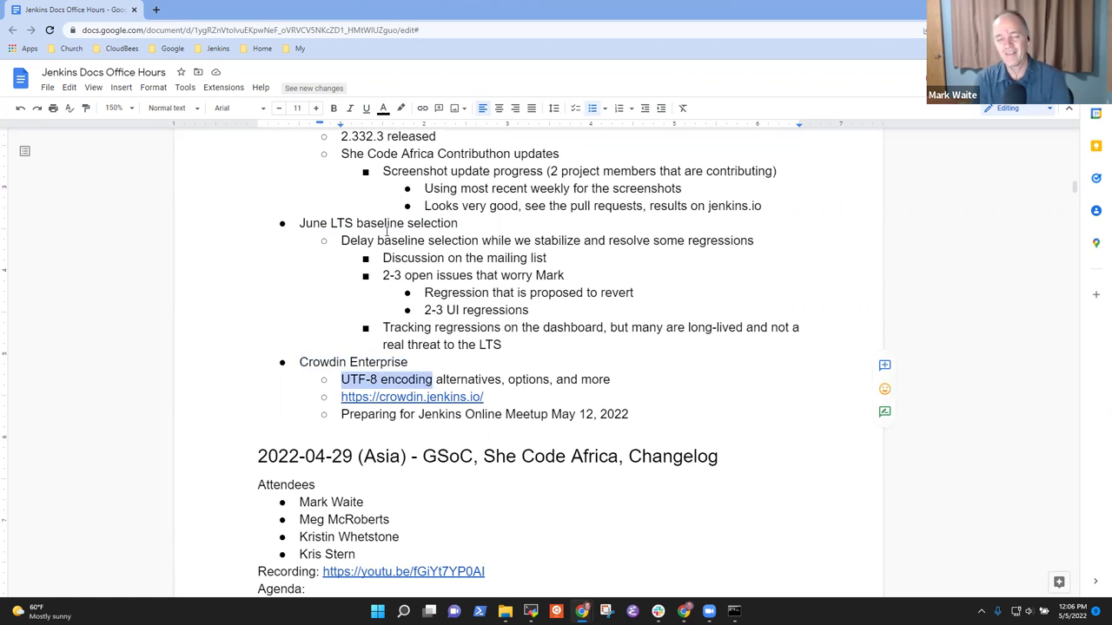
Add an empty nested bullet beneath the "UTF-8 encoding alternatives, options, and more" item under Crowdin Enterprise
{"action": "key", "text": "End"}
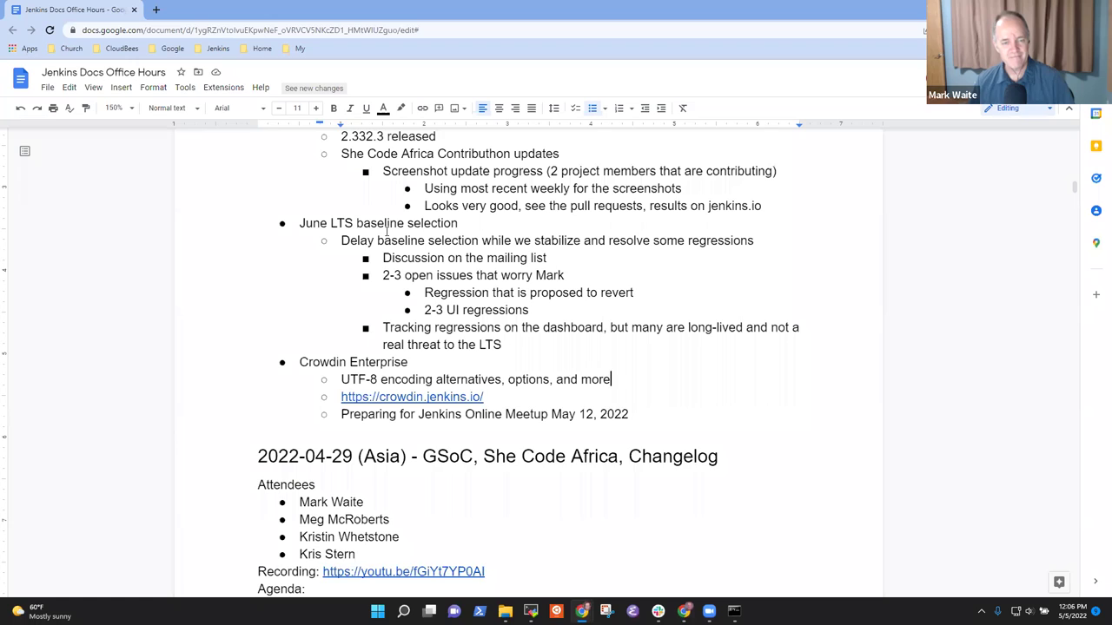
{"action": "key", "text": "Return"}
{"action": "key", "text": "Tab"}
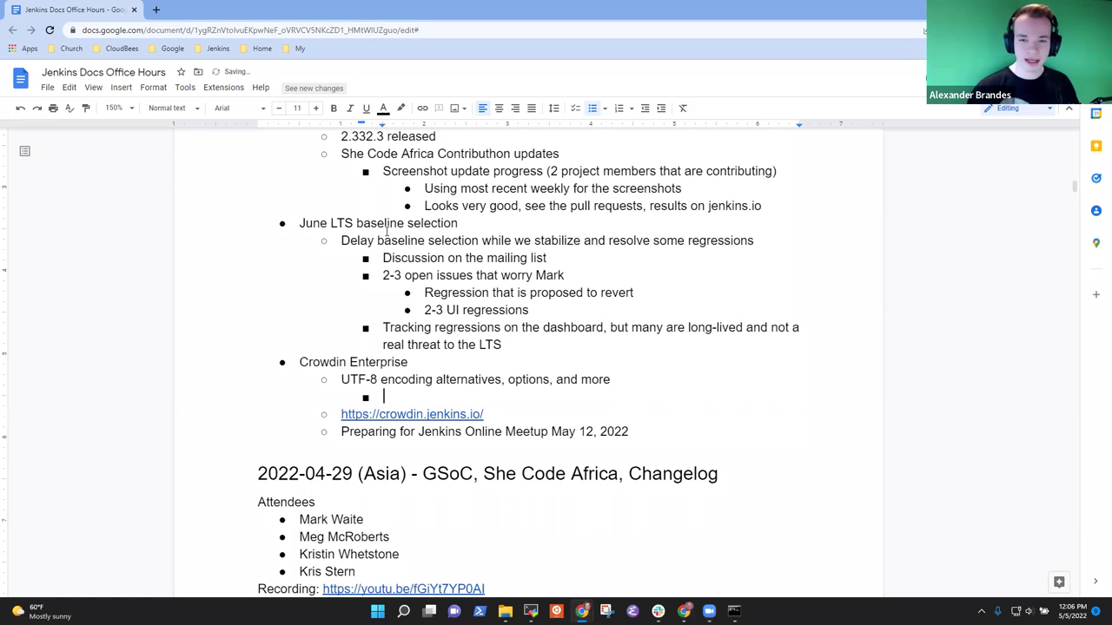
Insert a bullet as the first item under Crowdin Enterprise: "After submitting the PR last week, there were some issues"
{"action": "key", "text": "Up"}
{"action": "key", "text": "Home"}
{"action": "key", "text": "Return"}
{"action": "key", "text": "Up"}
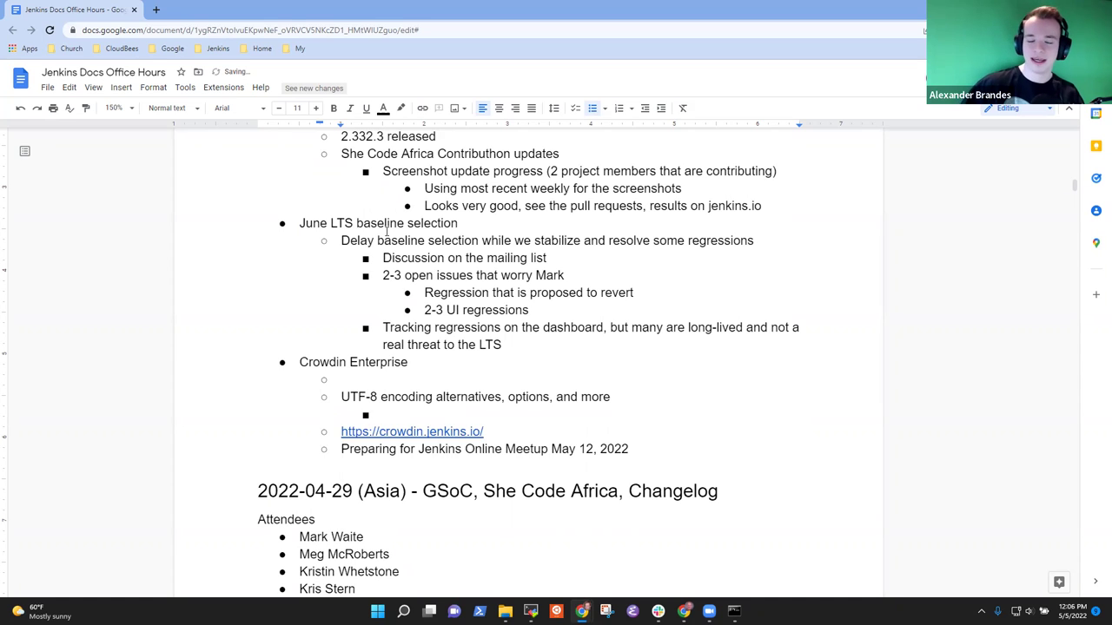
{"action": "type", "text": "After submitting "}
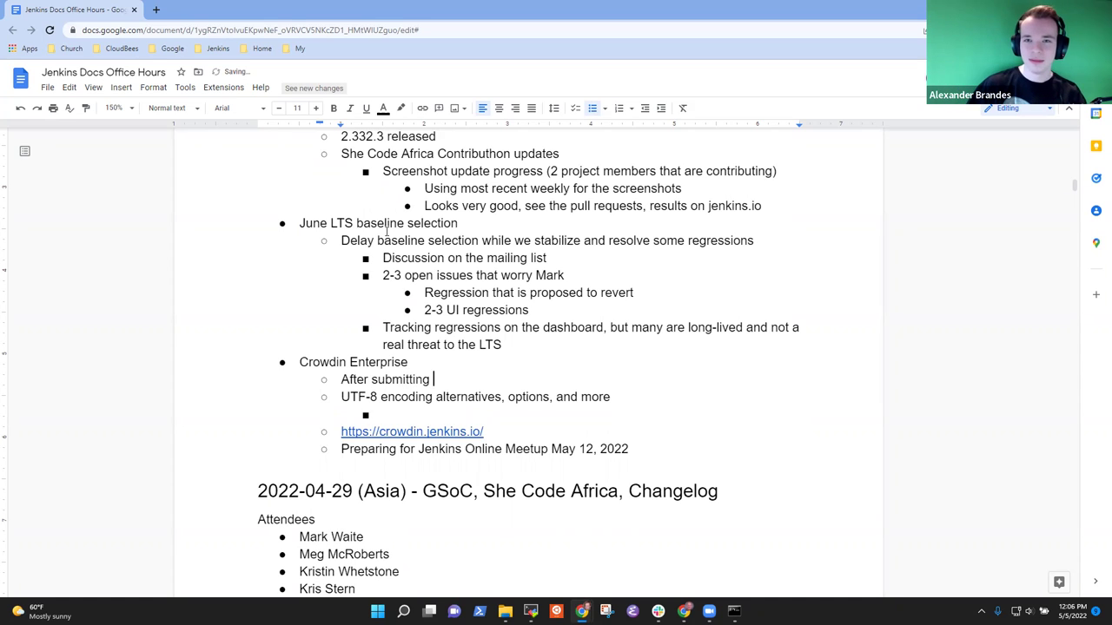
{"action": "type", "text": "the PR la"}
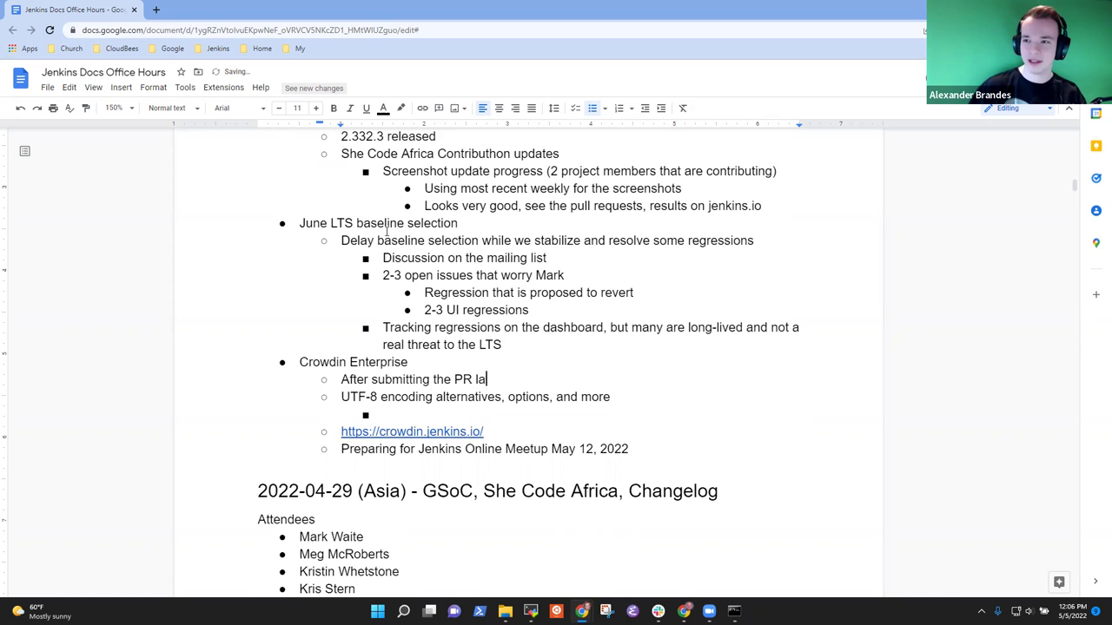
{"action": "type", "text": "st week, the"}
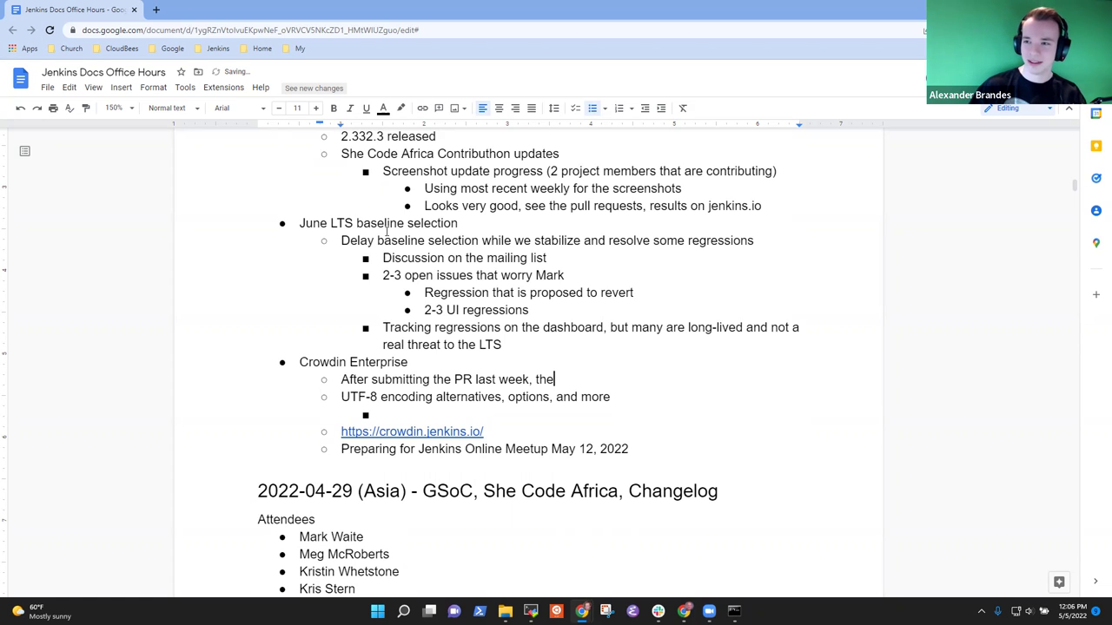
{"action": "type", "text": "re were s"}
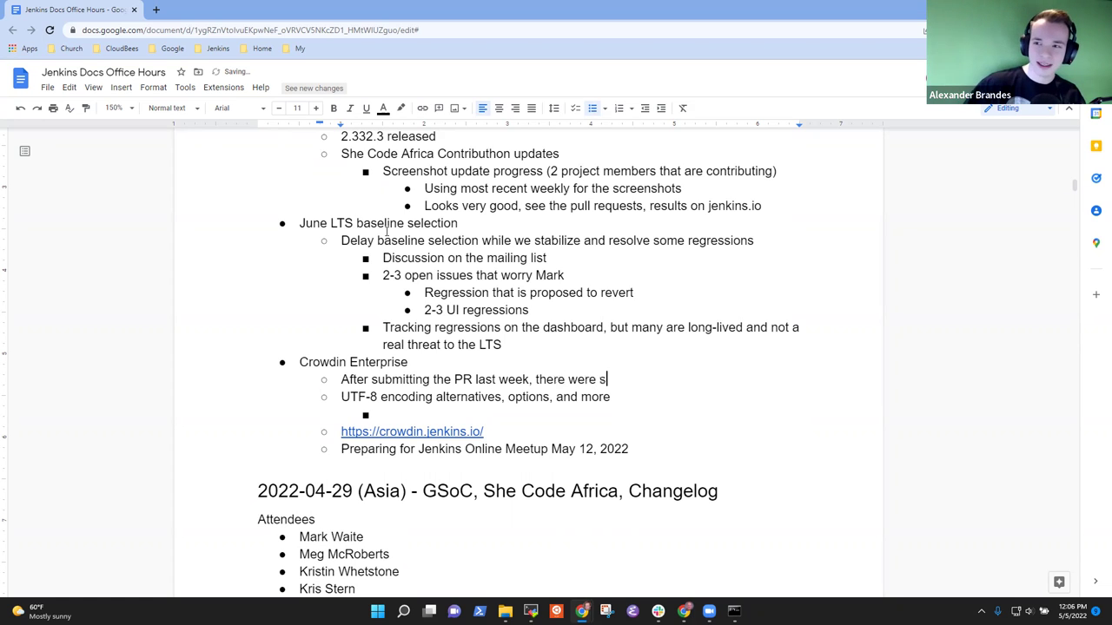
{"action": "type", "text": "ome issues"}
Add a nested bullet "Brackets were escaped unexpectedly" beneath the item about issues after submitting the PR
{"action": "key", "text": "Return"}
{"action": "key", "text": "Tab"}
{"action": "type", "text": "Brakcets"}
{"action": "key", "text": "ctrl+BackSpace"}
{"action": "type", "text": "B"}
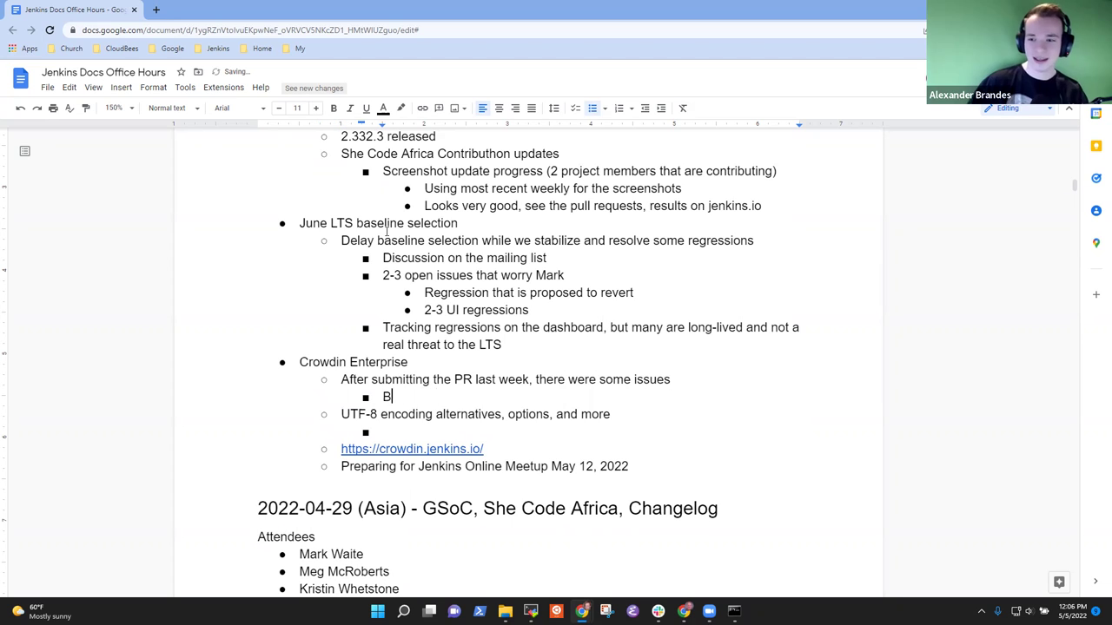
{"action": "type", "text": "rackets w"}
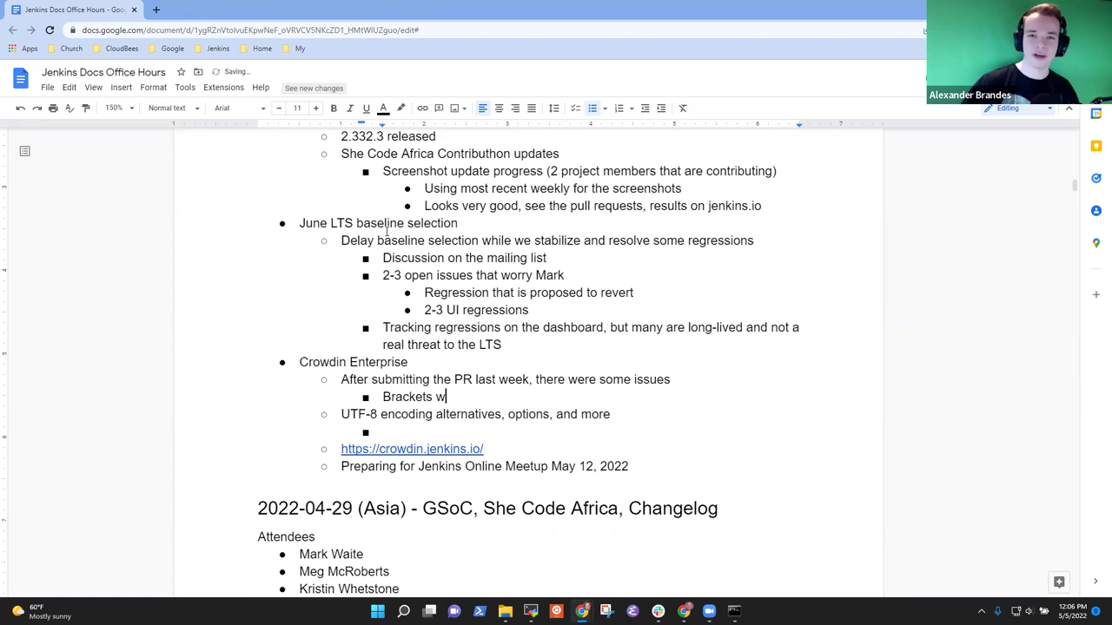
{"action": "type", "text": "ere escaped unexpectedly"}
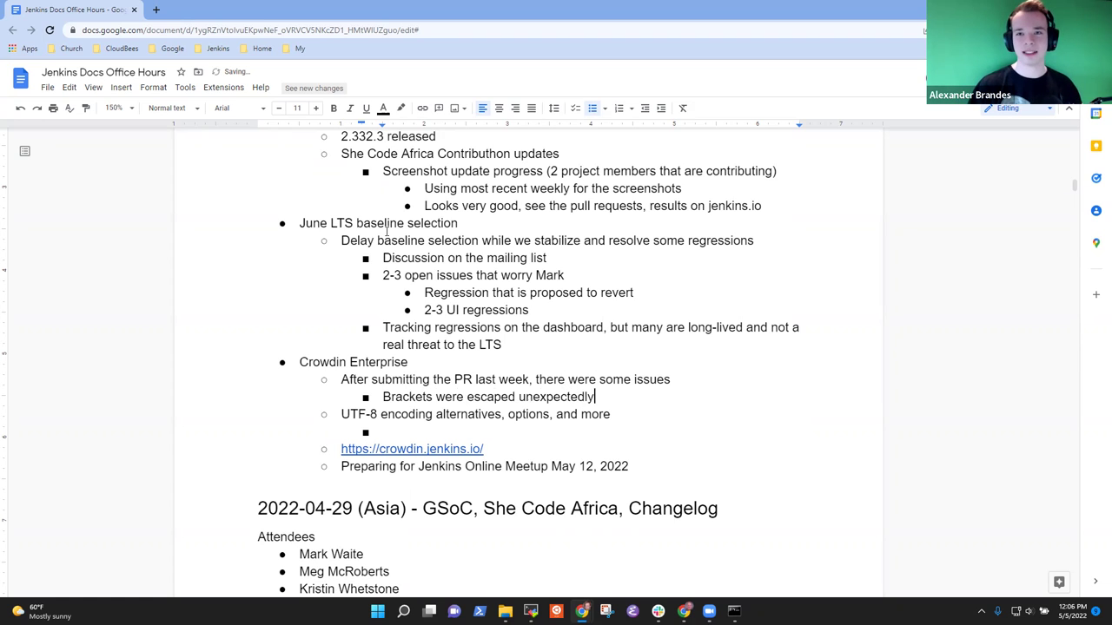
Add a nested bullet "Configured to not do that, good to go with that change" beneath the escaped brackets item
{"action": "key", "text": "Return"}
{"action": "key", "text": "Tab"}
{"action": "type", "text": "C"}
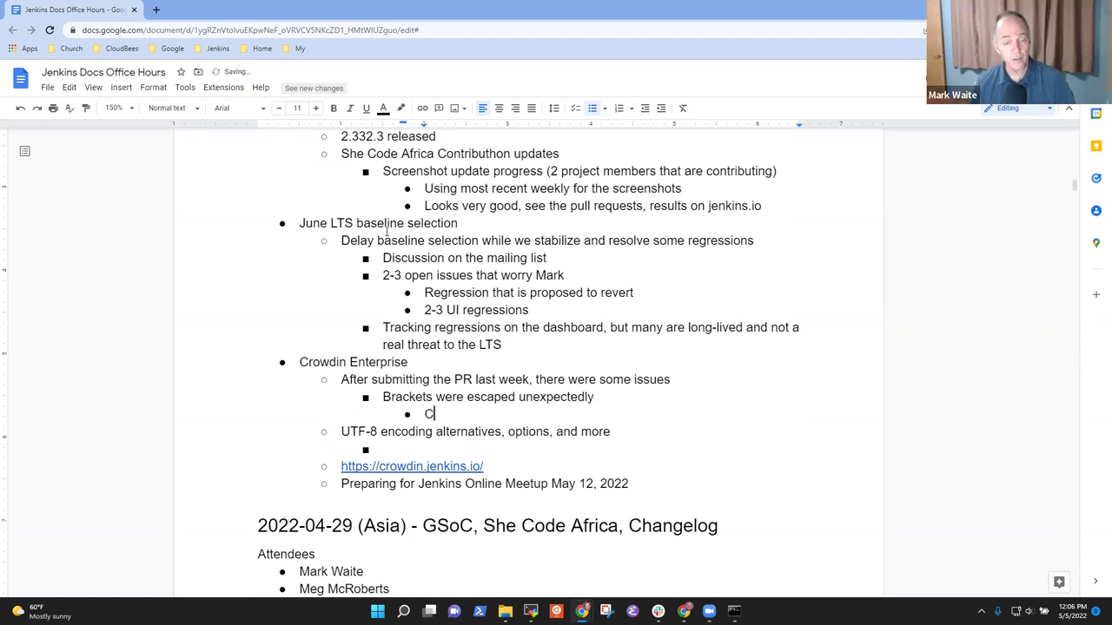
{"action": "type", "text": "ongf"}
{"action": "key", "text": "BackSpace"}
{"action": "key", "text": "BackSpace"}
{"action": "type", "text": "ngf"}
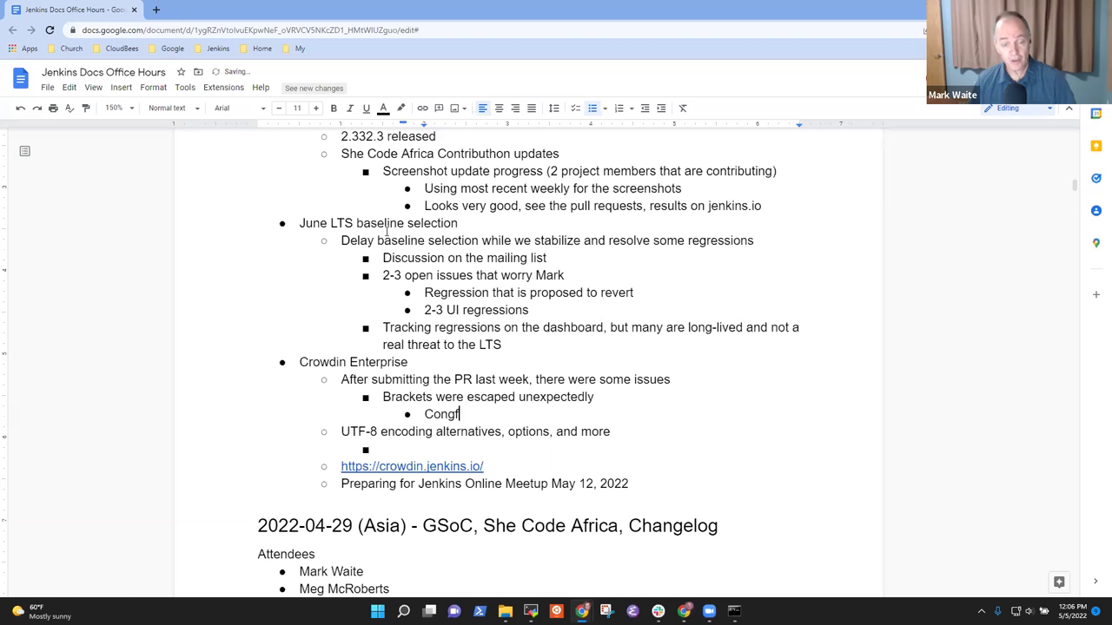
{"action": "key", "text": "BackSpace"}
{"action": "key", "text": "BackSpace"}
{"action": "type", "text": "figured to no"}
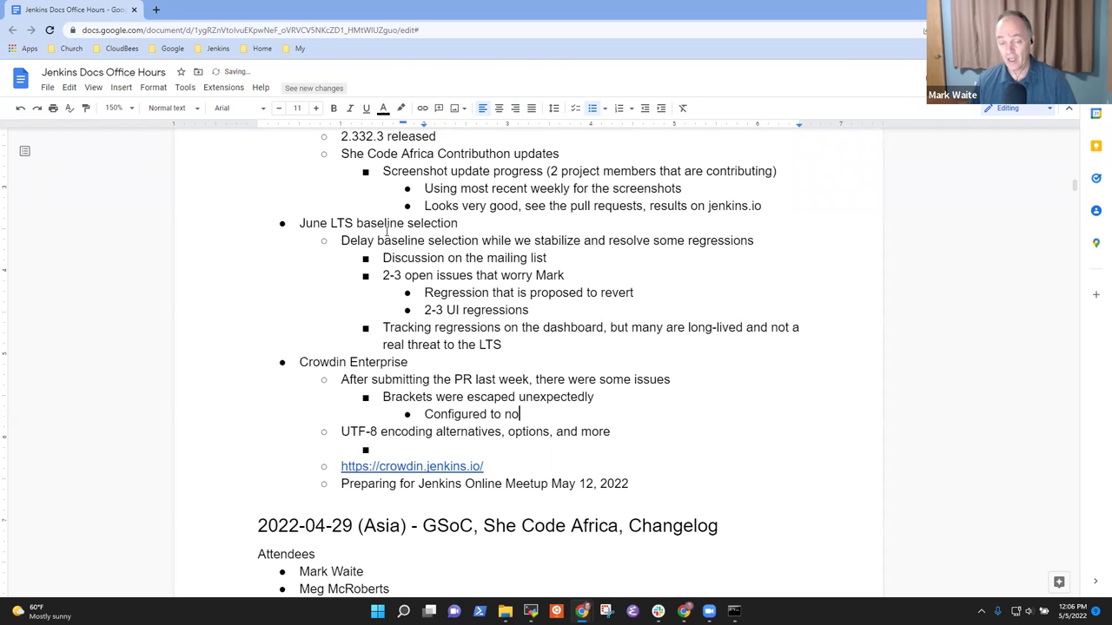
{"action": "type", "text": "t do that, "}
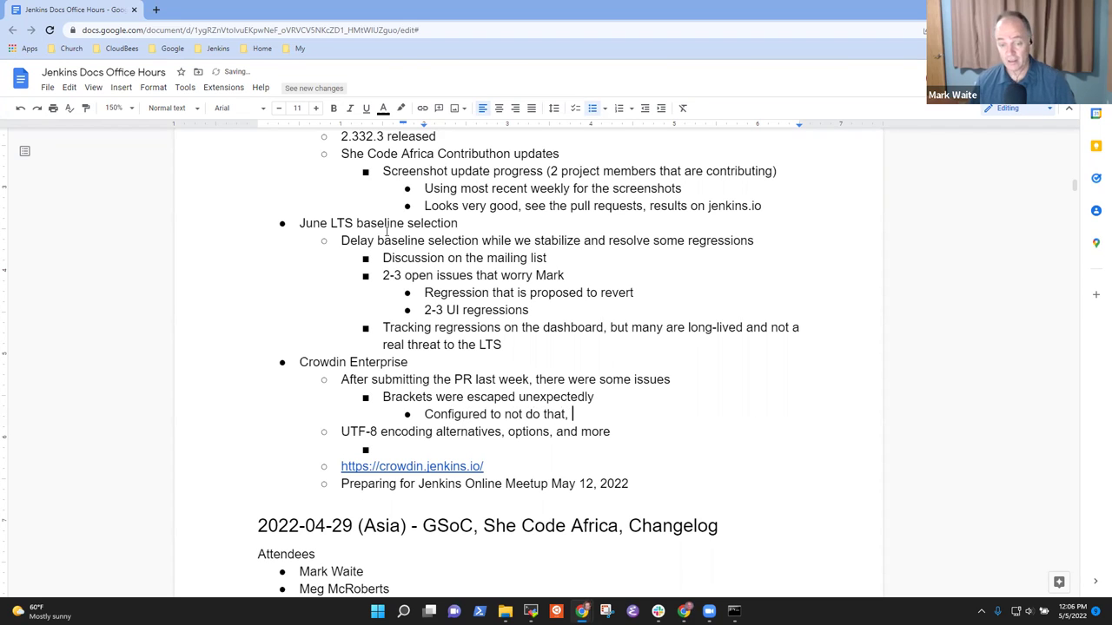
{"action": "type", "text": "good t"}
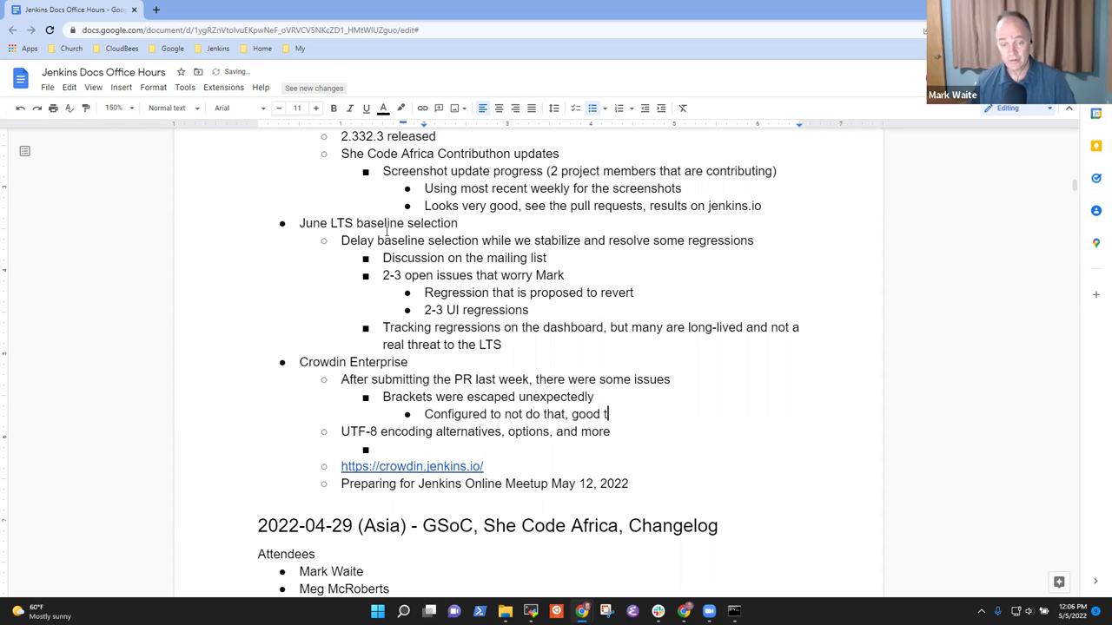
{"action": "type", "text": "o go with that change"}
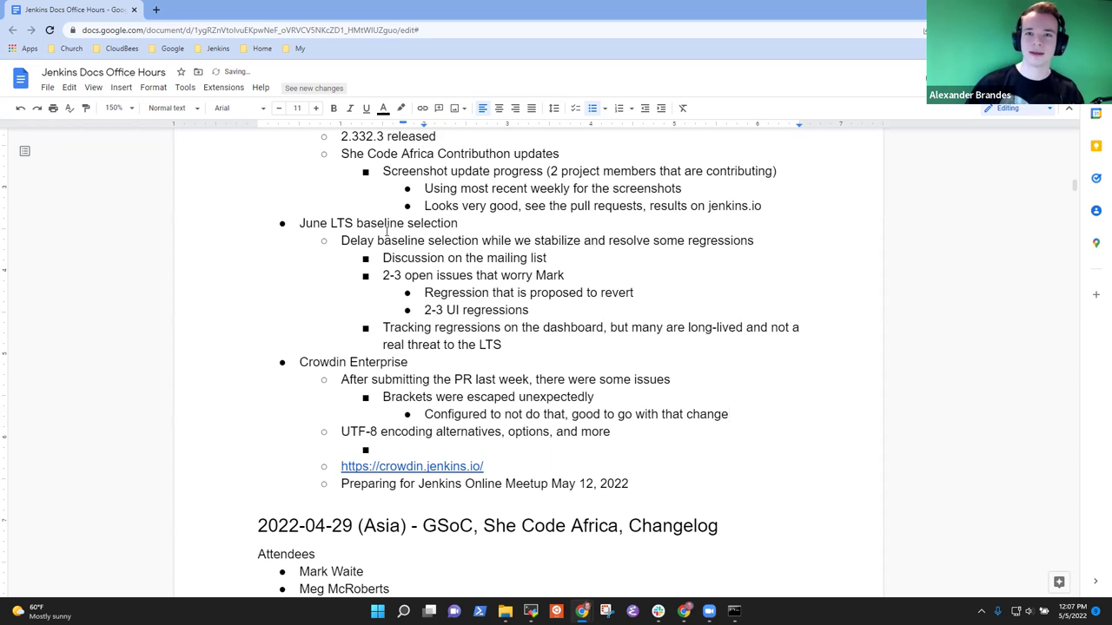
Add a second bullet beneath the escaped brackets item: "Options added to the Design Library Plugin YAML file"
{"action": "key", "text": "Return"}
{"action": "type", "text": "Options adde"}
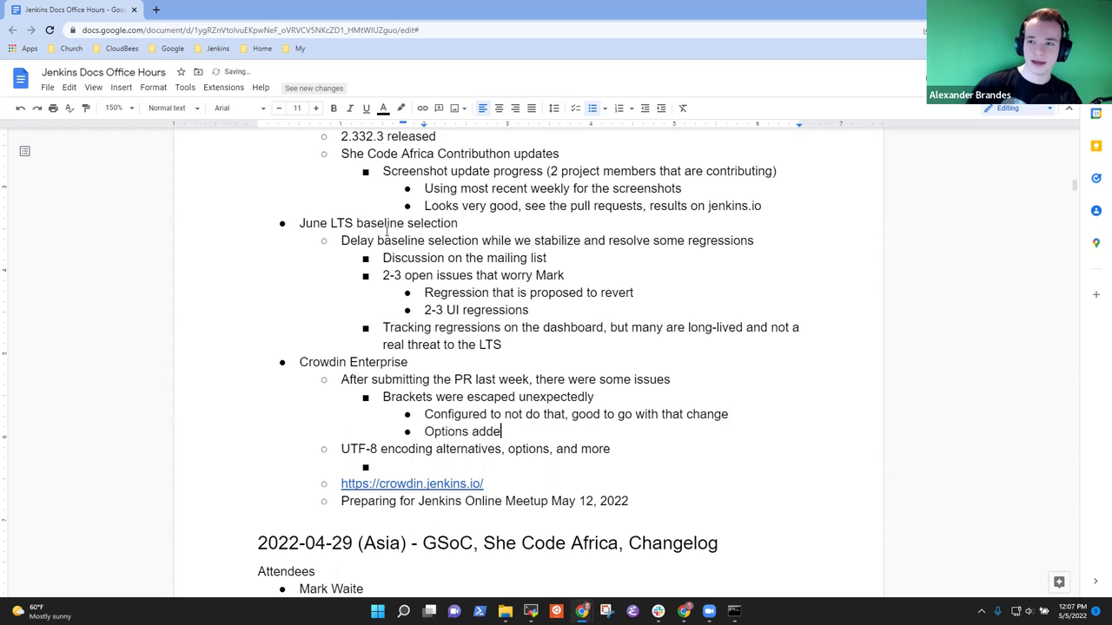
{"action": "type", "text": "d to the Design "}
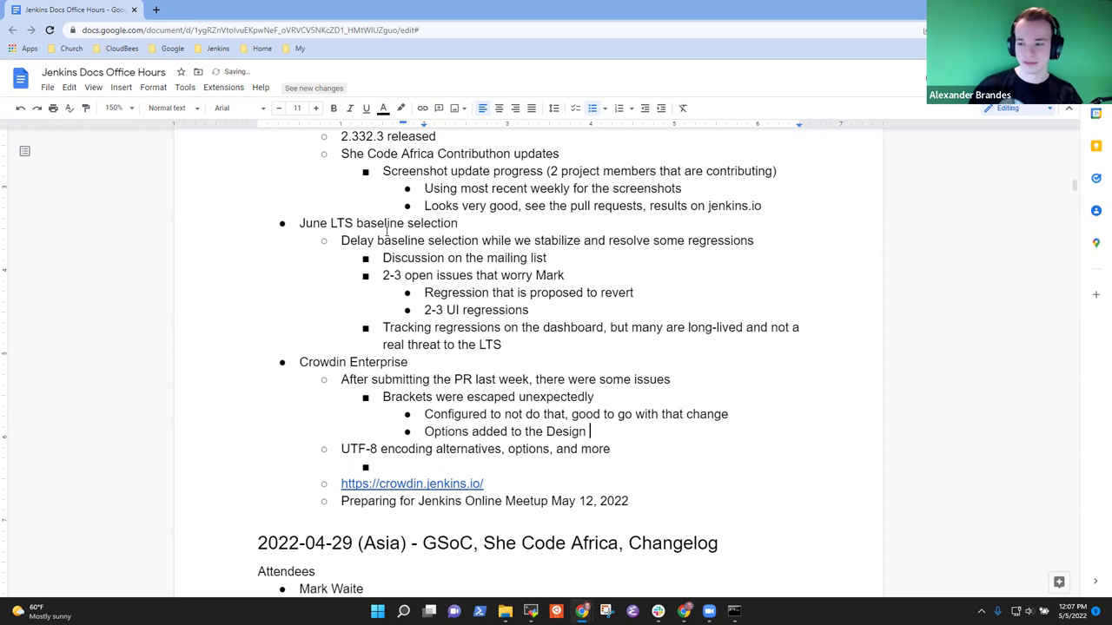
{"action": "type", "text": "Library Plu"}
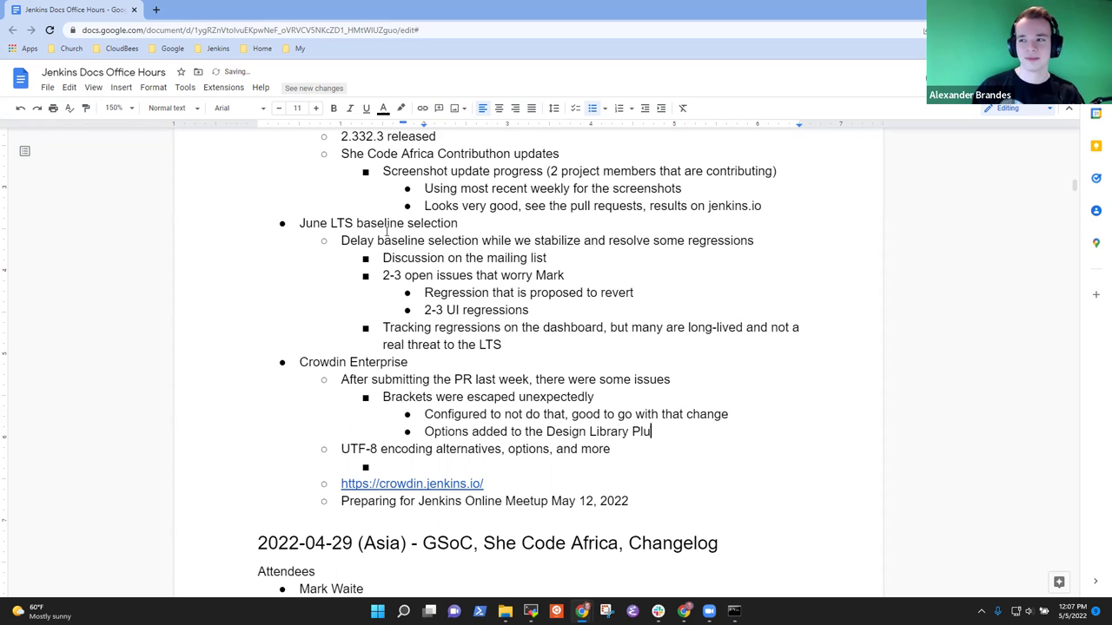
{"action": "type", "text": "gin"}
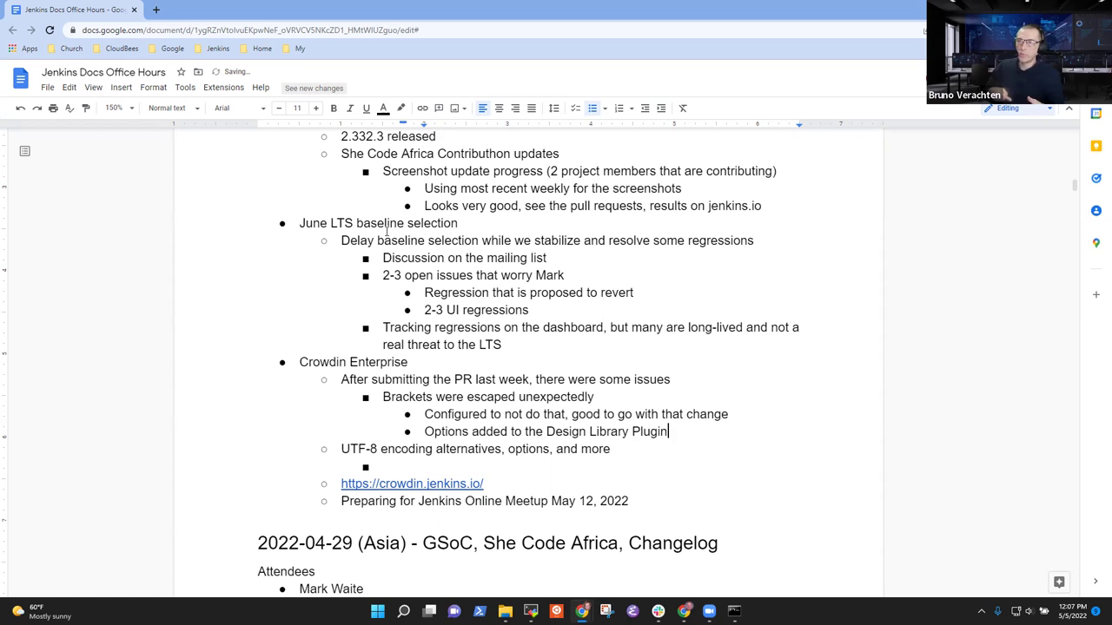
{"action": "type", "text": " YAML file"}
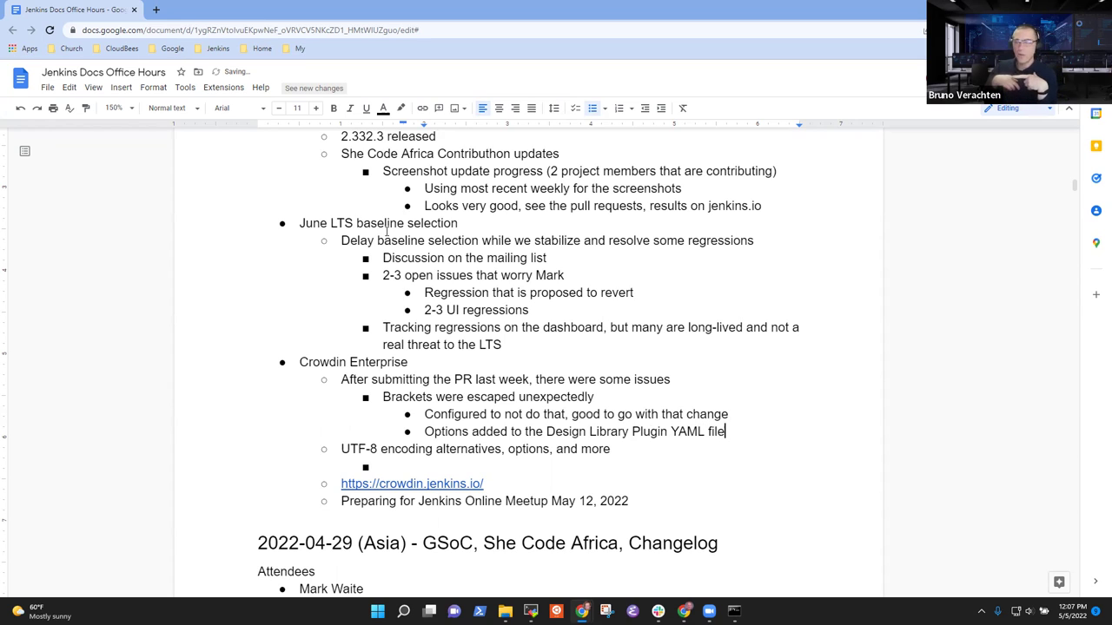
Add a bullet at the level of the escaped brackets item with the reporting attendee's first name followed by "saw a bug in Crowdin"
{"action": "key", "text": "Return"}
{"action": "key", "text": "shift+Tab"}
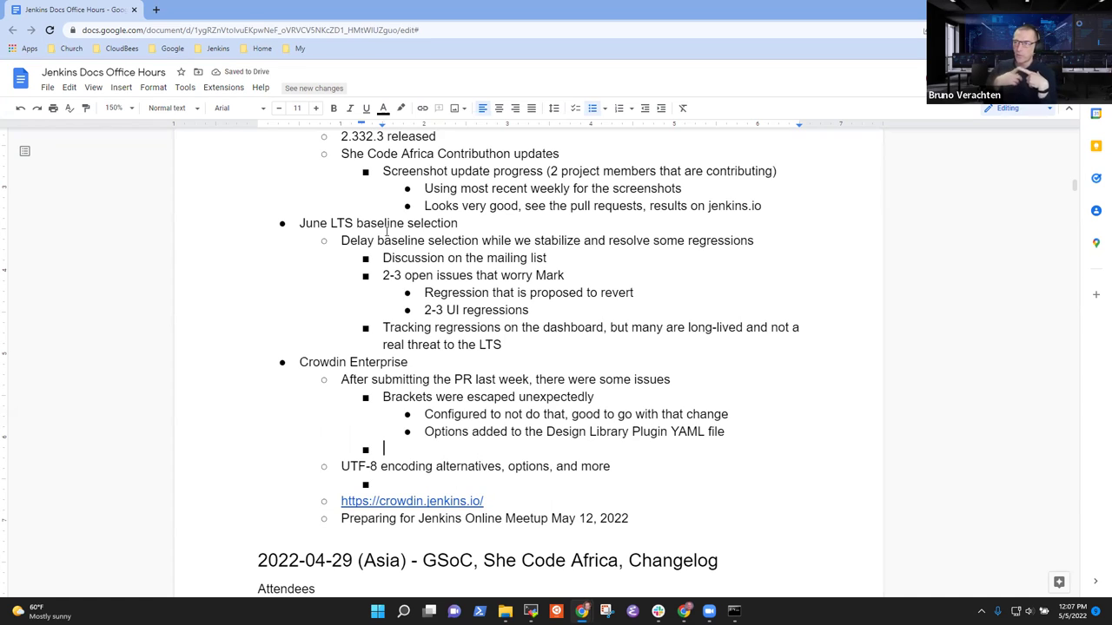
{"action": "type", "text": "Bruno saw a bug "}
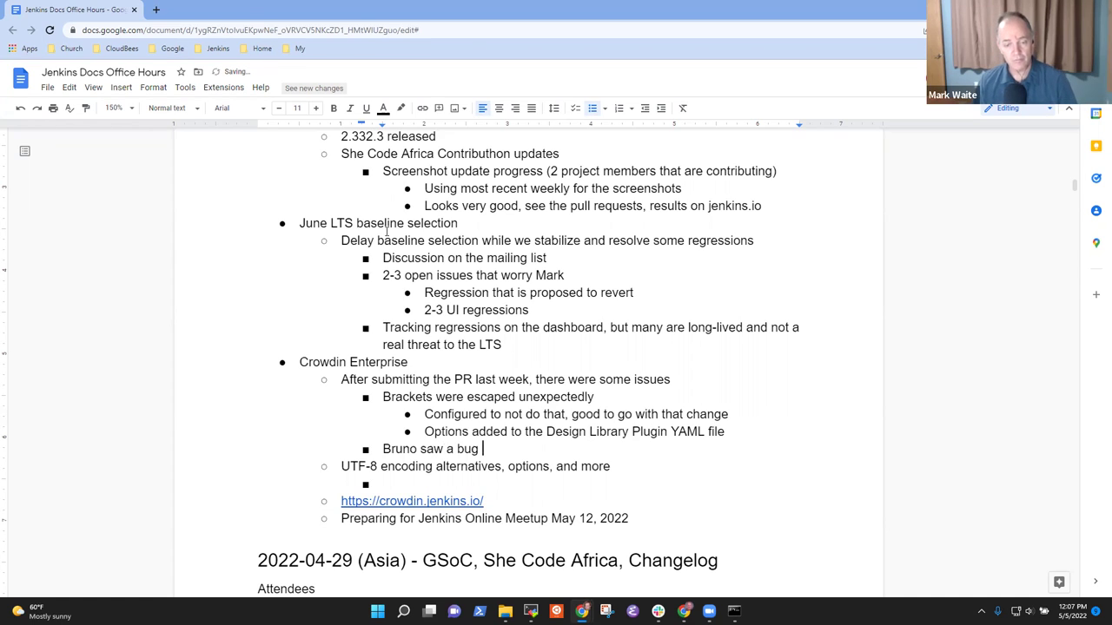
{"action": "type", "text": "in Crow"}
{"action": "key", "text": "BackSpace"}
{"action": "key", "text": "BackSpace"}
{"action": "type", "text": "owdin"}
Add a nested bullet beneath the Crowdin bug item: "Jelly in some code tags converted “jelly” to “elly”"
{"action": "key", "text": "Return"}
{"action": "key", "text": "Tab"}
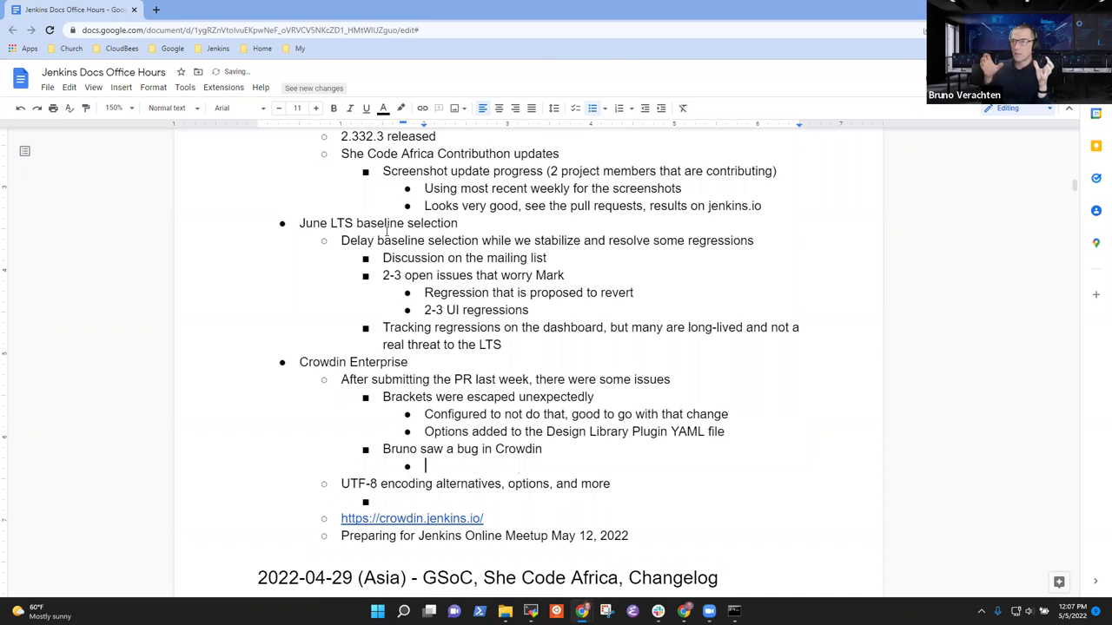
{"action": "type", "text": "Jelly in some code tags"}
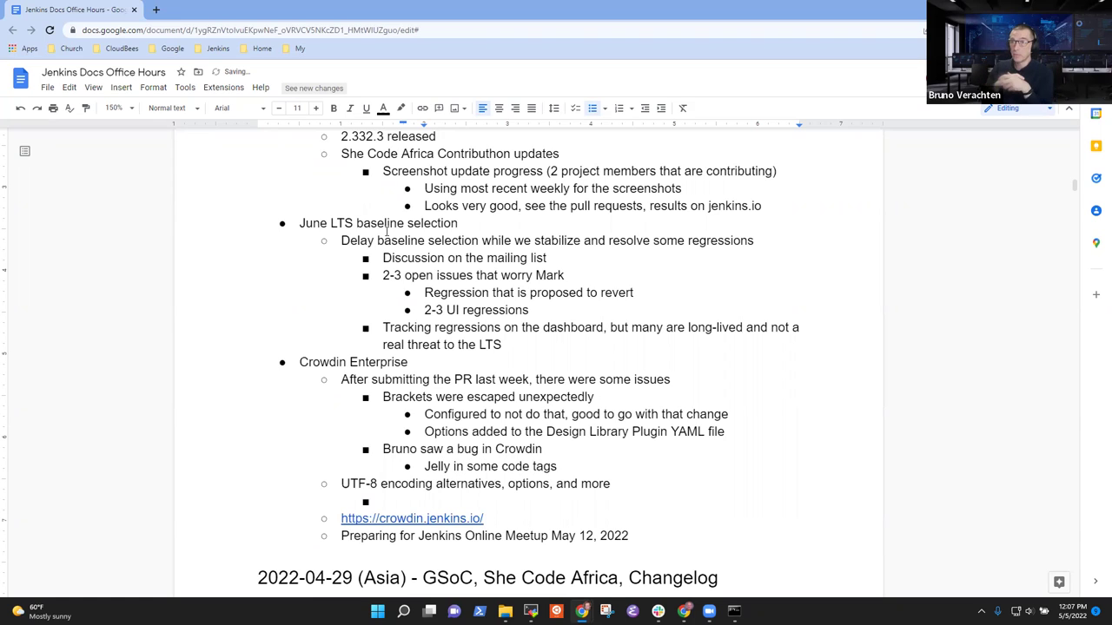
{"action": "type", "text": " converted "}
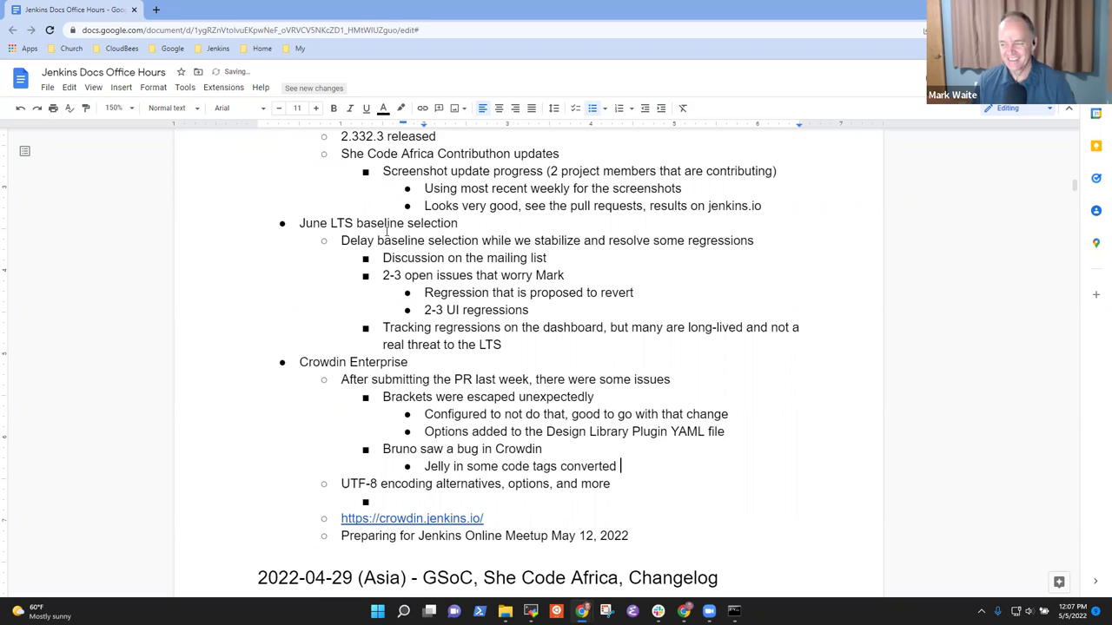
{"action": "type", "text": "\"en"}
{"action": "key", "text": "BackSpace"}
{"action": "key", "text": "BackSpace"}
{"action": "key", "text": "BackSpace"}
{"action": "type", "text": "\"e"}
{"action": "key", "text": "BackSpace"}
{"action": "type", "text": "jelly\" "}
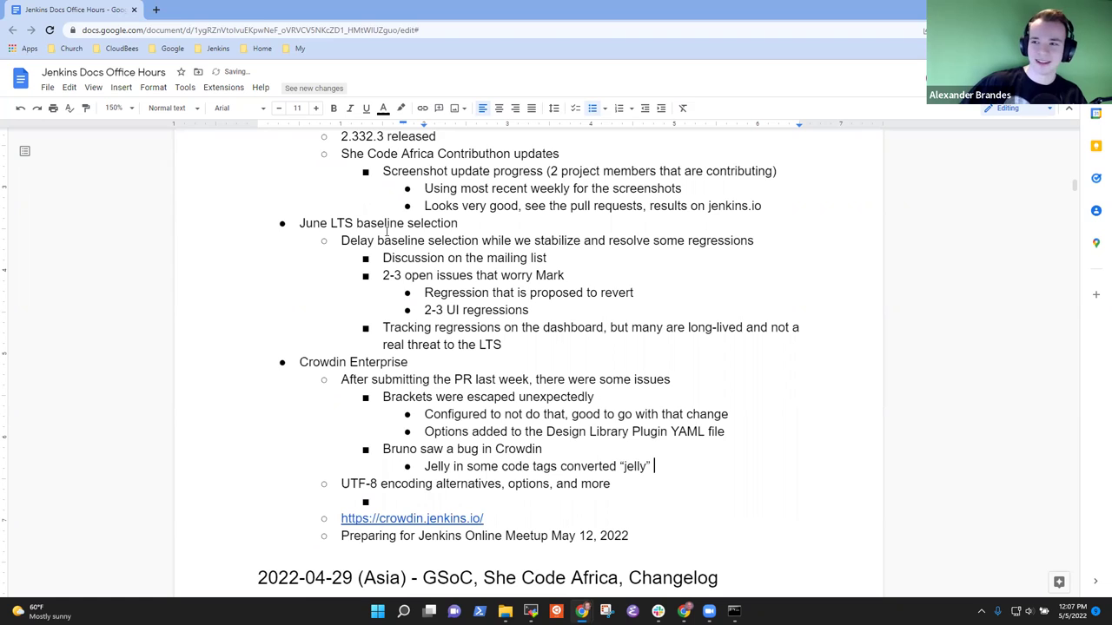
{"action": "type", "text": "to \"ellyt"}
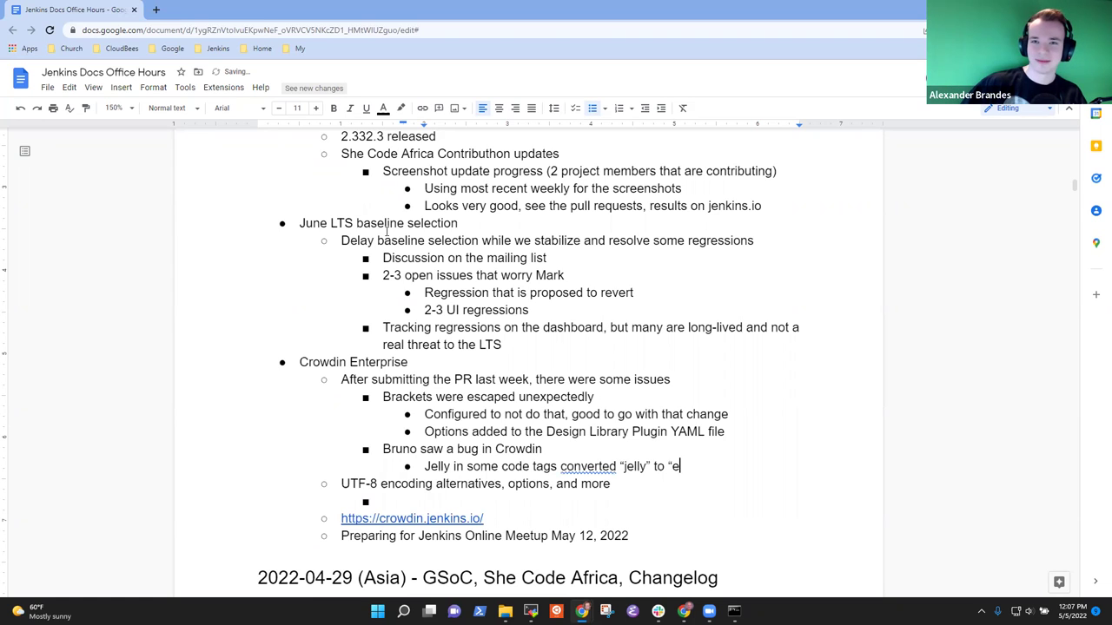
{"action": "key", "text": "BackSpace"}
{"action": "type", "text": "\""}
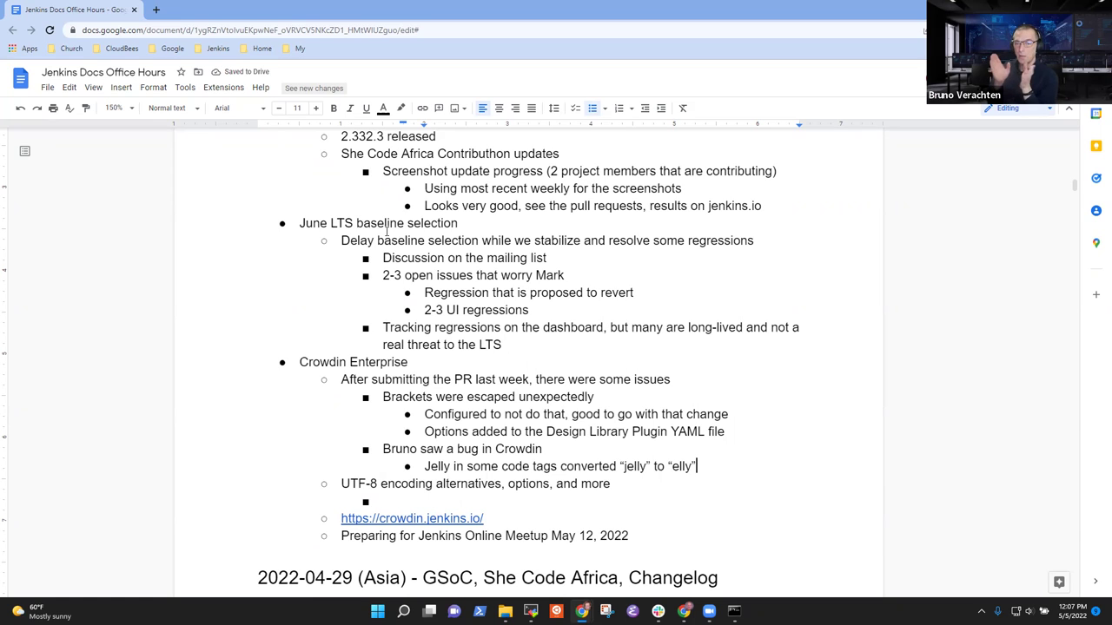
Add another bullet beneath the Crowdin bug item: "Instead of “:jelly” it became “:elly”"
{"action": "key", "text": "Return"}
{"action": "type", "text": "Instea"}
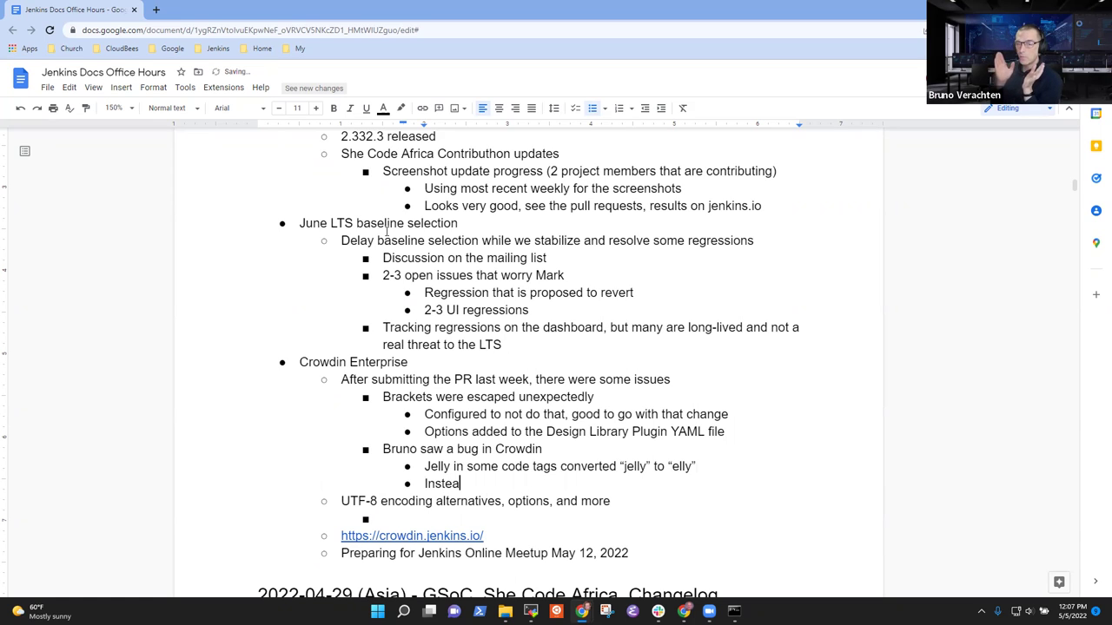
{"action": "type", "text": "d of \""}
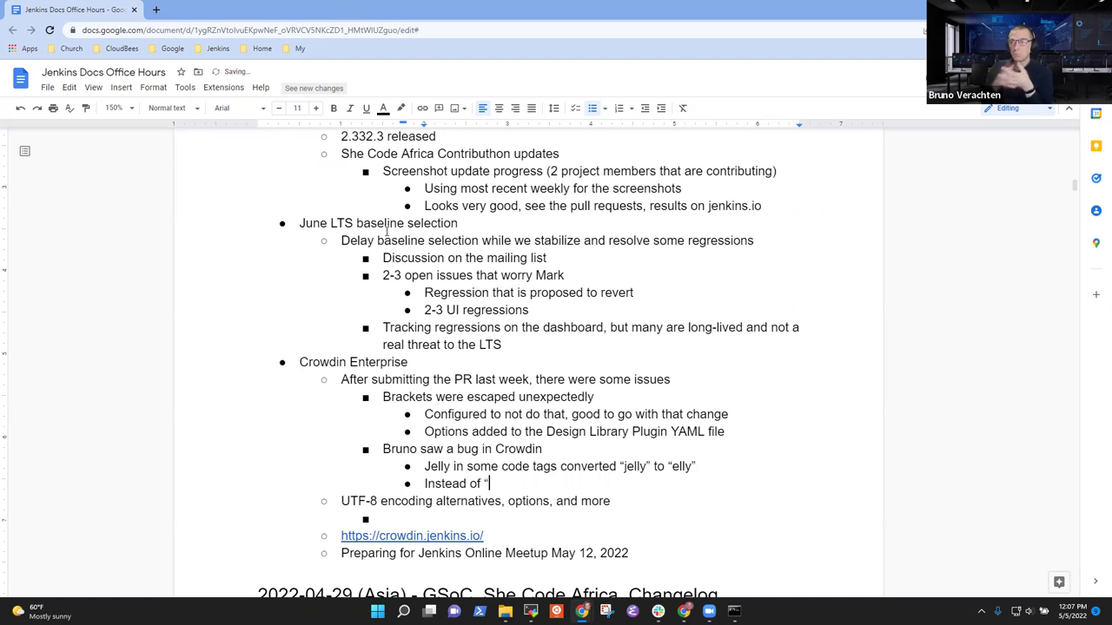
{"action": "type", "text": ":h"}
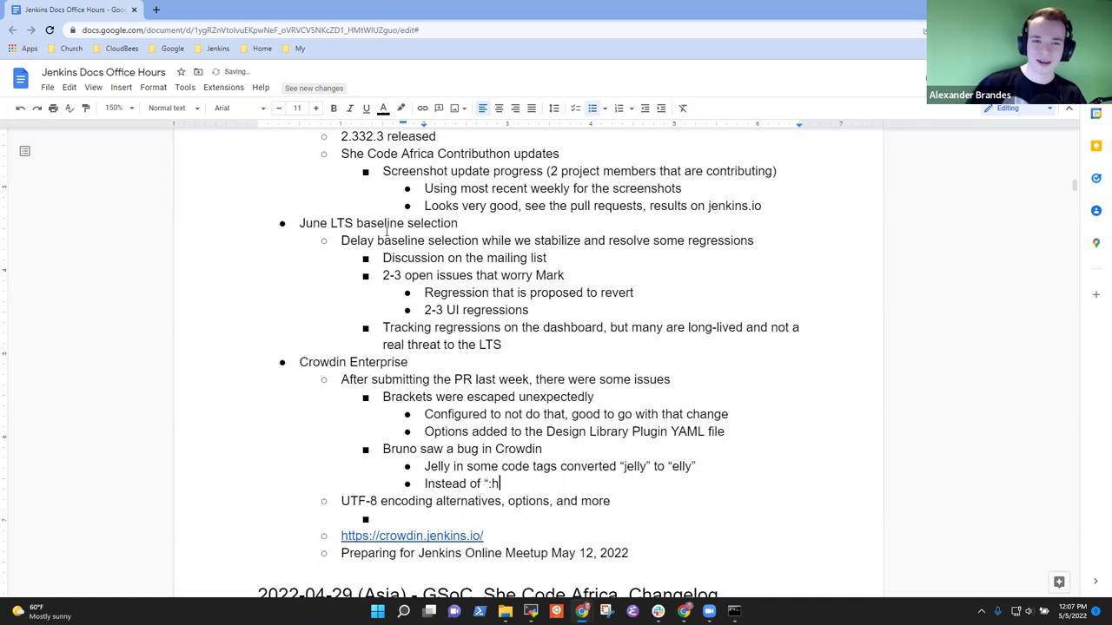
{"action": "key", "text": "BackSpace"}
{"action": "type", "text": "jelly\""}
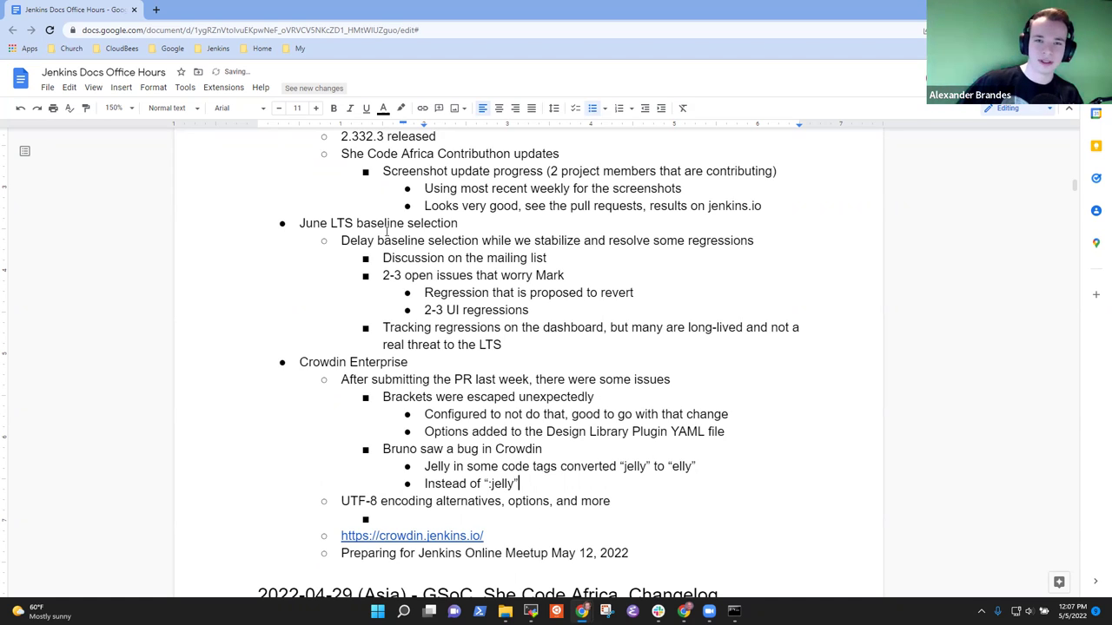
{"action": "type", "text": " it became "}
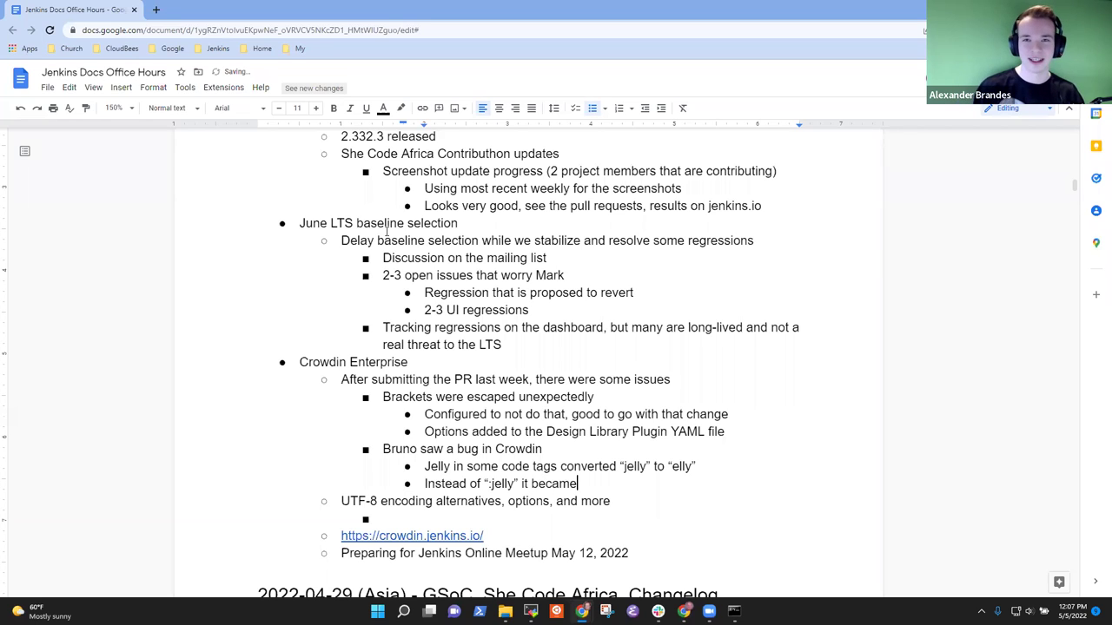
{"action": "type", "text": "\""}
{"action": "type", "text": ":elly\""}
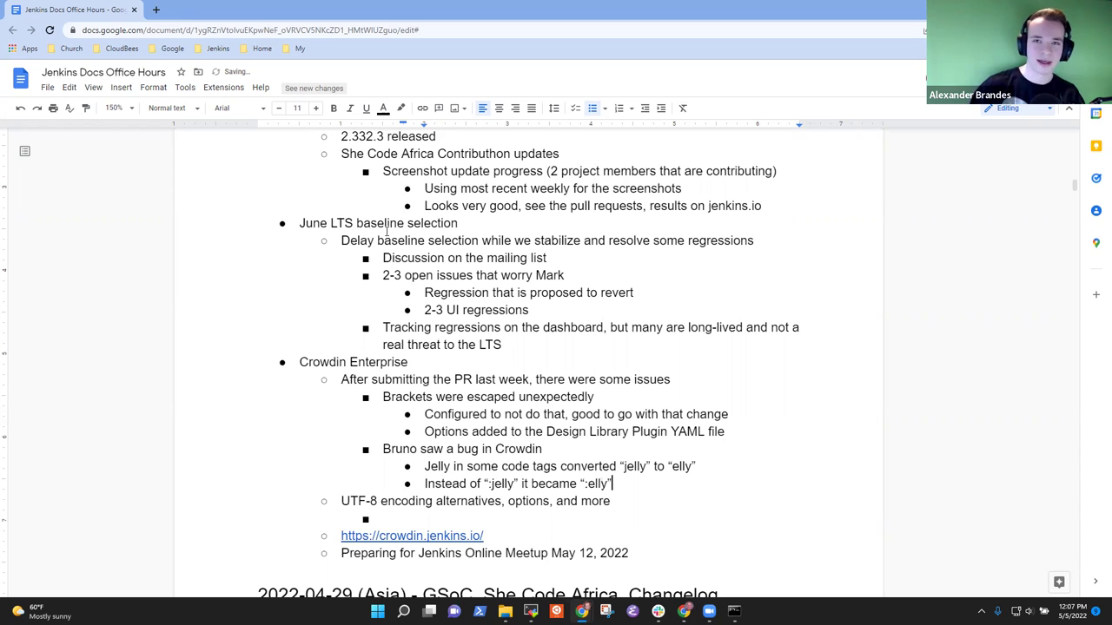
Add a third bullet beneath the Crowdin bug item: "Usually in the machine translation that it includes “jelly” -> “elly”"
{"action": "key", "text": "Return"}
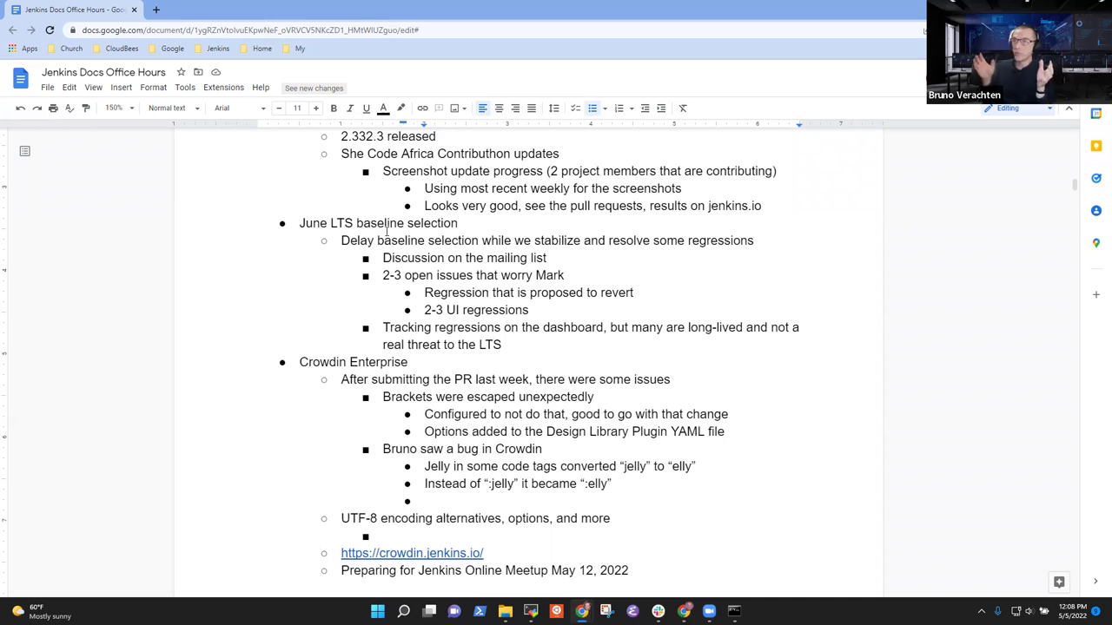
{"action": "type", "text": "Usually in the machine translation that i"}
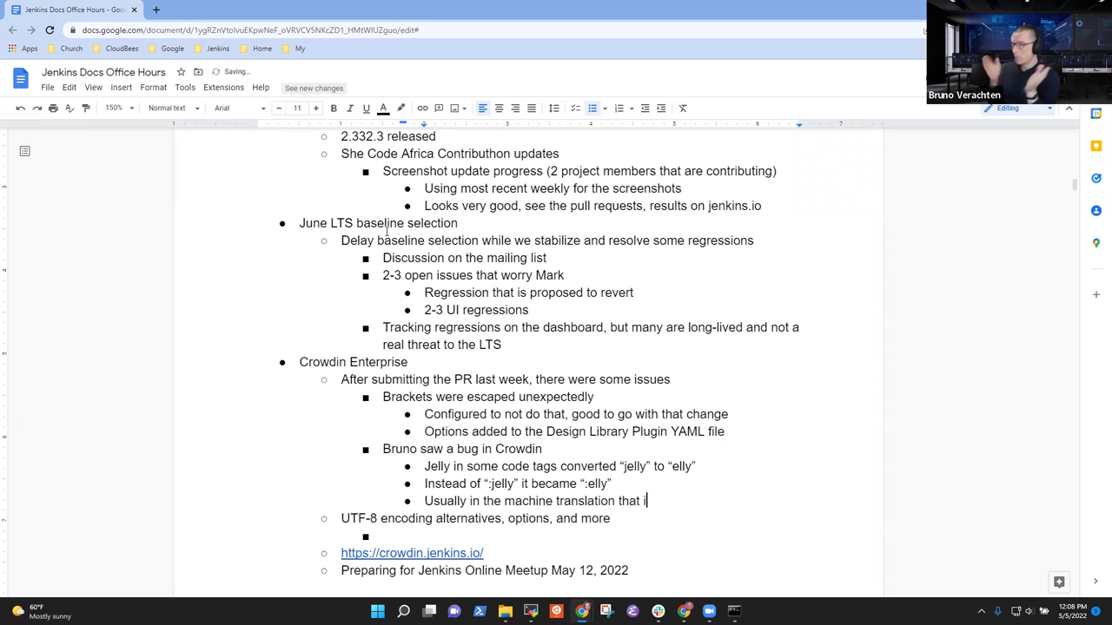
{"action": "type", "text": "t includes"}
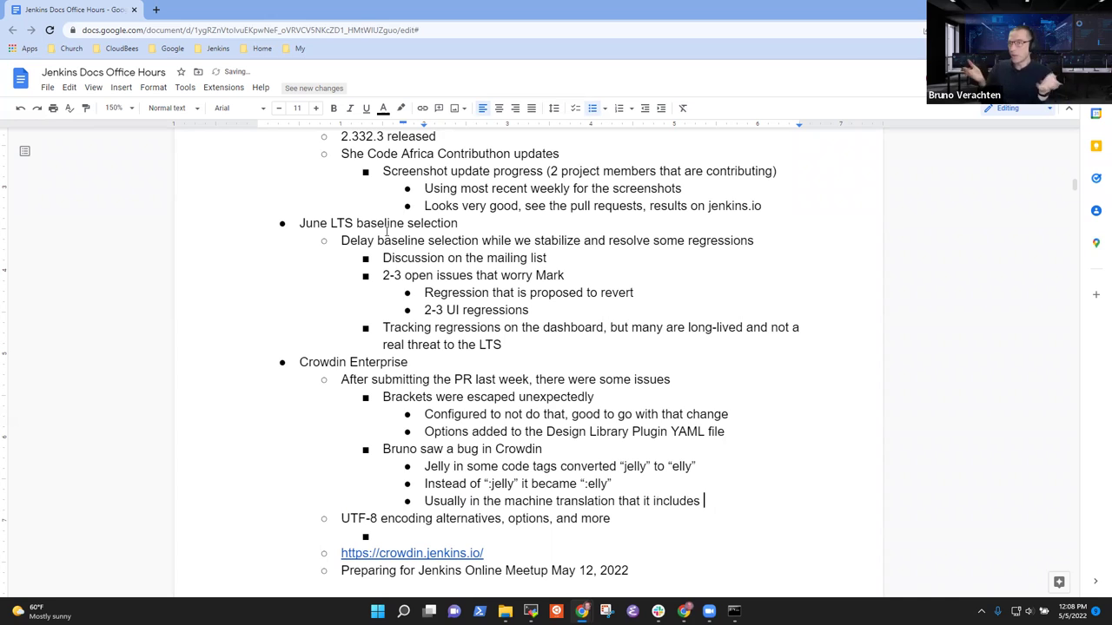
{"action": "type", "text": " \"hje"}
{"action": "key", "text": "BackSpace"}
{"action": "key", "text": "BackSpace"}
{"action": "key", "text": "BackSpace"}
{"action": "type", "text": "jelly\" "}
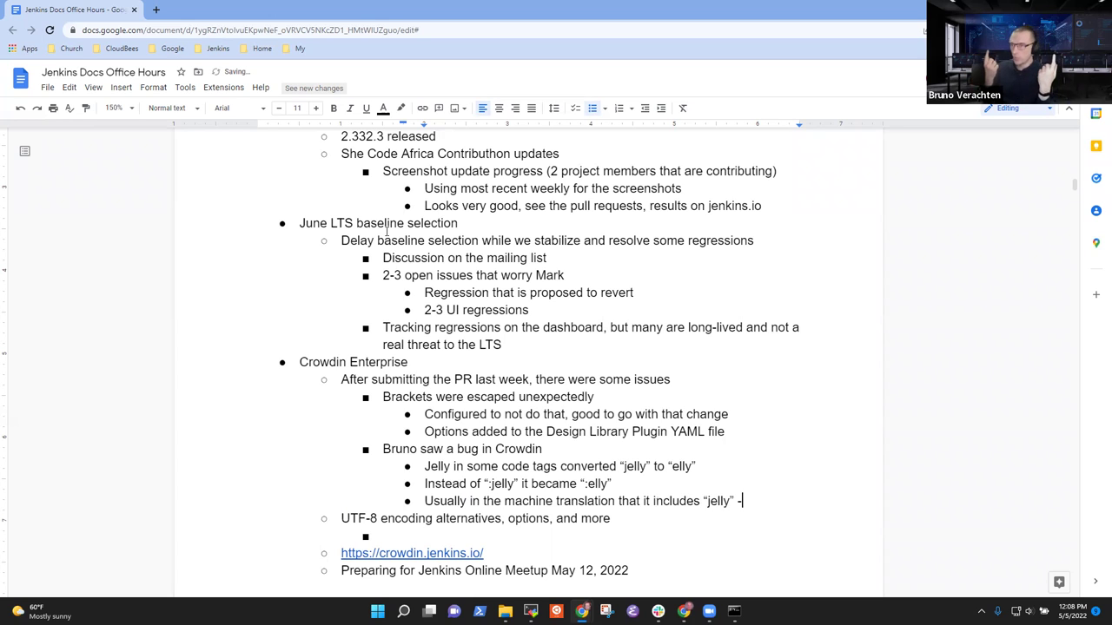
{"action": "type", "text": "-> \"el"}
{"action": "type", "text": "ly\""}
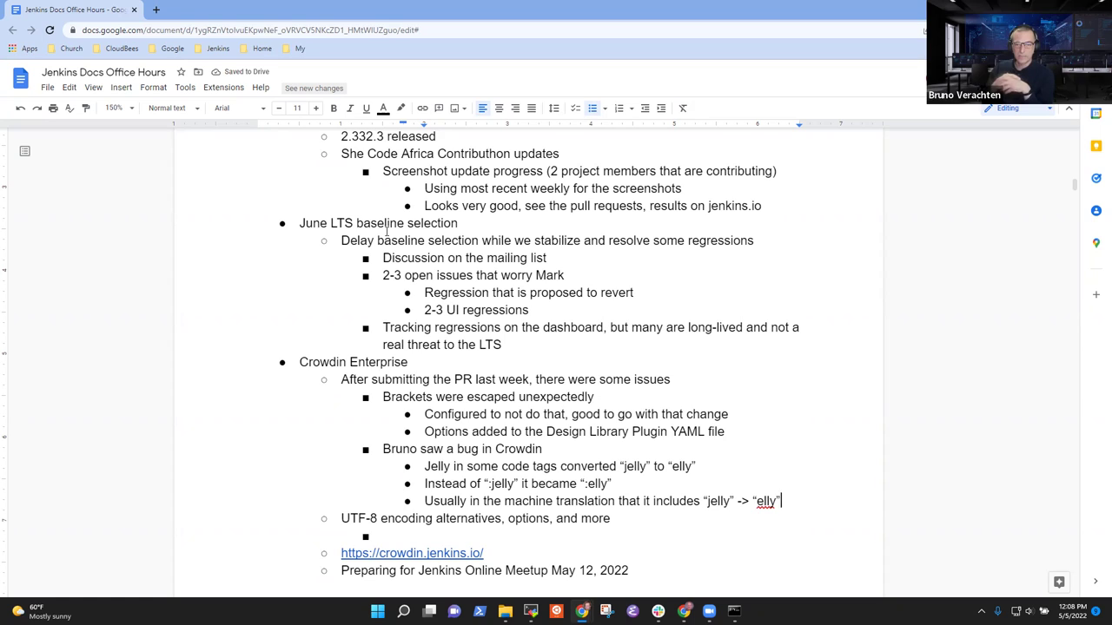
Remove "Usually" from the machine translation bullet so that it begins with a capitalised "In"
{"action": "key", "text": "Home"}
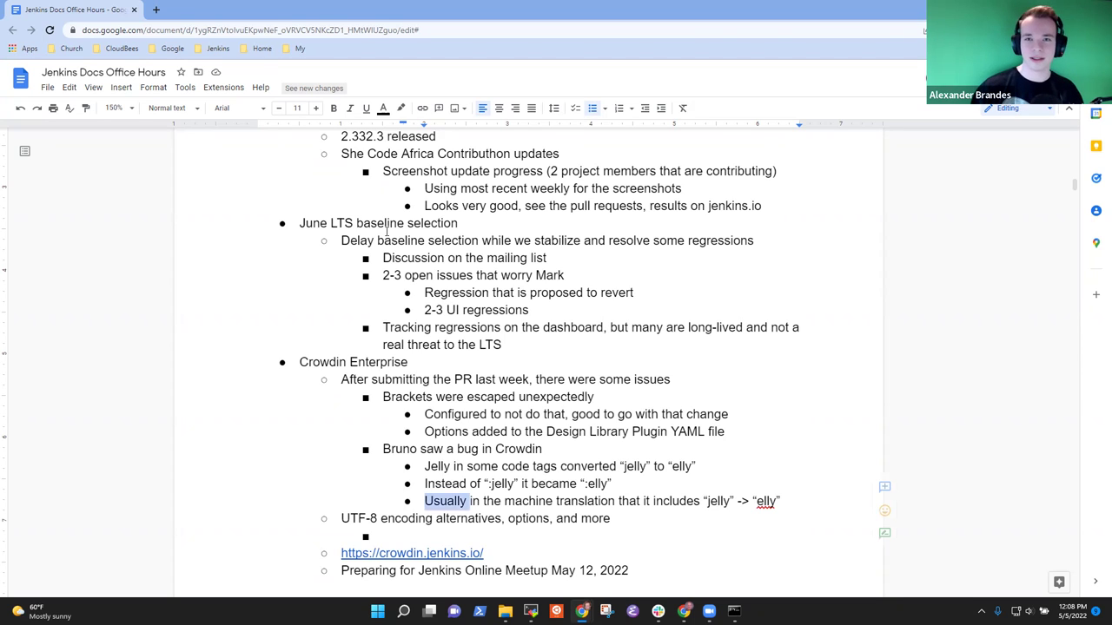
{"action": "type", "text": "I"}
{"action": "key", "text": "Delete"}
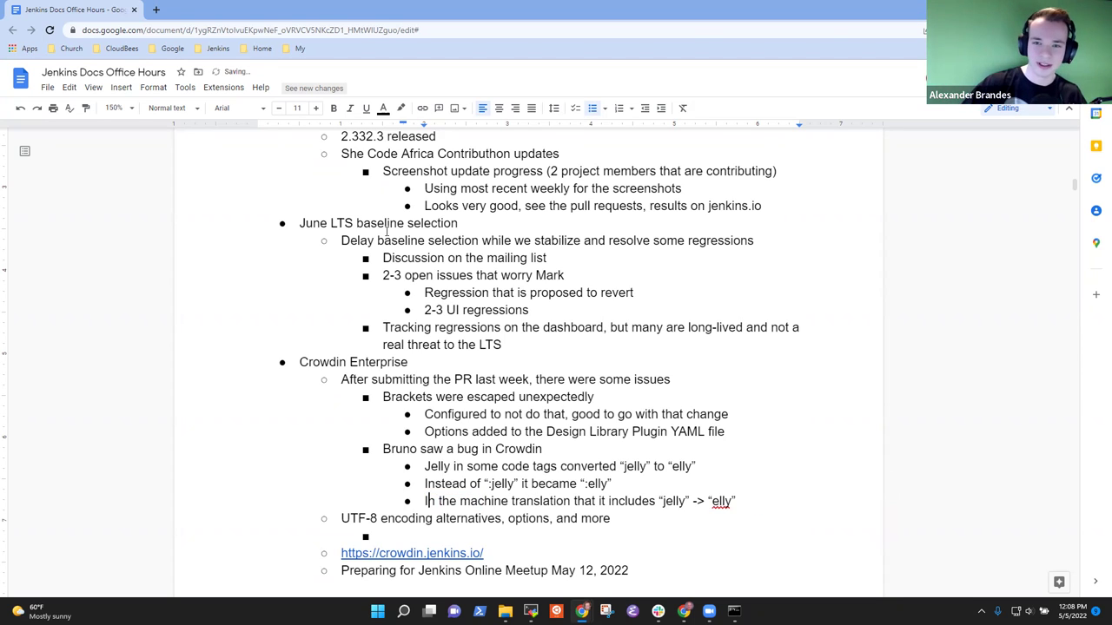
{"action": "key", "text": "End"}
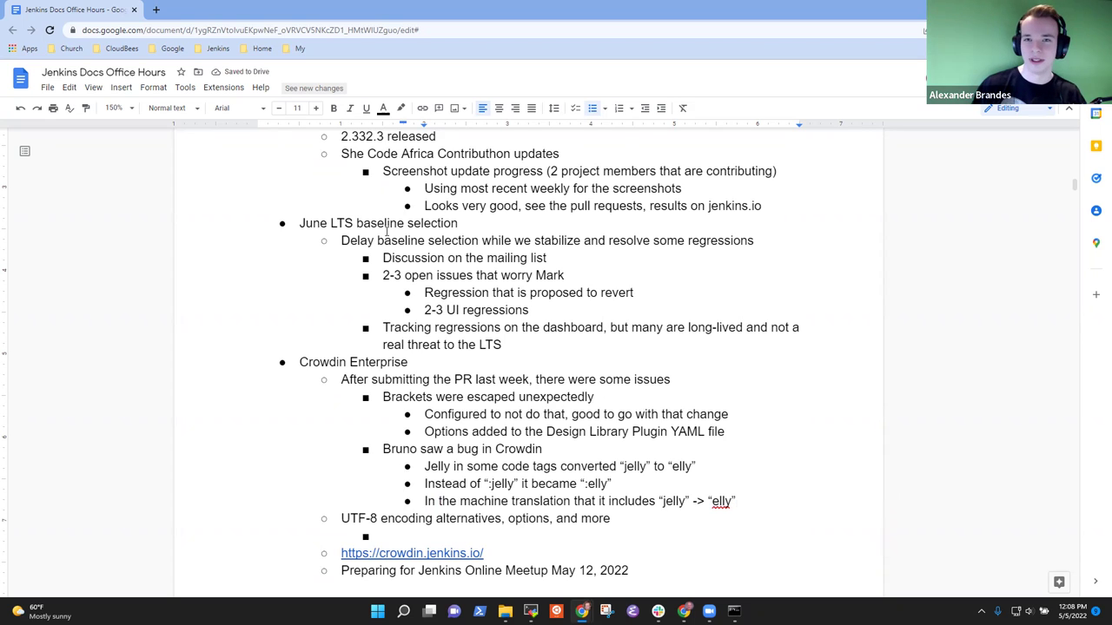
Replace "that it" with a comma in the machine translation bullet so it reads "In the machine translation, includes “jelly” -> “elly”"
{"action": "key", "text": "ctrl+Left"}
{"action": "key", "text": "ctrl+Left"}
{"action": "key", "text": "ctrl+Left"}
{"action": "key", "text": "ctrl+Left"}
{"action": "key", "text": "ctrl+Left"}
{"action": "key", "text": "ctrl+Left"}
{"action": "key", "text": "ctrl+Right"}
{"action": "key", "text": "ctrl+shift+Left"}
{"action": "key", "text": "ctrl+shift+Left"}
{"action": "key", "text": "shift+Left"}
{"action": "type", "text": ","}
{"action": "key", "text": "End"}
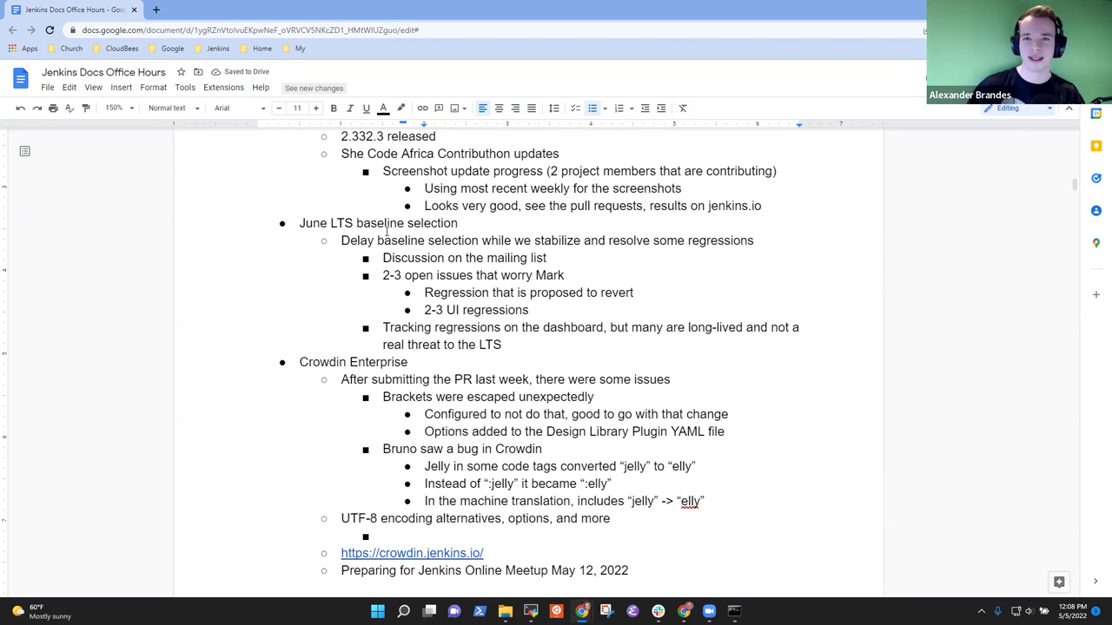
Add the bullet "Need more plugins added" with a nested bullet of the maintainer's first name followed by "to add several plugins he maintains"
{"action": "key", "text": "Return"}
{"action": "type", "text": "Need more plugins added"}
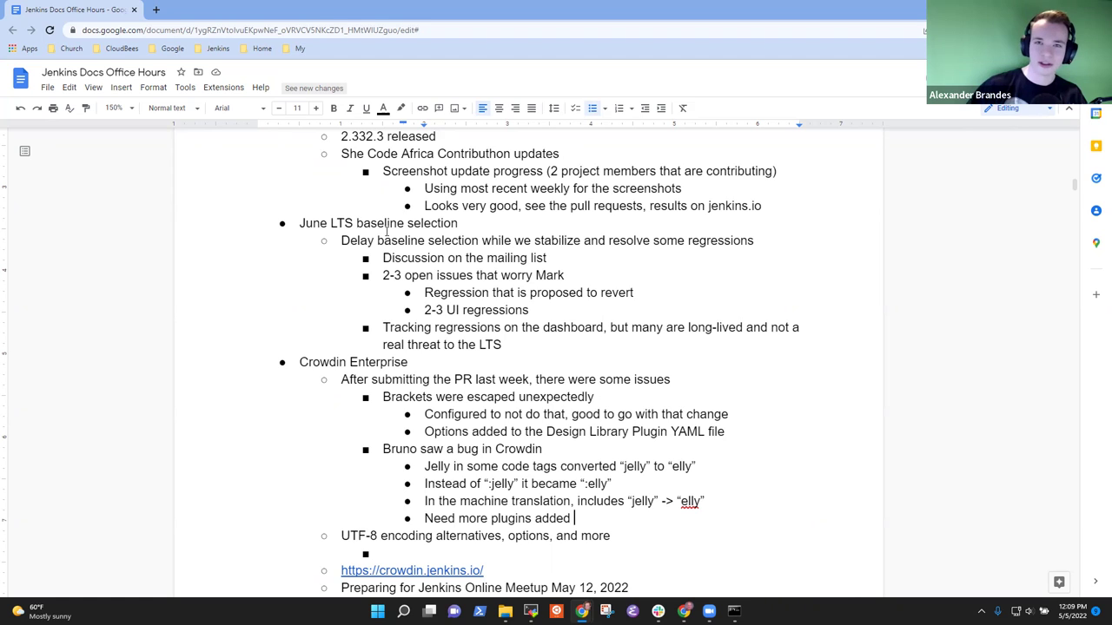
{"action": "key", "text": "Return"}
{"action": "key", "text": "Tab"}
{"action": "type", "text": "Mark to a"}
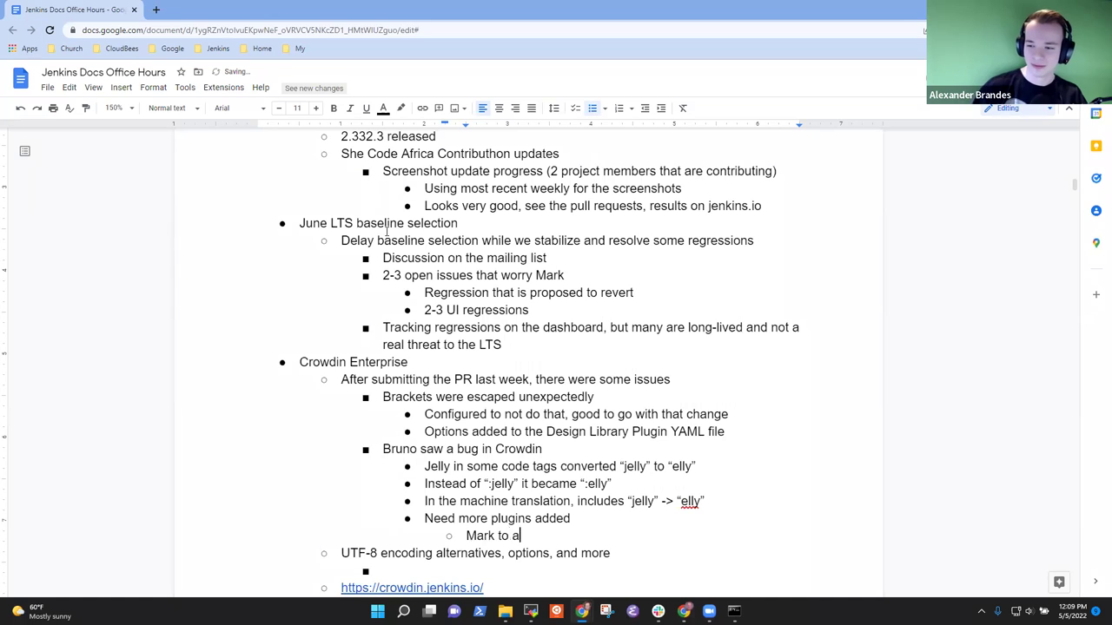
{"action": "type", "text": "dd several of his"}
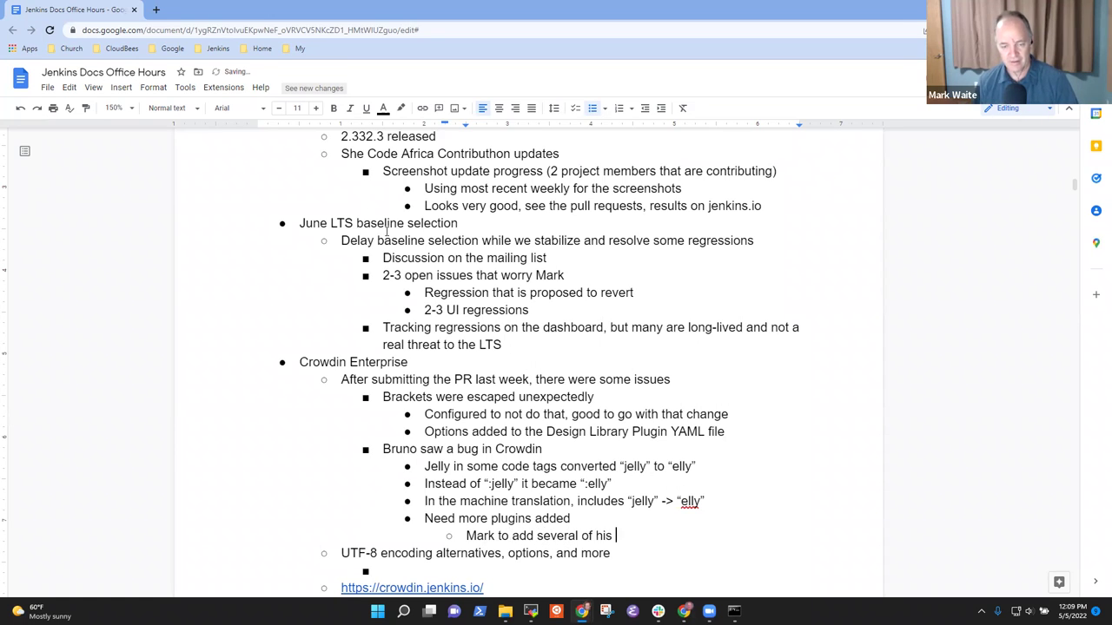
{"action": "key", "text": "BackSpace"}
{"action": "key", "text": "BackSpace"}
{"action": "key", "text": "BackSpace"}
{"action": "key", "text": "BackSpace"}
{"action": "type", "text": "plugins"}
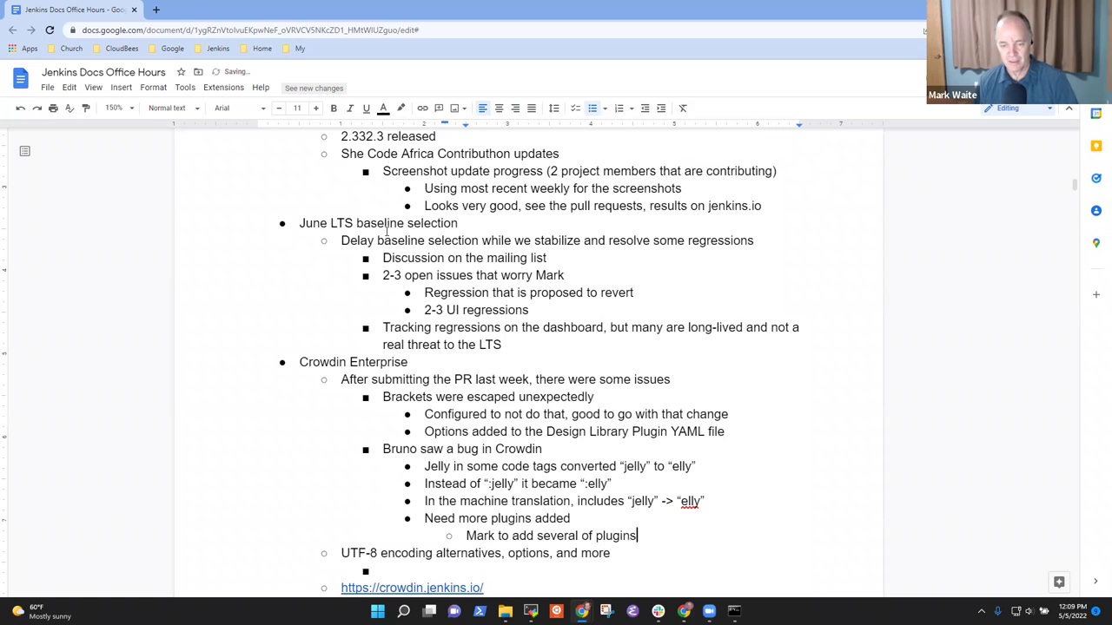
{"action": "key", "text": "BackSpace"}
{"action": "key", "text": "ctrl+BackSpace"}
{"action": "key", "text": "ctrl+BackSpace"}
{"action": "type", "text": "plugins "}
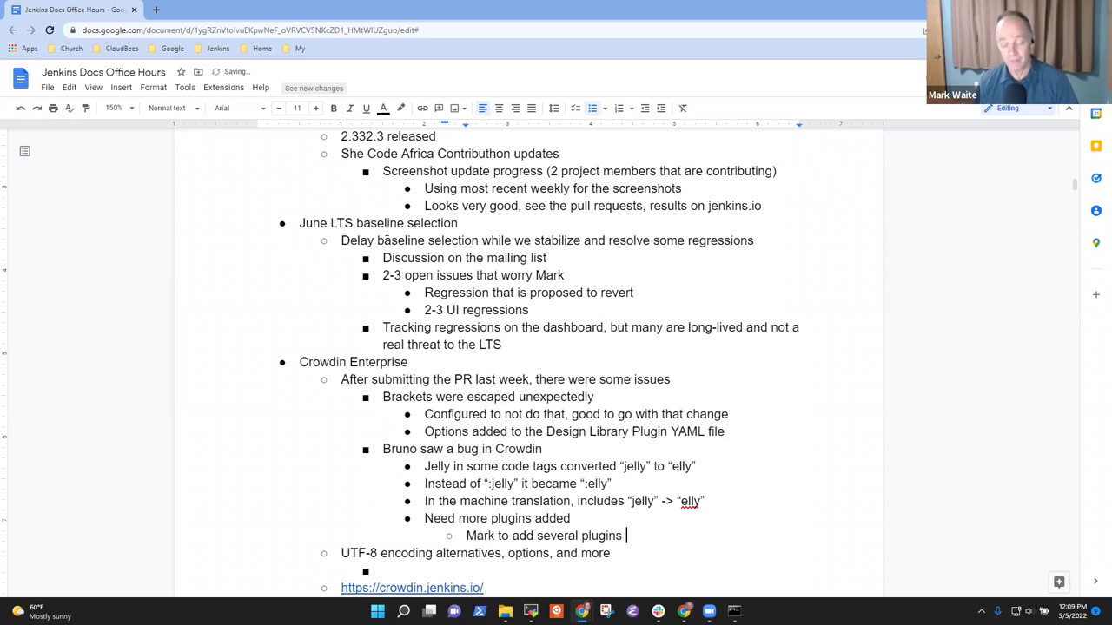
{"action": "type", "text": "he maintains"}
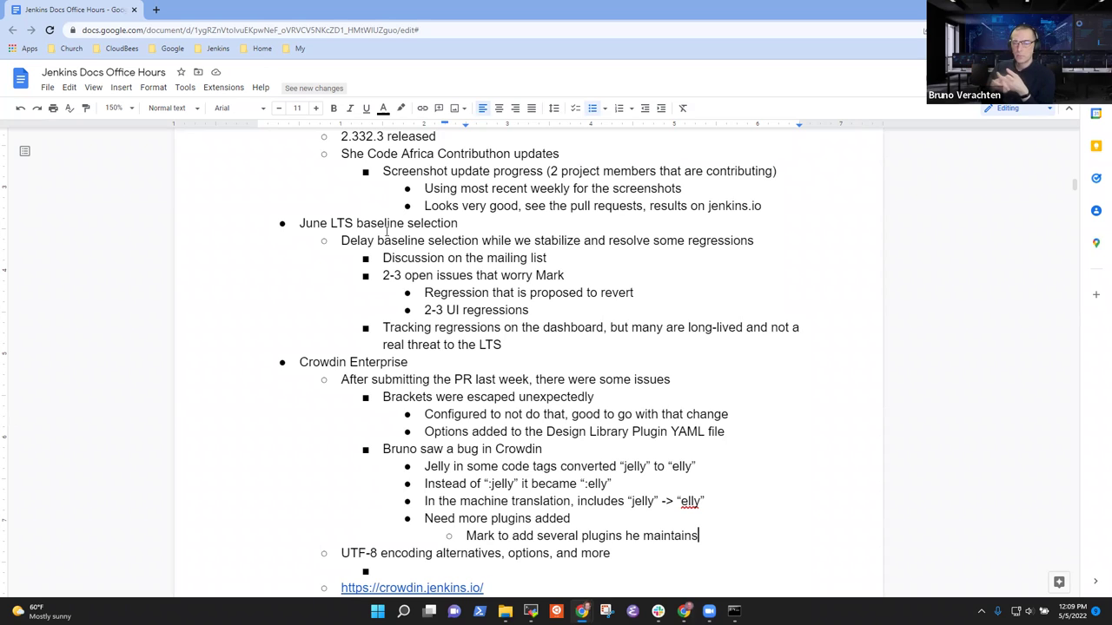
Add a bullet beneath the Crowdin bug item with the contributor's first name followed by "continue attempting the translations"
{"action": "key", "text": "Return"}
{"action": "key", "text": "shift+Tab"}
{"action": "type", "text": "Bruno continue attempting t"}
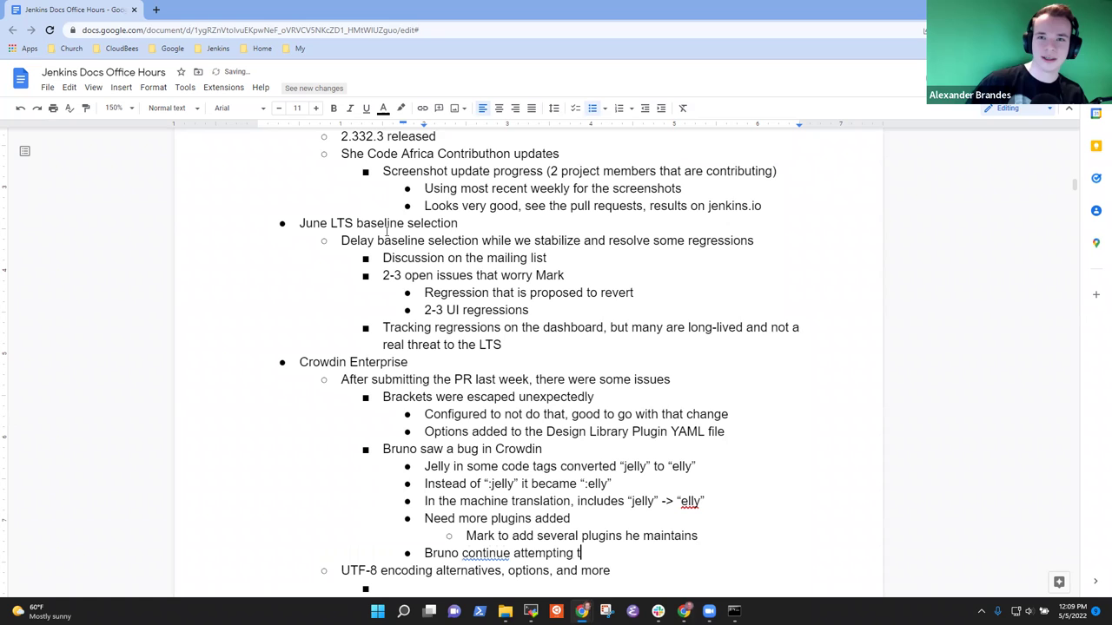
{"action": "type", "text": "he translations"}
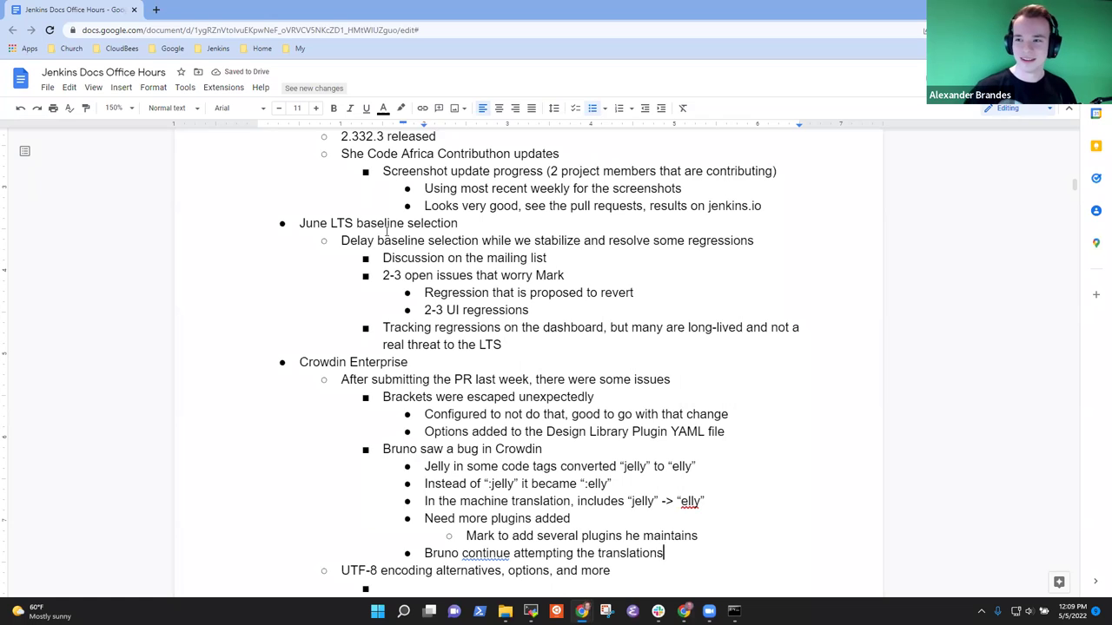
Add the bullet "A Chinese translations has been completed" at the same level as the Crowdin bug item
{"action": "key", "text": "Return"}
{"action": "key", "text": "shift+Tab"}
{"action": "type", "text": "One of the"}
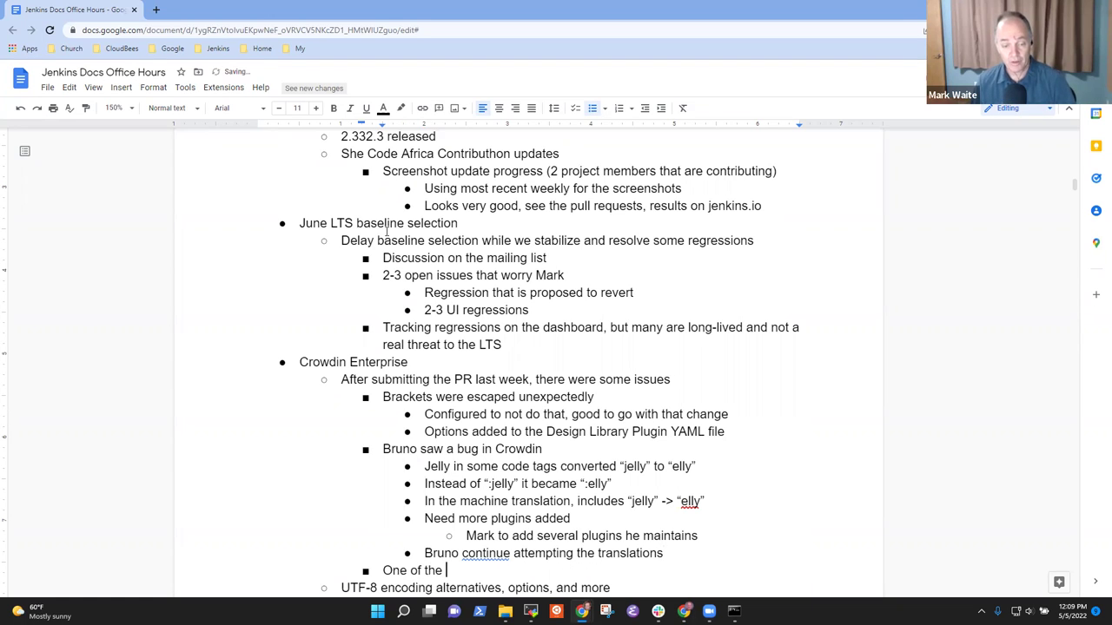
{"action": "key", "text": "BackSpace"}
{"action": "key", "text": "BackSpace"}
{"action": "key", "text": "BackSpace"}
{"action": "key", "text": "BackSpace"}
{"action": "key", "text": "BackSpace"}
{"action": "key", "text": "BackSpace"}
{"action": "key", "text": "BackSpace"}
{"action": "type", "text": "A"}
{"action": "key", "text": "BackSpace"}
{"action": "key", "text": "BackSpace"}
{"action": "key", "text": "BackSpace"}
{"action": "key", "text": "BackSpace"}
{"action": "key", "text": "BackSpace"}
{"action": "type", "text": "A Ch"}
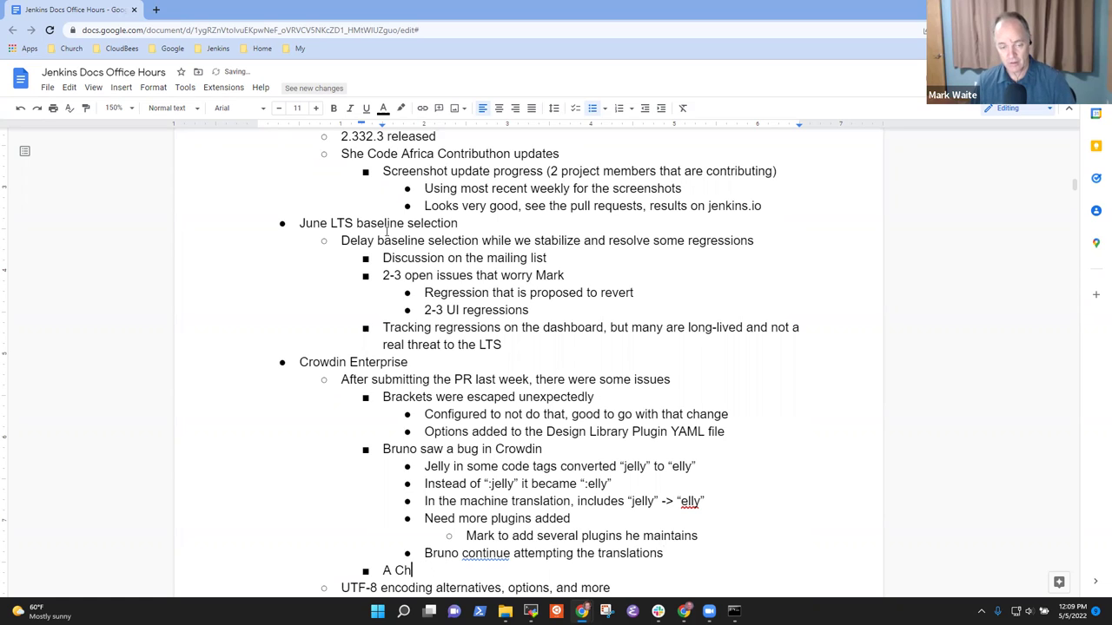
{"action": "type", "text": "inese transl"}
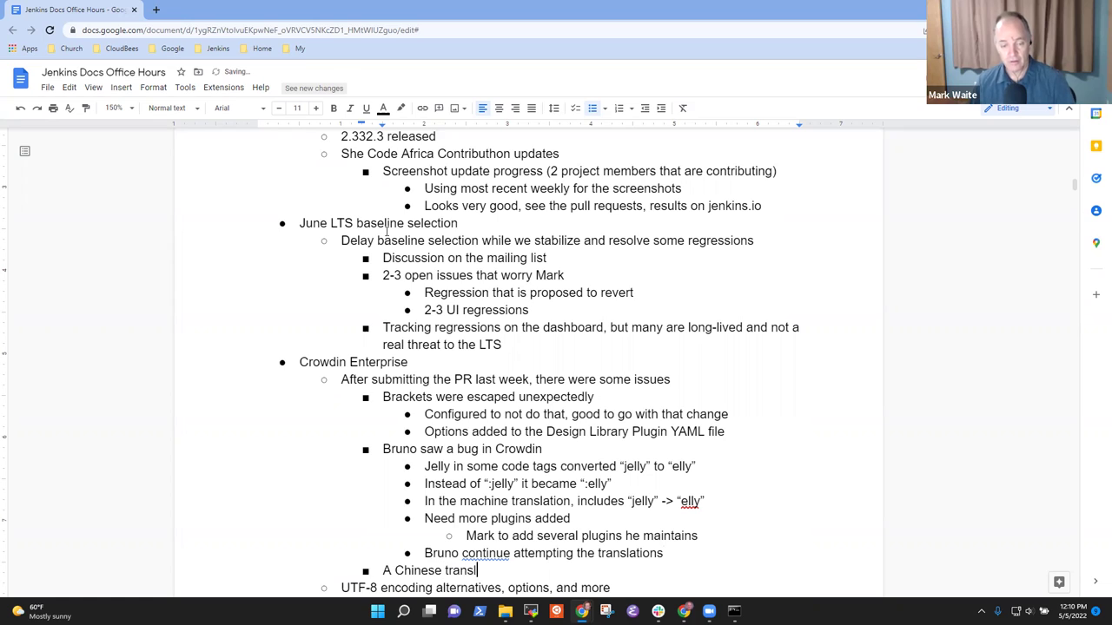
{"action": "type", "text": "ations has "}
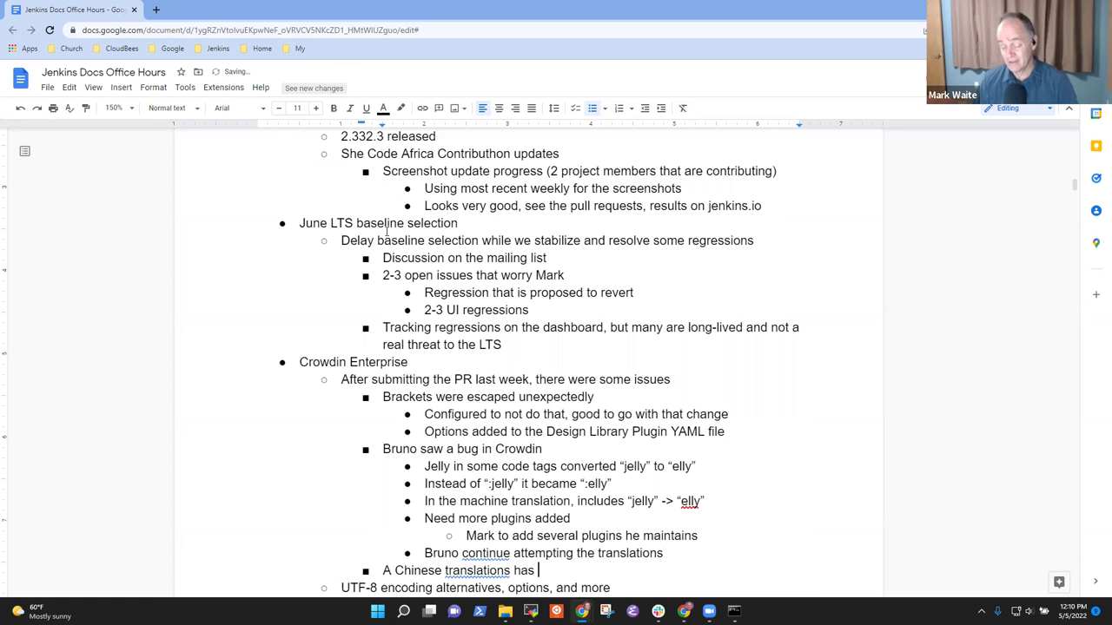
{"action": "type", "text": "been completed"}
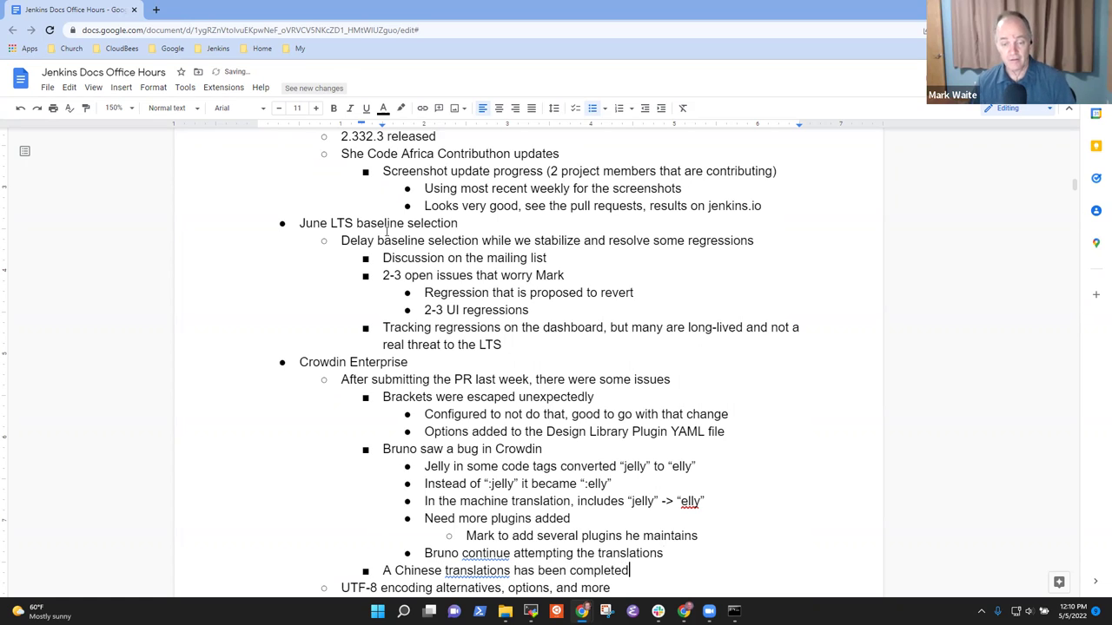
Review the Crowdin notes from the Chinese translation bullet back up to the bullet about unexpectedly escaped brackets
{"action": "key", "text": "Home"}
{"action": "key", "text": "shift+End"}
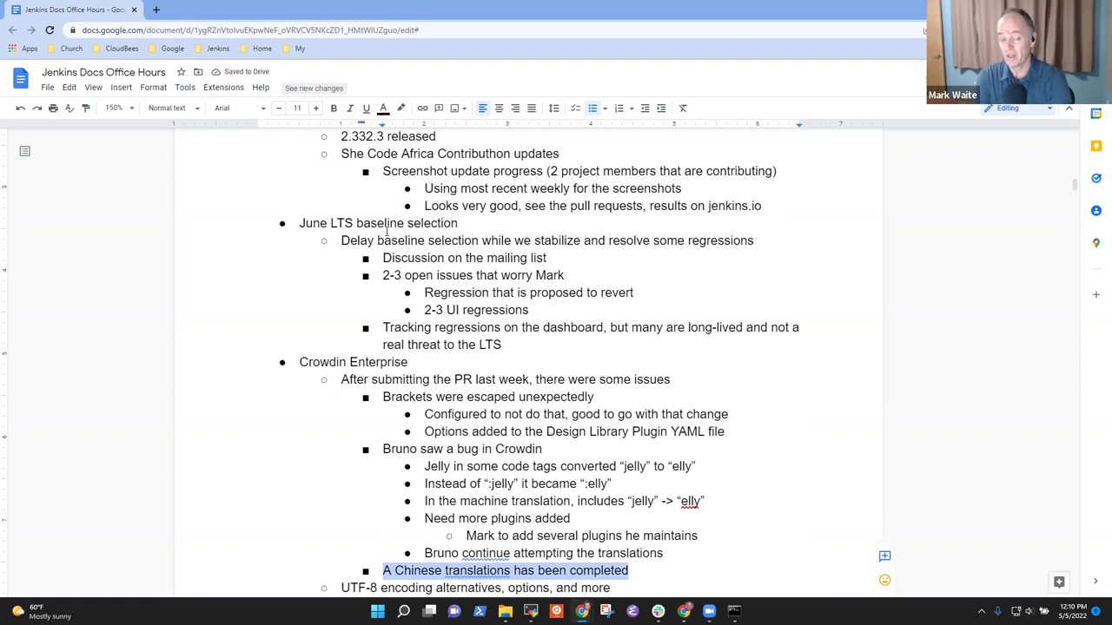
{"action": "key", "text": "Up"}
{"action": "key", "text": "Up"}
{"action": "key", "text": "Up"}
{"action": "key", "text": "Up"}
{"action": "key", "text": "Up"}
{"action": "key", "text": "Up"}
{"action": "key", "text": "Up"}
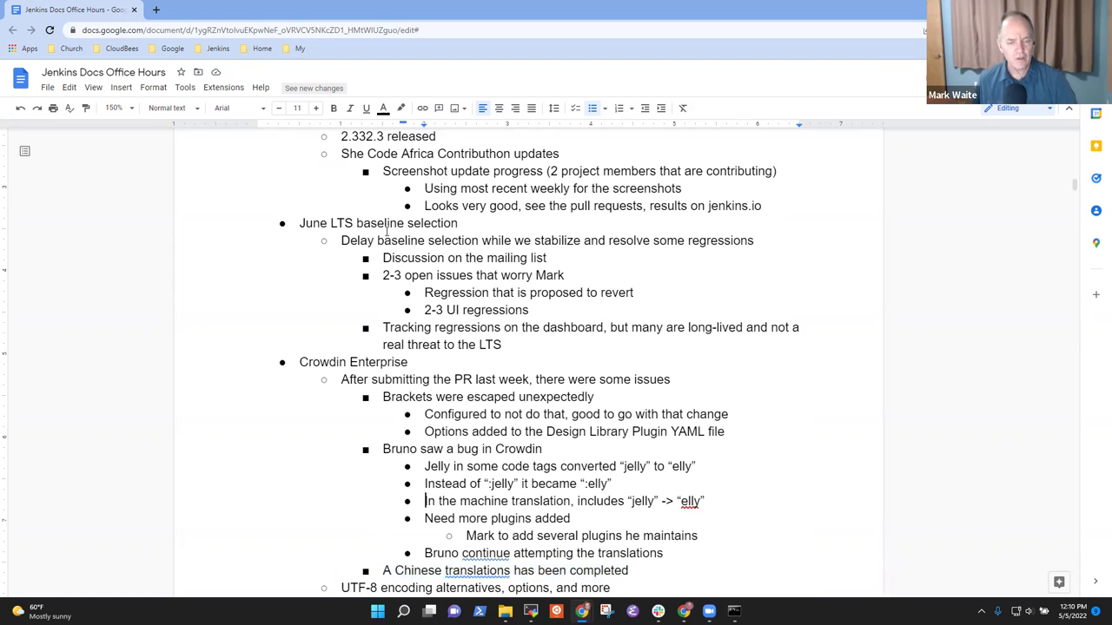
{"action": "key", "text": "Up"}
{"action": "key", "text": "Up"}
{"action": "key", "text": "Up"}
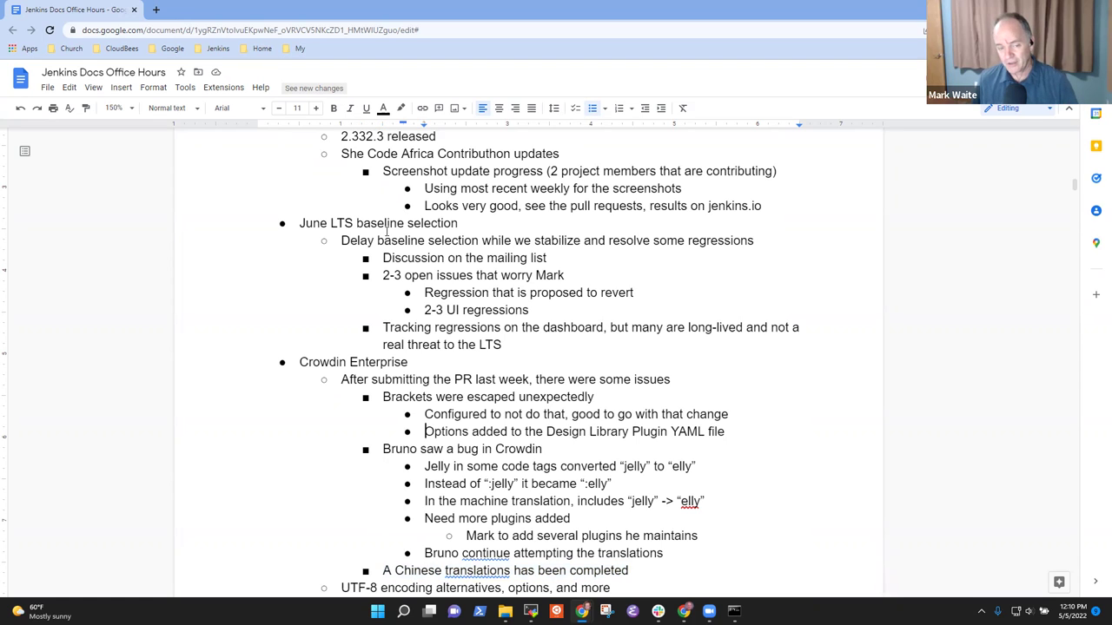
{"action": "key", "text": "shift+End"}
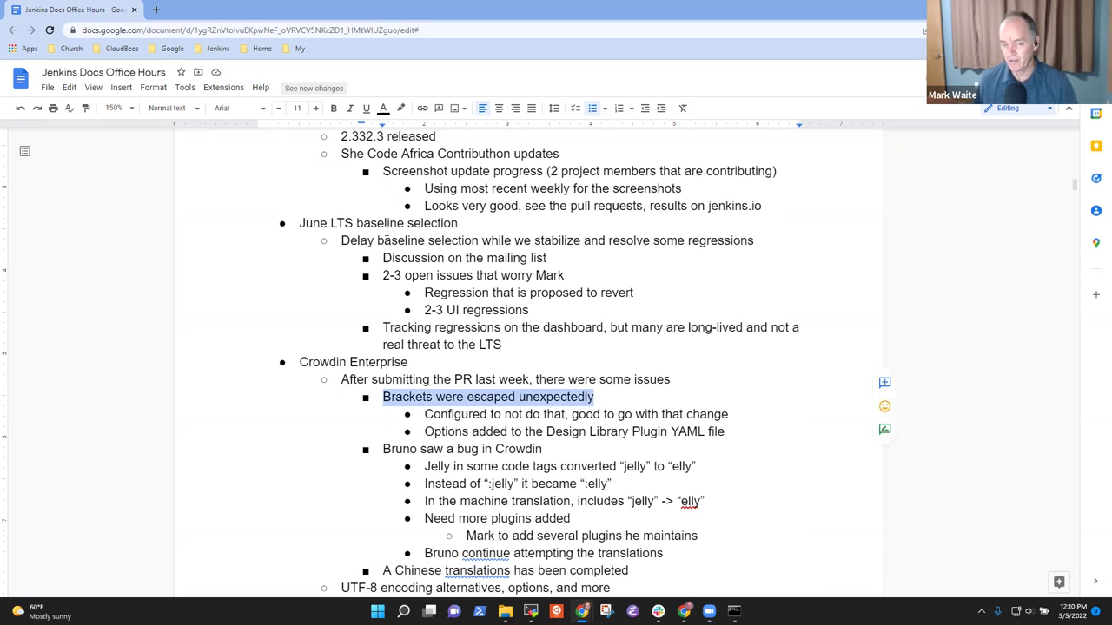
Add the bullet "See the Design Library Plugin for the configuration setting" beneath the bullet about options added to the YAML file
{"action": "key", "text": "Down"}
{"action": "key", "text": "Down"}
{"action": "key", "text": "Home"}
{"action": "key", "text": "shift+End"}
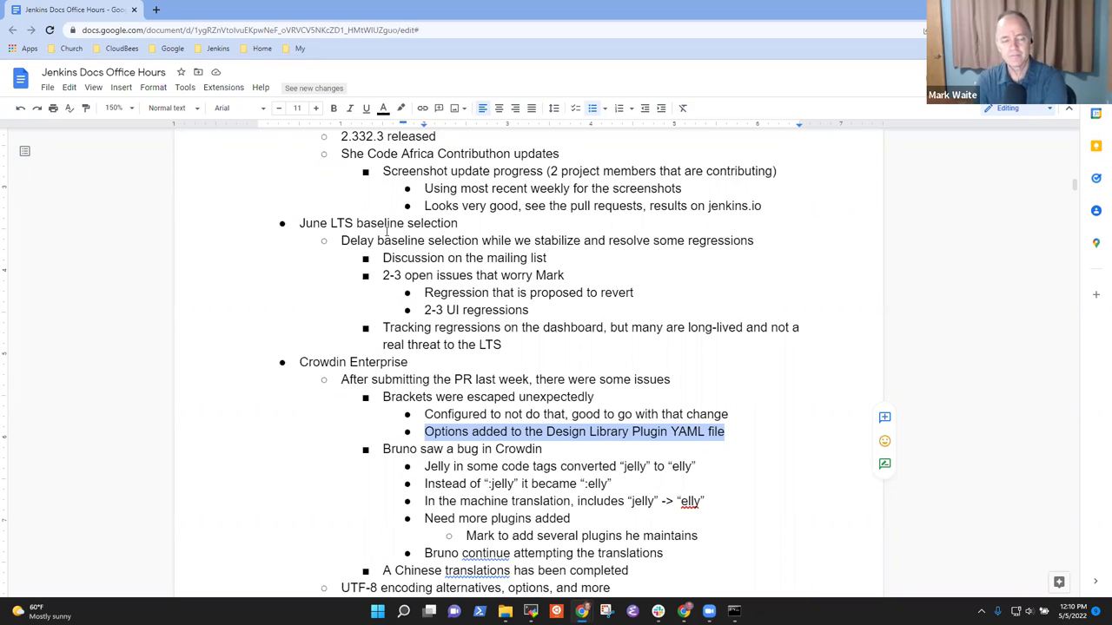
{"action": "key", "text": "End"}
{"action": "key", "text": "Return"}
{"action": "type", "text": "Res"}
{"action": "key", "text": "BackSpace"}
{"action": "key", "text": "BackSpace"}
{"action": "key", "text": "BackSpace"}
{"action": "type", "text": "See the "}
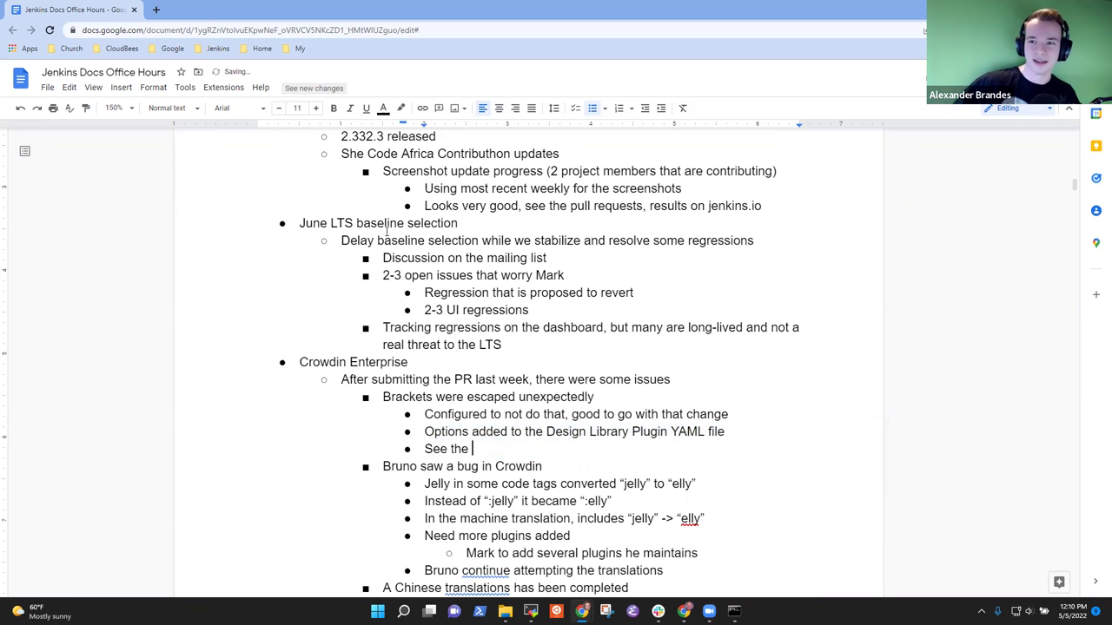
{"action": "type", "text": "Design Libra"}
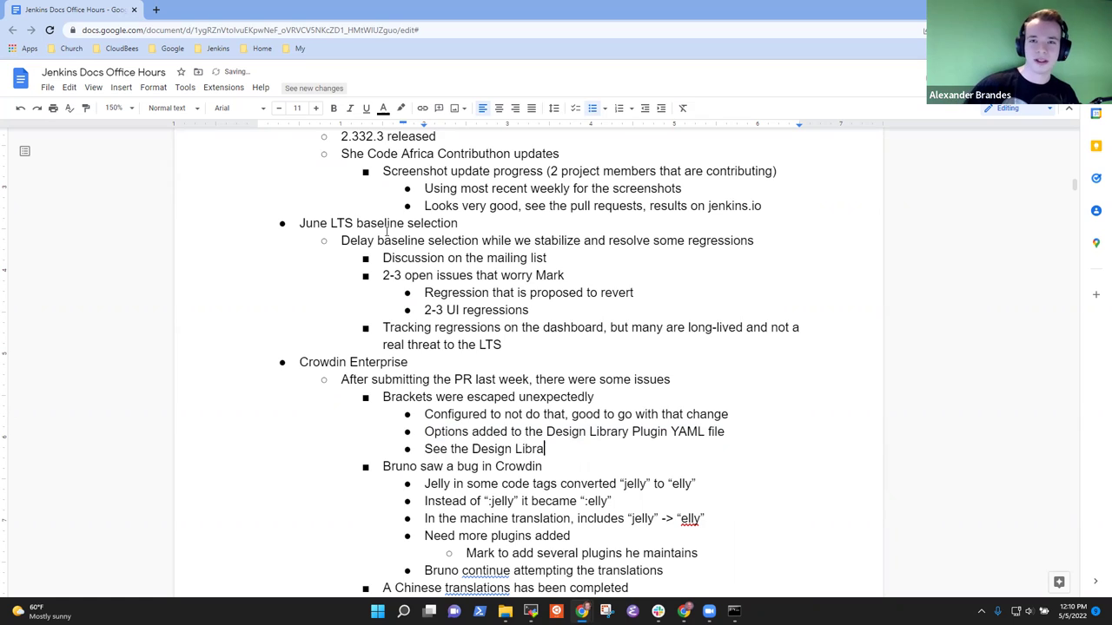
{"action": "type", "text": "ry PLugin YAML"}
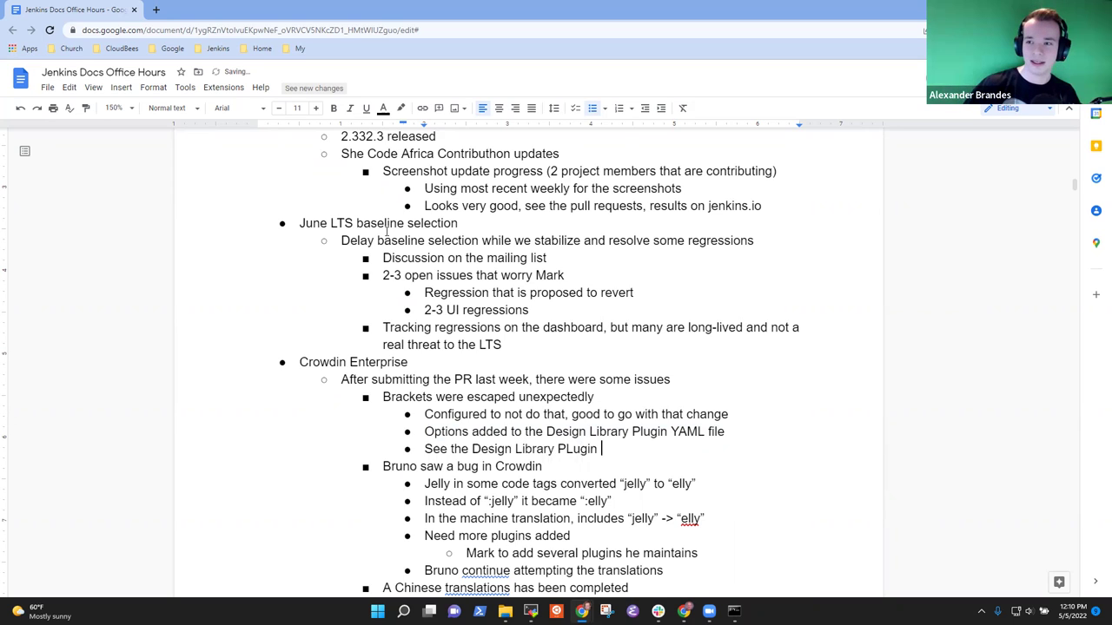
{"action": "key", "text": "BackSpace"}
{"action": "key", "text": "BackSpace"}
{"action": "key", "text": "BackSpace"}
{"action": "key", "text": "BackSpace"}
{"action": "key", "text": "BackSpace"}
{"action": "key", "text": "BackSpace"}
{"action": "key", "text": "BackSpace"}
{"action": "key", "text": "BackSpace"}
{"action": "key", "text": "BackSpace"}
{"action": "key", "text": "BackSpace"}
{"action": "type", "text": "lugin to"}
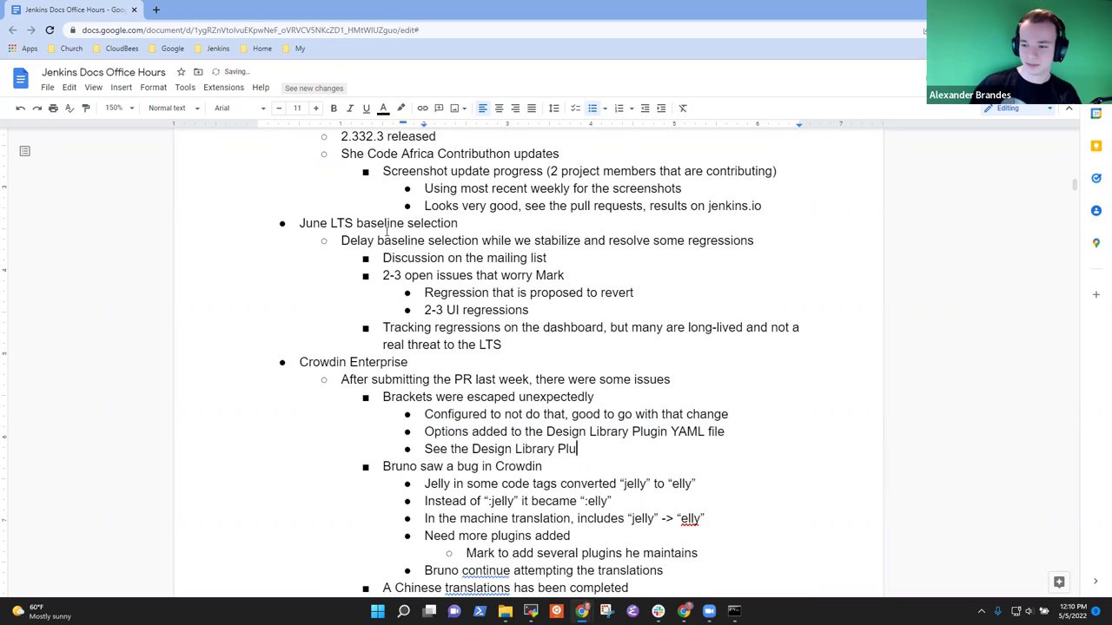
{"action": "key", "text": "BackSpace"}
{"action": "key", "text": "BackSpace"}
{"action": "key", "text": "BackSpace"}
{"action": "type", "text": "for the "}
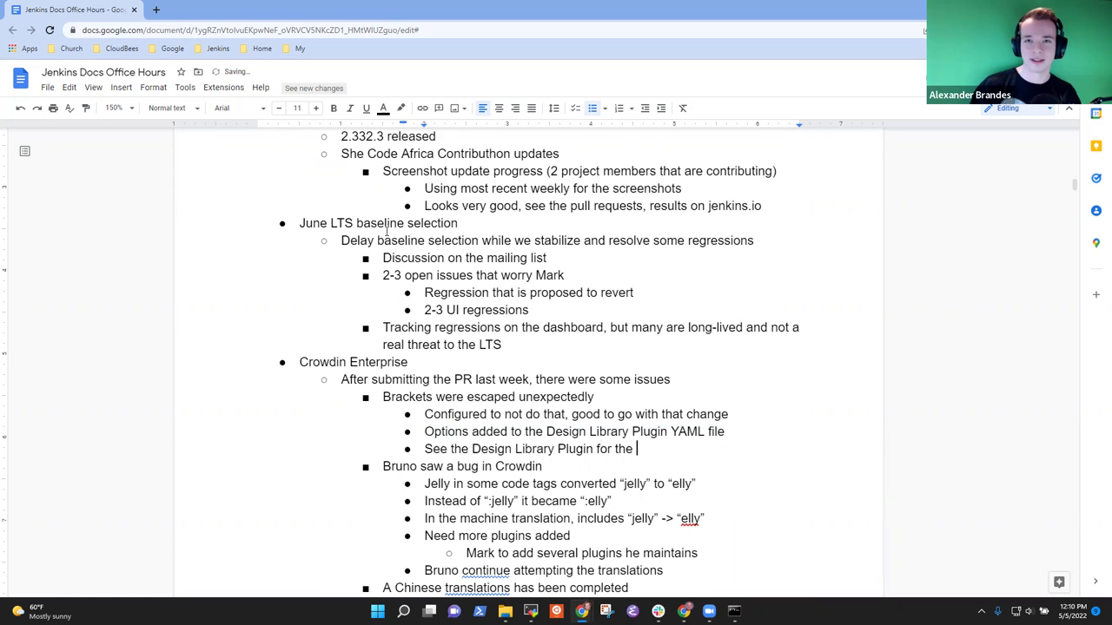
{"action": "type", "text": "configur"}
{"action": "key", "text": "BackSpace"}
{"action": "key", "text": "BackSpace"}
{"action": "key", "text": "BackSpace"}
{"action": "type", "text": "gur"}
{"action": "key", "text": "BackSpace"}
{"action": "key", "text": "BackSpace"}
{"action": "key", "text": "BackSpace"}
{"action": "type", "text": "guration"}
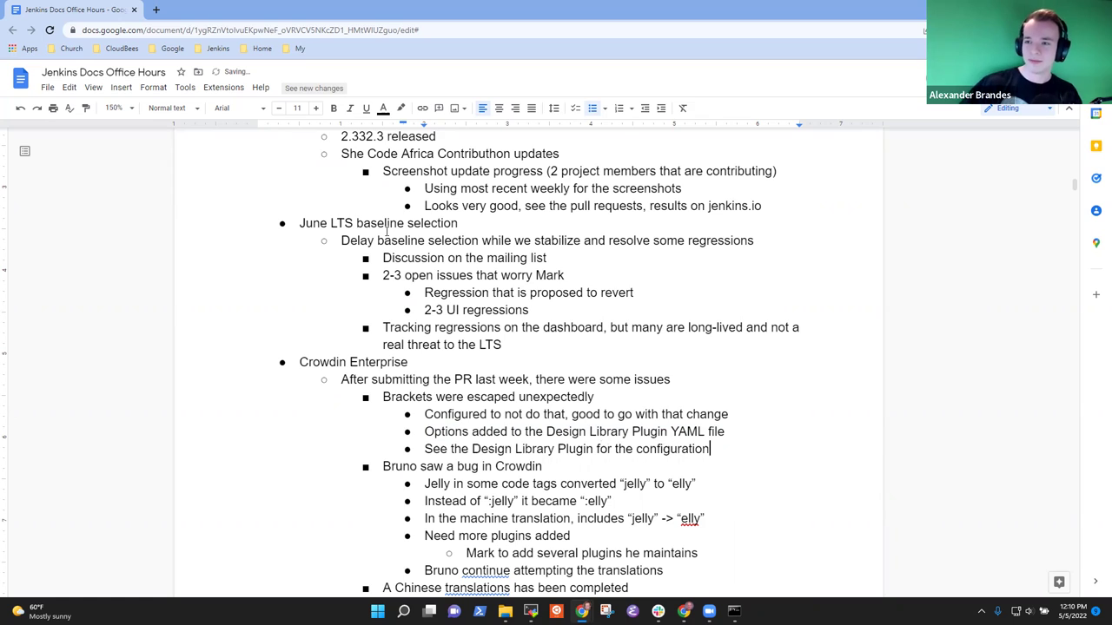
{"action": "type", "text": " setting"}
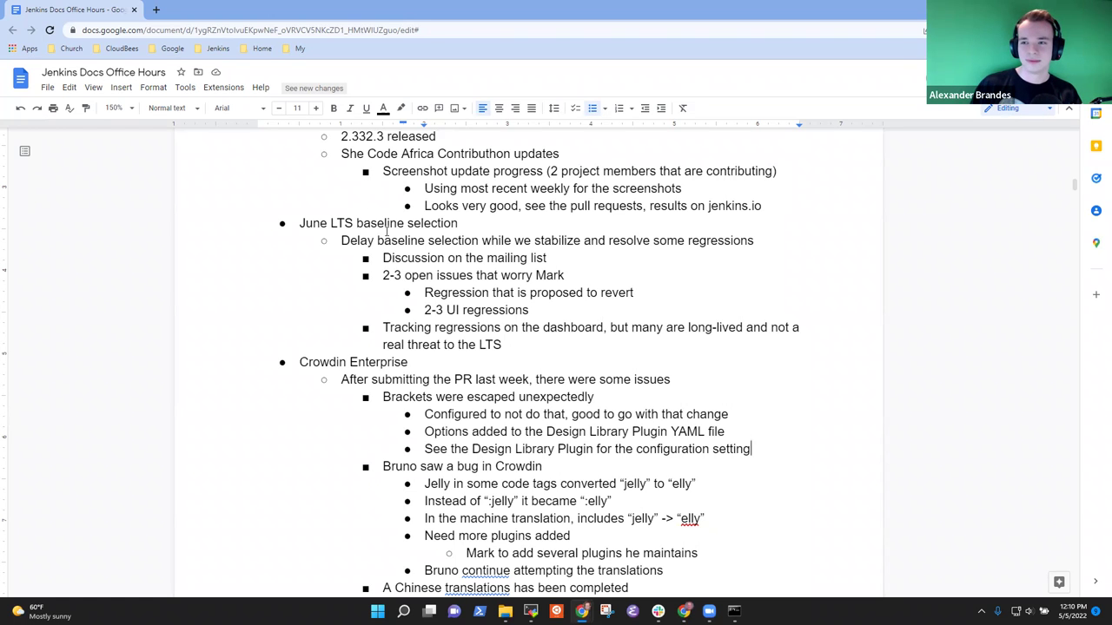
Correct the Chinese bullet so that it reads "A Chinese translation has been completed"
{"action": "key", "text": "Up"}
{"action": "key", "text": "Up"}
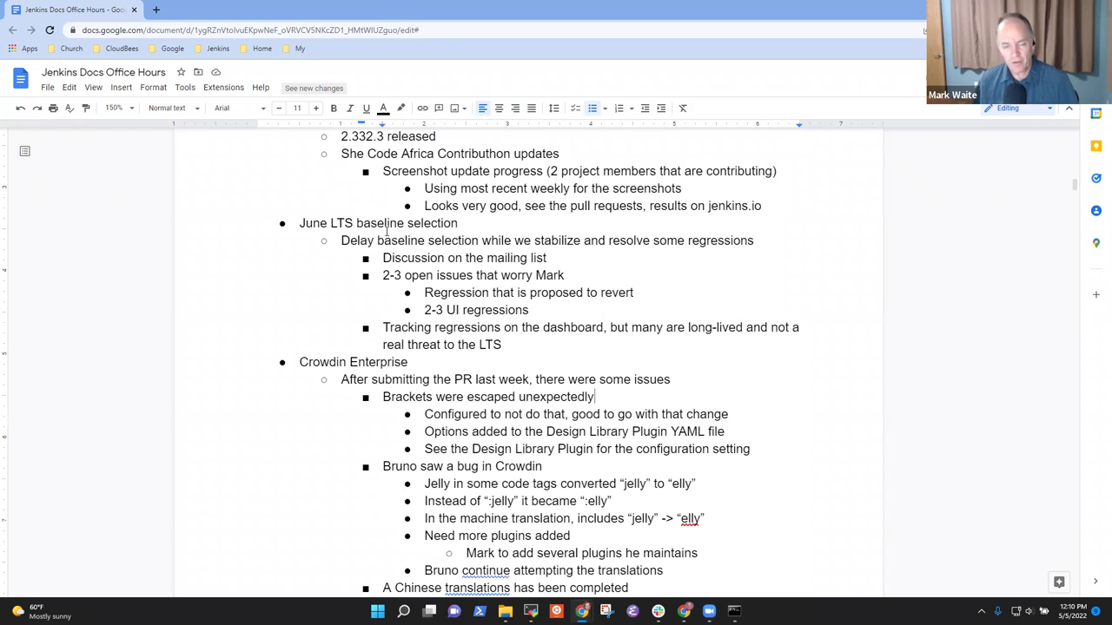
{"action": "key", "text": "shift+Home"}
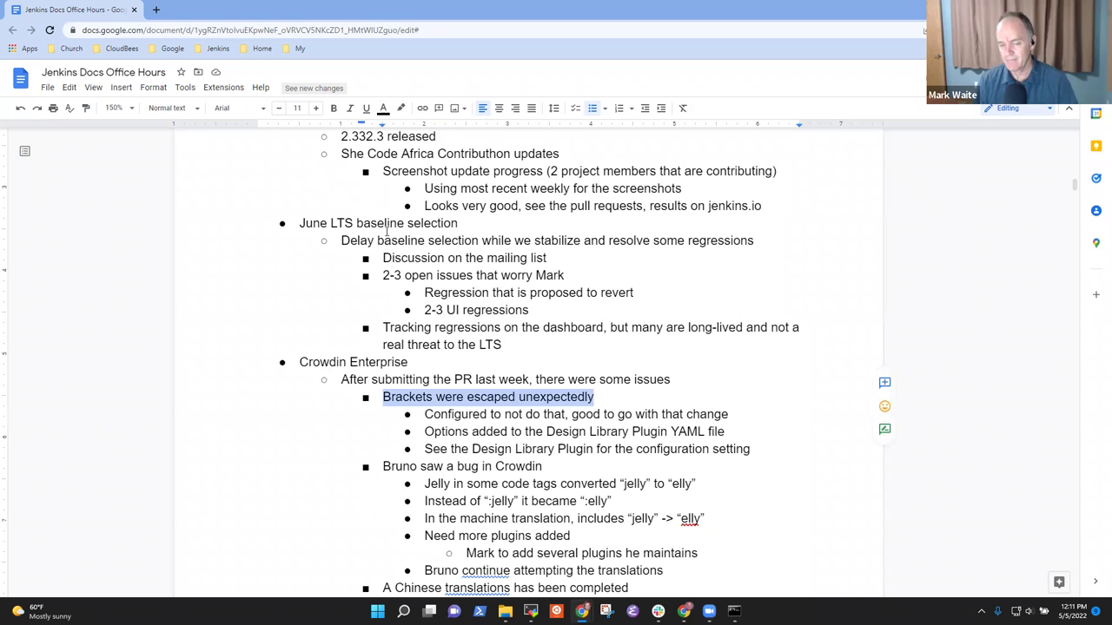
{"action": "key", "text": "Down"}
{"action": "key", "text": "Down"}
{"action": "key", "text": "Down"}
{"action": "key", "text": "Down"}
{"action": "key", "text": "Down"}
{"action": "key", "text": "Down"}
{"action": "key", "text": "Down"}
{"action": "key", "text": "Down"}
{"action": "key", "text": "Down"}
{"action": "key", "text": "Down"}
{"action": "key", "text": "Down"}
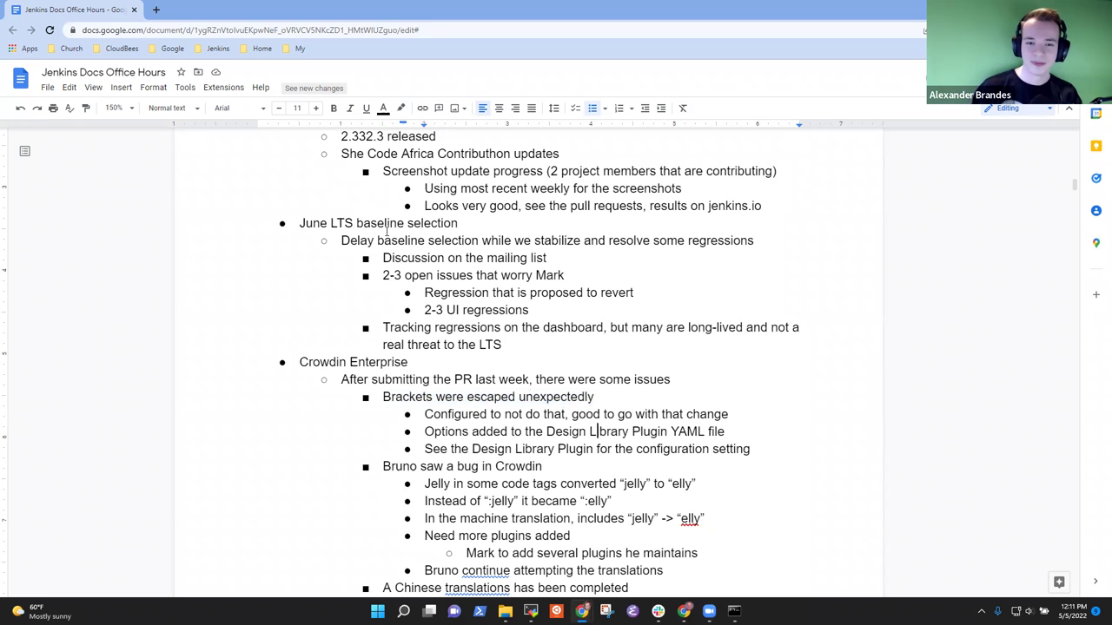
{"action": "key", "text": "Left"}
{"action": "key", "text": "Left"}
{"action": "key", "text": "Left"}
{"action": "key", "text": "Left"}
{"action": "key", "text": "Left"}
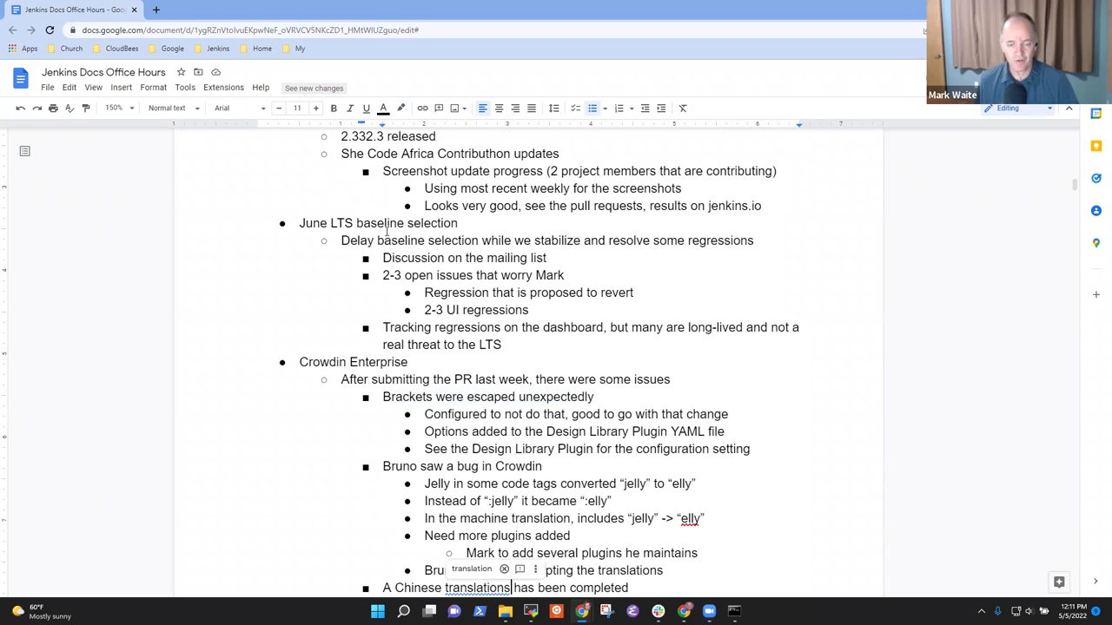
{"action": "key", "text": "BackSpace"}
Move the Chinese translation bullet beneath "UTF-8 encoding alternatives, options, and more" and delete the empty bullet left behind
{"action": "key", "text": "Down"}
{"action": "key", "text": "End"}
{"action": "key", "text": "Return"}
{"action": "key", "text": "Tab"}
{"action": "key", "text": "Up"}
{"action": "key", "text": "Up"}
{"action": "key", "text": "Home"}
{"action": "key", "text": "shift+End"}
{"action": "key", "text": "ctrl+c"}
{"action": "key", "text": "BackSpace"}
{"action": "key", "text": "Down"}
{"action": "key", "text": "Down"}
{"action": "key", "text": "ctrl+v"}
{"action": "key", "text": "Up"}
{"action": "key", "text": "Up"}
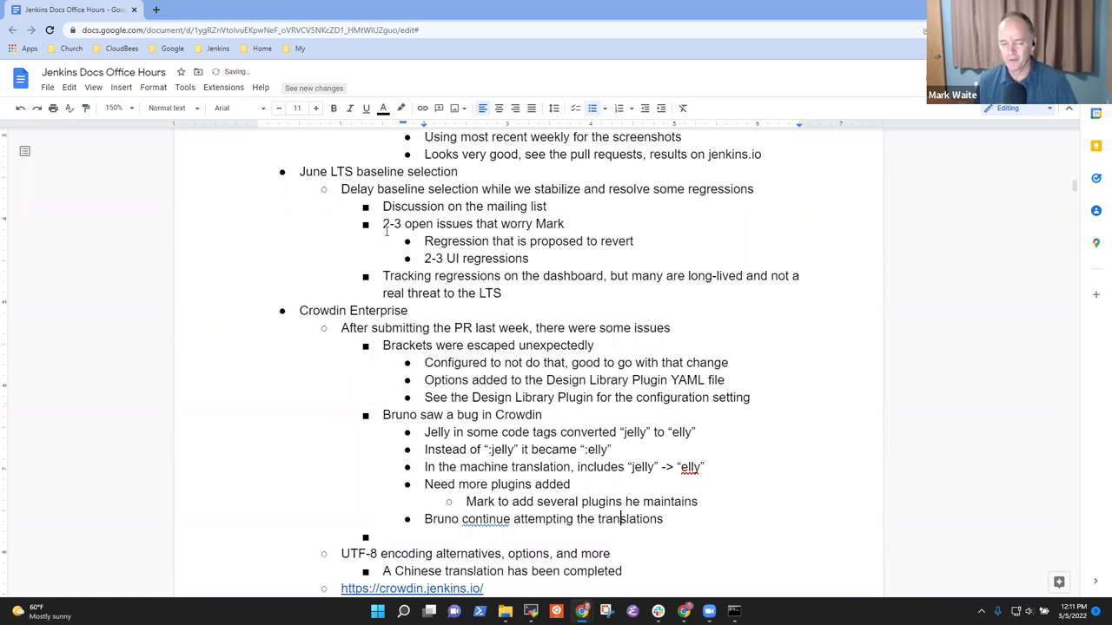
{"action": "key", "text": "BackSpace"}
{"action": "key", "text": "BackSpace"}
{"action": "key", "text": "Down"}
{"action": "key", "text": "Down"}
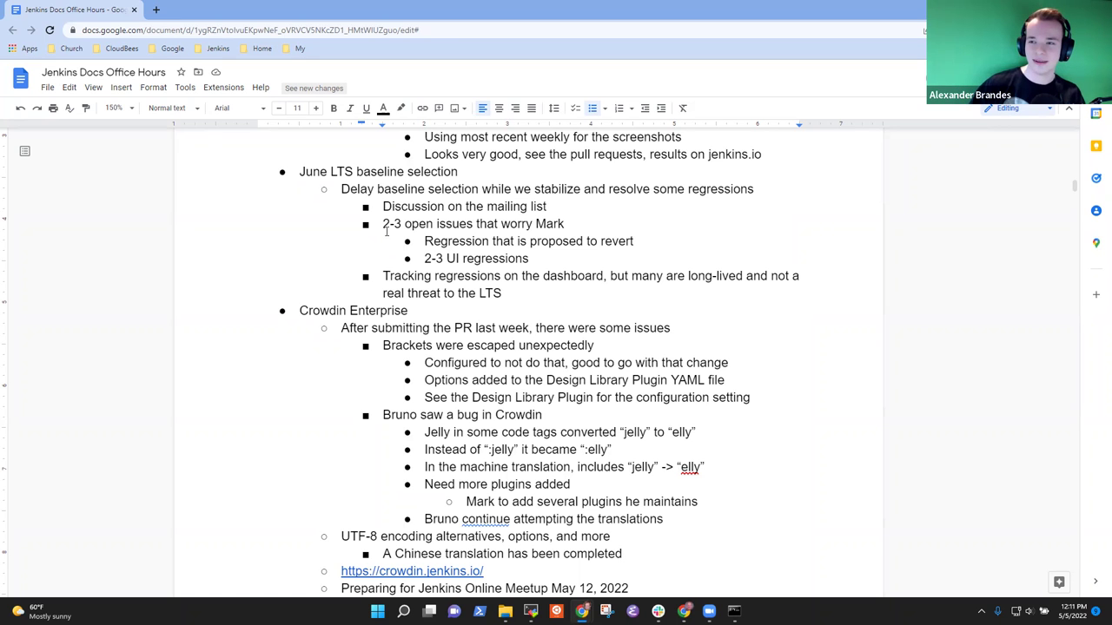
Add the bullet "Translating Chinese on Crowdin generated a PR that is shown and readable on GitHub" beneath the UTF-8 encoding item
{"action": "key", "text": "Return"}
{"action": "scroll", "coordinate": [388, 232], "scroll_direction": "down", "scroll_amount": 2}
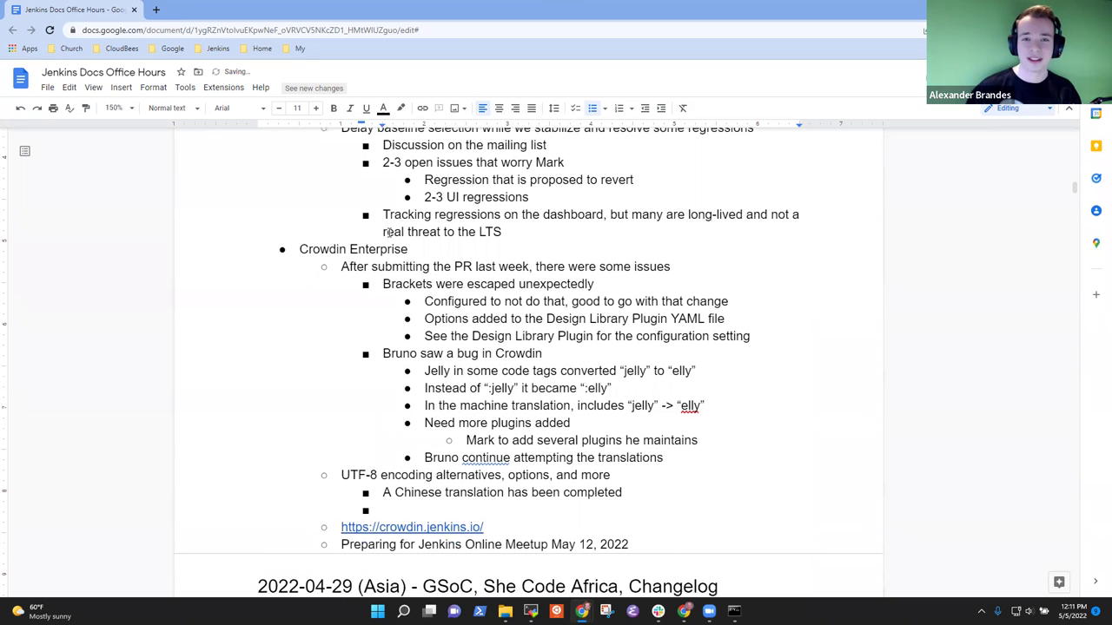
{"action": "type", "text": "Translating "}
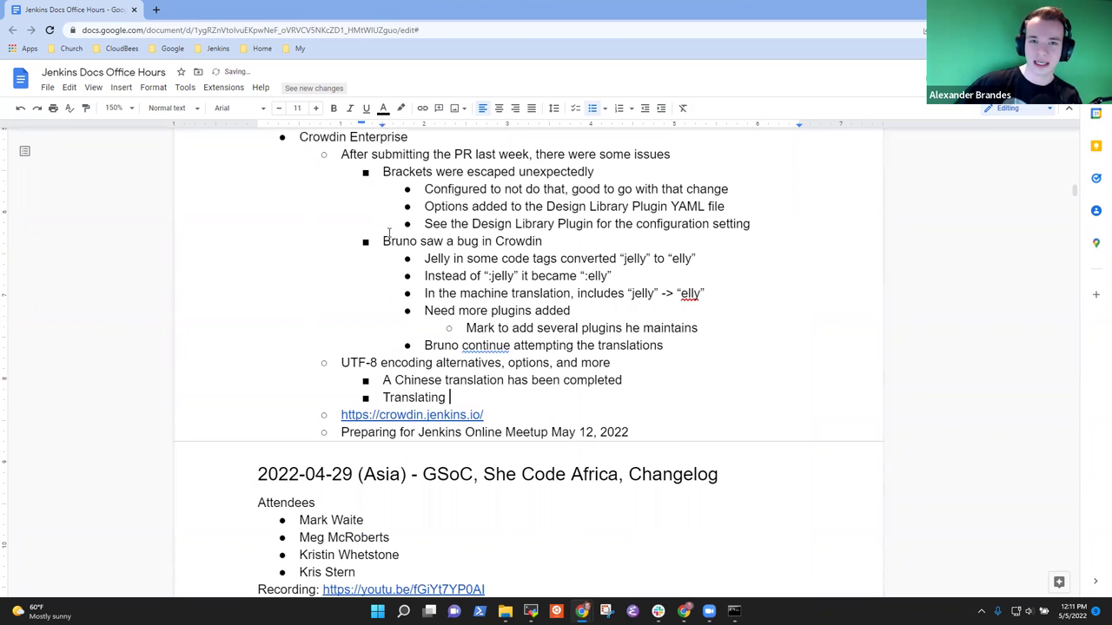
{"action": "type", "text": "Chi"}
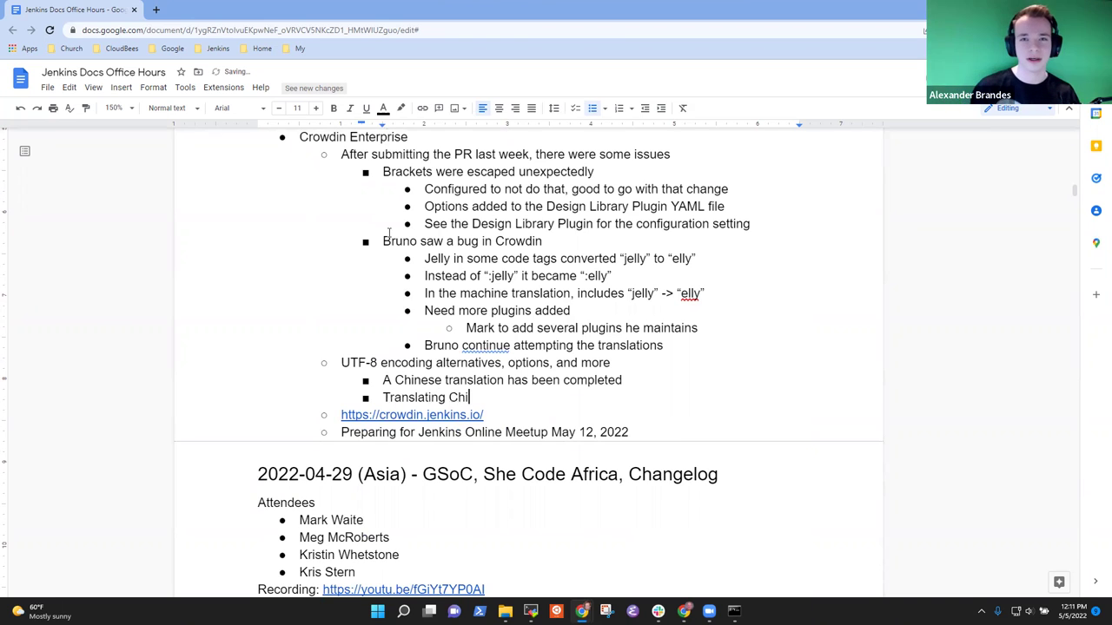
{"action": "type", "text": "nese on C"}
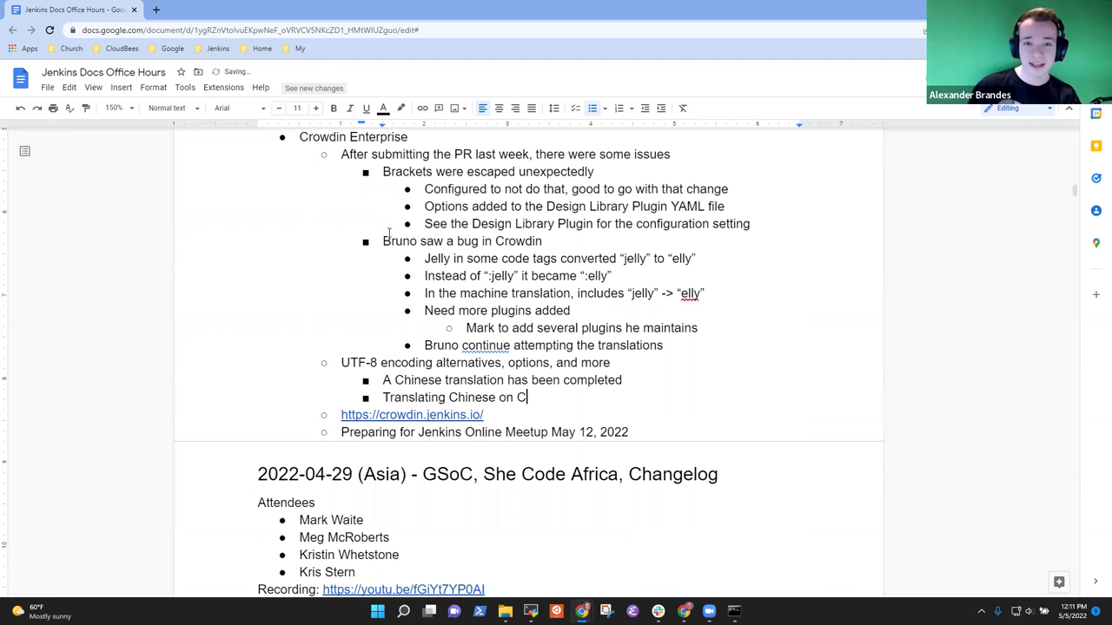
{"action": "type", "text": "rowdin g"}
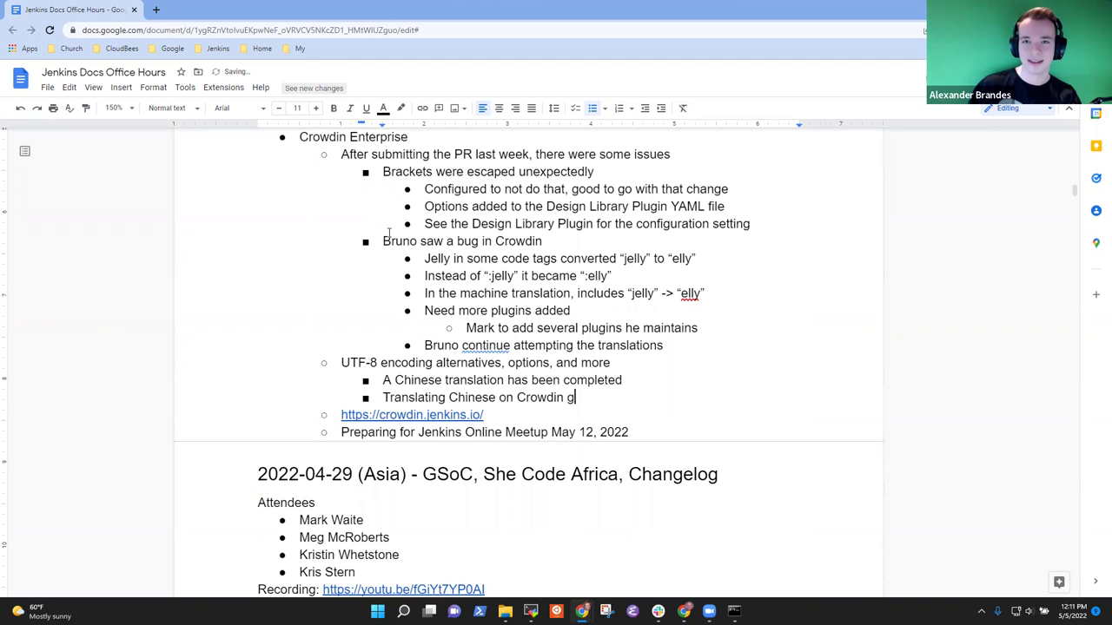
{"action": "type", "text": "enerated a PR that "}
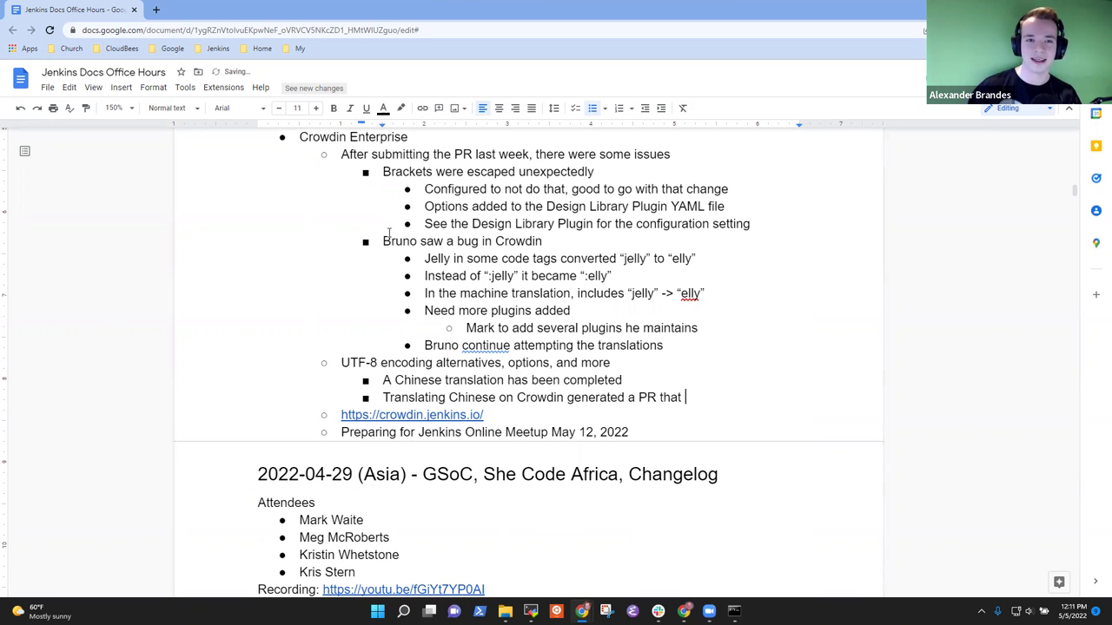
{"action": "type", "text": "is show"}
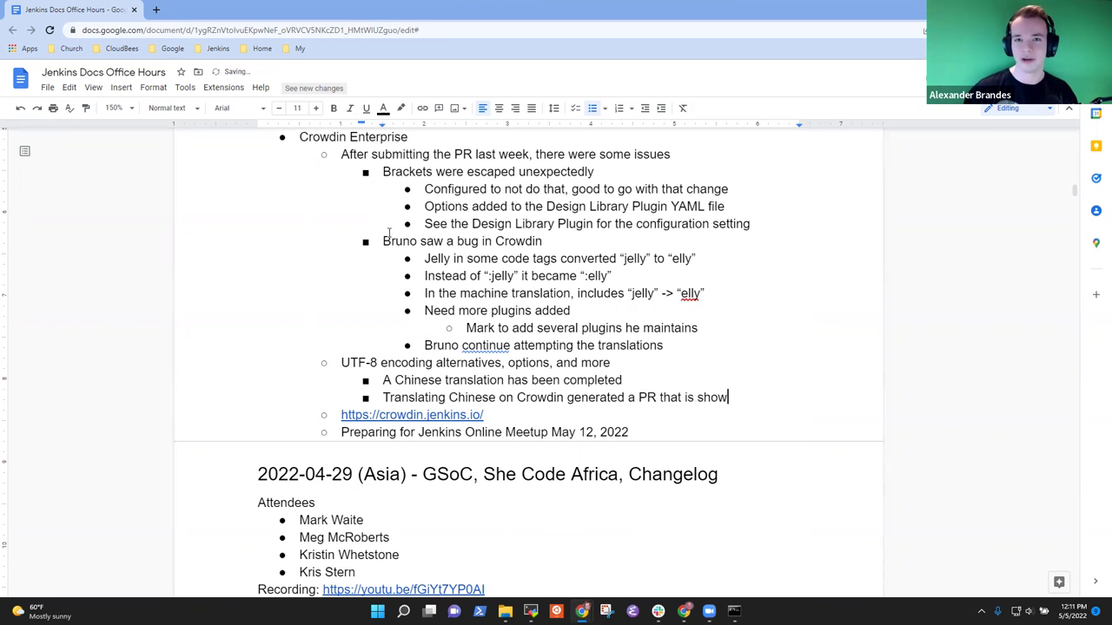
{"action": "type", "text": "n and reas"}
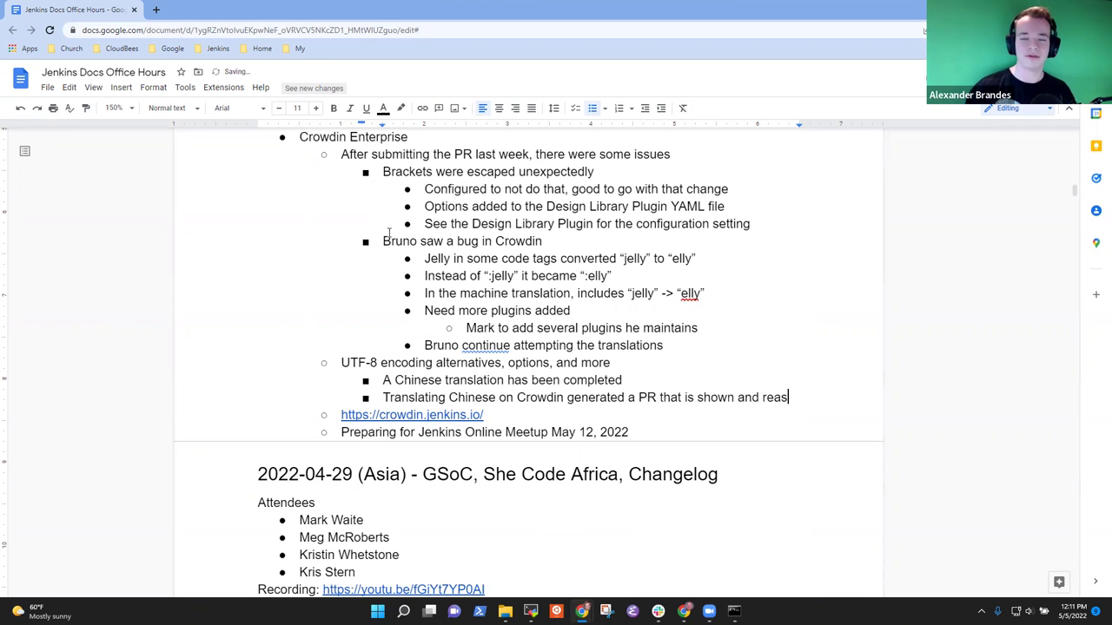
{"action": "key", "text": "BackSpace"}
{"action": "type", "text": "dable o"}
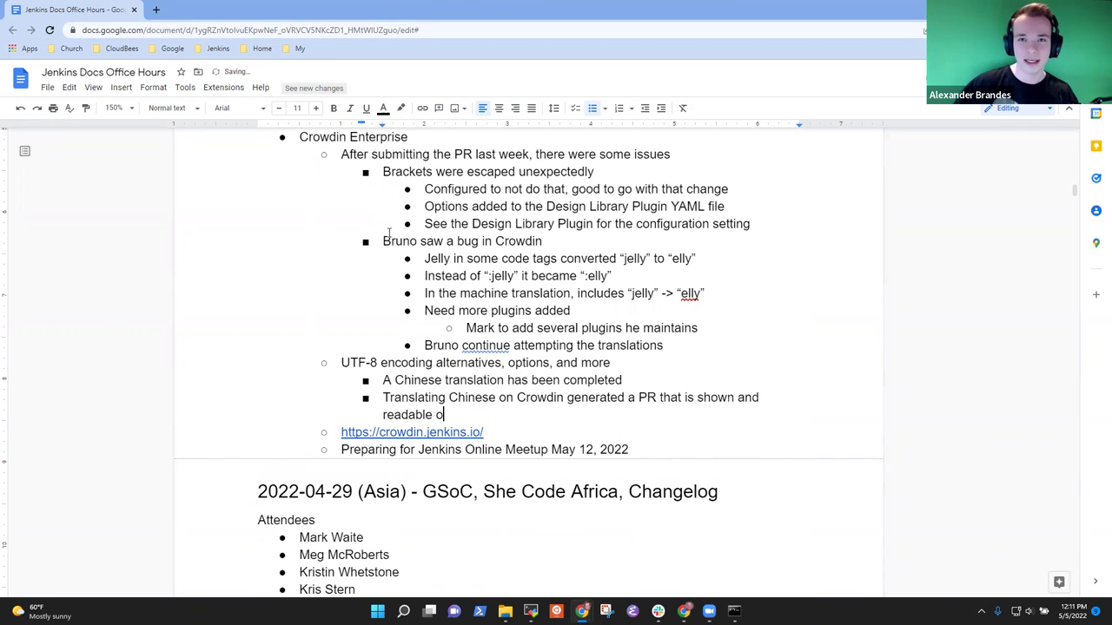
{"action": "type", "text": "n GitHub"}
Add the sub-bullet "Pulled in and released, but the result in the plugin is not readable in Chinese" beneath the Crowdin-generated PR bullet
{"action": "key", "text": "Return"}
{"action": "key", "text": "Tab"}
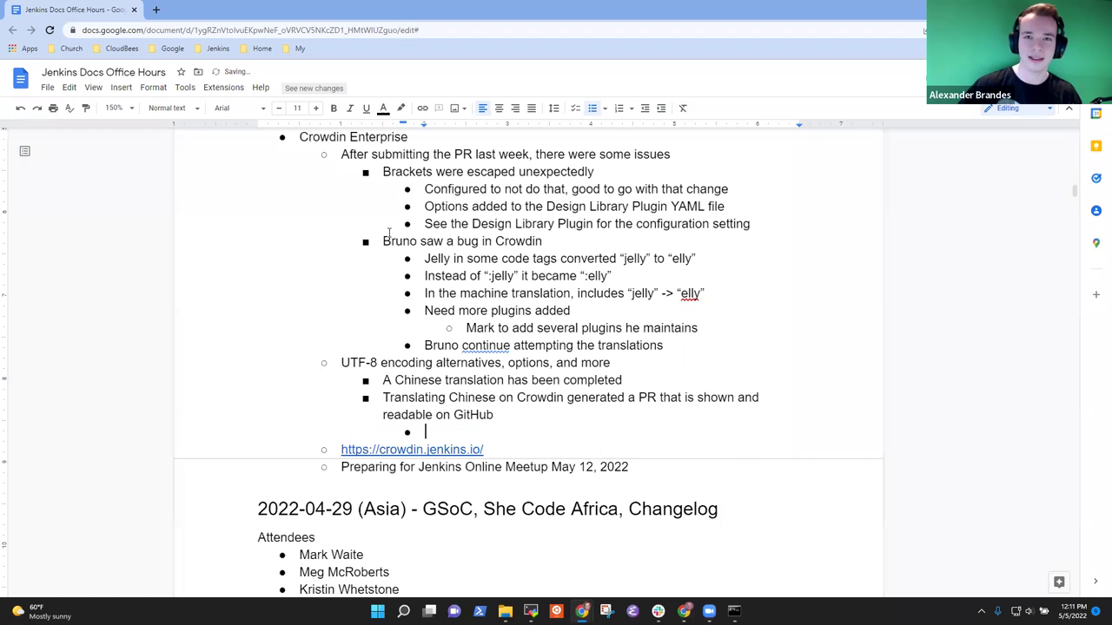
{"action": "type", "text": "Pulled in an d"}
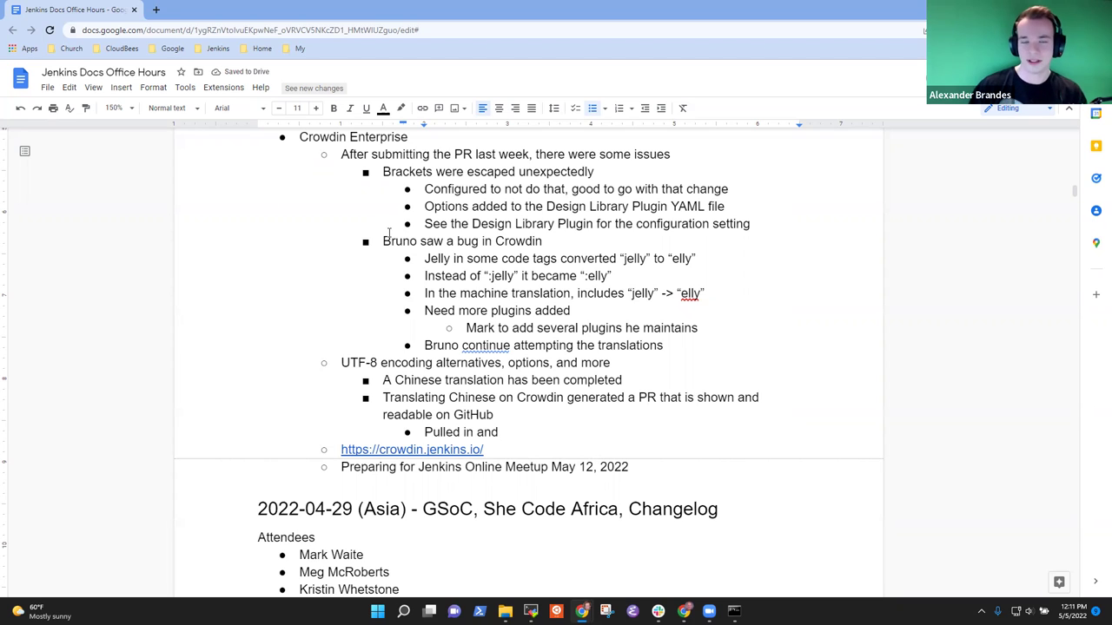
{"action": "type", "text": "released, but the resul"}
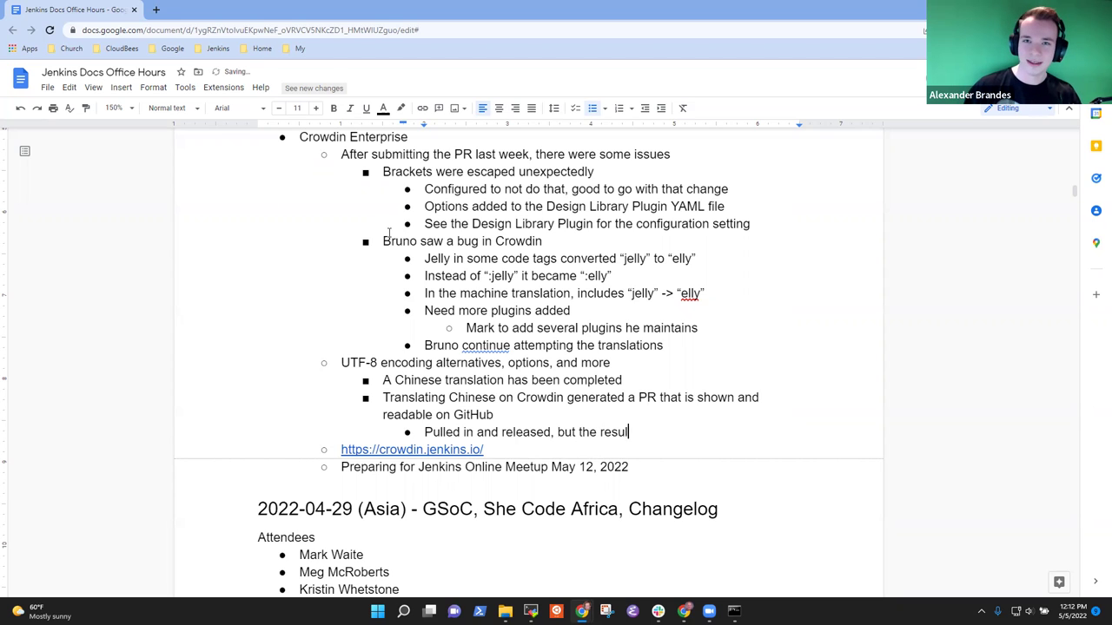
{"action": "type", "text": "t in the plugin is not"}
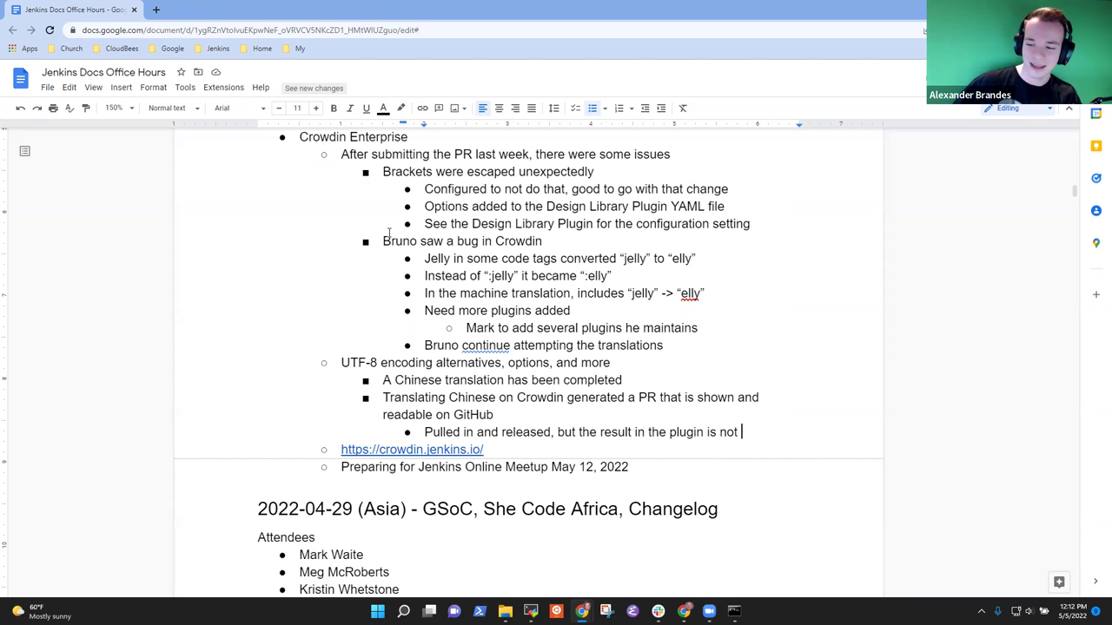
{"action": "type", "text": "readable in Chion"}
{"action": "key", "text": "BackSpace"}
{"action": "key", "text": "BackSpace"}
{"action": "type", "text": "ione"}
{"action": "key", "text": "BackSpace"}
{"action": "key", "text": "BackSpace"}
{"action": "key", "text": "BackSpace"}
{"action": "type", "text": "nese"}
Add the bullet "Stapler first loads the file with the wrong file encoding, then modifies" at the same level as the previous one
{"action": "key", "text": "Return"}
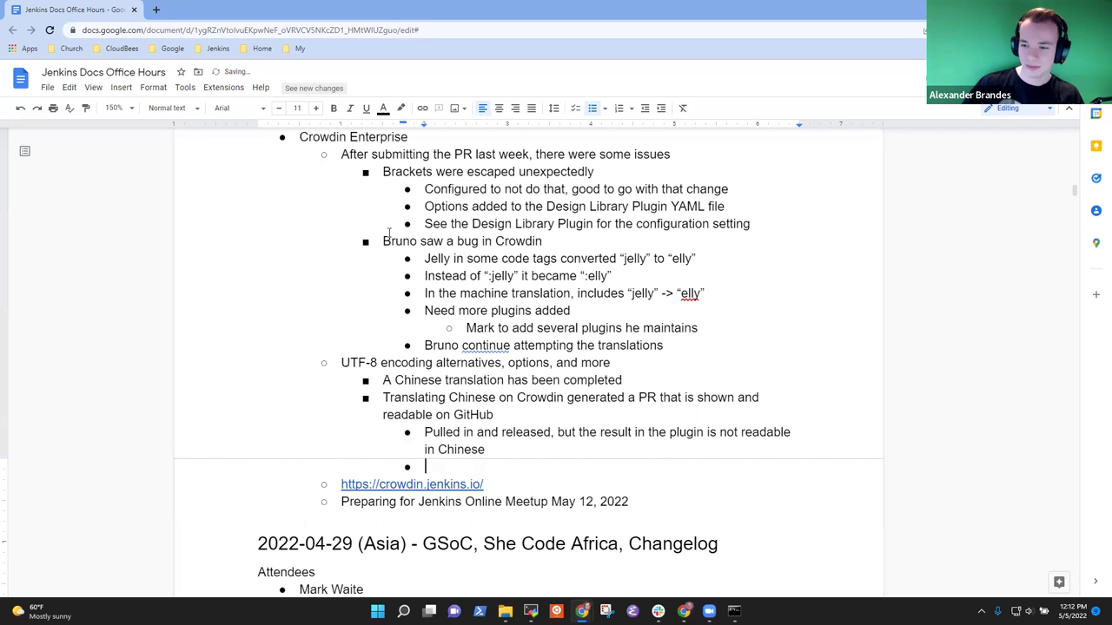
{"action": "type", "text": "Property"}
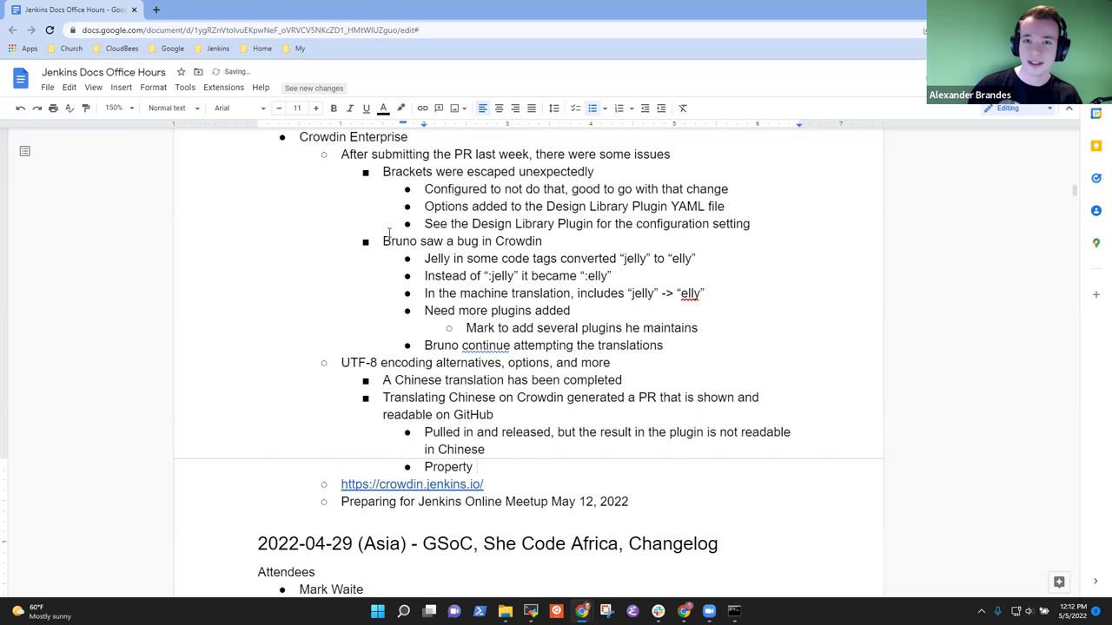
{"action": "type", "text": " file"}
{"action": "key", "text": "ctrl+BackSpace"}
{"action": "key", "text": "ctrl+BackSpace"}
{"action": "type", "text": "Stapler "}
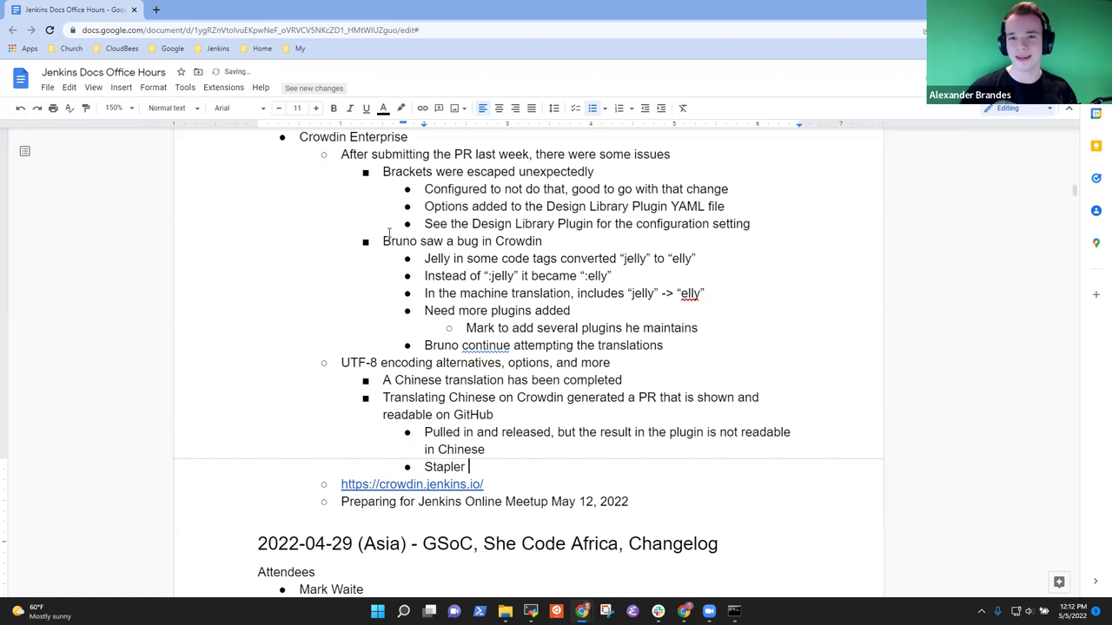
{"action": "type", "text": "first loads the "}
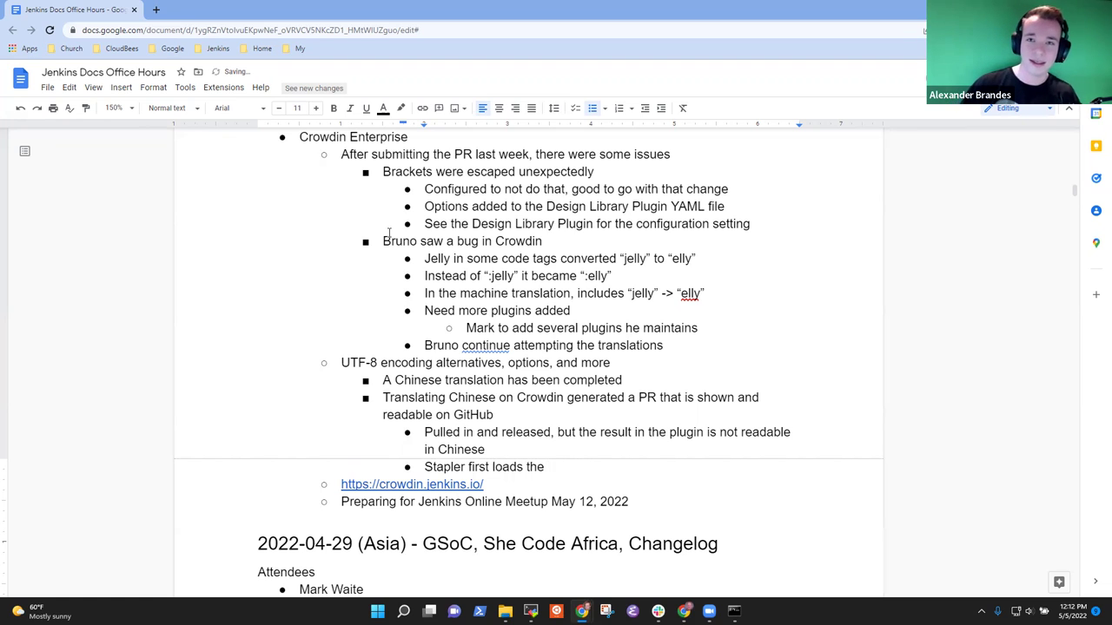
{"action": "type", "text": "file in the "}
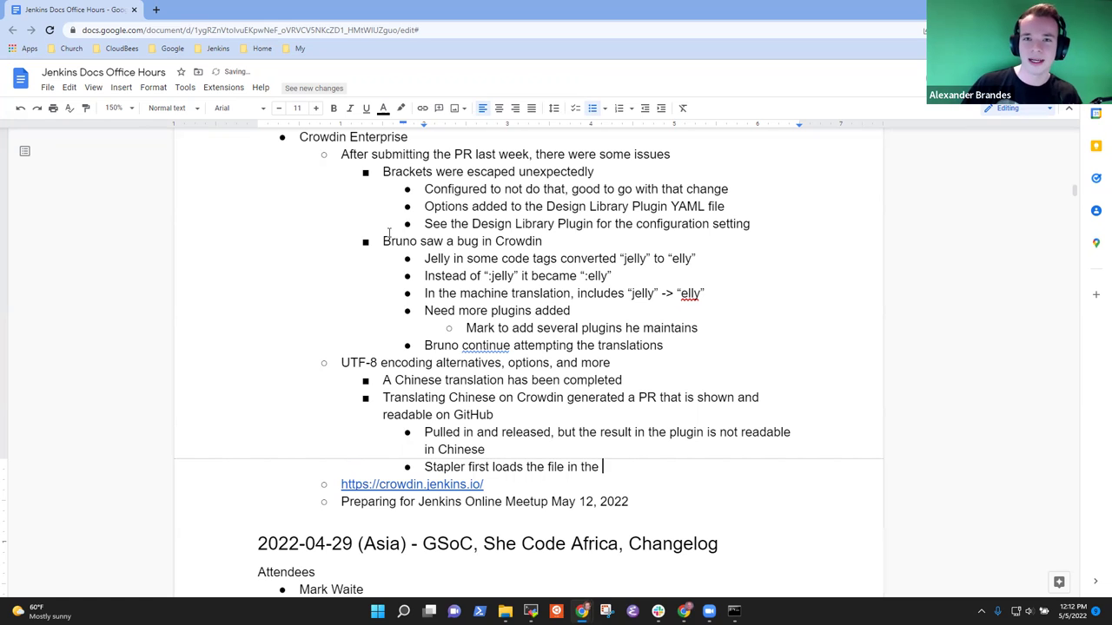
{"action": "type", "text": "wrong"}
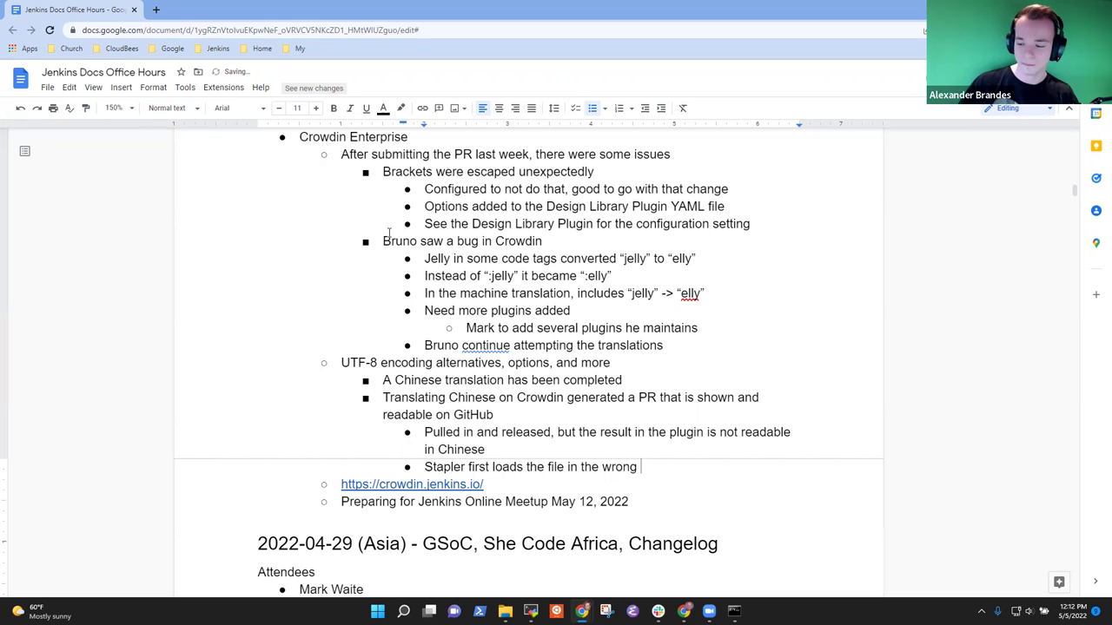
{"action": "key", "text": "ctrl+BackSpace"}
{"action": "key", "text": "ctrl+BackSpace"}
{"action": "key", "text": "ctrl+BackSpace"}
{"action": "type", "text": "with the wrong"}
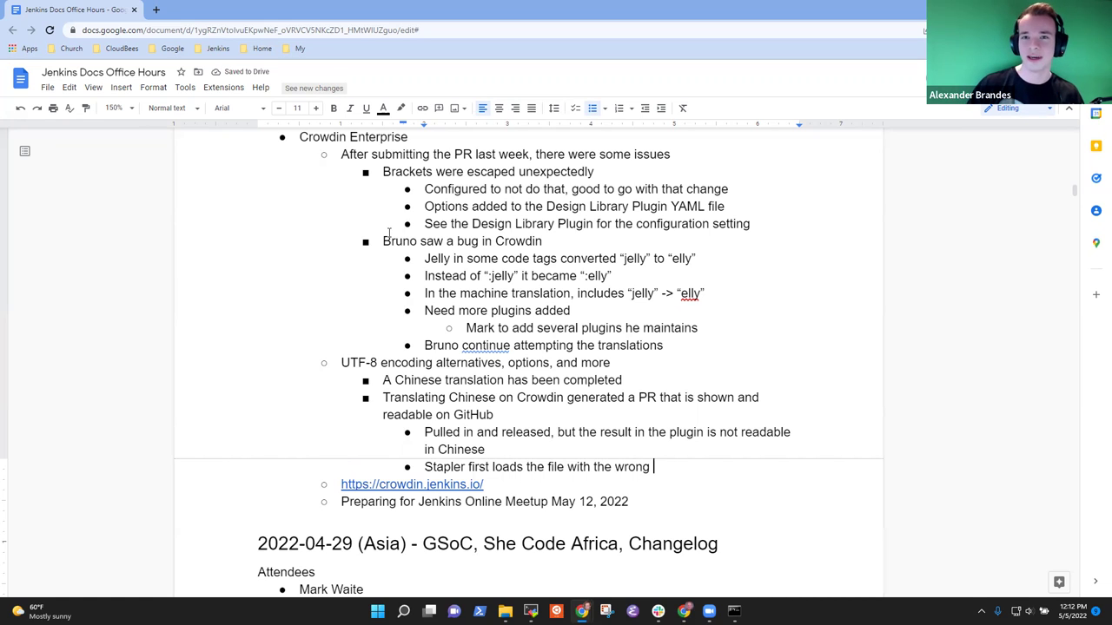
{"action": "type", "text": " file e"}
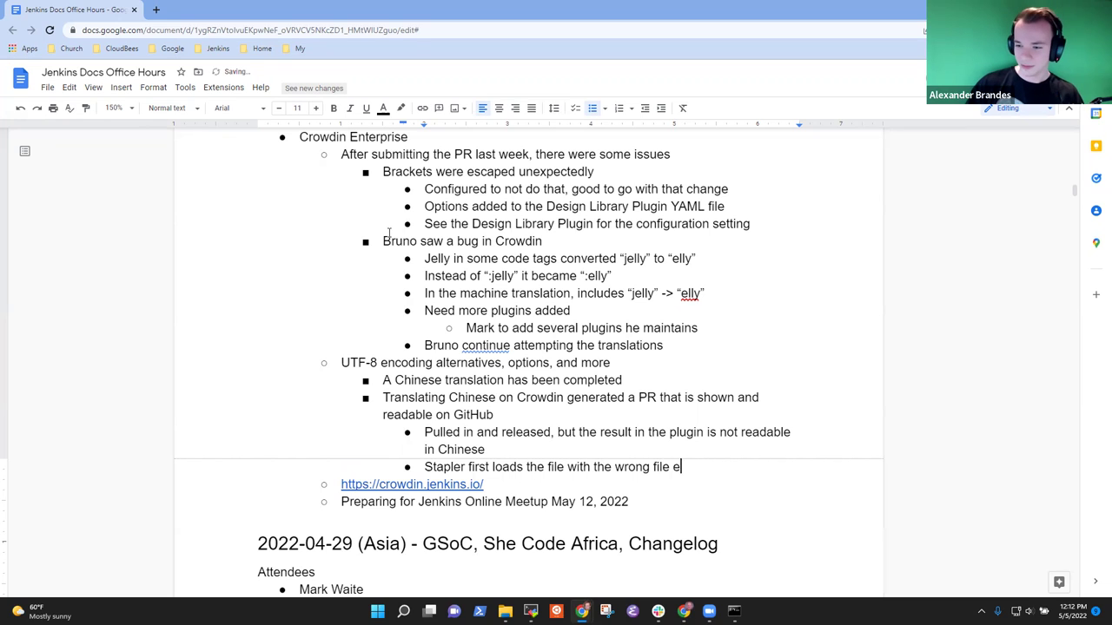
{"action": "type", "text": "ncoding"}
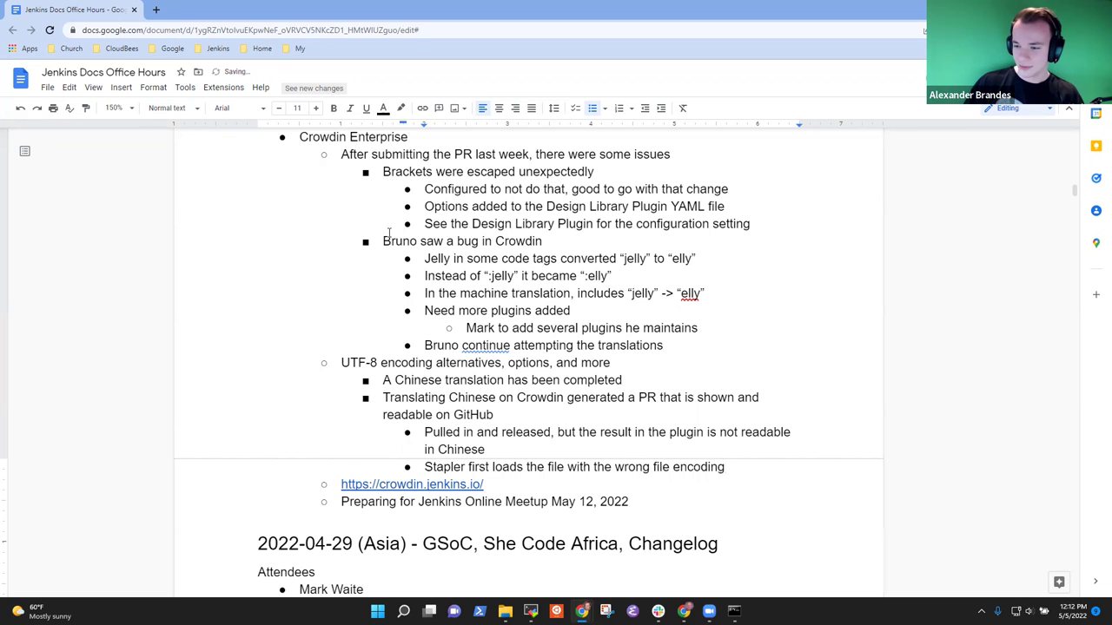
{"action": "type", "text": ", then "}
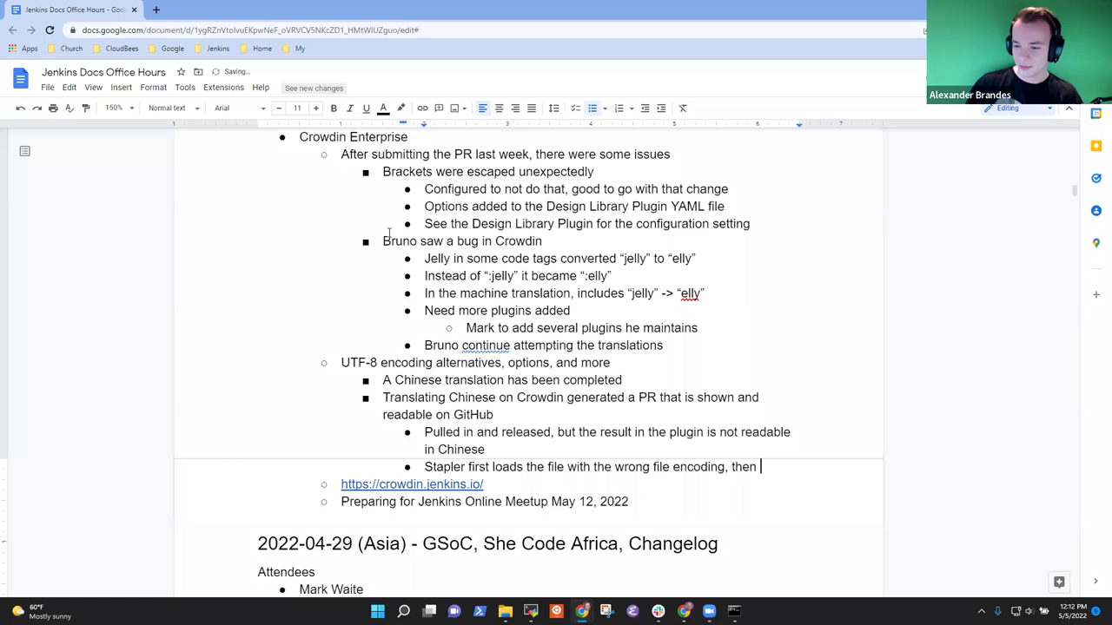
{"action": "type", "text": "modifies"}
Add the sub-bullet "Loads in ISO 8859-1 and then transforms into UTF-8" beneath the Stapler bullet
{"action": "key", "text": "Return"}
{"action": "key", "text": "Tab"}
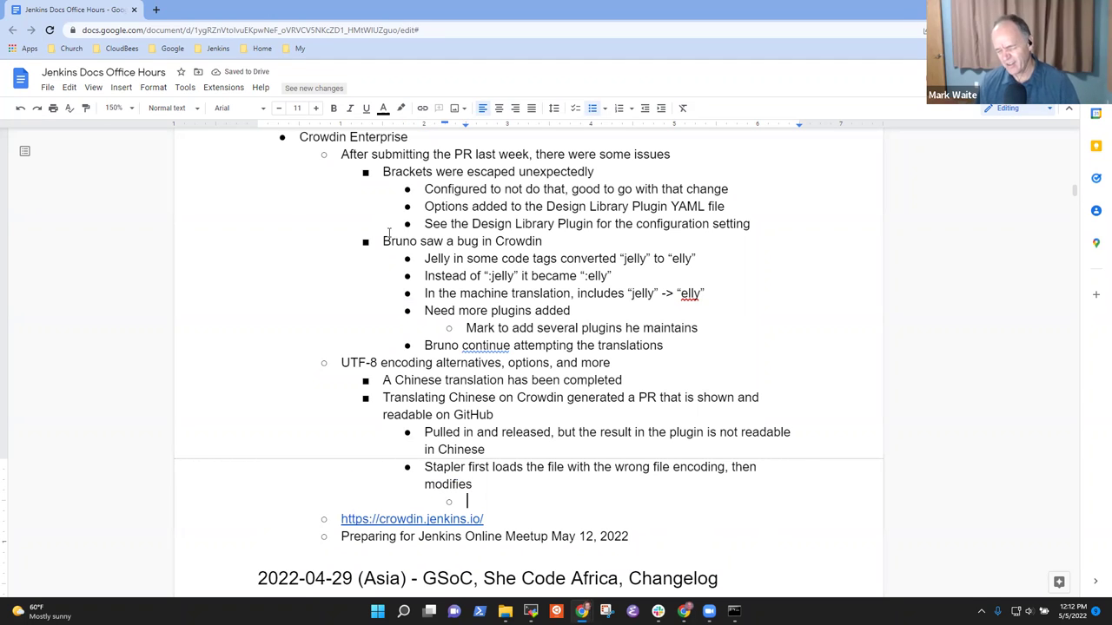
{"action": "type", "text": "Loads in "}
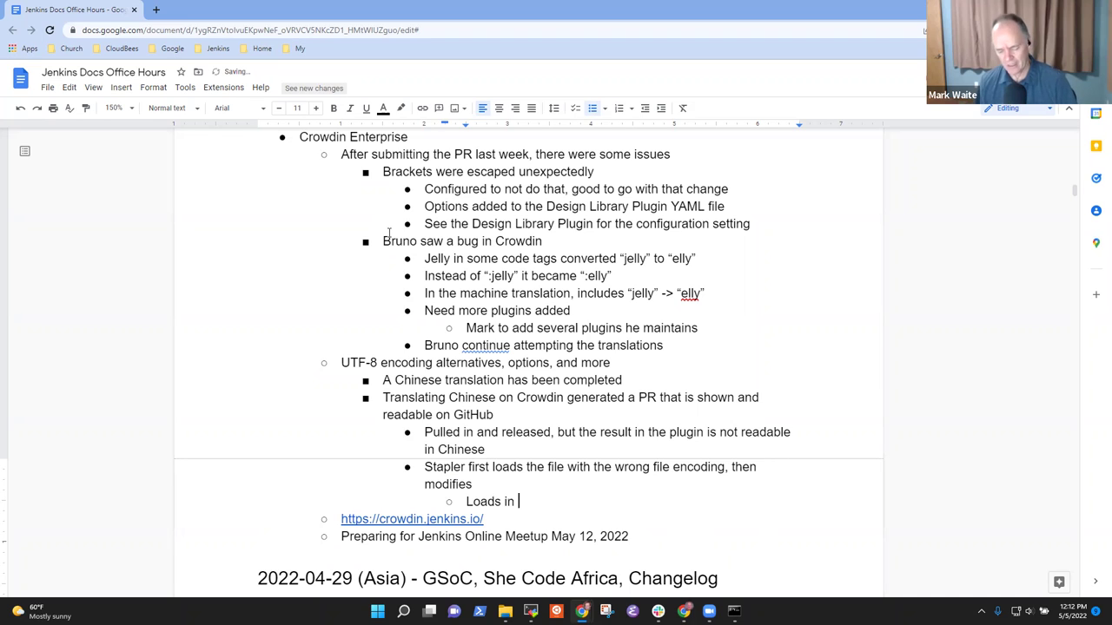
{"action": "type", "text": "ISO 8859-1"}
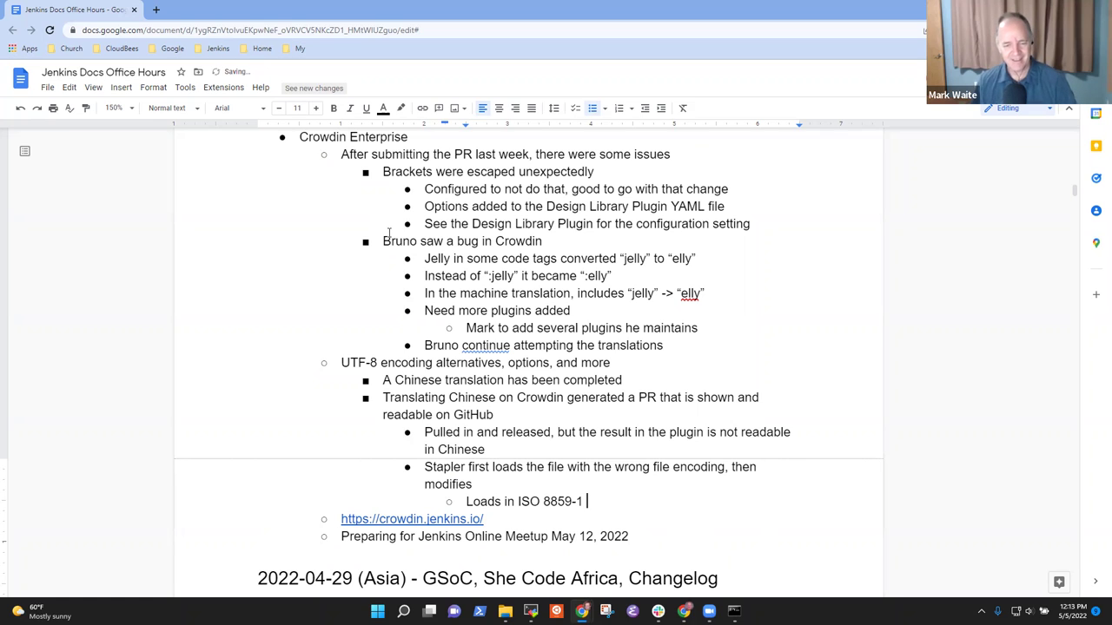
{"action": "type", "text": " and then transforms into UTF"}
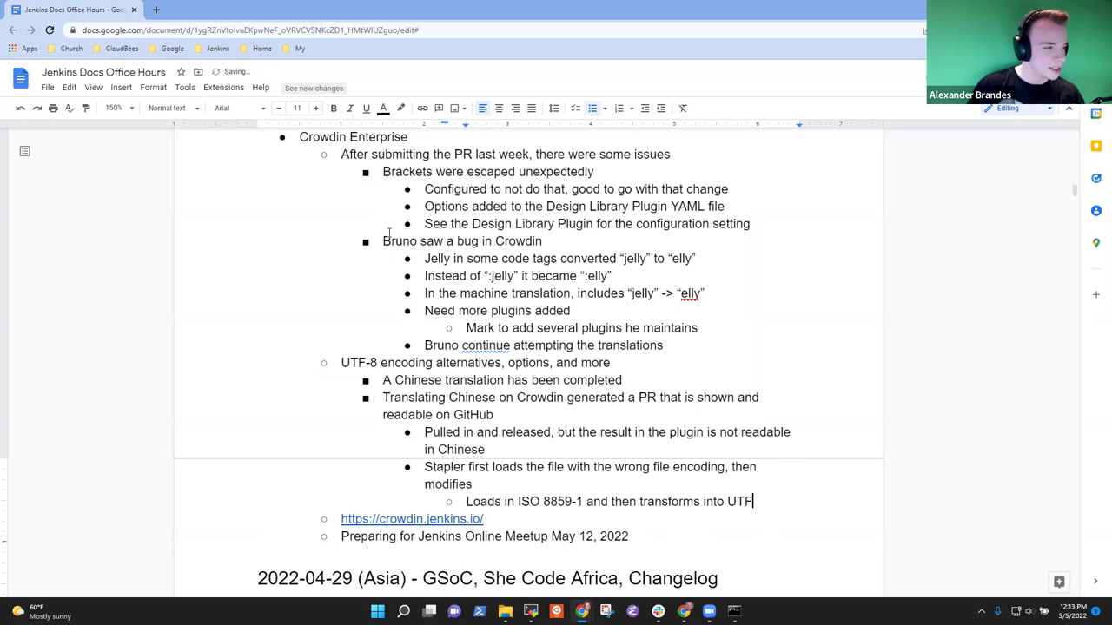
{"action": "type", "text": "-8"}
Add a bullet beginning with the contributor's first name: "indicates that the Stapler code could be switched to use UTF-8 once we're on Java 11"
{"action": "key", "text": "Return"}
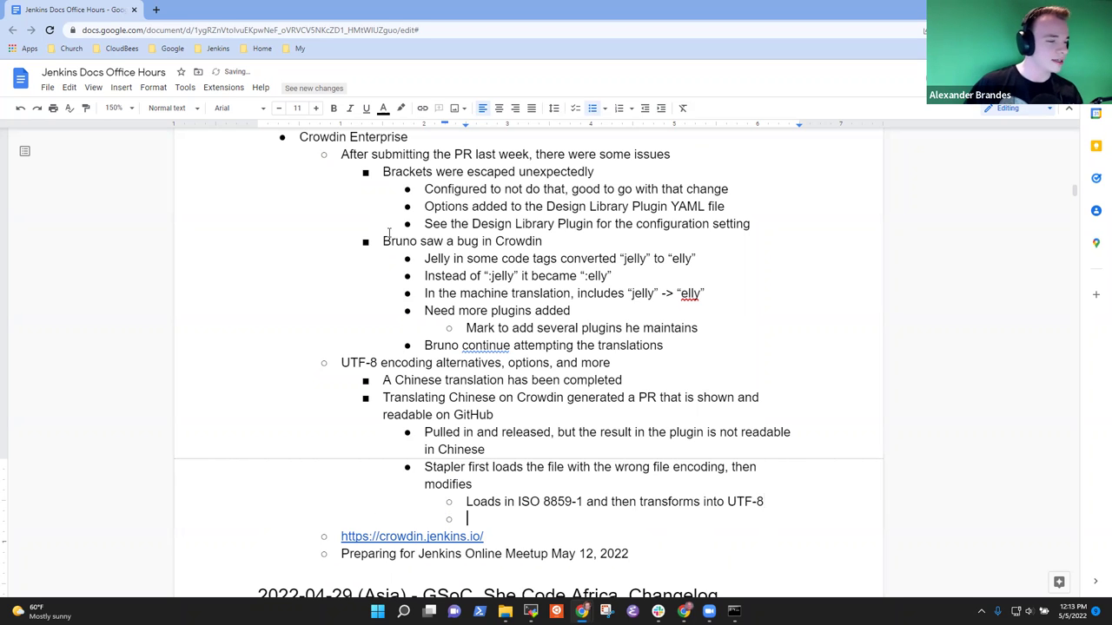
{"action": "type", "text": "Basil indicates that the"}
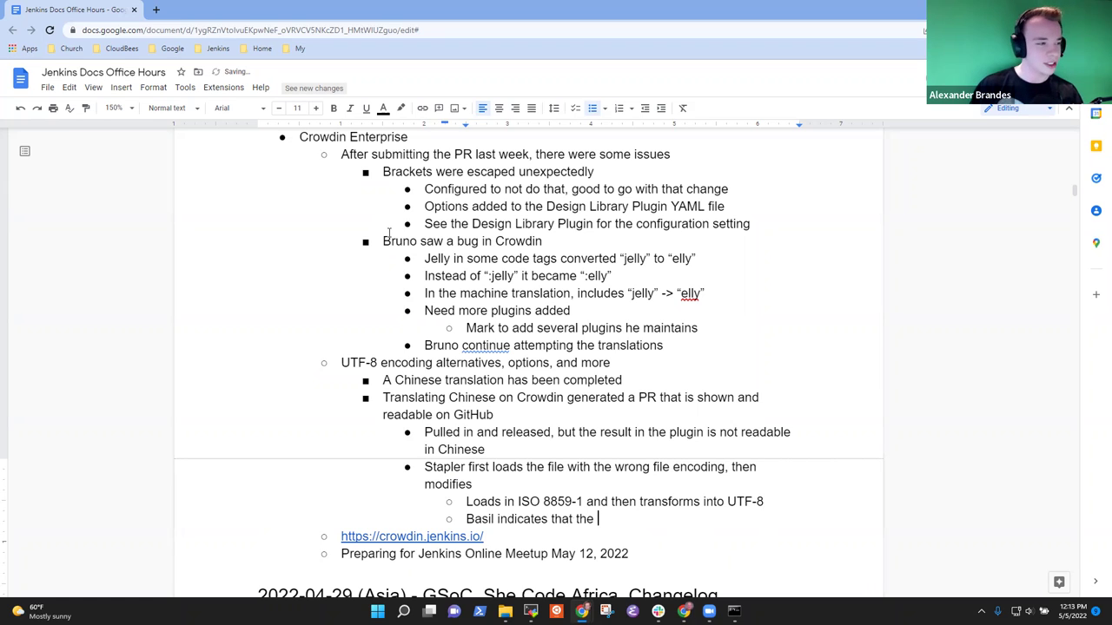
{"action": "key", "text": "ctrl+BackSpace"}
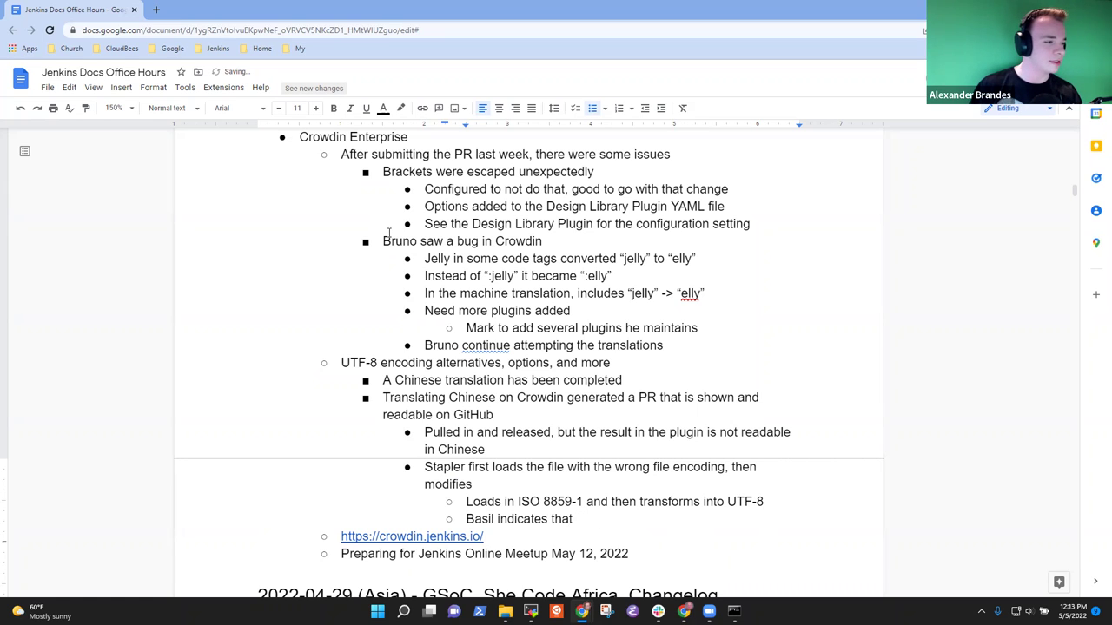
{"action": "type", "text": "a"}
{"action": "key", "text": "BackSpace"}
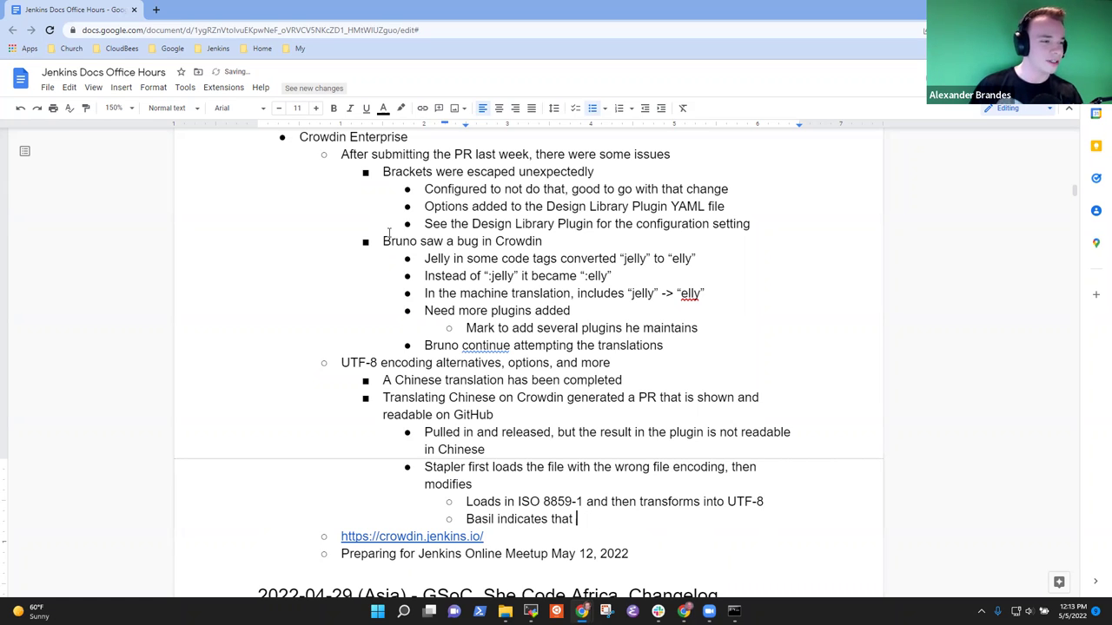
{"action": "type", "text": "the Stapler "}
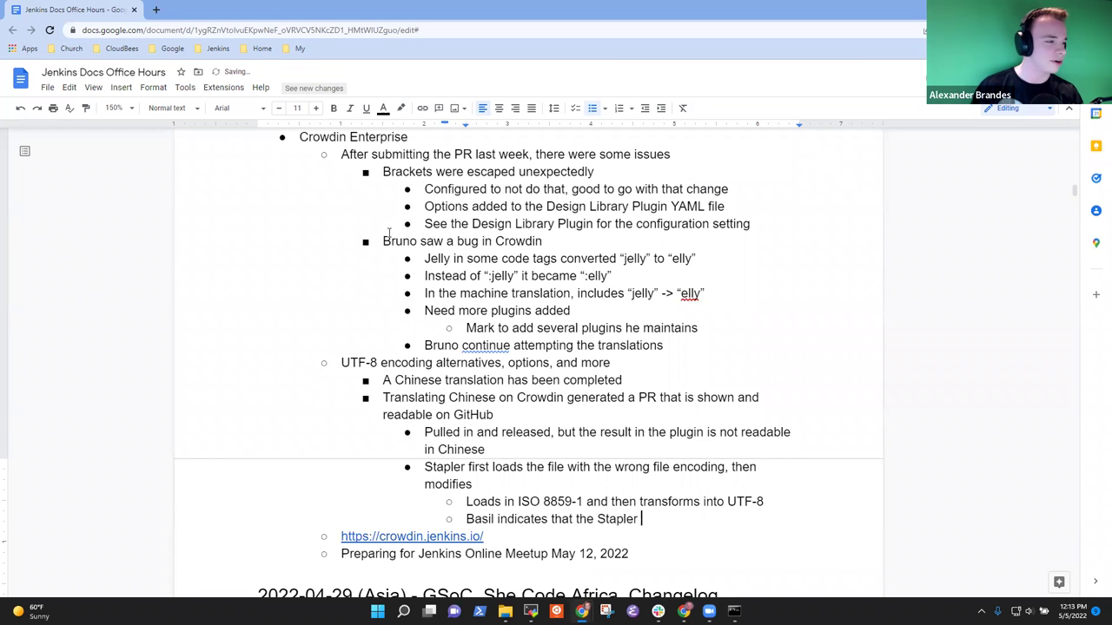
{"action": "type", "text": "code could "}
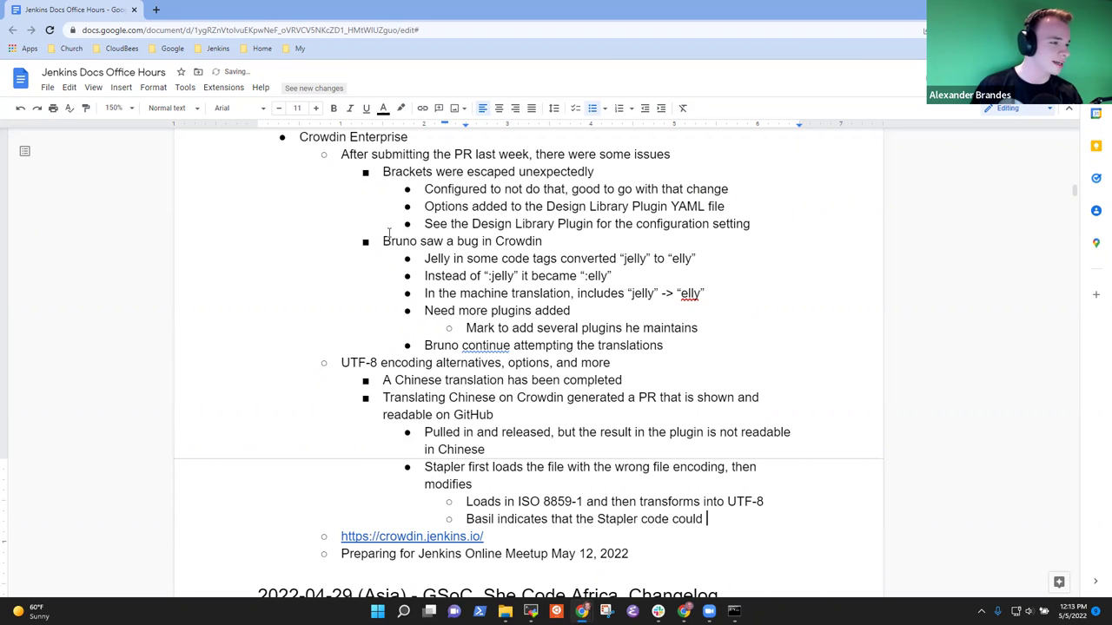
{"action": "type", "text": "be switche"}
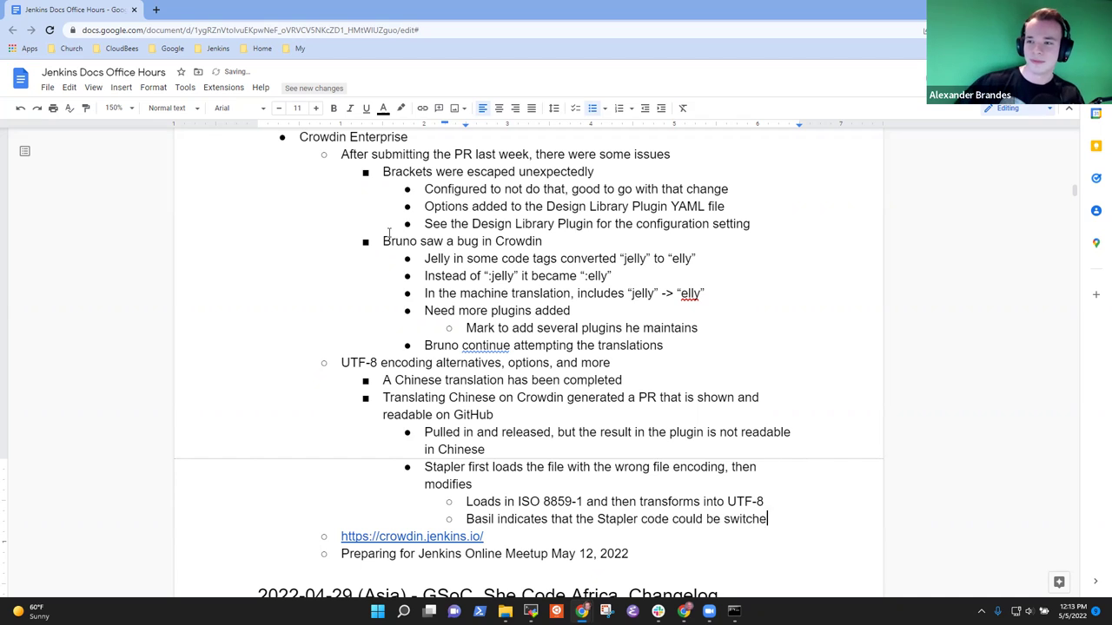
{"action": "type", "text": "d to use UTF"}
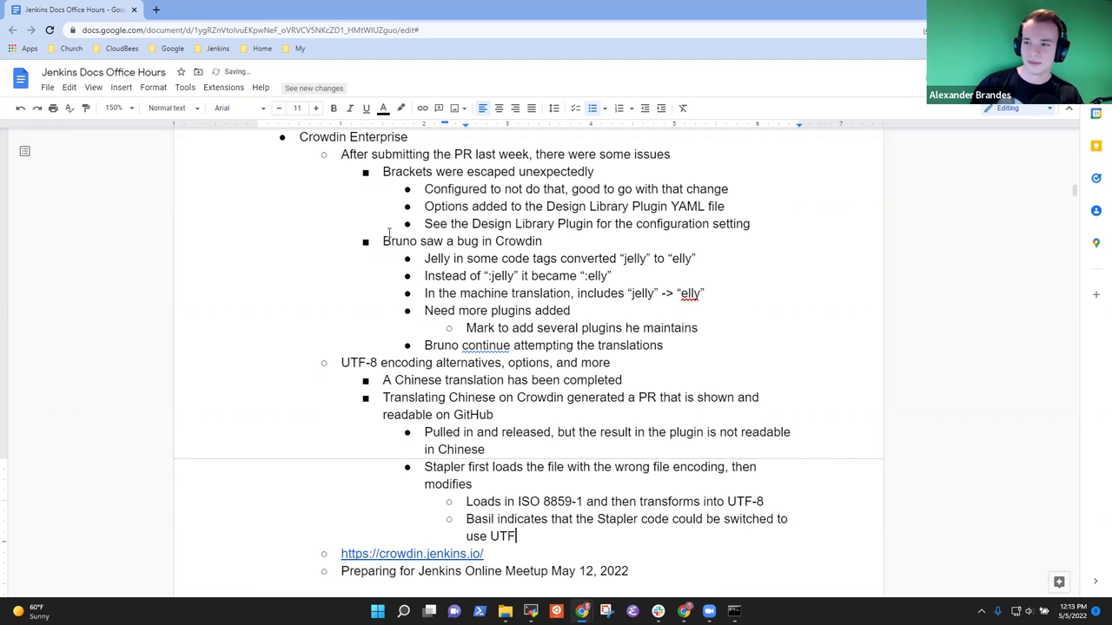
{"action": "type", "text": "-8 once we're into"}
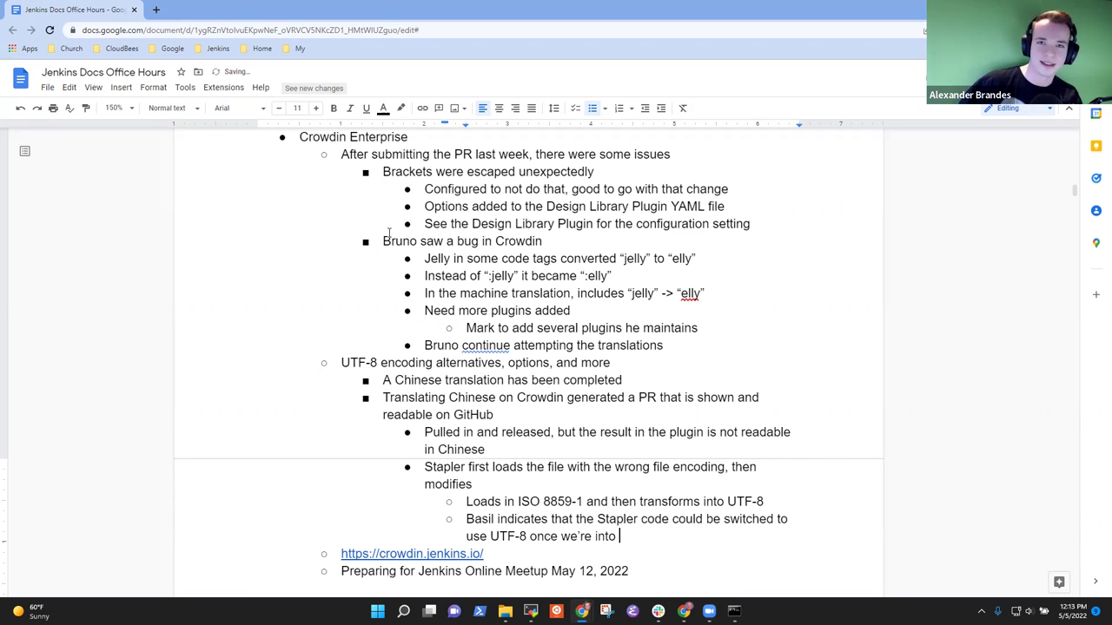
{"action": "key", "text": "ctrl+BackSpace"}
{"action": "type", "text": "on Java 11"}
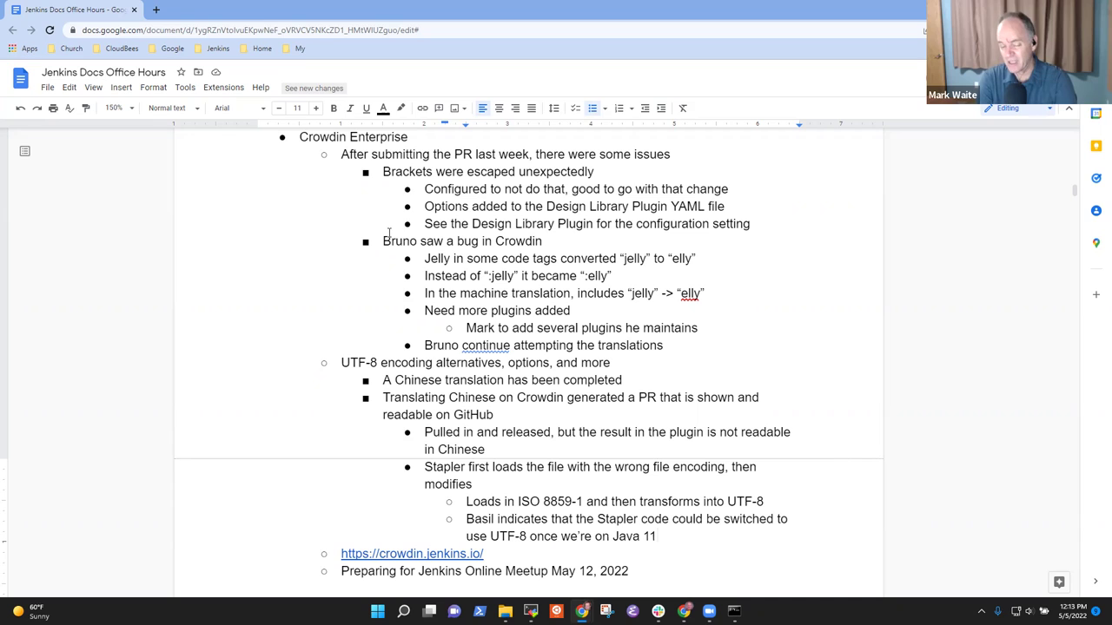
Review the notes beneath the UTF-8 encoding item, highlighting "ISO 8859-1" in the bullet about how the file is loaded
{"action": "key", "text": "Up"}
{"action": "key", "text": "Up"}
{"action": "key", "text": "Up"}
{"action": "key", "text": "Up"}
{"action": "key", "text": "Up"}
{"action": "key", "text": "Up"}
{"action": "key", "text": "Up"}
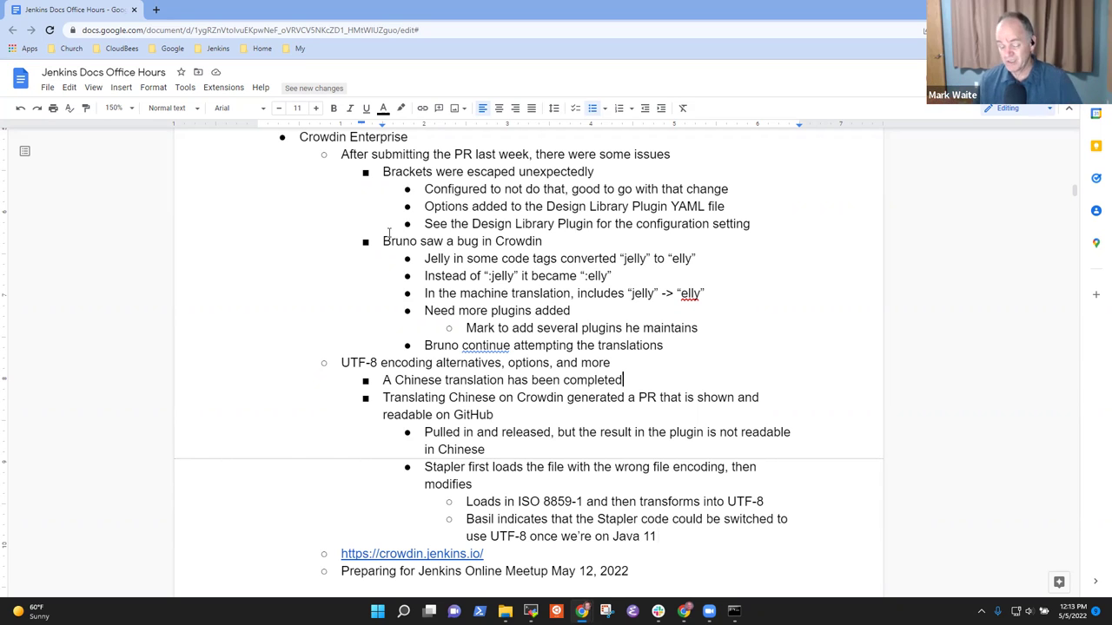
{"action": "key", "text": "Down"}
{"action": "key", "text": "Down"}
{"action": "key", "text": "Down"}
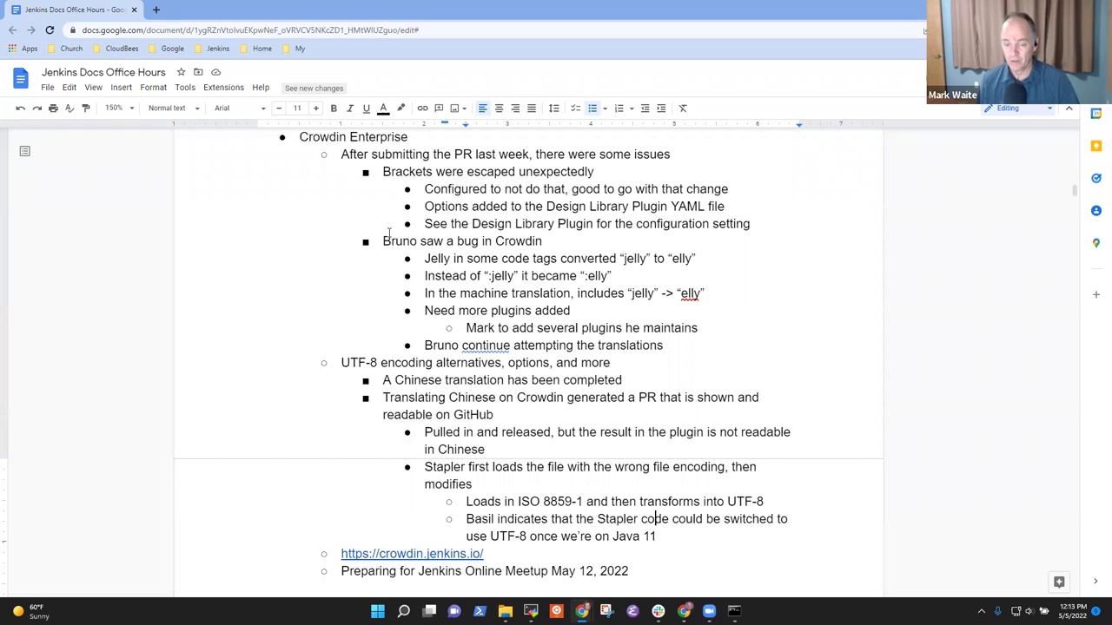
{"action": "key", "text": "Up"}
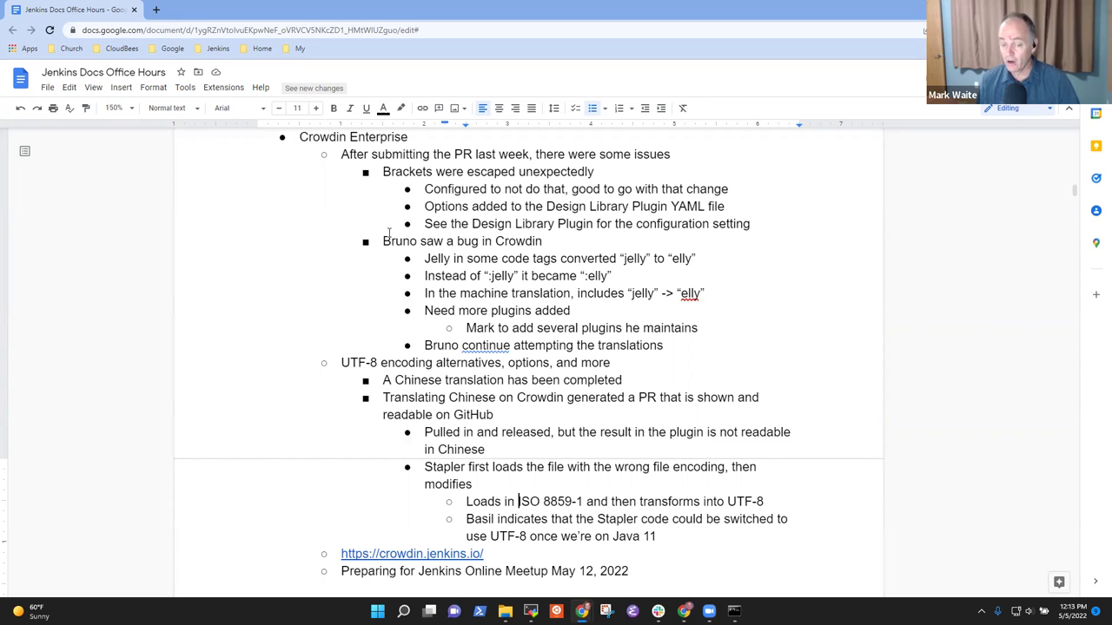
{"action": "key", "text": "ctrl+shift+Right"}
{"action": "key", "text": "ctrl+shift+Right"}
{"action": "key", "text": "ctrl+shift+Right"}
{"action": "key", "text": "ctrl+shift+Right"}
{"action": "key", "text": "shift+Left"}
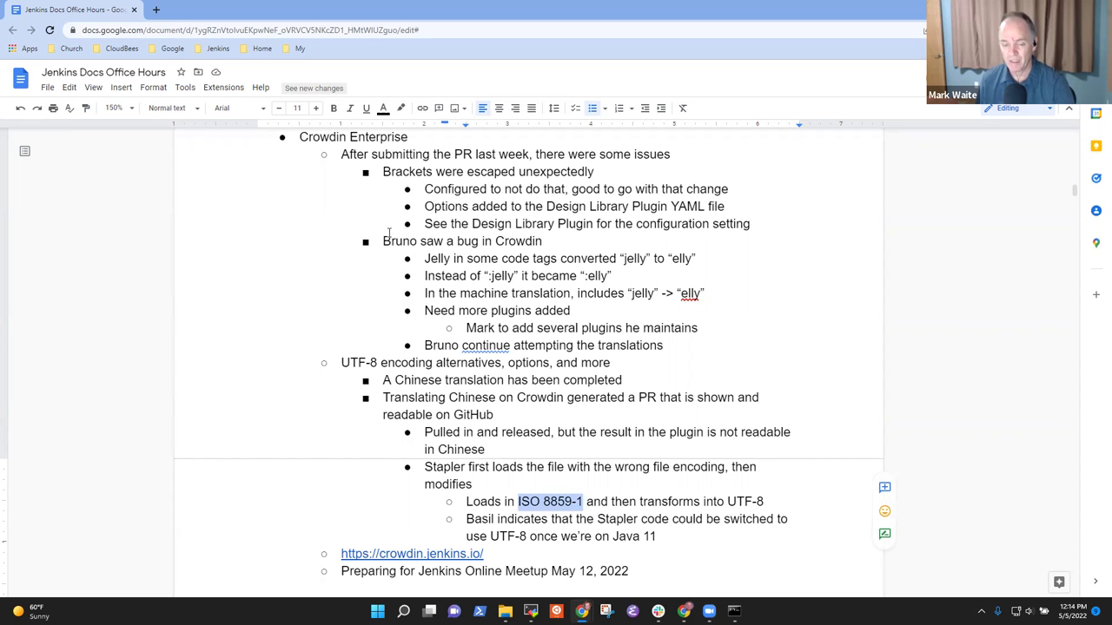
{"action": "key", "text": "Down"}
{"action": "key", "text": "Down"}
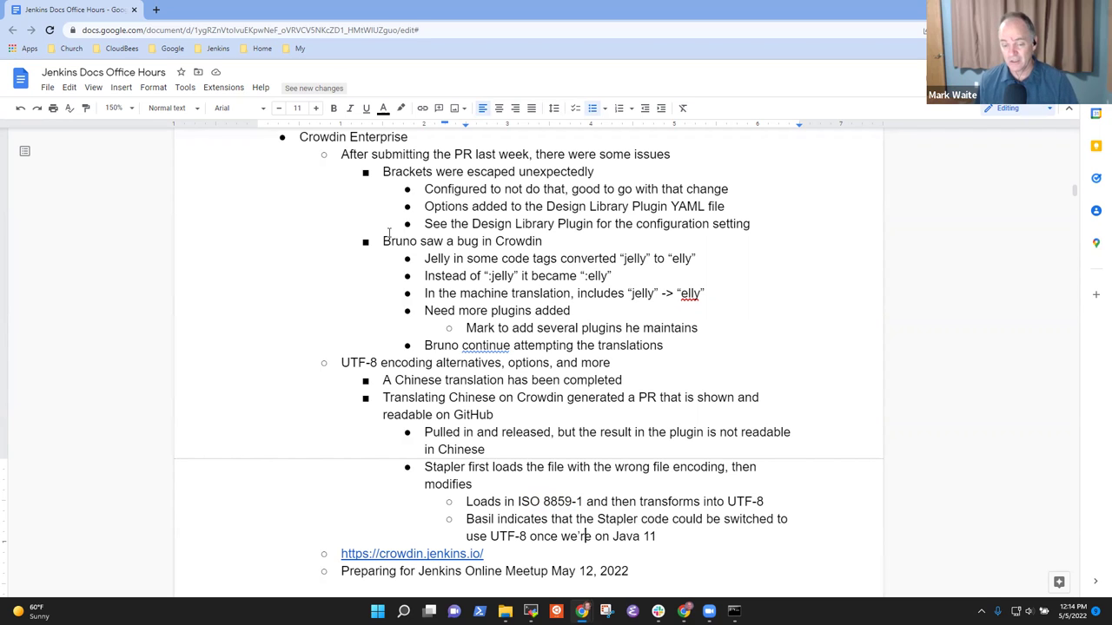
Add the bullet "We need some form of converter to convert UTF-8 to ISO-8859-1" at the same level as the Stapler bullet
{"action": "key", "text": "Return"}
{"action": "key", "text": "shift+Tab"}
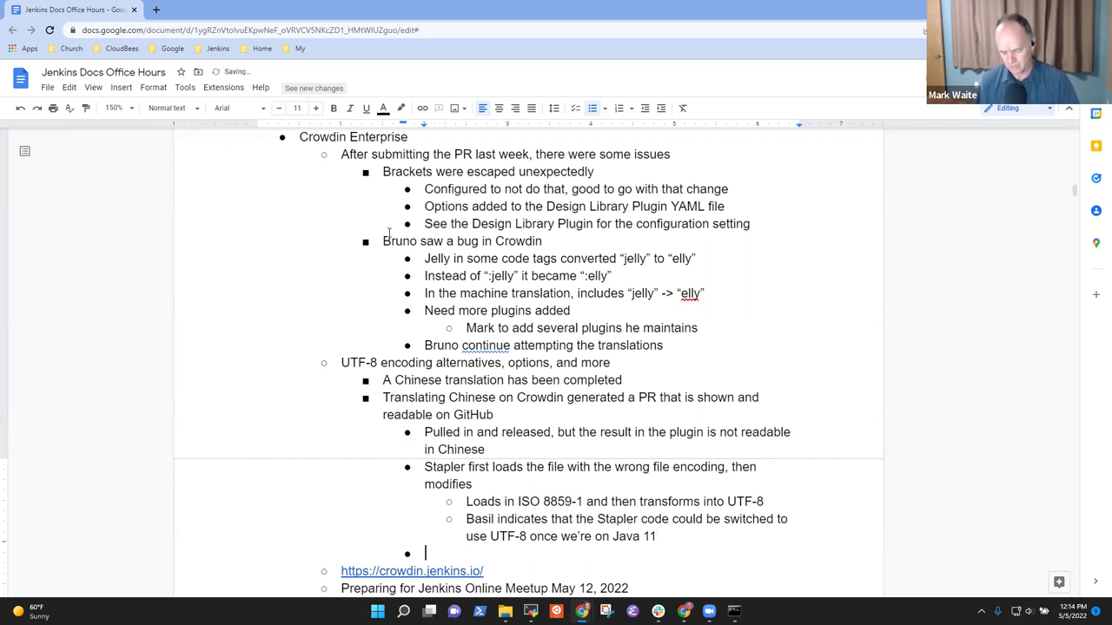
{"action": "type", "text": "Do we need "}
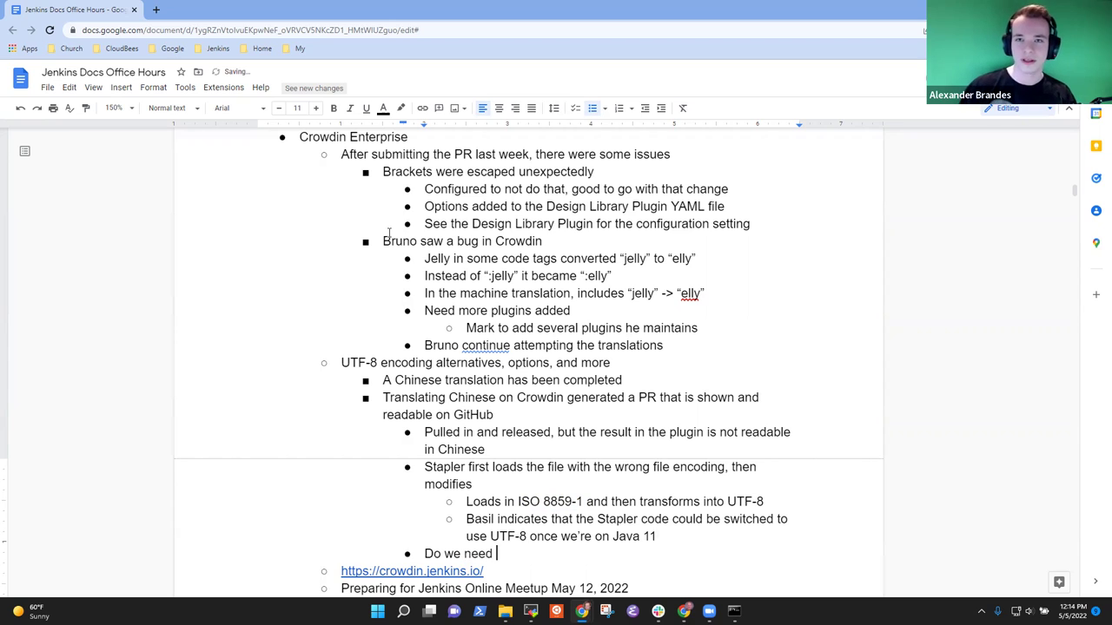
{"action": "type", "text": "some"}
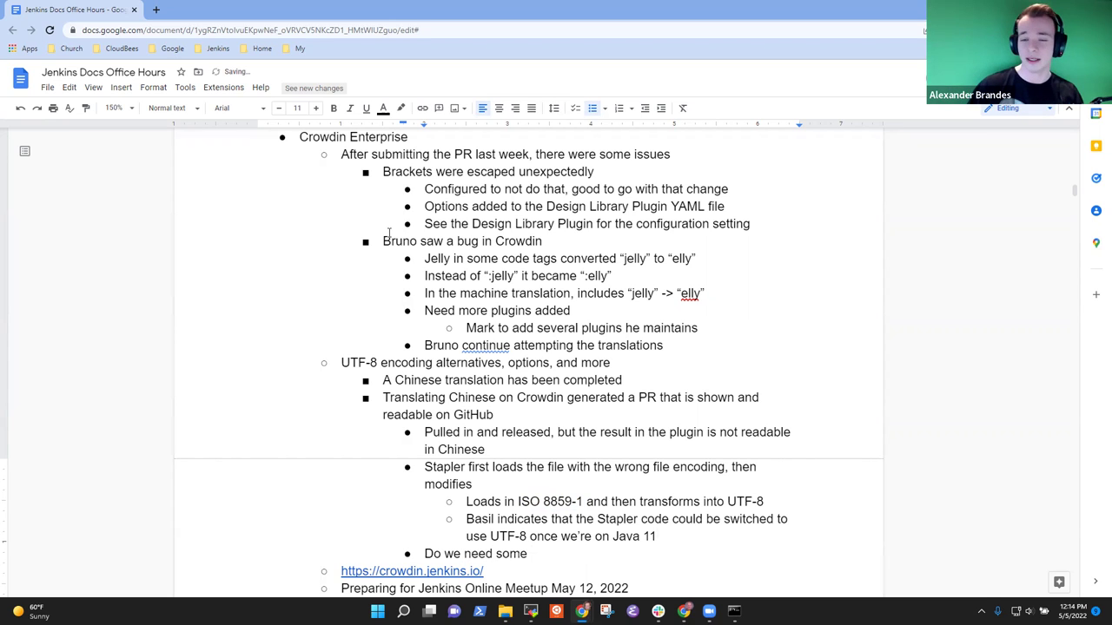
{"action": "key", "text": "shift+Home"}
{"action": "type", "text": "We "}
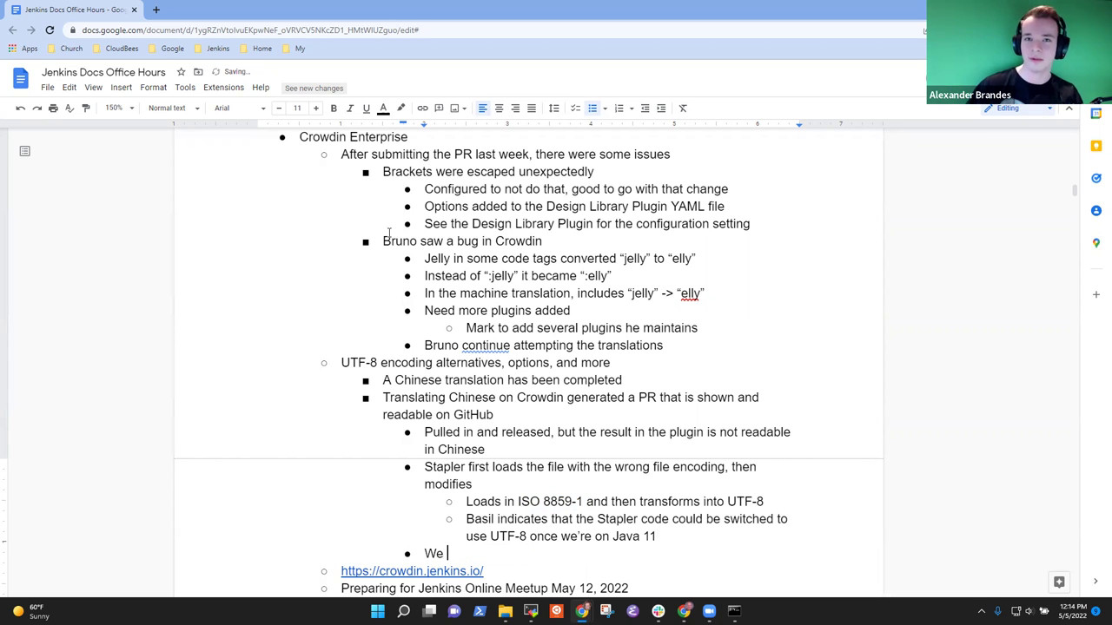
{"action": "type", "text": "need some form of co"}
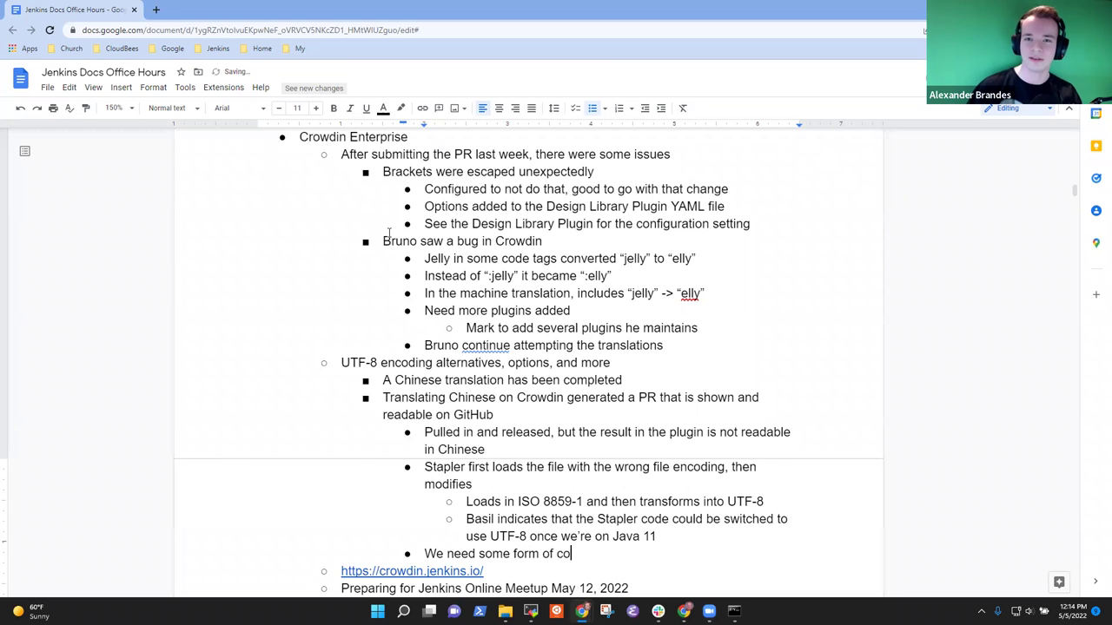
{"action": "type", "text": "nverter"}
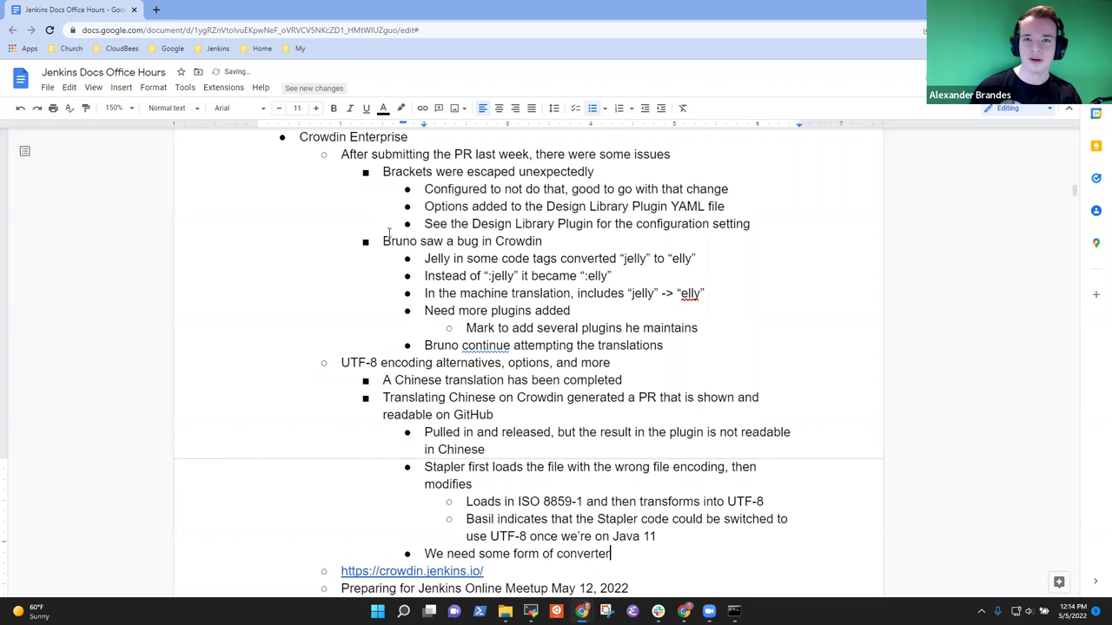
{"action": "type", "text": " to map IIS"}
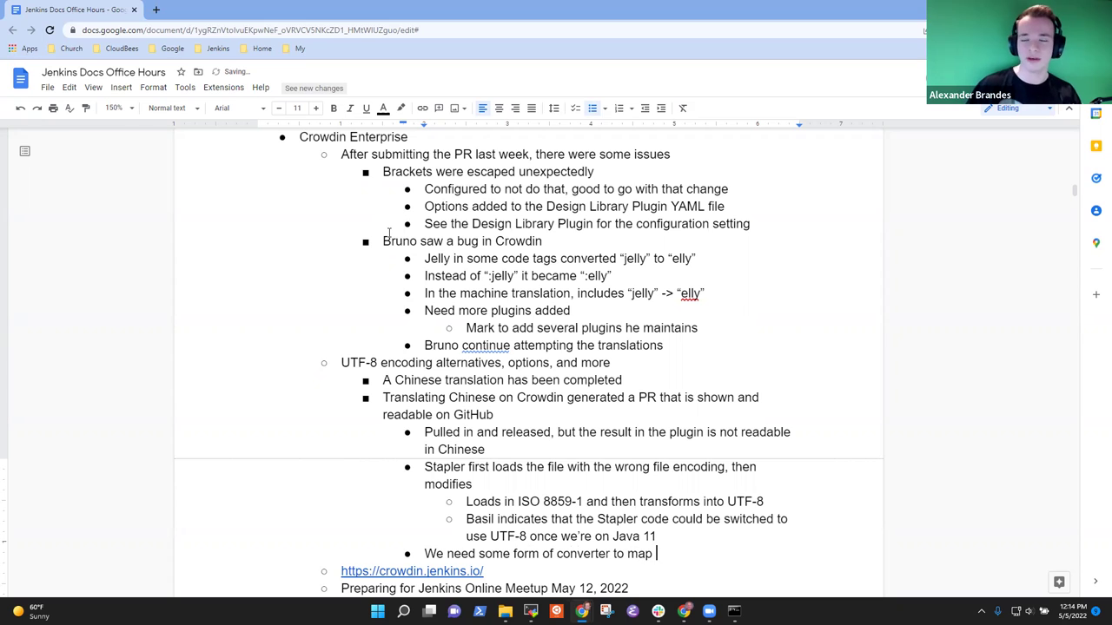
{"action": "key", "text": "ctrl+BackSpace"}
{"action": "key", "text": "ctrl+BackSpace"}
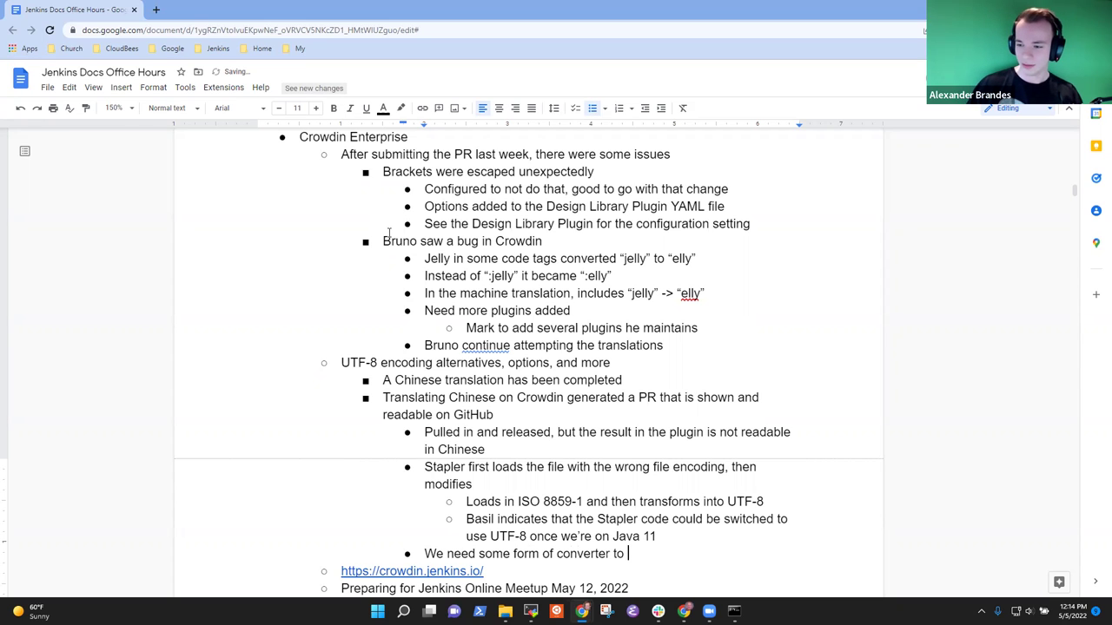
{"action": "type", "text": "convert UTF-8 to ISO-88598"}
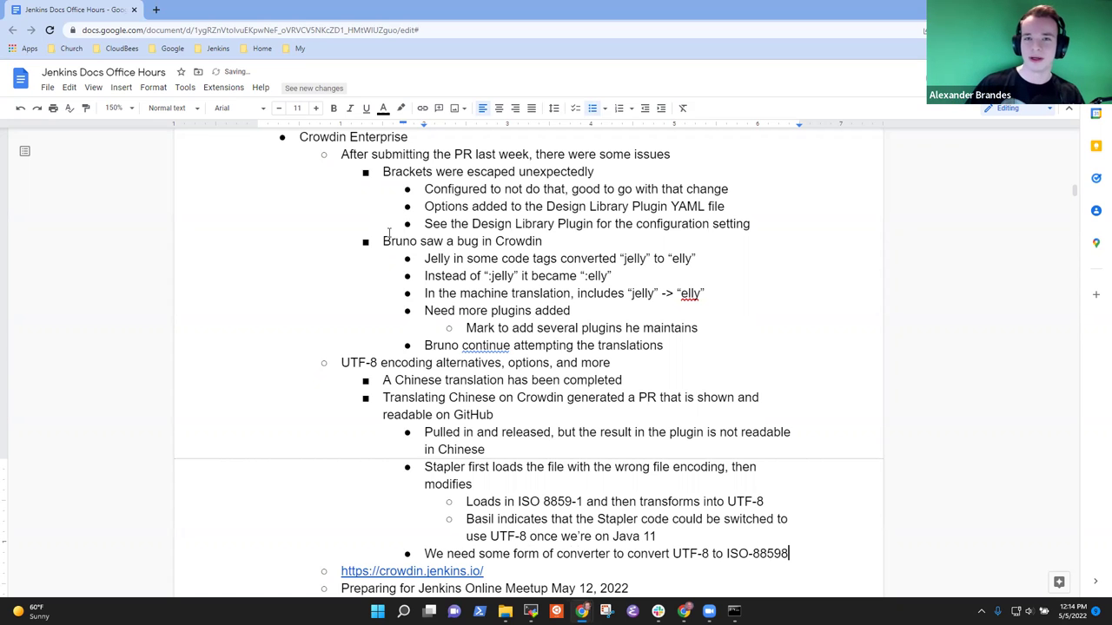
{"action": "key", "text": "BackSpace"}
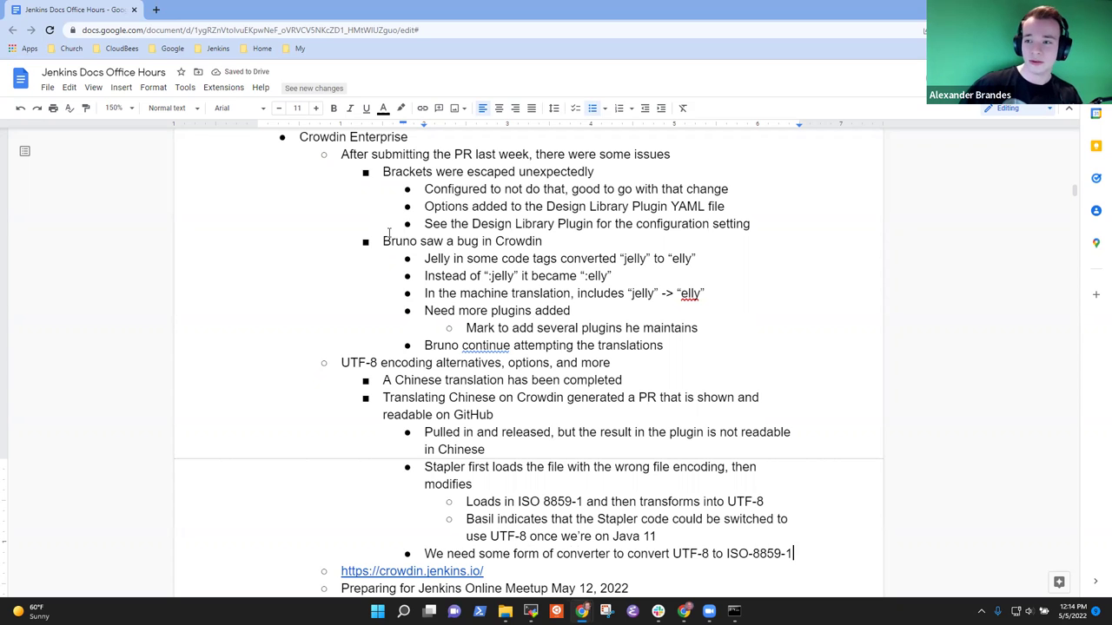
Add the bullet "Alternative might be to convert exported strings in the pull request" one level above the converter bullet
{"action": "key", "text": "Return"}
{"action": "key", "text": "shift+Tab"}
{"action": "type", "text": "Alternative "}
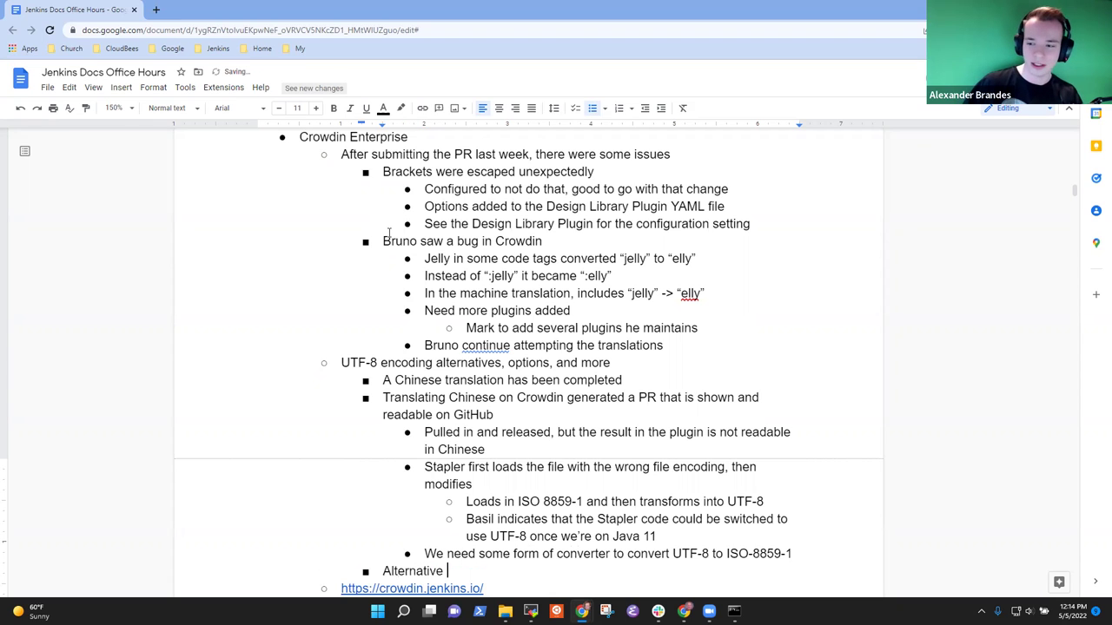
{"action": "type", "text": "might  be to con"}
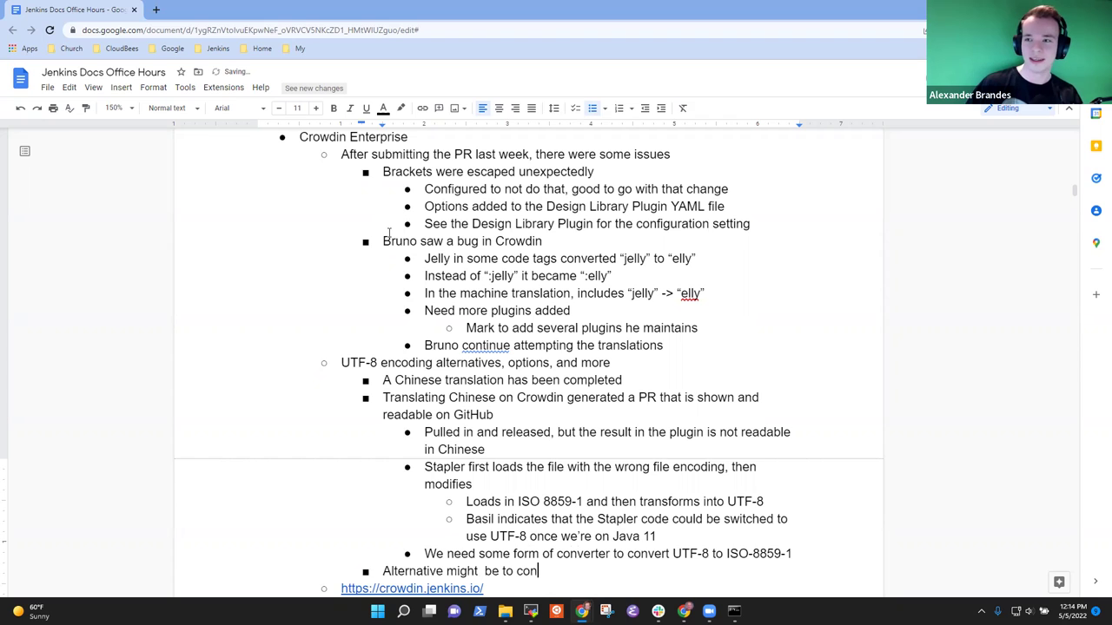
{"action": "type", "text": "vert expeor"}
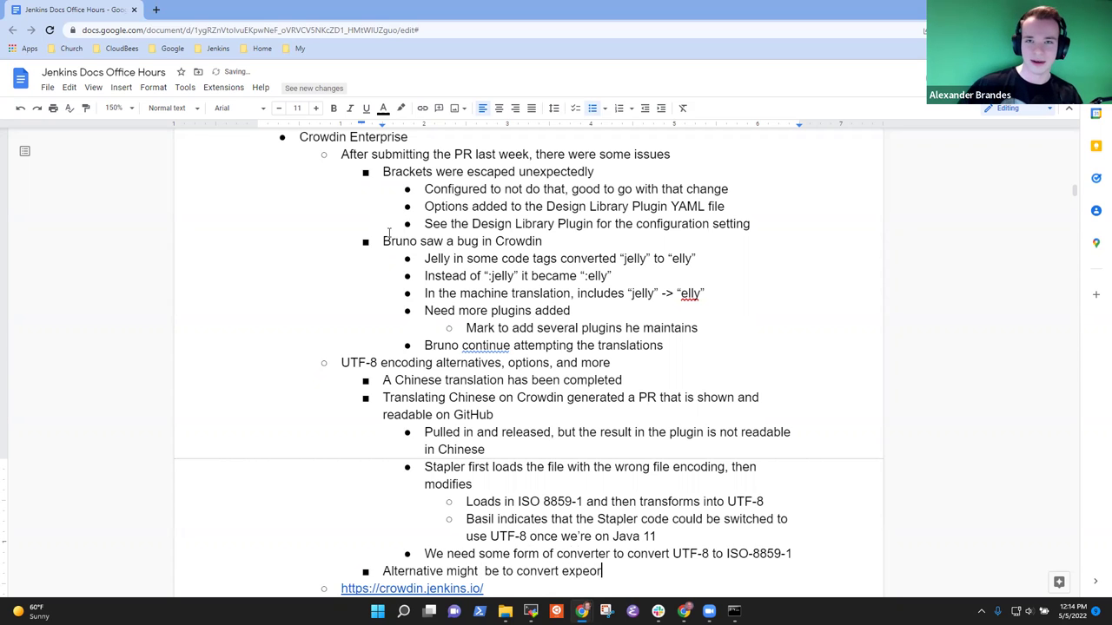
{"action": "key", "text": "BackSpace"}
{"action": "key", "text": "BackSpace"}
{"action": "key", "text": "BackSpace"}
{"action": "type", "text": "orted stri"}
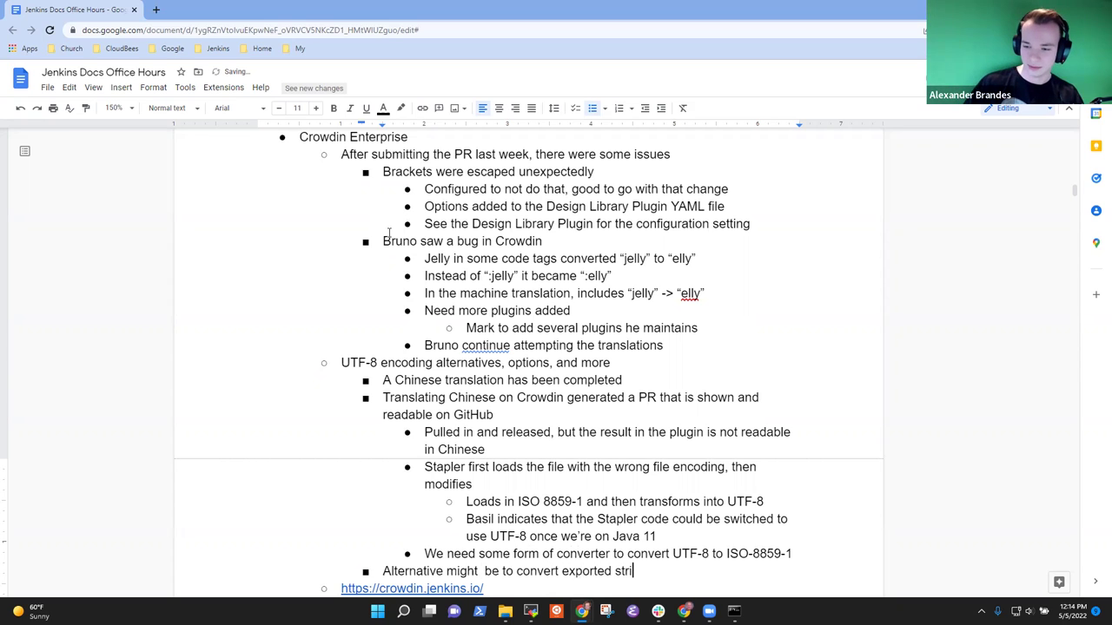
{"action": "type", "text": "ngs in the pu"}
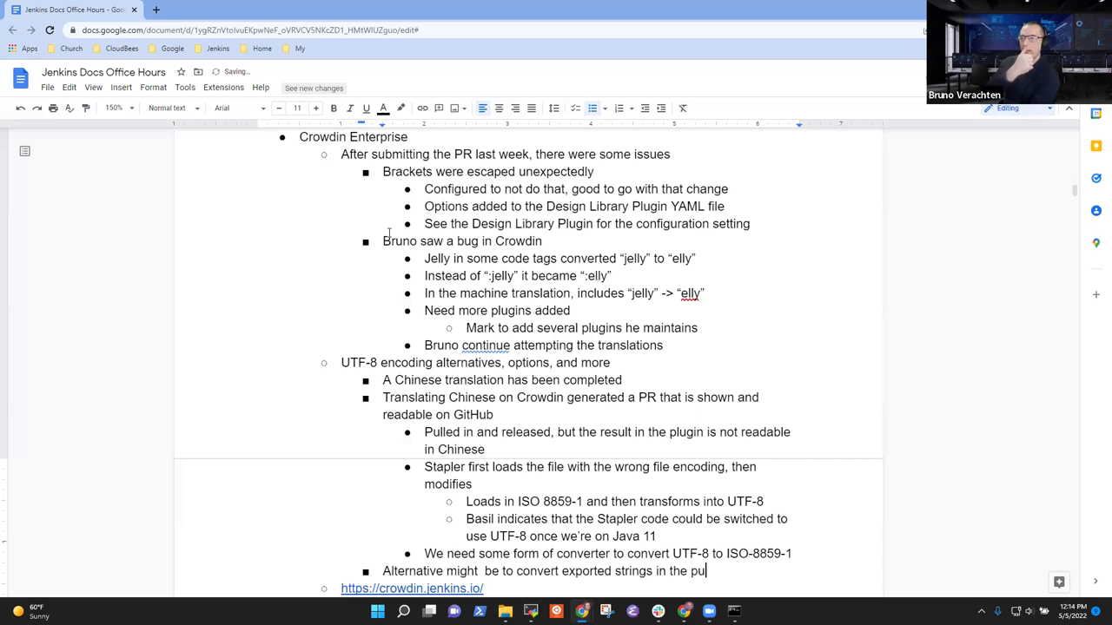
{"action": "type", "text": "ll request"}
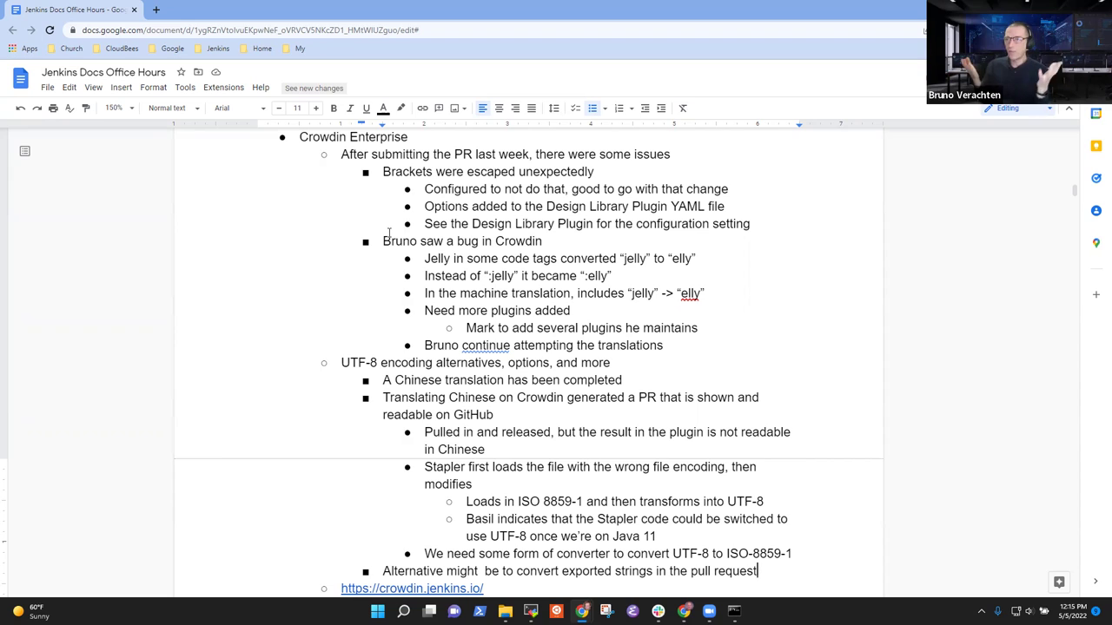
Add a sub-bullet beneath the alternative, beginning with the contributor's first name: "has seen something similar previously"
{"action": "key", "text": "Return"}
{"action": "key", "text": "Tab"}
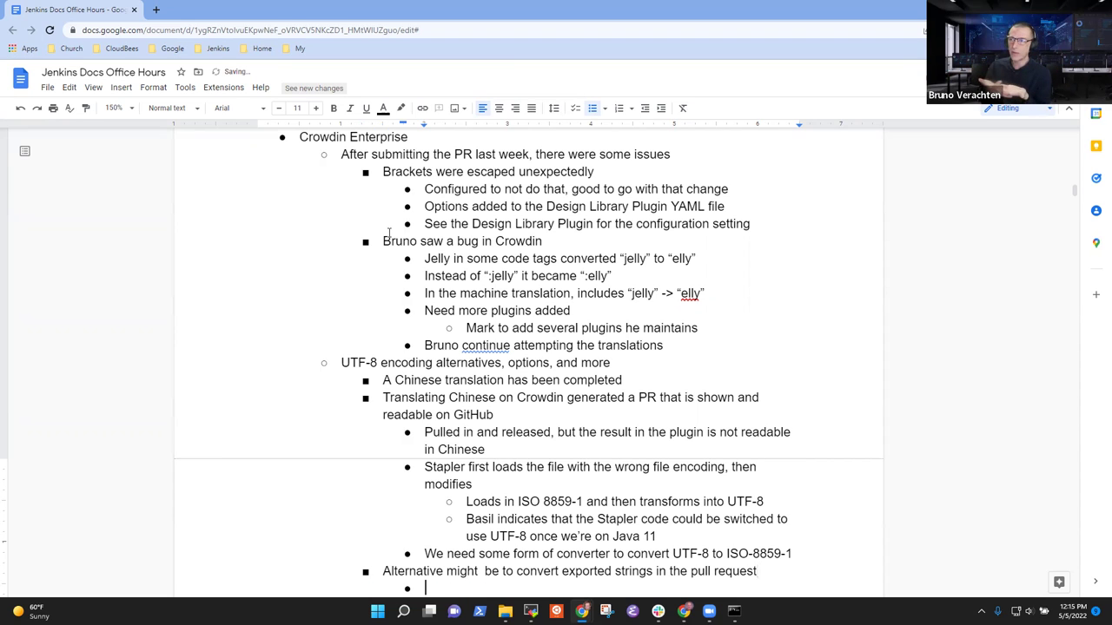
{"action": "type", "text": "Bruno"}
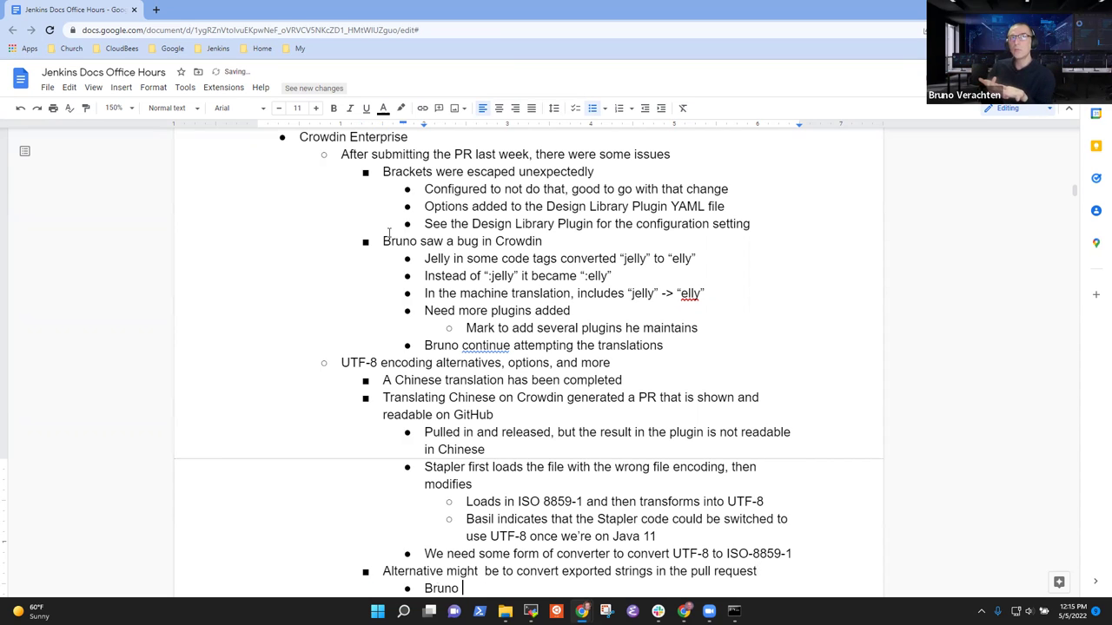
{"action": "type", "text": " has seen something "}
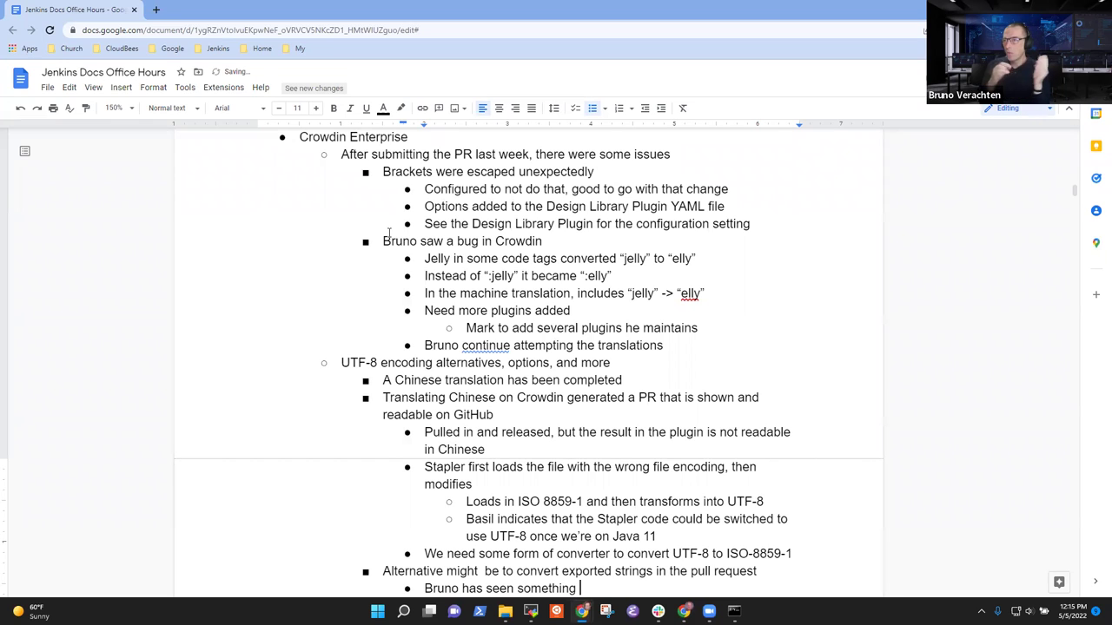
{"action": "type", "text": "similar previou"}
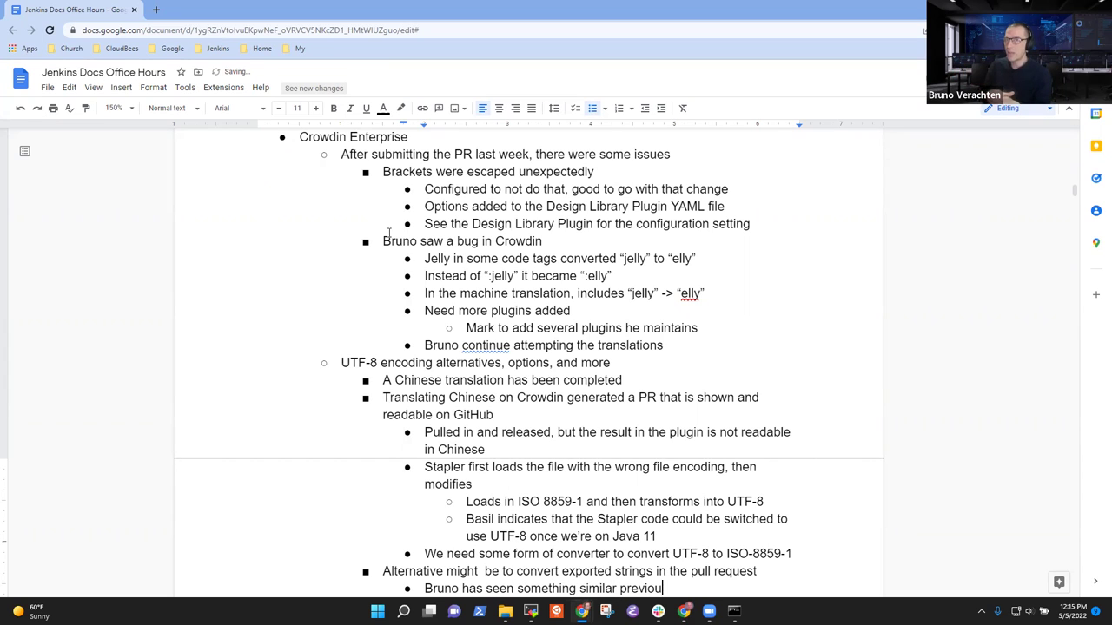
{"action": "type", "text": "sly"}
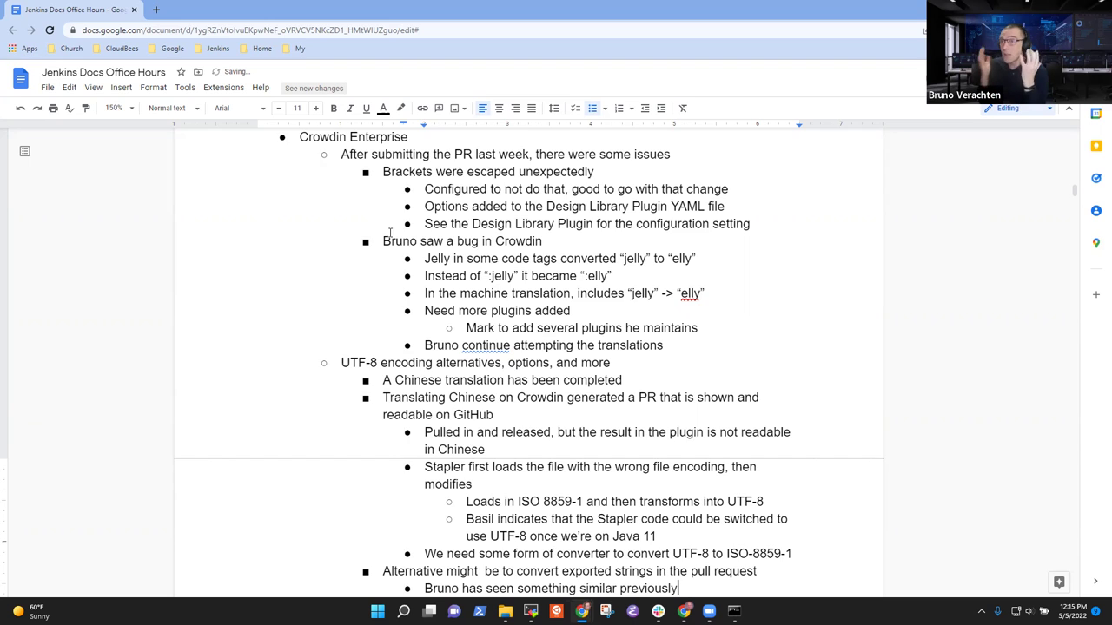
Add the sub-bullet "Could let GitHub Actions or a script do the transformation" beneath the pull request alternative
{"action": "scroll", "coordinate": [389, 232], "scroll_direction": "down", "scroll_amount": 3}
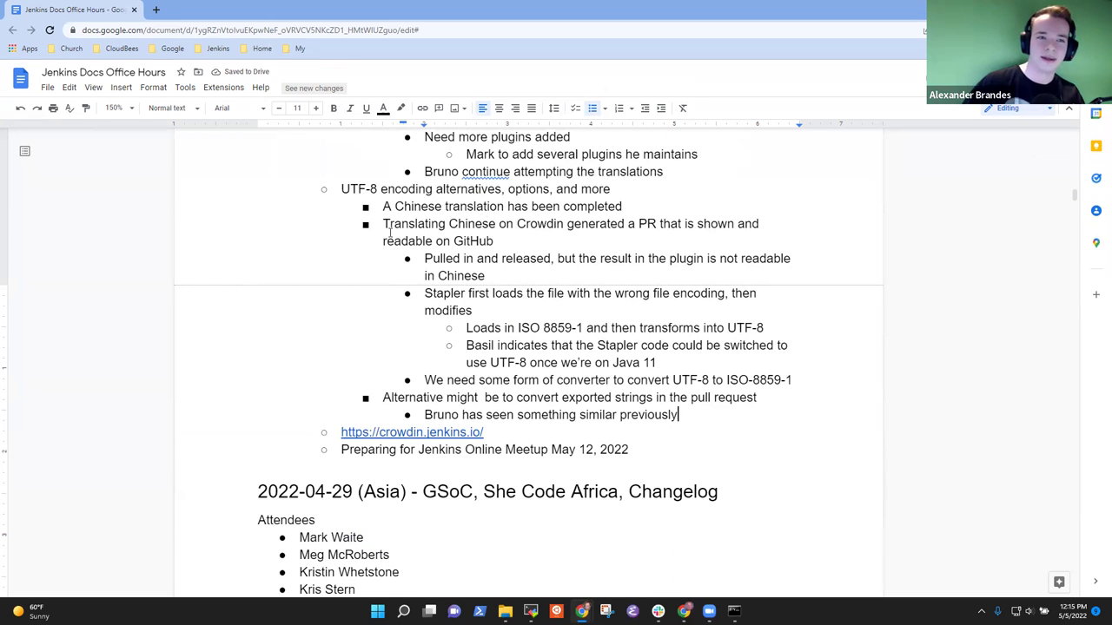
{"action": "key", "text": "Return"}
{"action": "type", "text": "Could we "}
{"action": "type", "text": "ad"}
{"action": "key", "text": "BackSpace"}
{"action": "key", "text": "BackSpace"}
{"action": "key", "text": "BackSpace"}
{"action": "key", "text": "BackSpace"}
{"action": "key", "text": "BackSpace"}
{"action": "key", "text": "BackSpace"}
{"action": "key", "text": "BackSpace"}
{"action": "key", "text": "BackSpace"}
{"action": "key", "text": "BackSpace"}
{"action": "key", "text": "BackSpace"}
{"action": "key", "text": "BackSpace"}
{"action": "type", "text": "Could let GitHub Actions "}
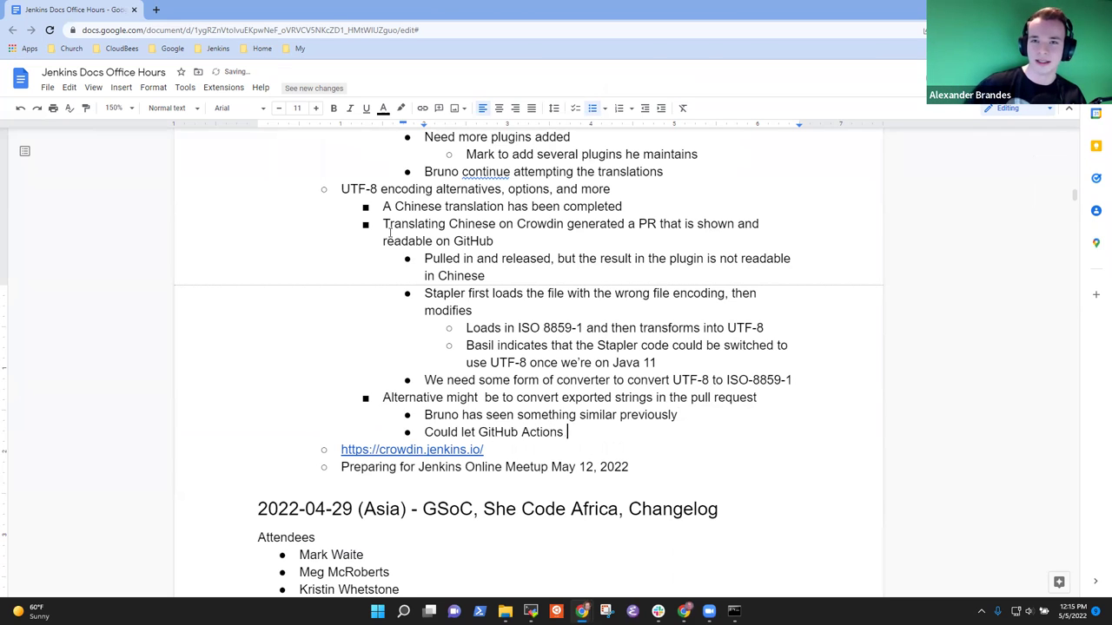
{"action": "type", "text": "or a script "}
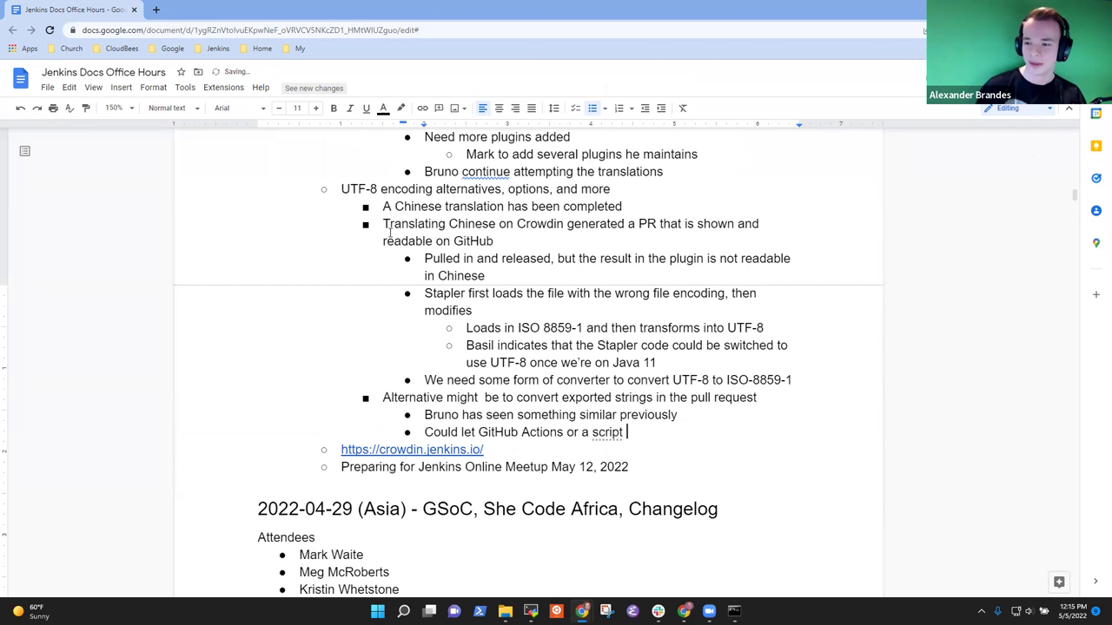
{"action": "type", "text": "do the trans"}
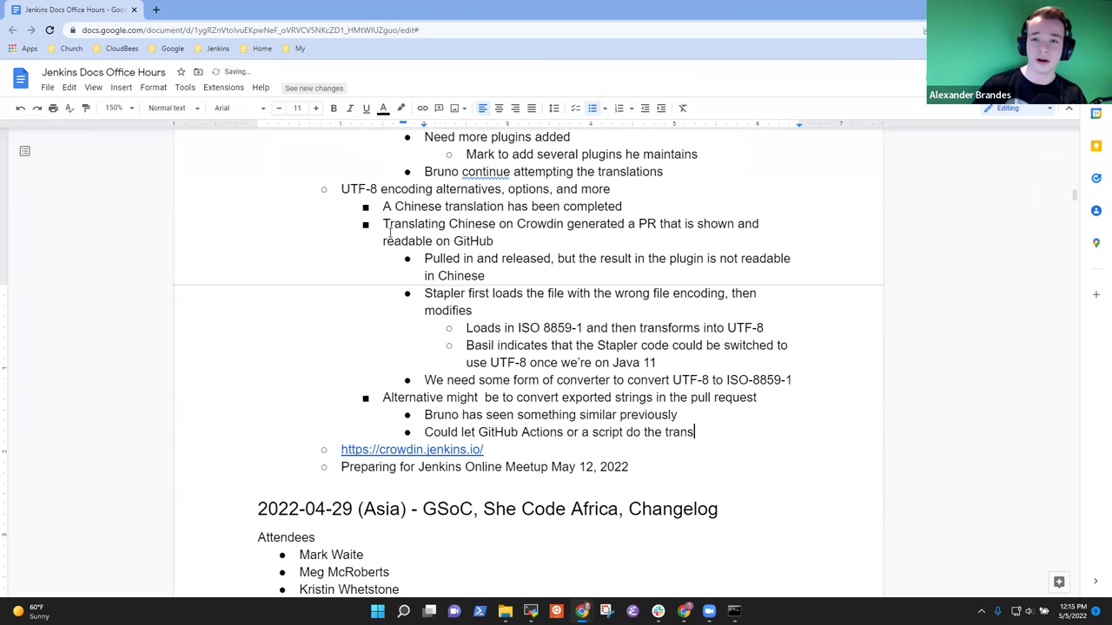
{"action": "type", "text": "formation"}
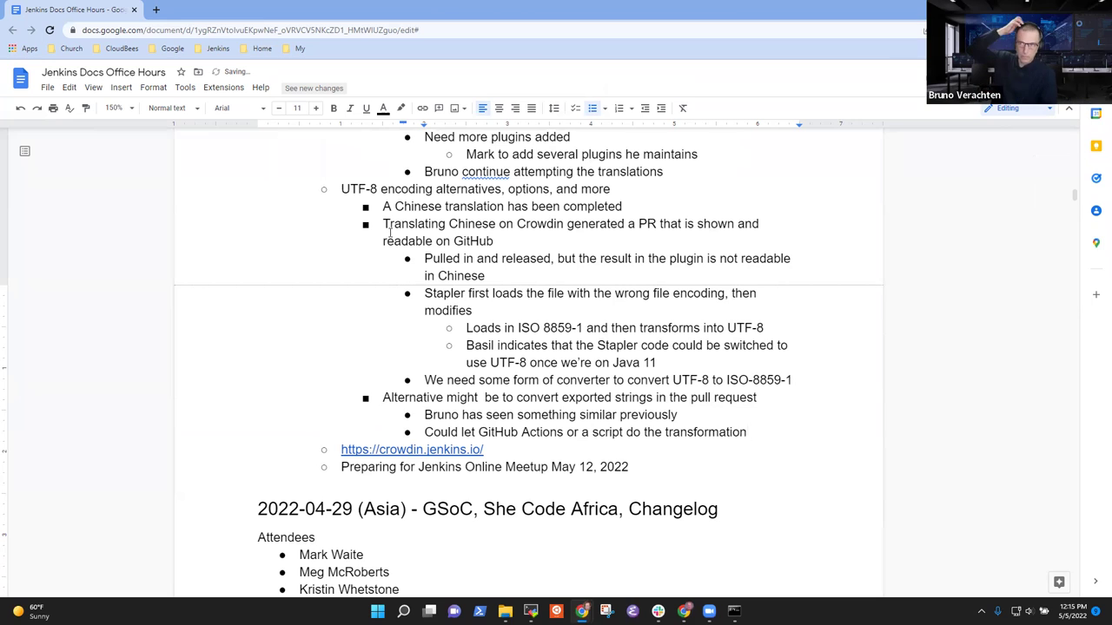
Add the bullet "Hope that Crowdin has a specific solution" at the same level as the GitHub Actions bullet
{"action": "key", "text": "Return"}
{"action": "key", "text": "Tab"}
{"action": "key", "text": "shift+Tab"}
{"action": "type", "text": "Hin"}
{"action": "key", "text": "ctrl+BackSpace"}
{"action": "type", "text": "Hope that Crow"}
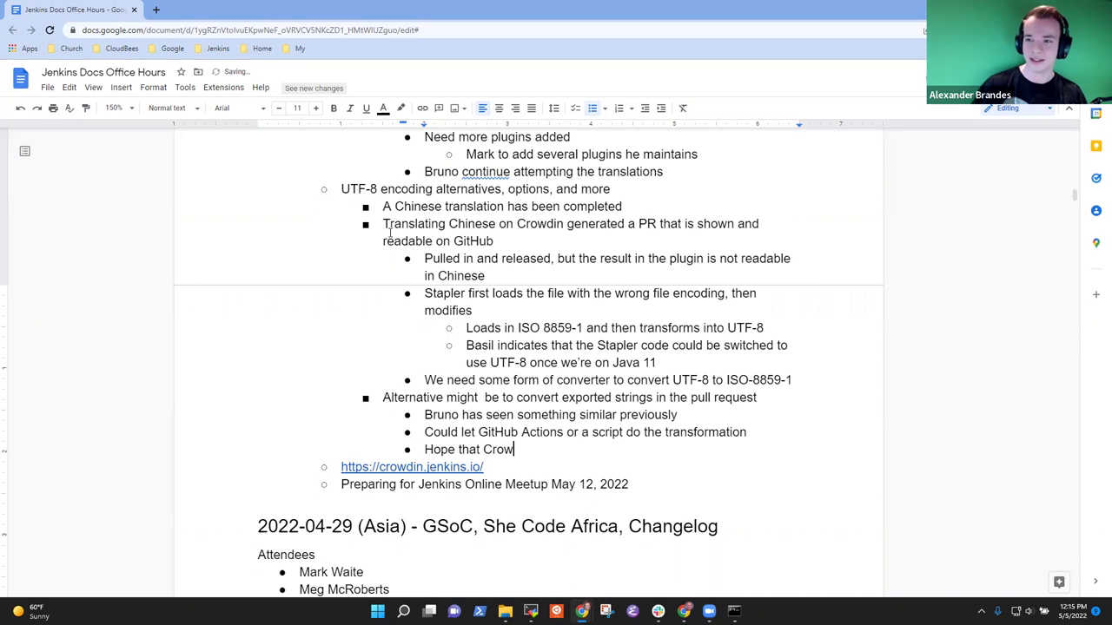
{"action": "type", "text": "din has a "}
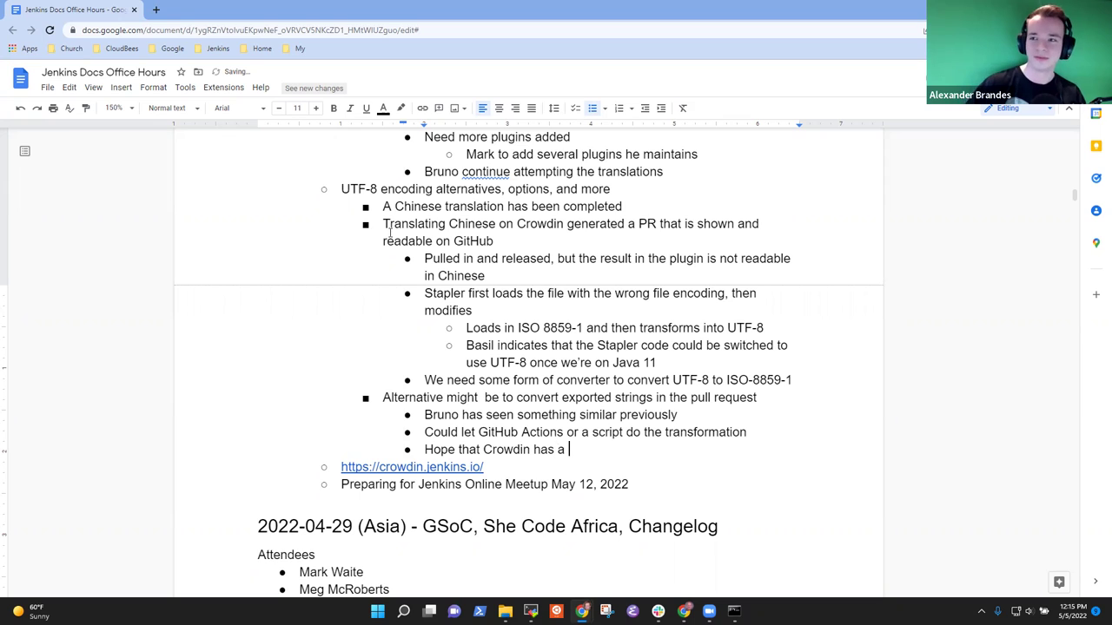
{"action": "type", "text": "specific solutiuon"}
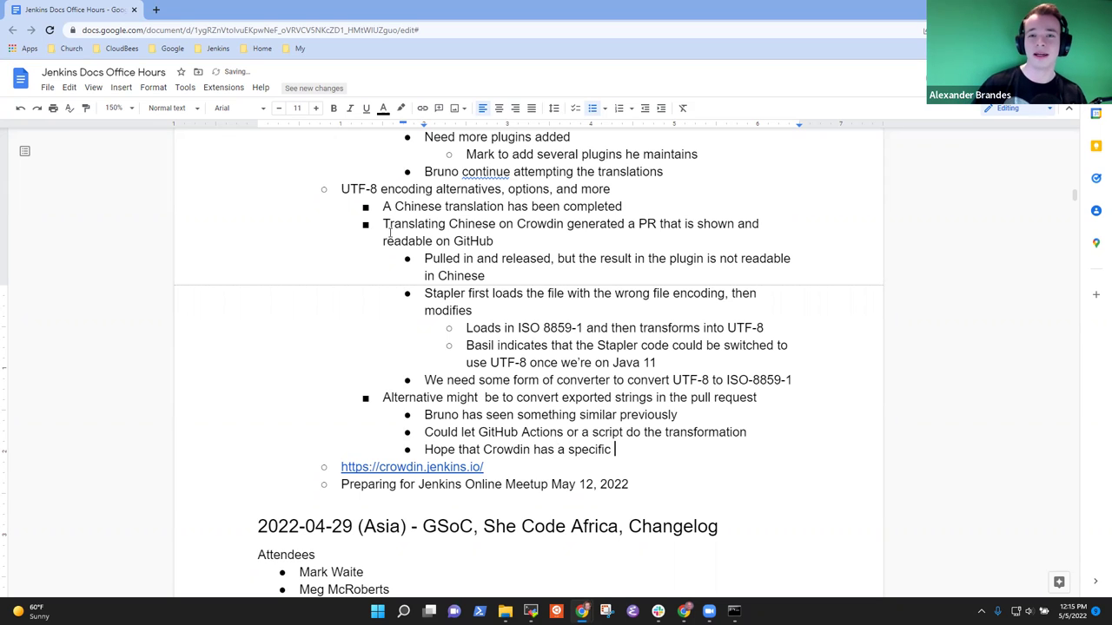
{"action": "key", "text": "BackSpace"}
{"action": "key", "text": "BackSpace"}
{"action": "key", "text": "BackSpace"}
{"action": "type", "text": "on"}
Add the bullet "Once Jenkins requires Java 11, then we can use UTF-8 properties" after the Crowdin solution bullet
{"action": "key", "text": "Return"}
{"action": "type", "text": "Once "}
{"action": "type", "text": "the"}
{"action": "key", "text": "BackSpace"}
{"action": "key", "text": "BackSpace"}
{"action": "key", "text": "BackSpace"}
{"action": "key", "text": "BackSpace"}
{"action": "type", "text": "Jenkins "}
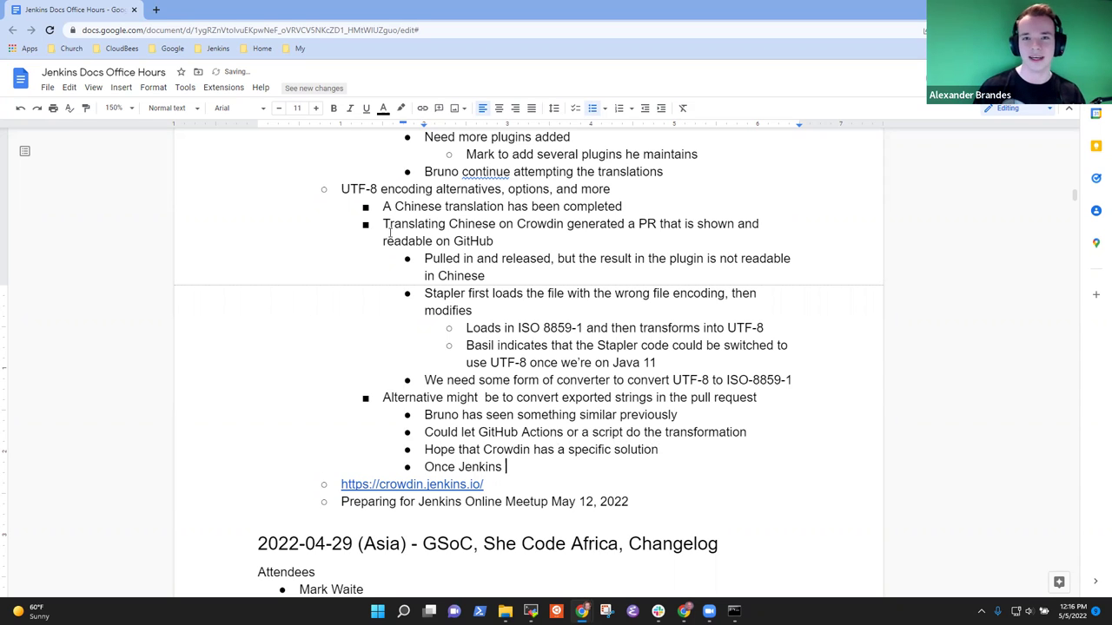
{"action": "type", "text": "requires Java 11"}
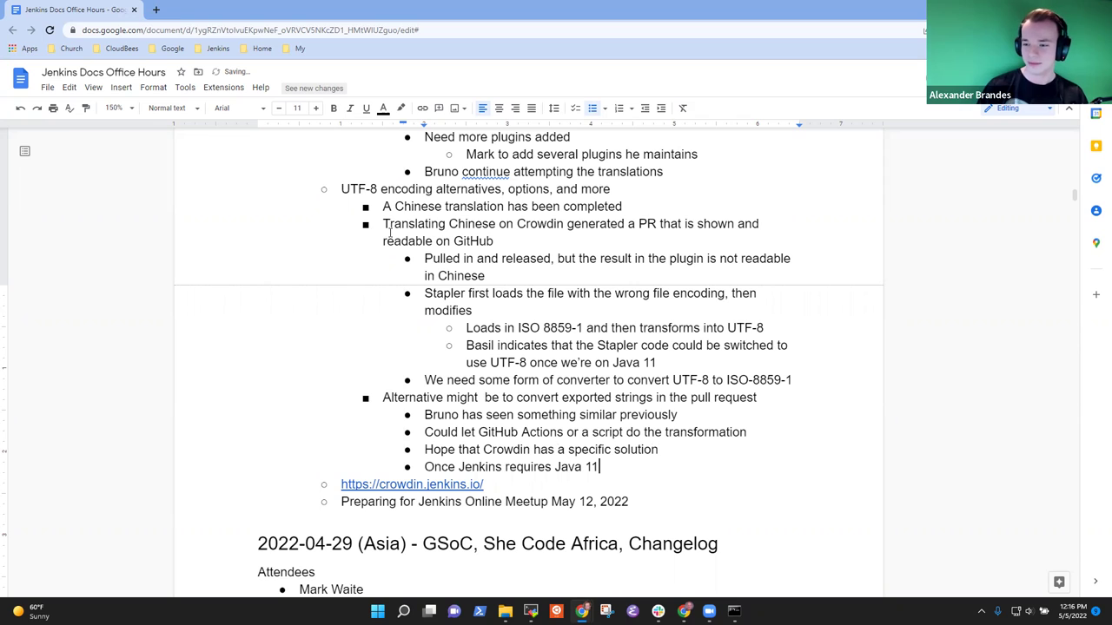
{"action": "type", "text": ", then we can u"}
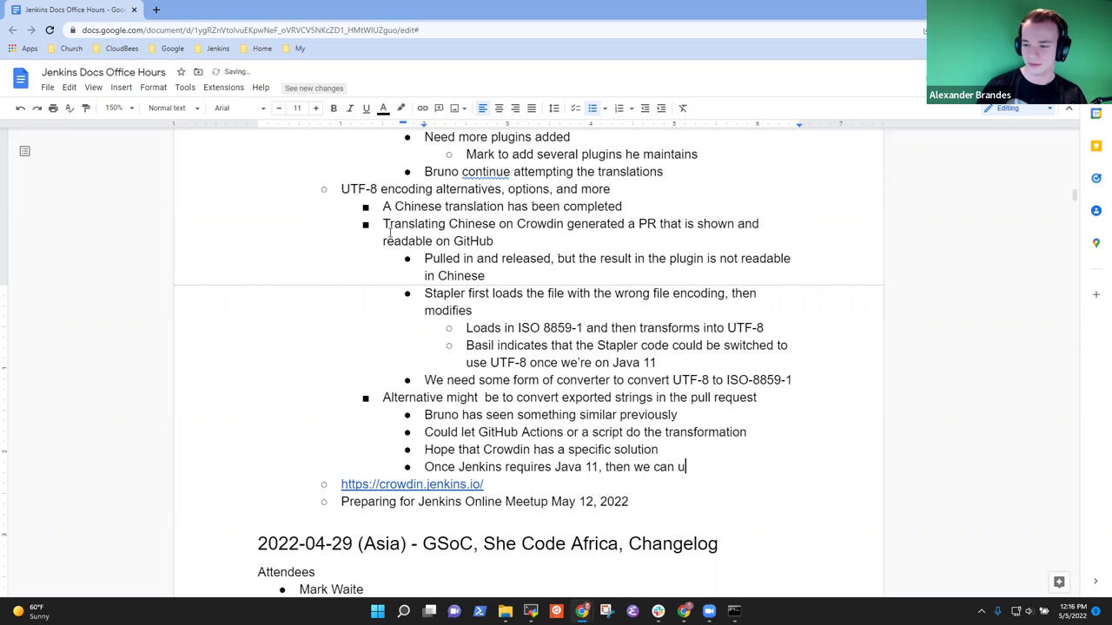
{"action": "type", "text": "se UTF-8 "}
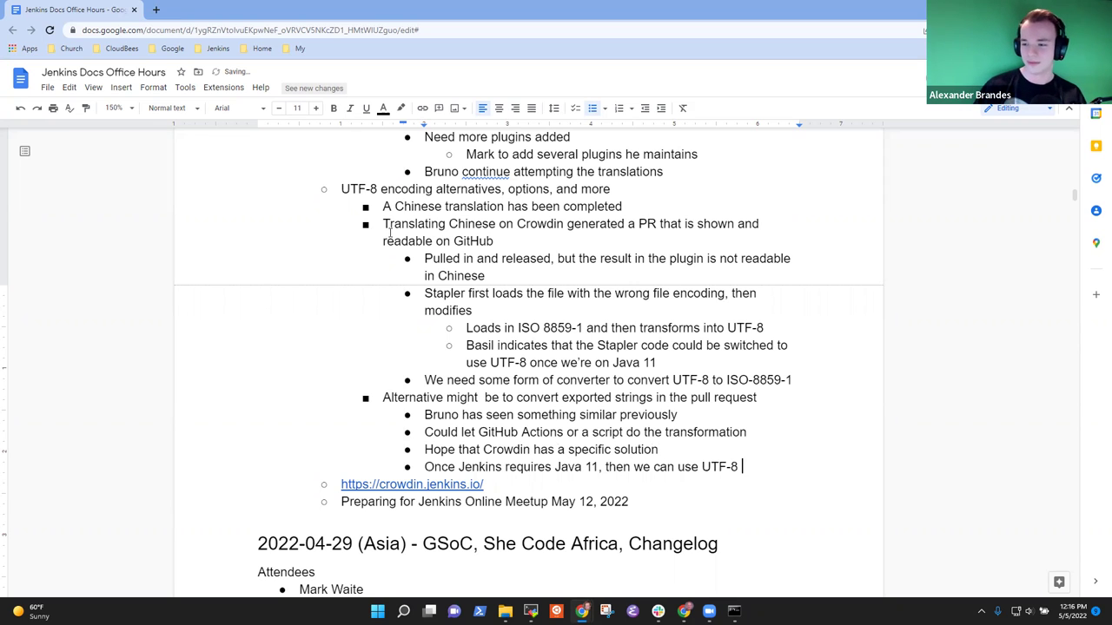
{"action": "type", "text": "properties"}
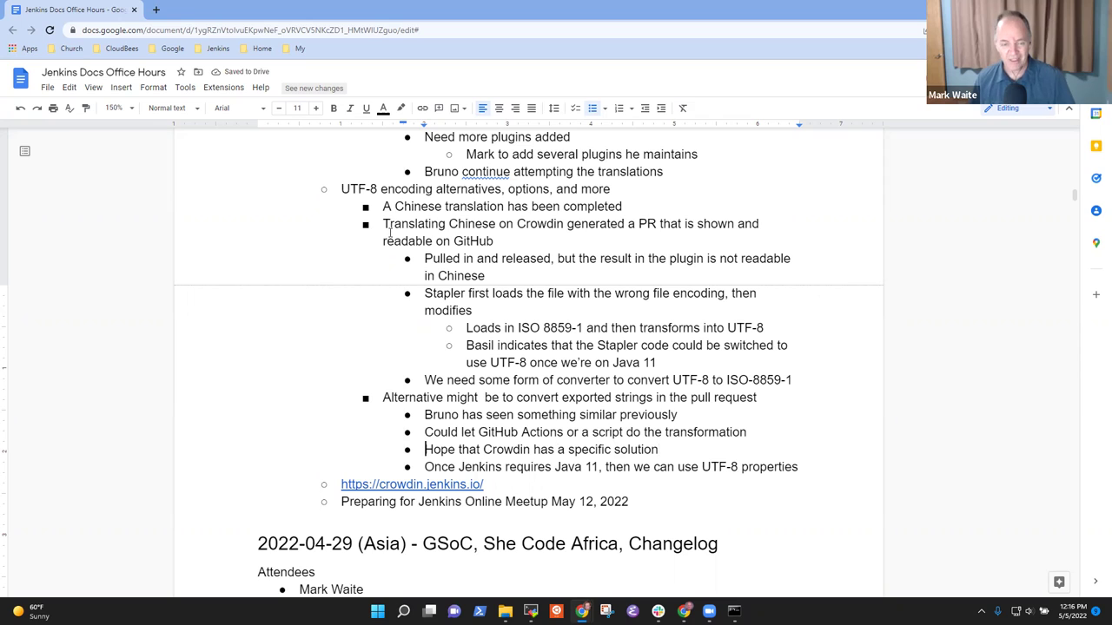
{"action": "key", "text": "Up"}
{"action": "key", "text": "shift+Home"}
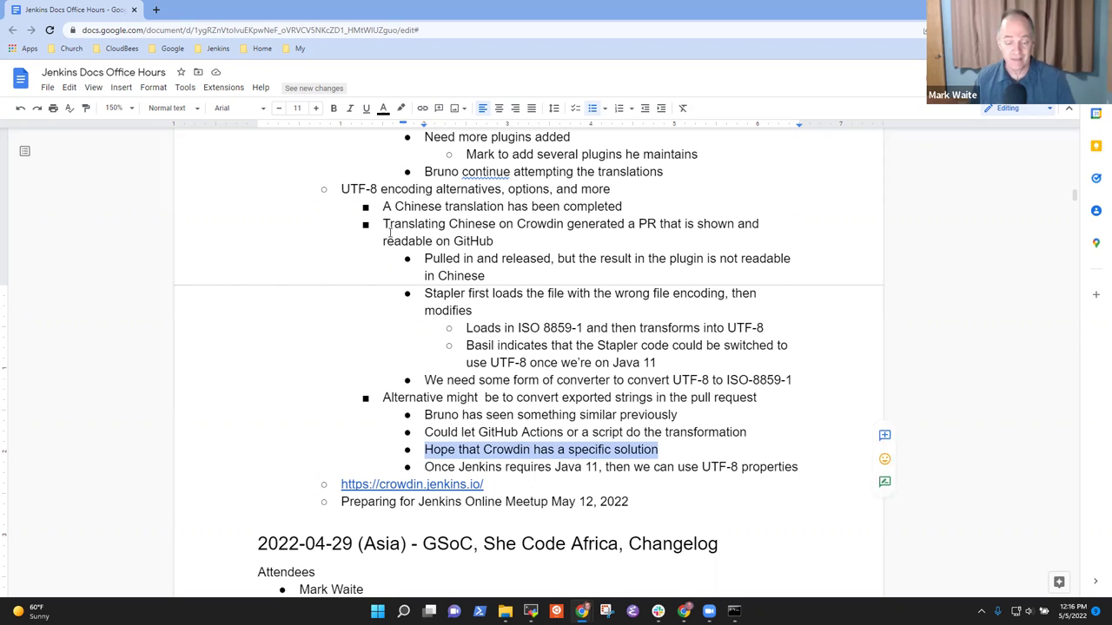
{"action": "key", "text": "Down"}
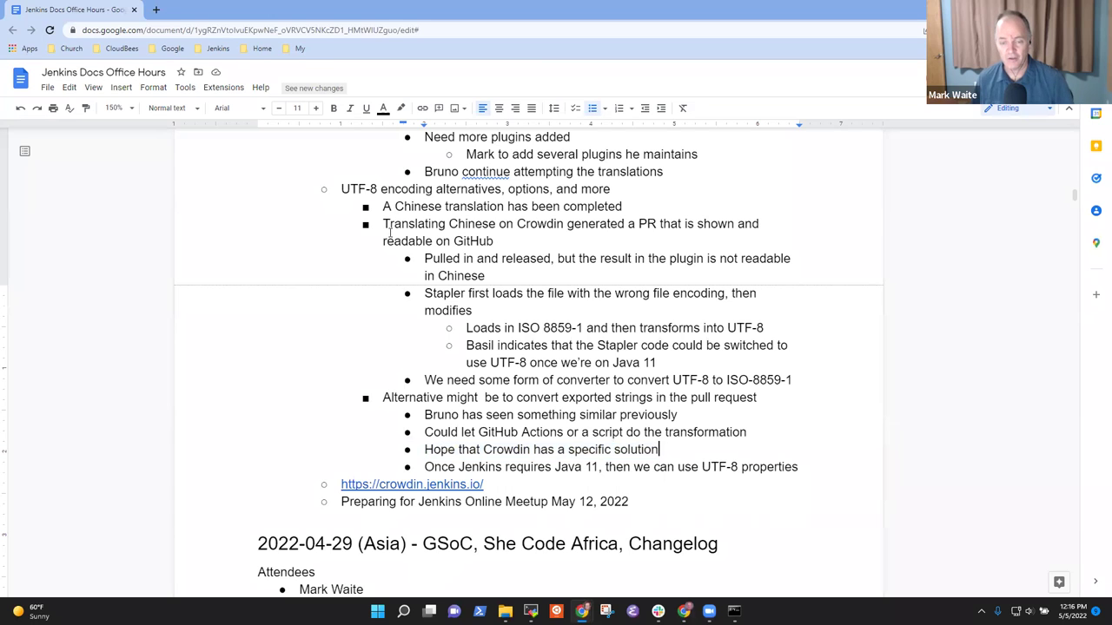
{"action": "key", "text": "shift+End"}
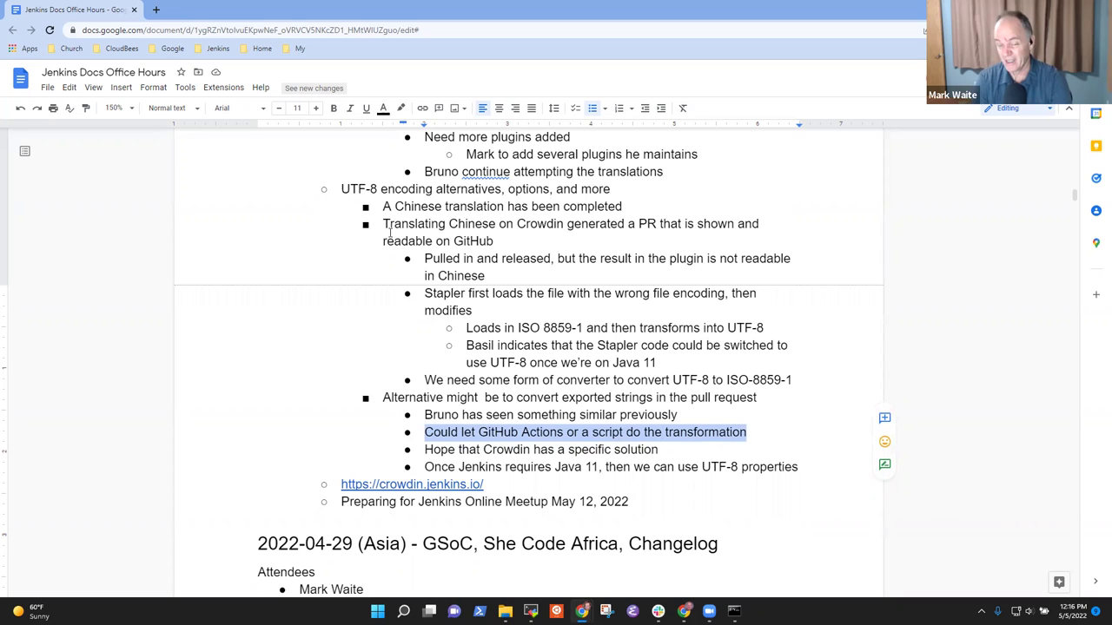
{"action": "key", "text": "Down"}
{"action": "key", "text": "Down"}
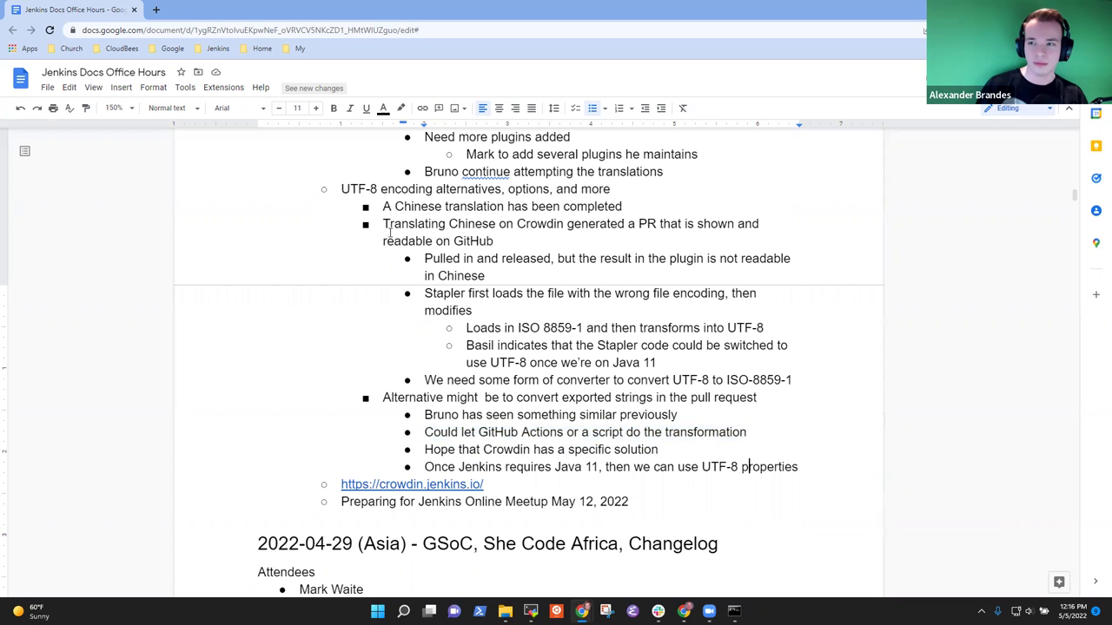
{"action": "key", "text": "shift+End"}
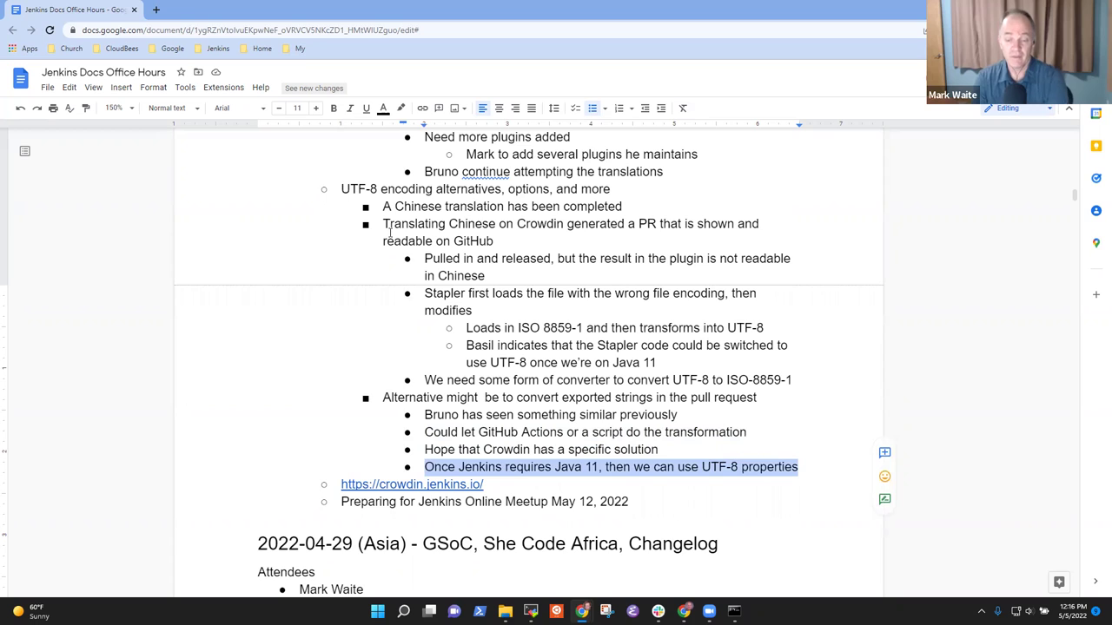
Reword the end of the Java 11 bullet to read "then we can update Stapler to use the new Property facility with UTF-8 properties"
{"action": "key", "text": "Left"}
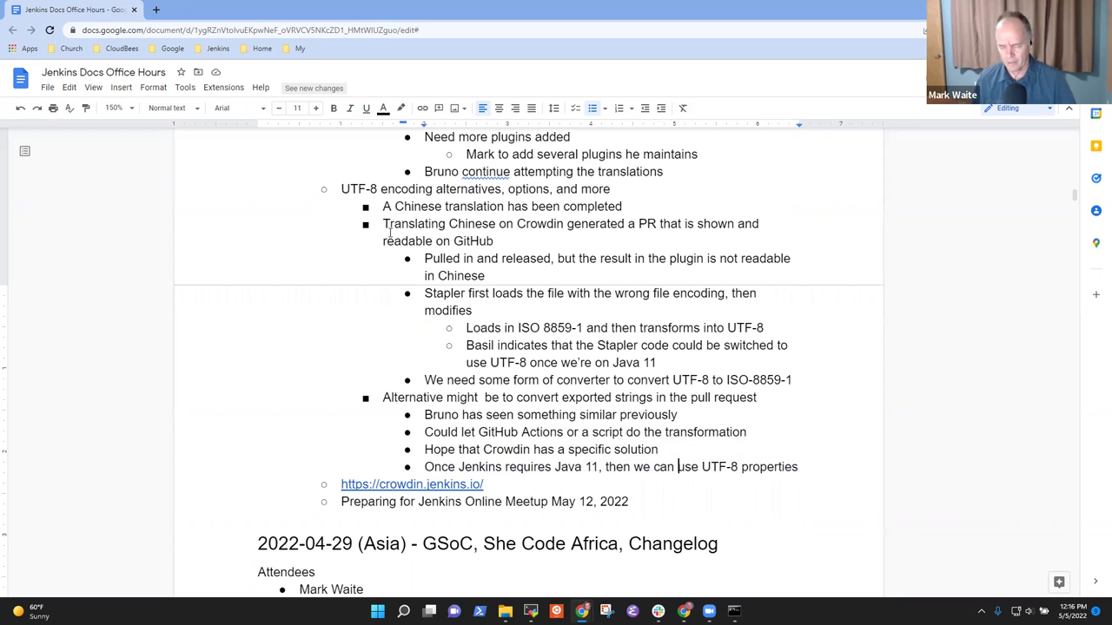
{"action": "type", "text": "update Stapler to use"}
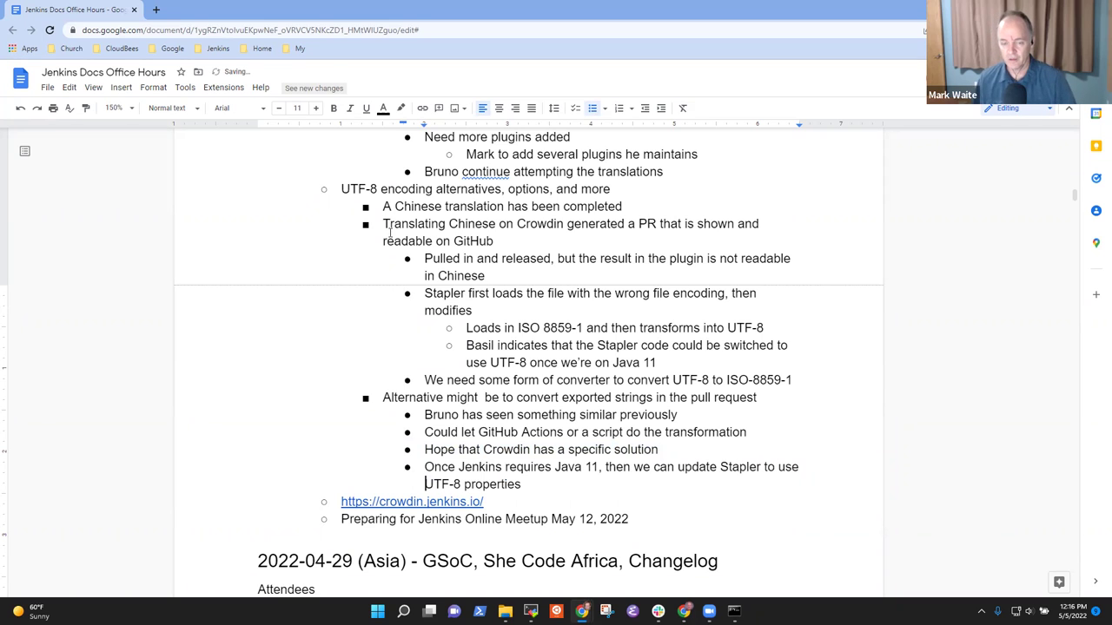
{"action": "type", "text": " new "}
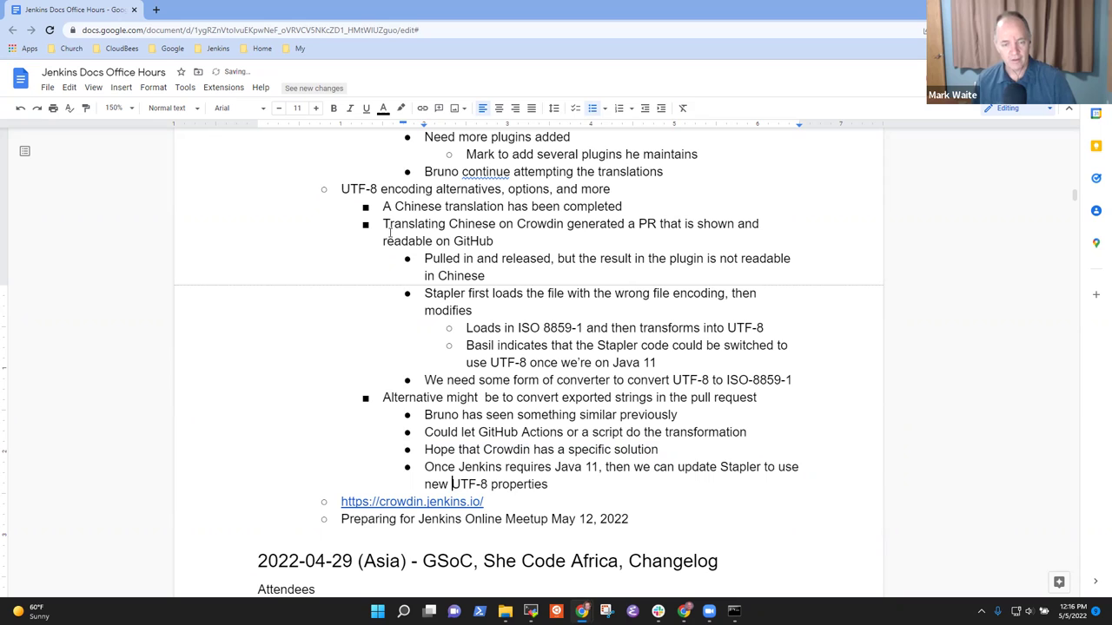
{"action": "type", "text": "Pr"}
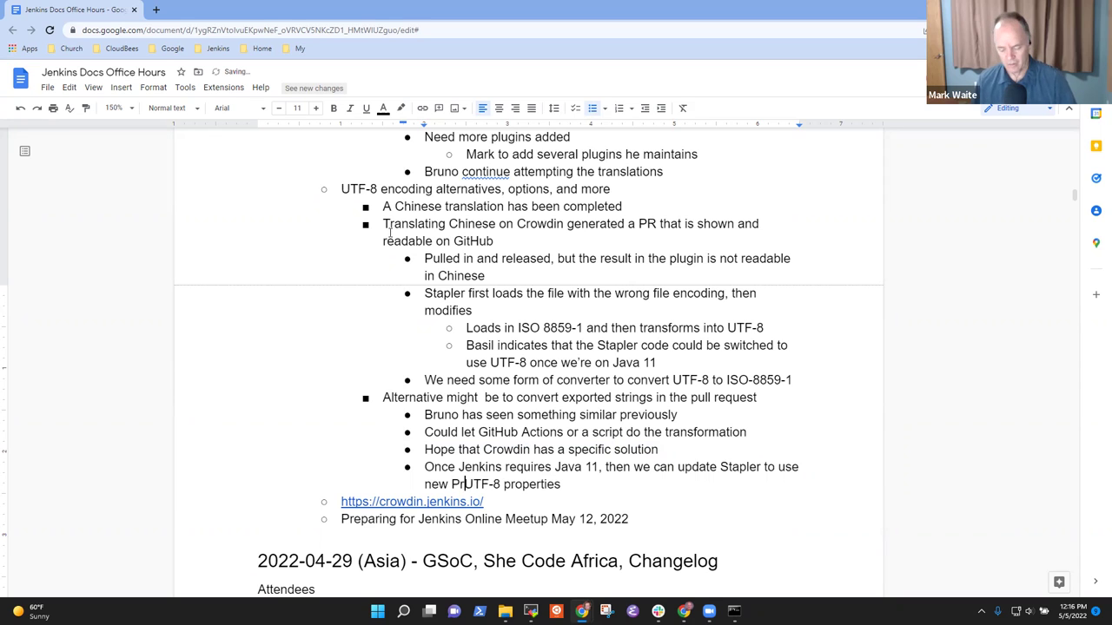
{"action": "type", "text": "operty fa"}
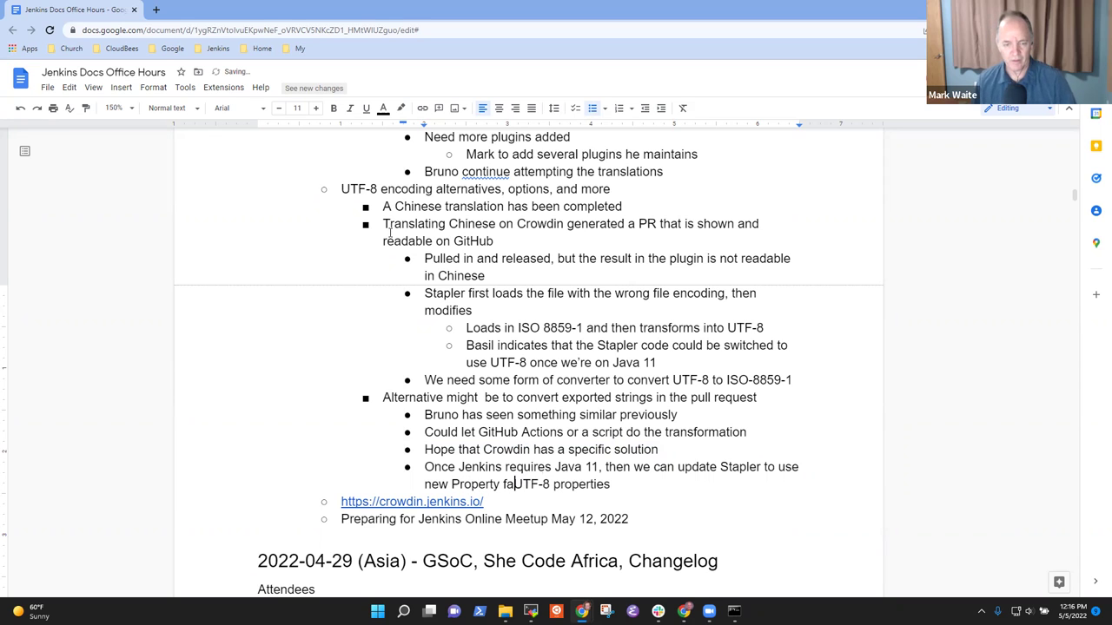
{"action": "type", "text": "cility with"}
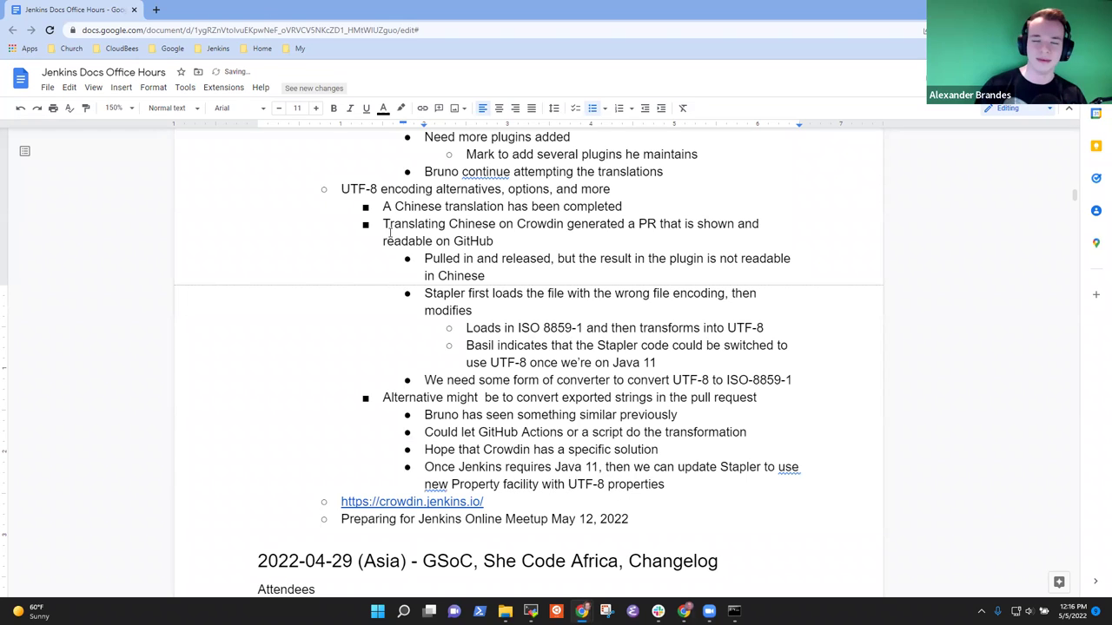
{"action": "key", "text": "ctrl+Left"}
{"action": "key", "text": "ctrl+Left"}
{"action": "key", "text": "ctrl+Left"}
{"action": "key", "text": "ctrl+Left"}
{"action": "type", "text": "the "}
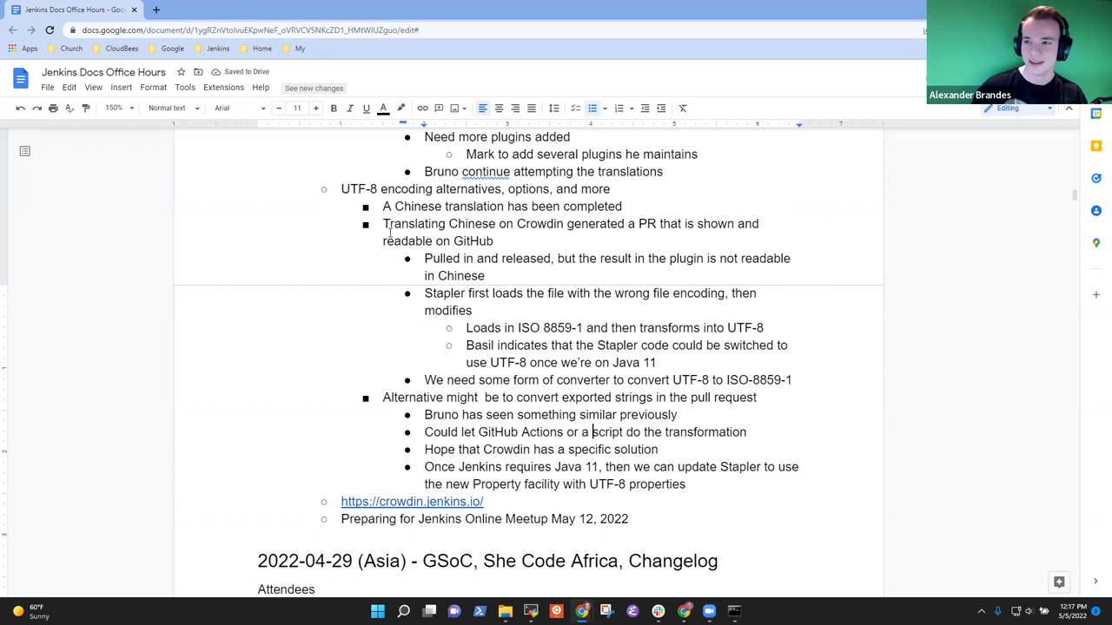
Reword the GitHub Actions bullet to "Could let GitHub Actions or another tool to do the transformation"
{"action": "type", "text": "nother to"}
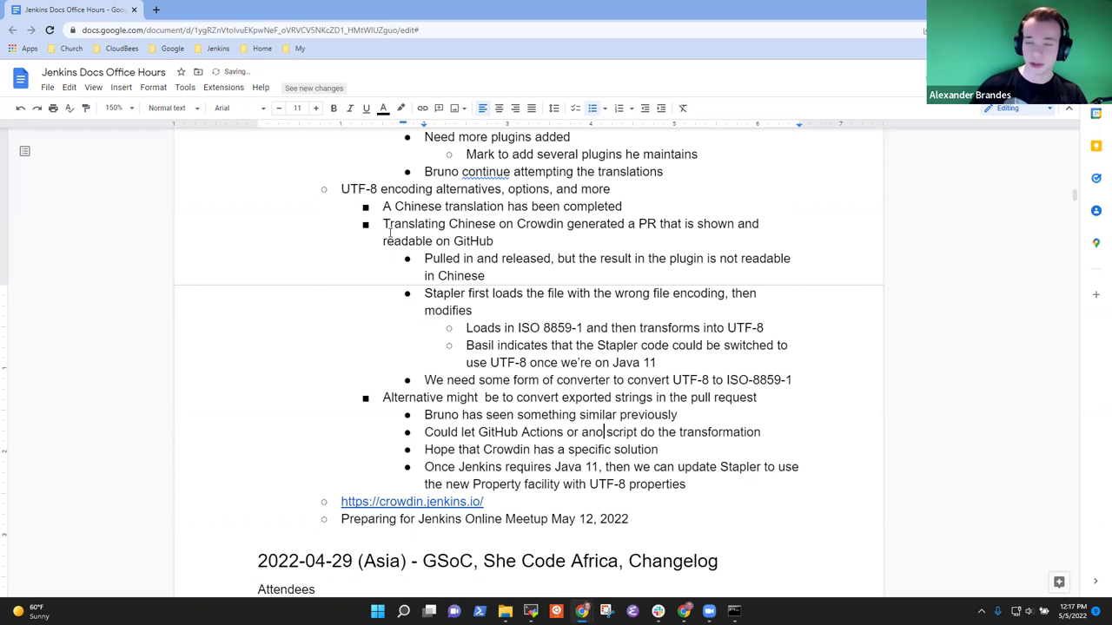
{"action": "type", "text": "ol"}
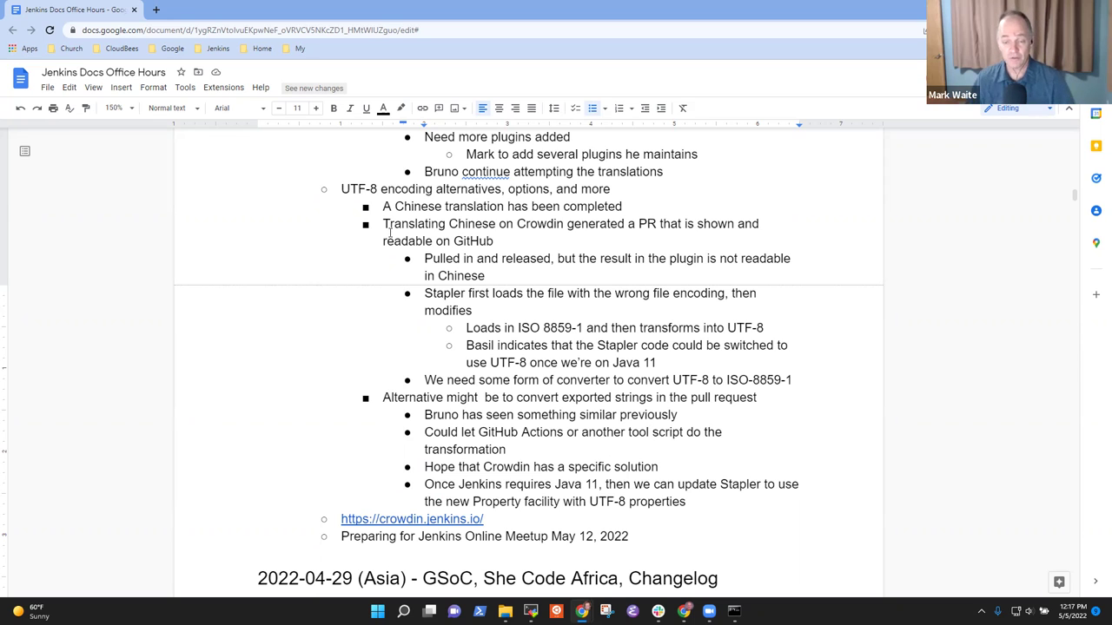
{"action": "type", "text": "or"}
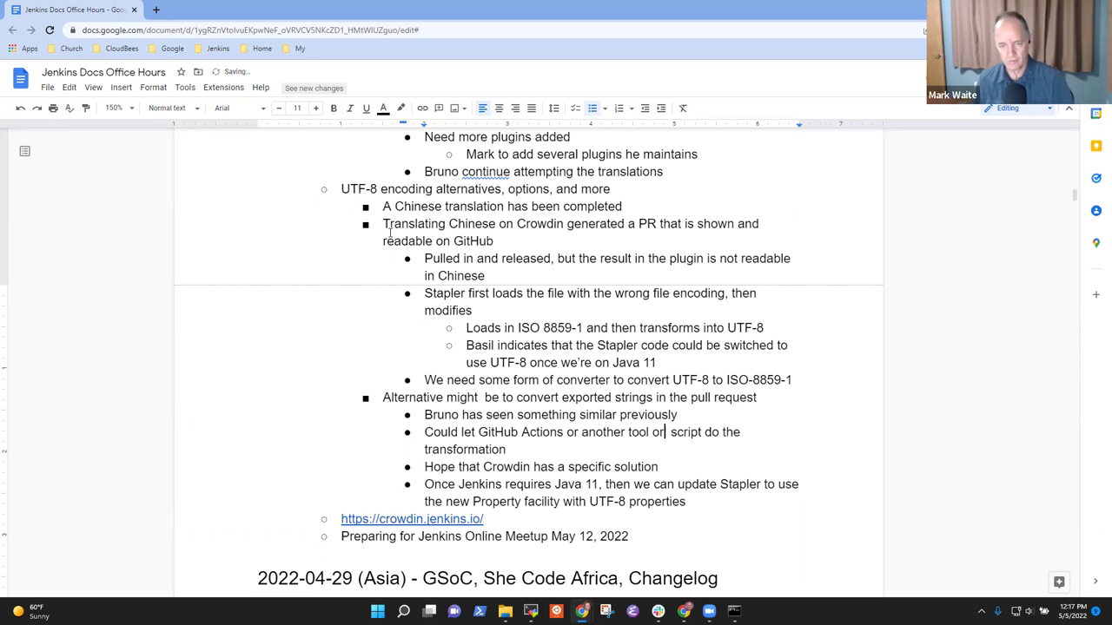
{"action": "key", "text": "ctrl+Left"}
{"action": "key", "text": "ctrl+shift+Right"}
{"action": "key", "text": "ctrl+shift+Right"}
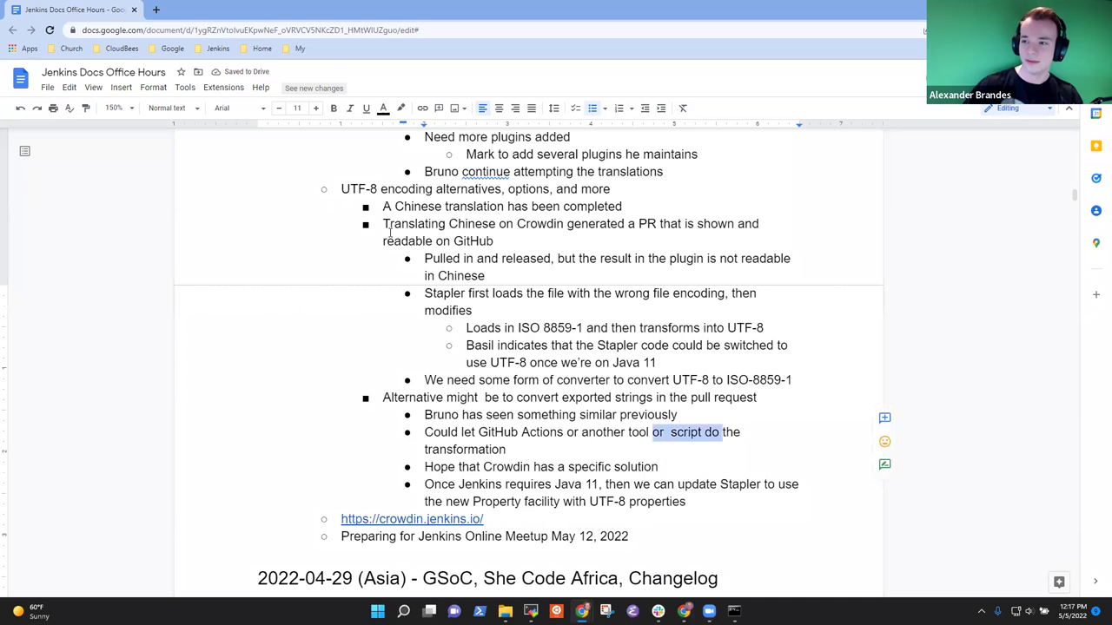
{"action": "type", "text": "to"}
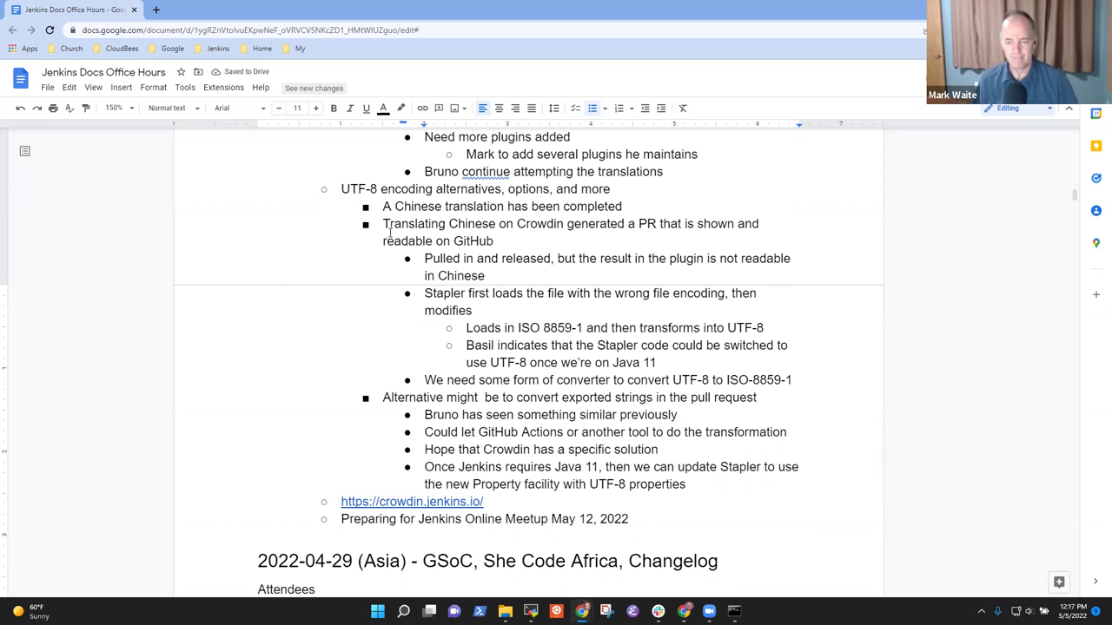
Add the sub-bullet "Gnu record or native2ascii" beneath the GitHub Actions bullet
{"action": "key", "text": "Return"}
{"action": "key", "text": "Tab"}
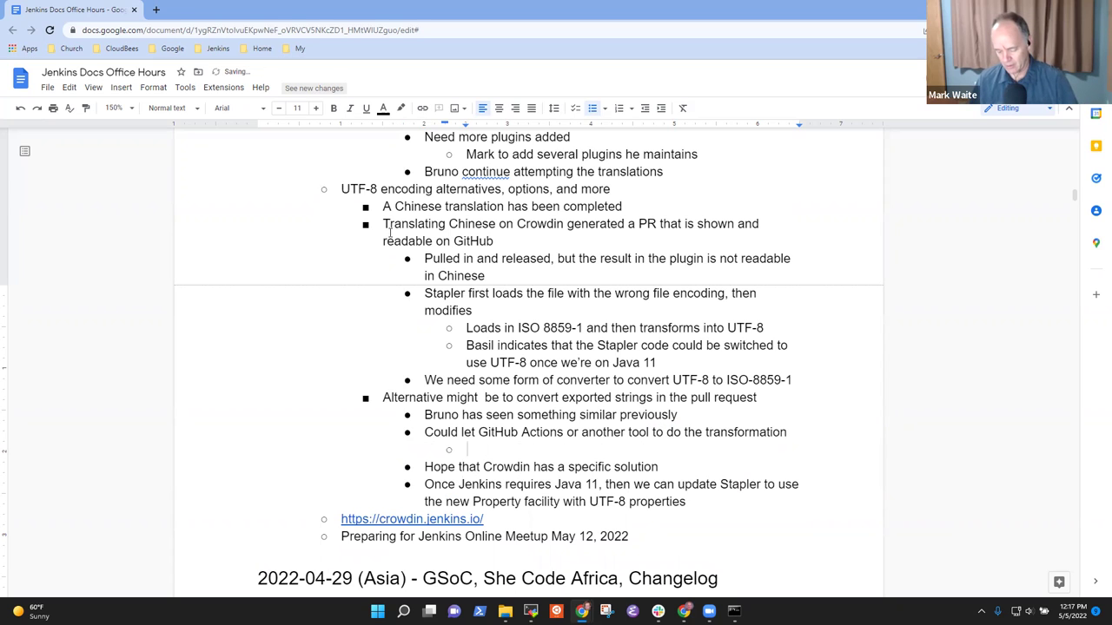
{"action": "type", "text": "Gnu record or native2ascii"}
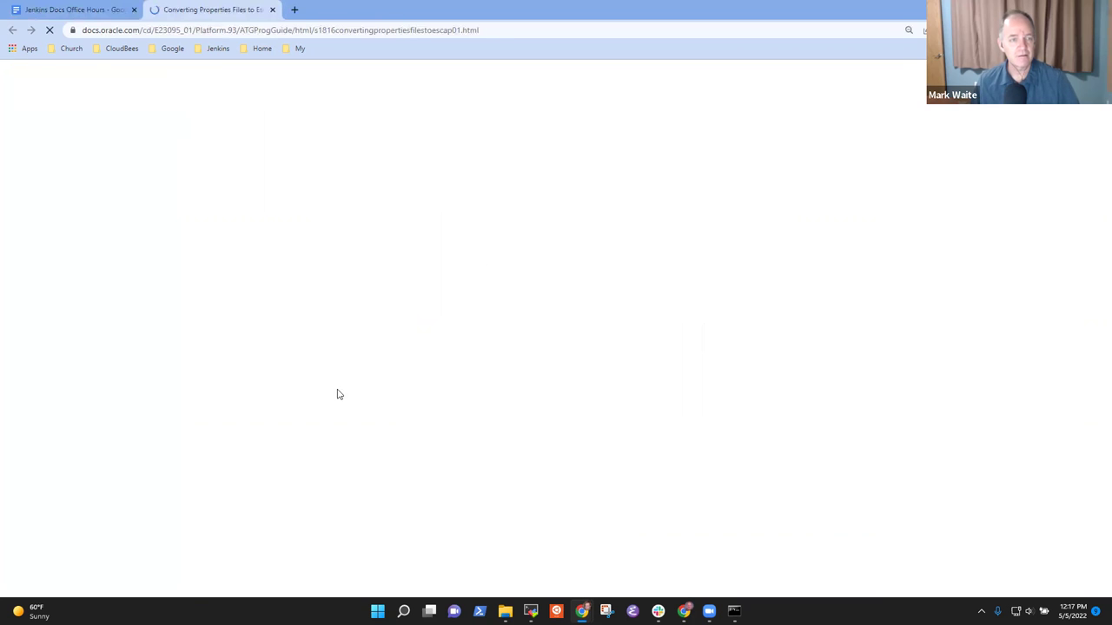
Link the word "native2ascii" in the notes to the Oracle documentation page on converting properties files
{"action": "left_click", "coordinate": [296, 26]}
{"action": "left_click", "coordinate": [85, 10]}
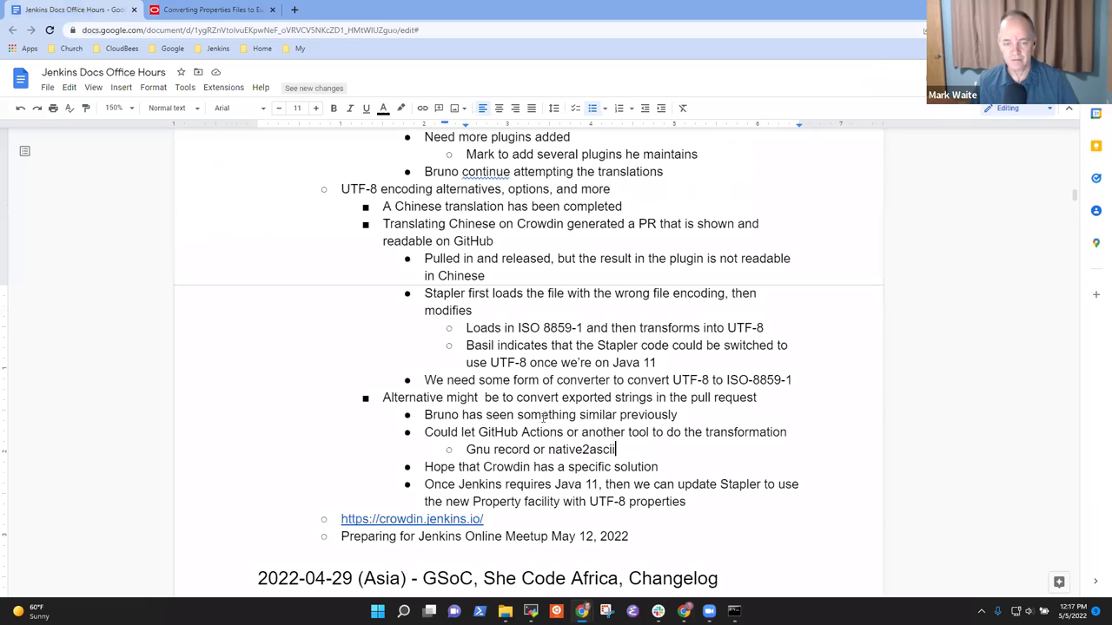
{"action": "key", "text": "End"}
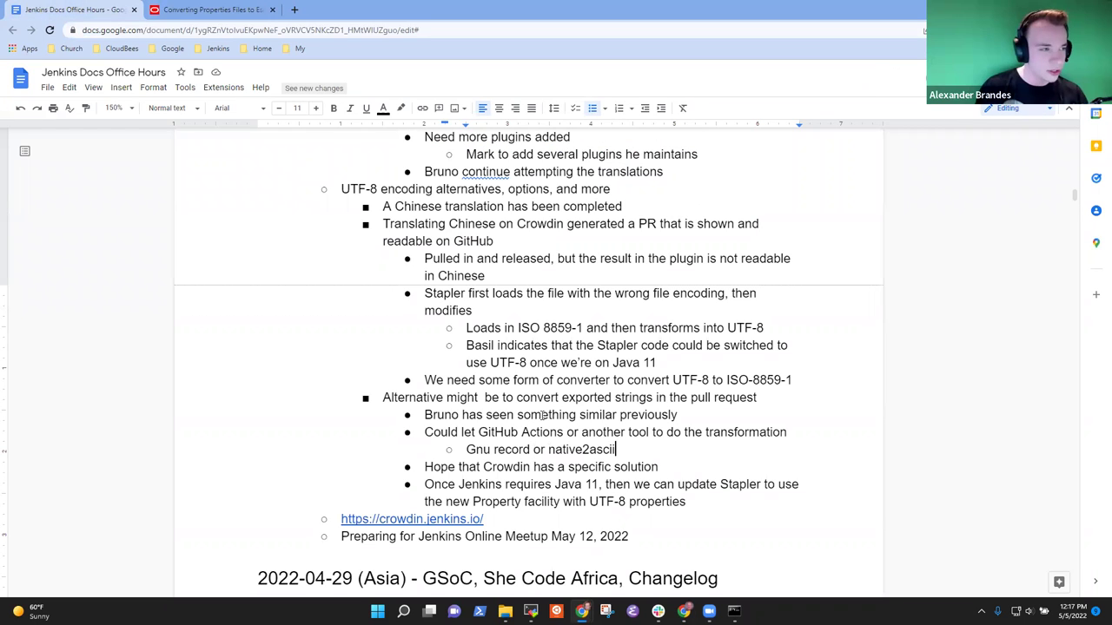
{"action": "key", "text": "ctrl+shift+Left"}
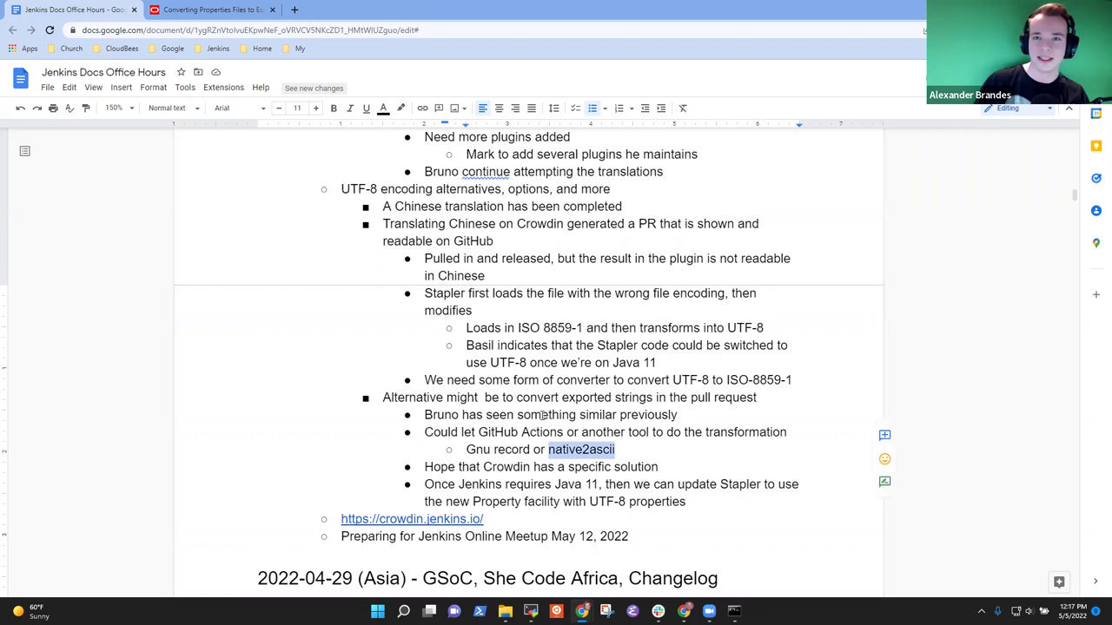
{"action": "key", "text": "ctrl+k"}
{"action": "key", "text": "ctrl+v"}
{"action": "key", "text": "Return"}
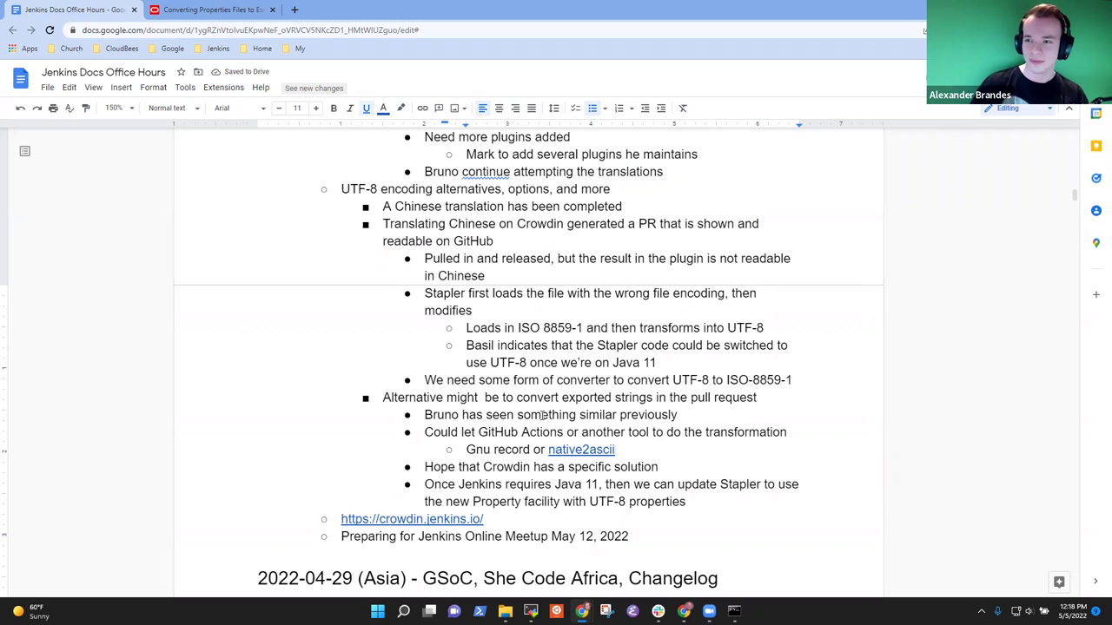
Add the bullet "Jelly and HTML help files are unaffected, use UTF-8 now" after the Java 11 bullet
{"action": "key", "text": "Down"}
{"action": "key", "text": "Down"}
{"action": "key", "text": "Down"}
{"action": "key", "text": "End"}
{"action": "key", "text": "Return"}
{"action": "type", "text": "Jelly and HT"}
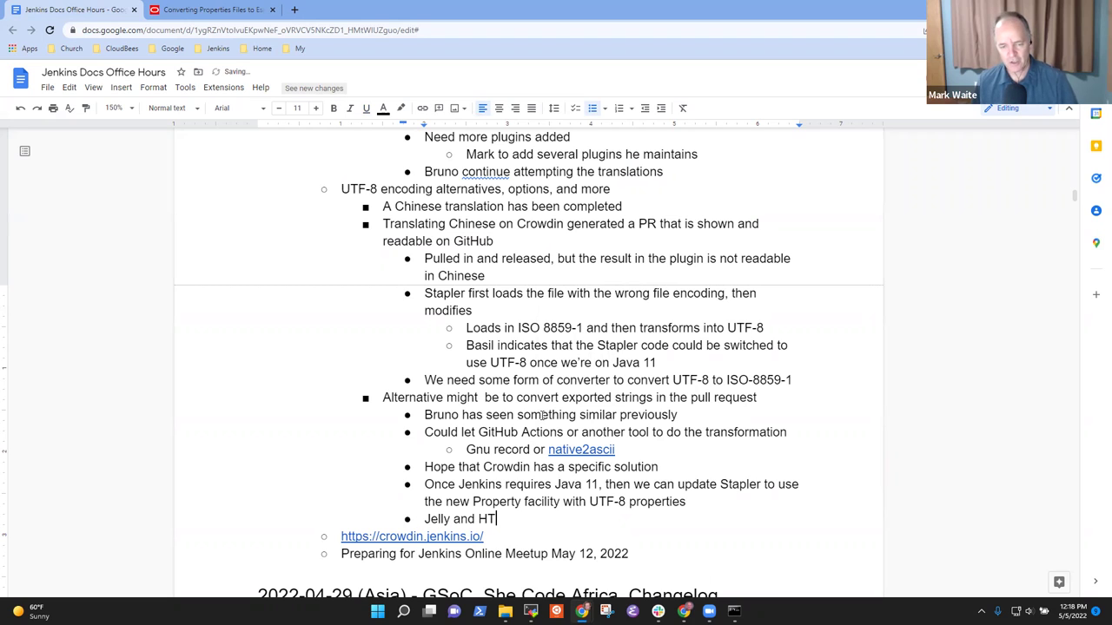
{"action": "type", "text": "ML help f"}
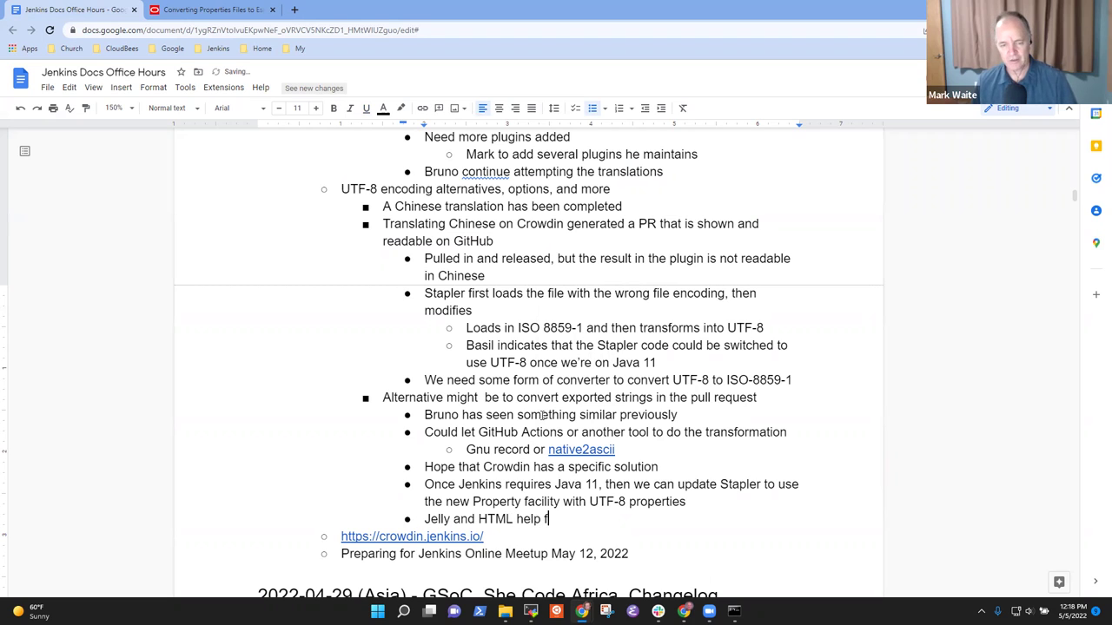
{"action": "type", "text": "iles are unaffe"}
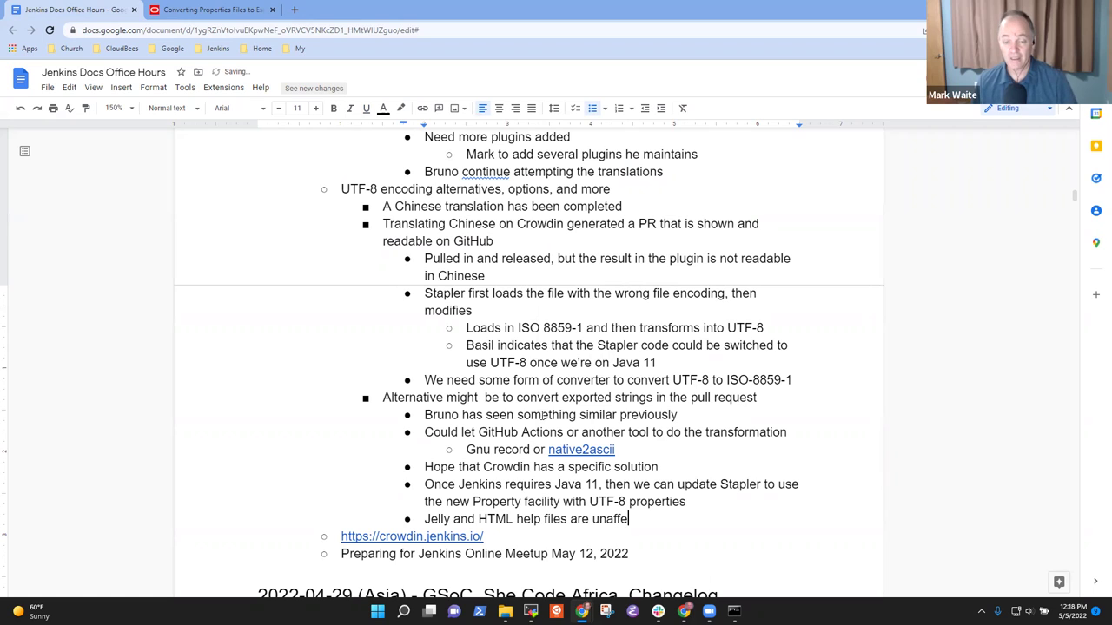
{"action": "type", "text": "cted, use "}
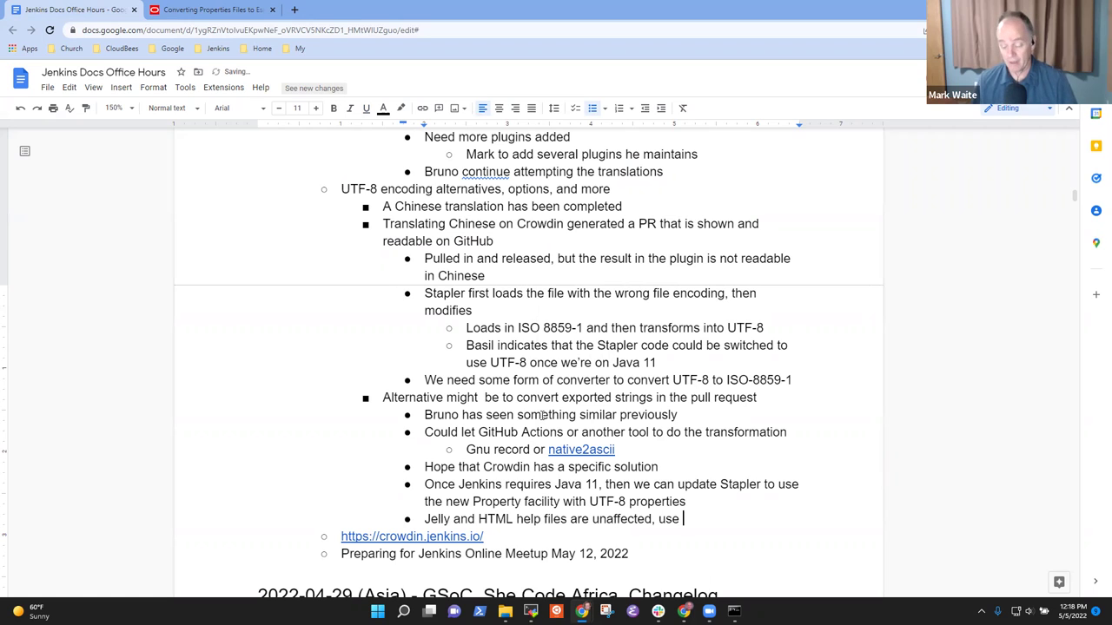
{"action": "type", "text": "UTF-8 now"}
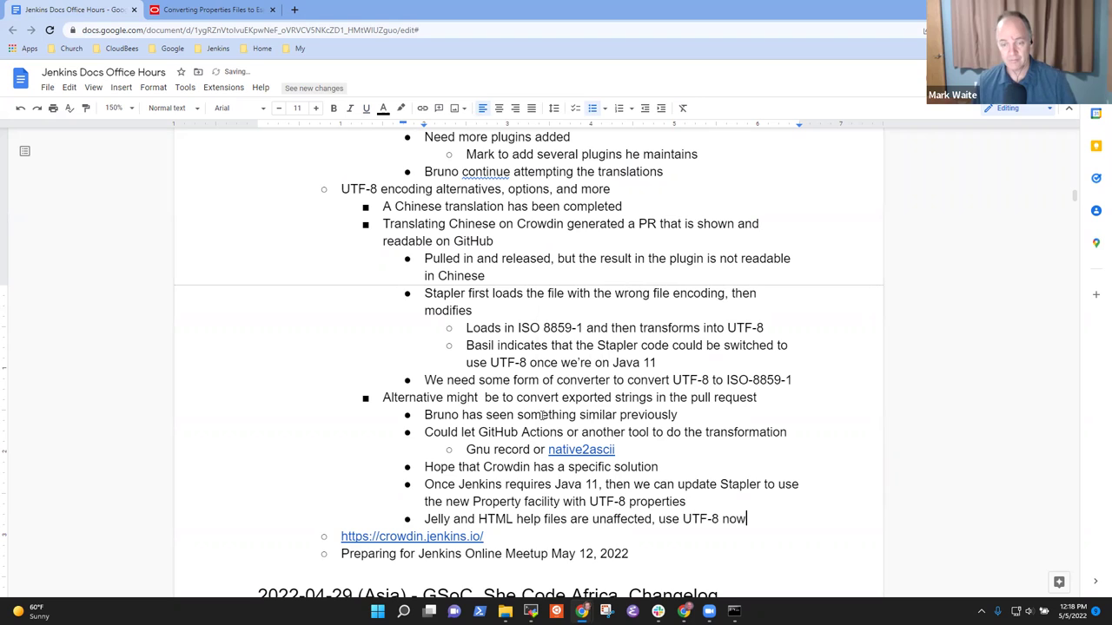
Add the bullet "Java property files are affected" below the Jelly and HTML bullet
{"action": "key", "text": "Return"}
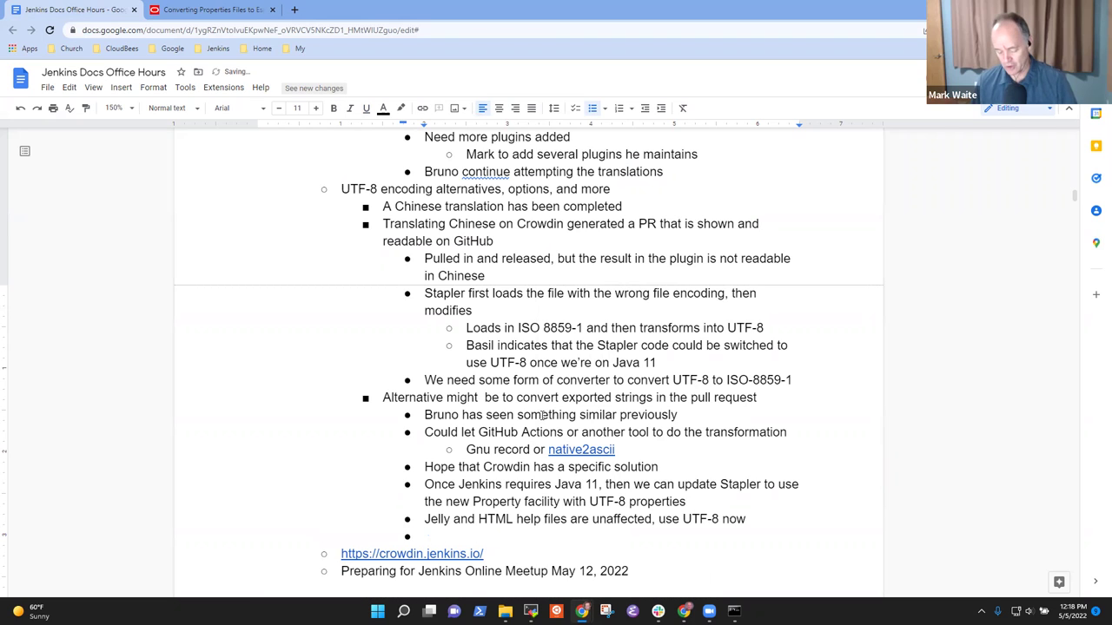
{"action": "type", "text": "Java propert"}
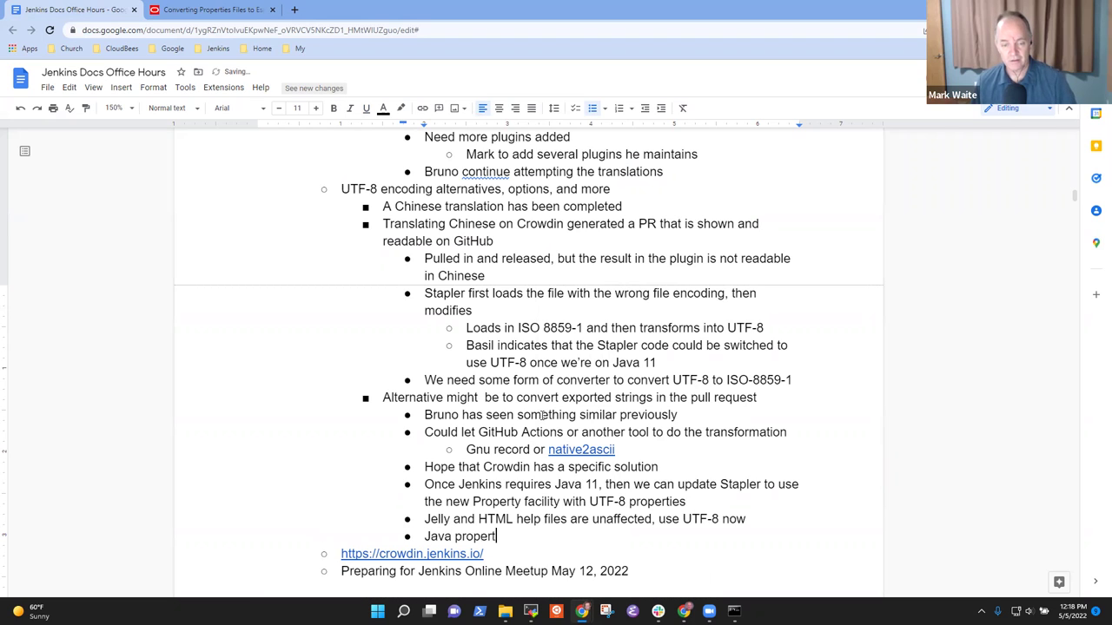
{"action": "type", "text": "y files ar"}
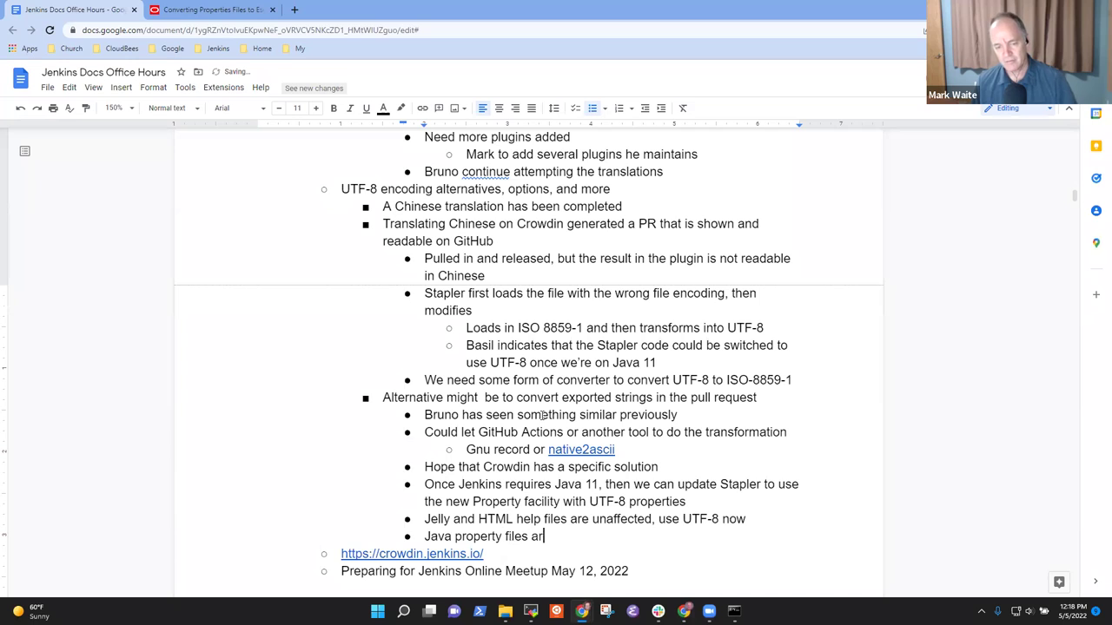
{"action": "type", "text": "e affected"}
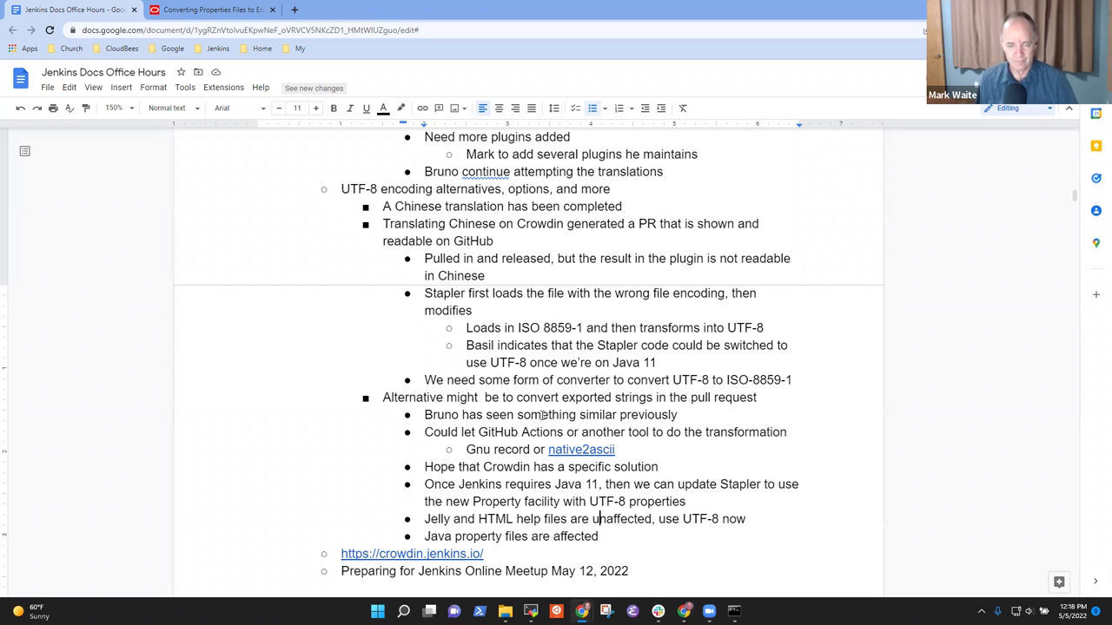
Indent the Jelly and HTML help files bullet one level beneath the Java 11 bullet
{"action": "key", "text": "Tab"}
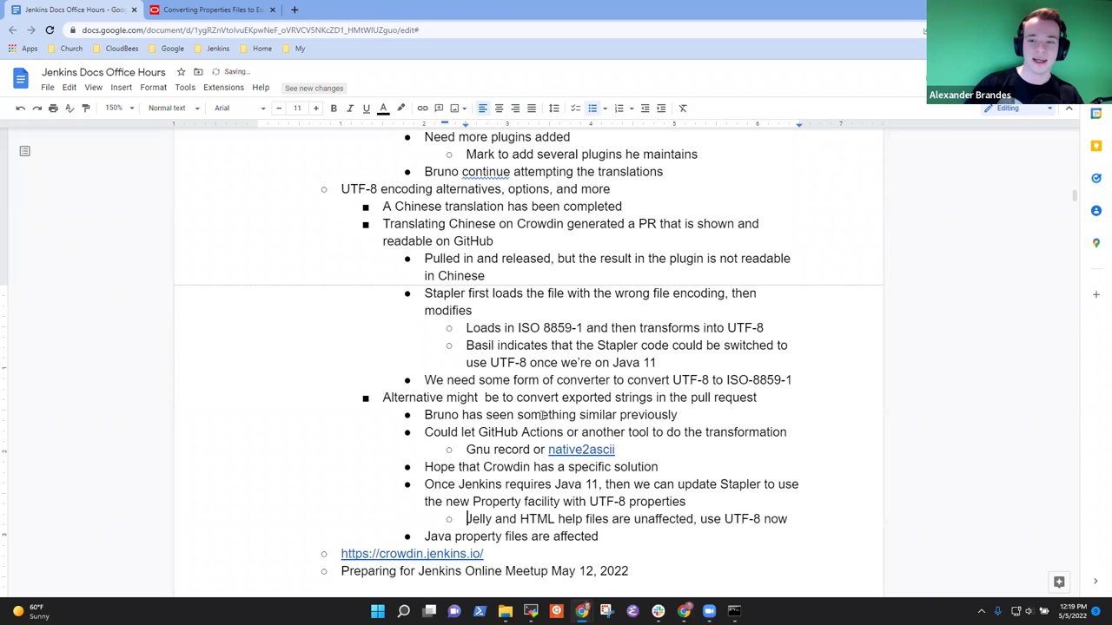
{"action": "key", "text": "Down"}
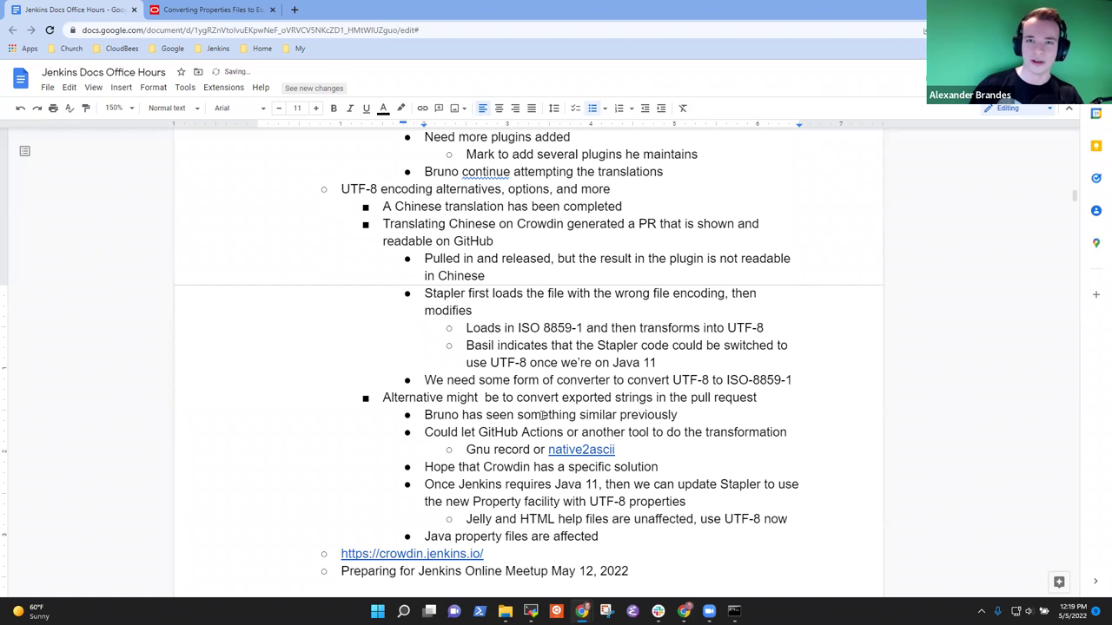
{"action": "key", "text": "Up"}
{"action": "key", "text": "Up"}
{"action": "key", "text": "ctrl+Right"}
{"action": "key", "text": "ctrl+Right"}
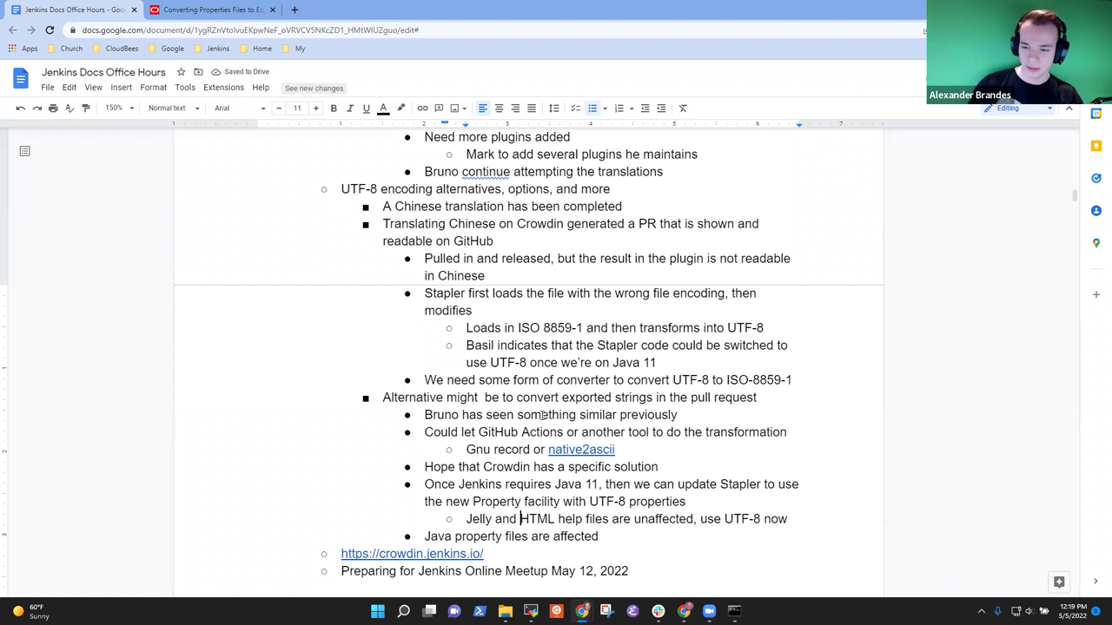
Insert ", groovy," after "Jelly" in the bullet about unaffected help files that use UTF-8
{"action": "key", "text": "Home"}
{"action": "key", "text": "Right"}
{"action": "key", "text": "Right"}
{"action": "key", "text": "Right"}
{"action": "key", "text": "Right"}
{"action": "key", "text": "Right"}
{"action": "type", "text": ", gro"}
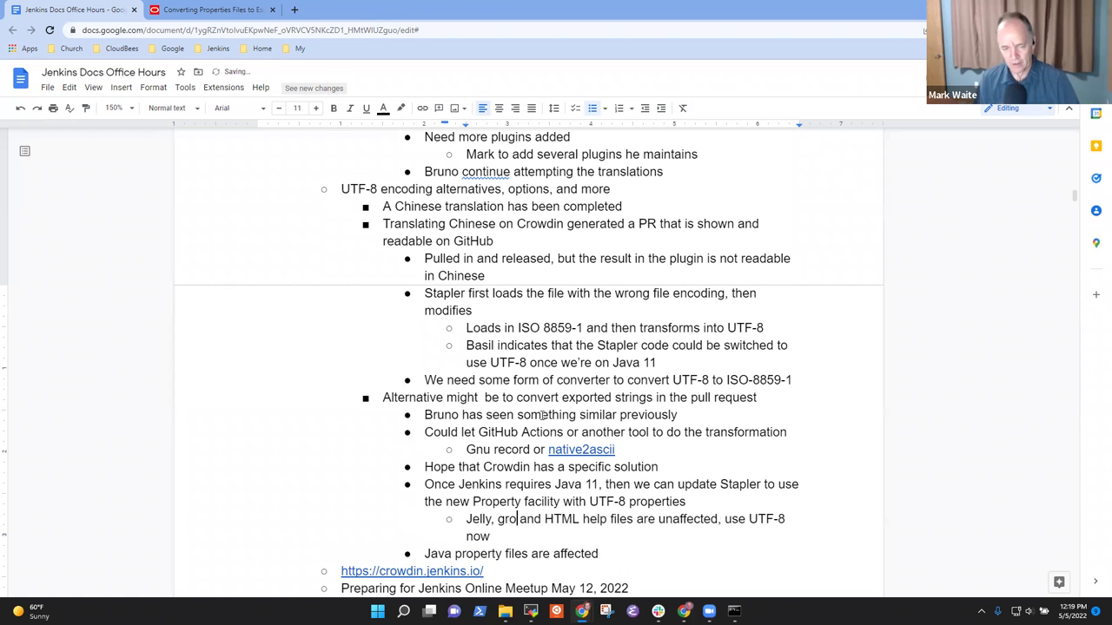
{"action": "type", "text": "ovy,"}
{"action": "key", "text": "Delete"}
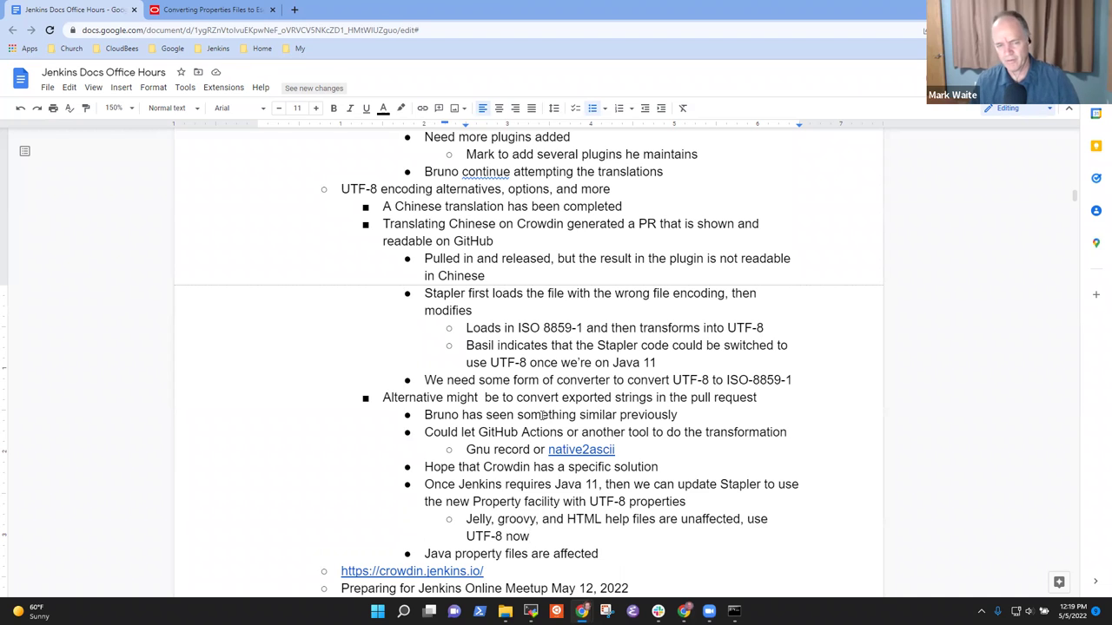
{"action": "left_click", "coordinate": [542, 519]}
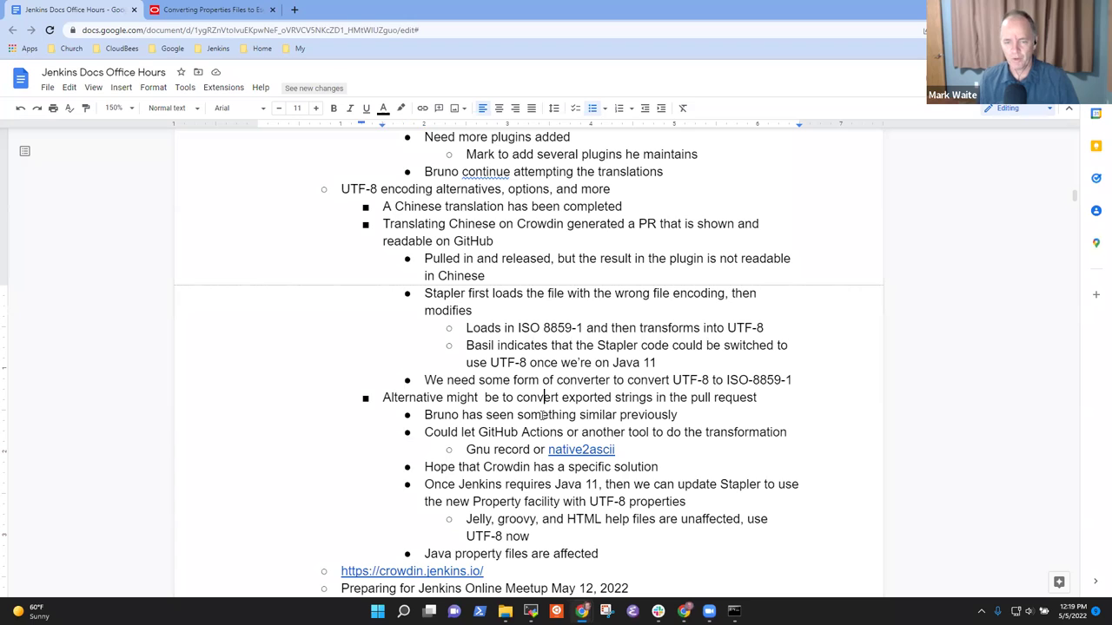
{"action": "key", "text": "Home"}
{"action": "key", "text": "shift+End"}
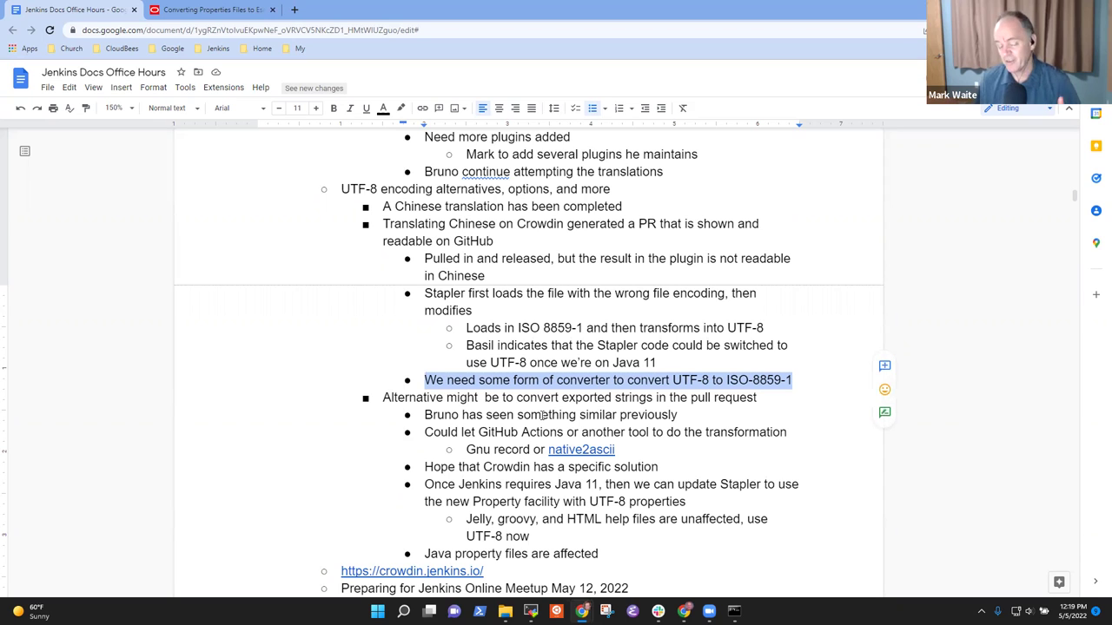
Correct the word "record" to "recode" in the bullet that mentions Gnu and native2ascii
{"action": "key", "text": "Down"}
{"action": "key", "text": "Down"}
{"action": "key", "text": "Down"}
{"action": "key", "text": "Down"}
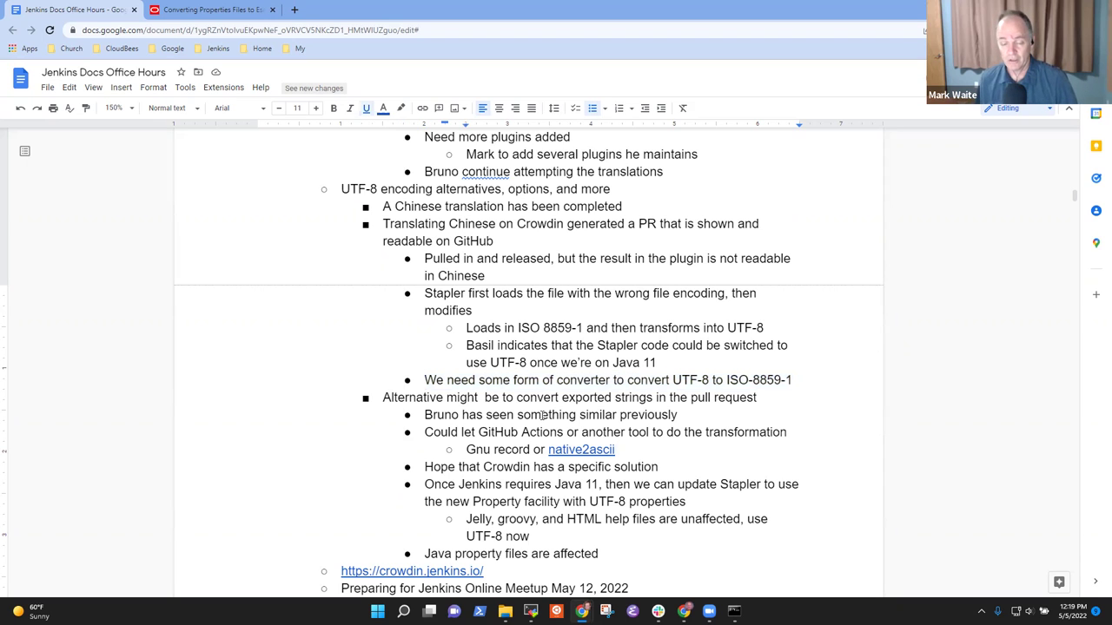
{"action": "key", "text": "ctrl+Left"}
{"action": "key", "text": "ctrl+Left"}
{"action": "key", "text": "ctrl+Left"}
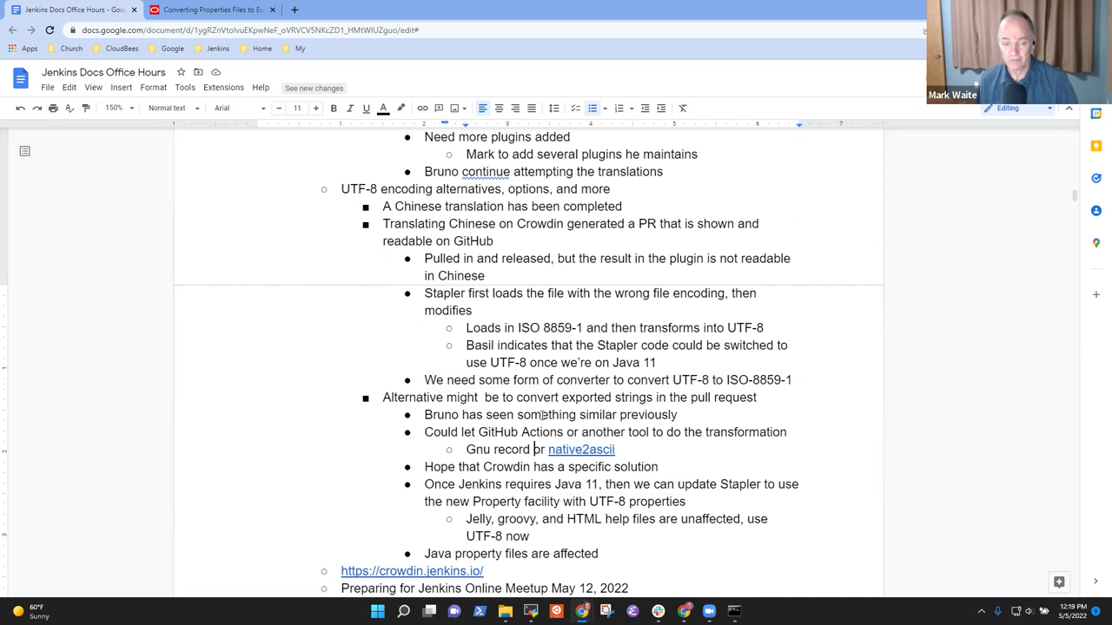
{"action": "key", "text": "ctrl+shift+Right"}
{"action": "type", "text": "recode"}
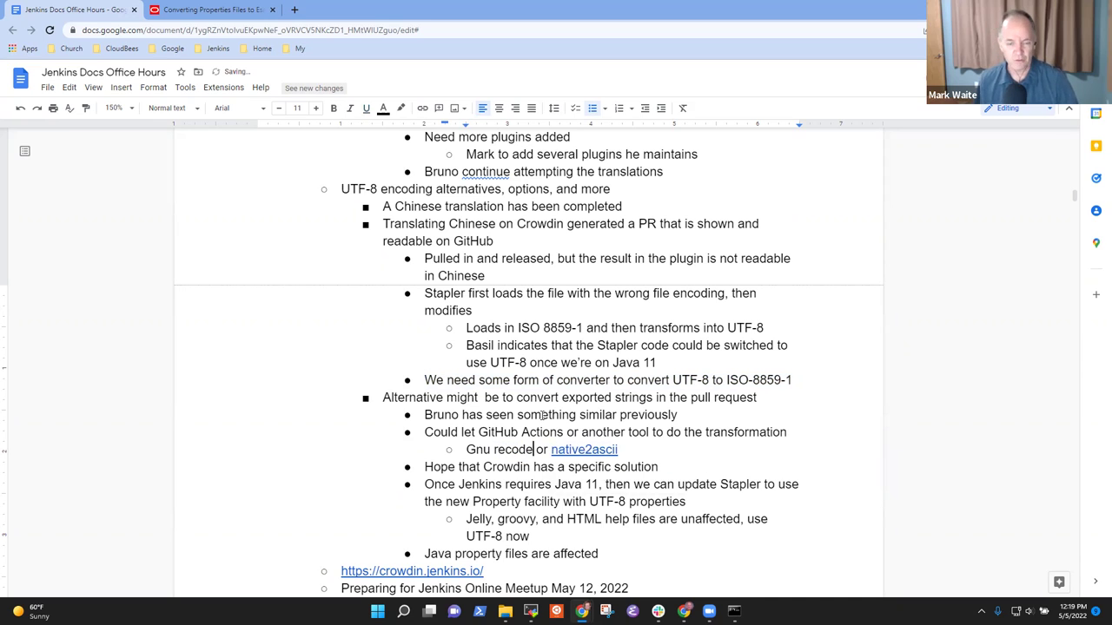
{"action": "key", "text": "End"}
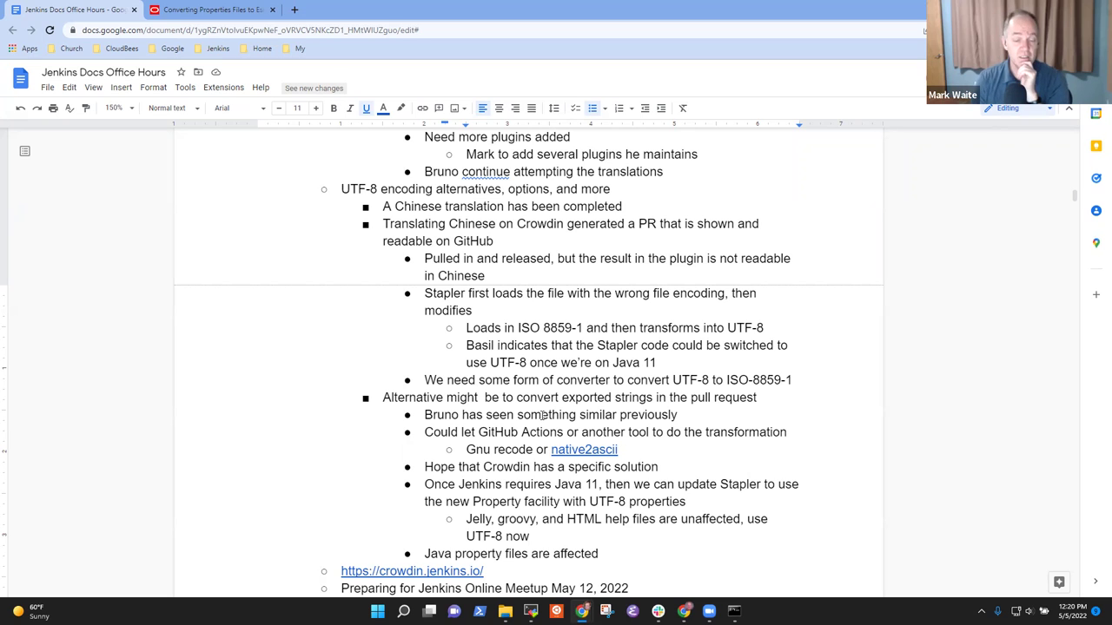
{"action": "key", "text": "Up"}
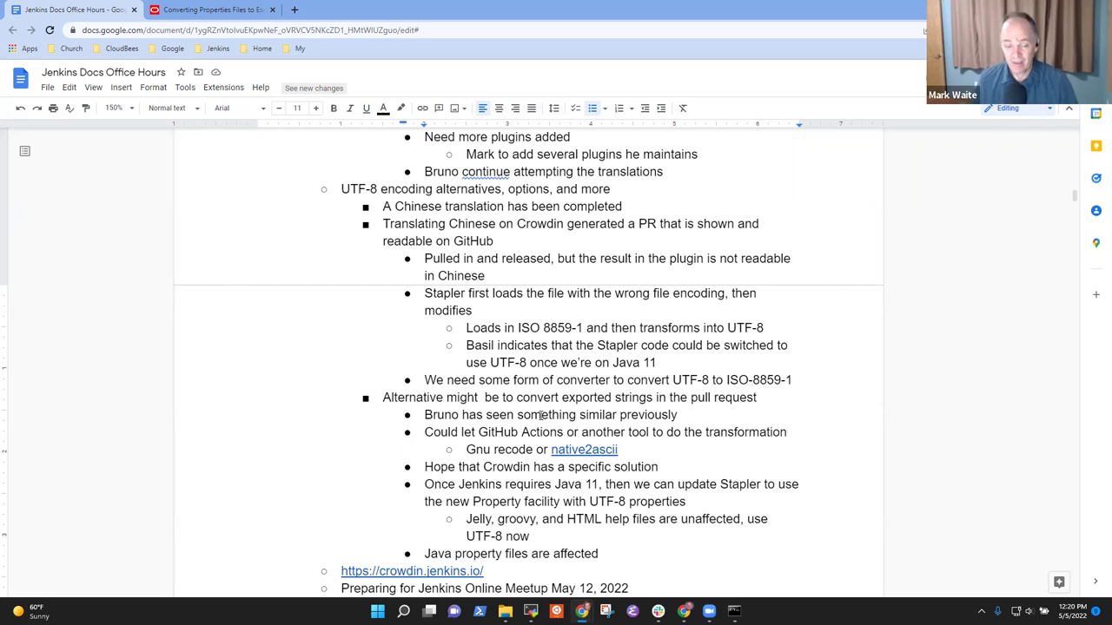
{"action": "left_click", "coordinate": [396, 190]}
{"action": "key", "text": "Home"}
{"action": "key", "text": "shift+End"}
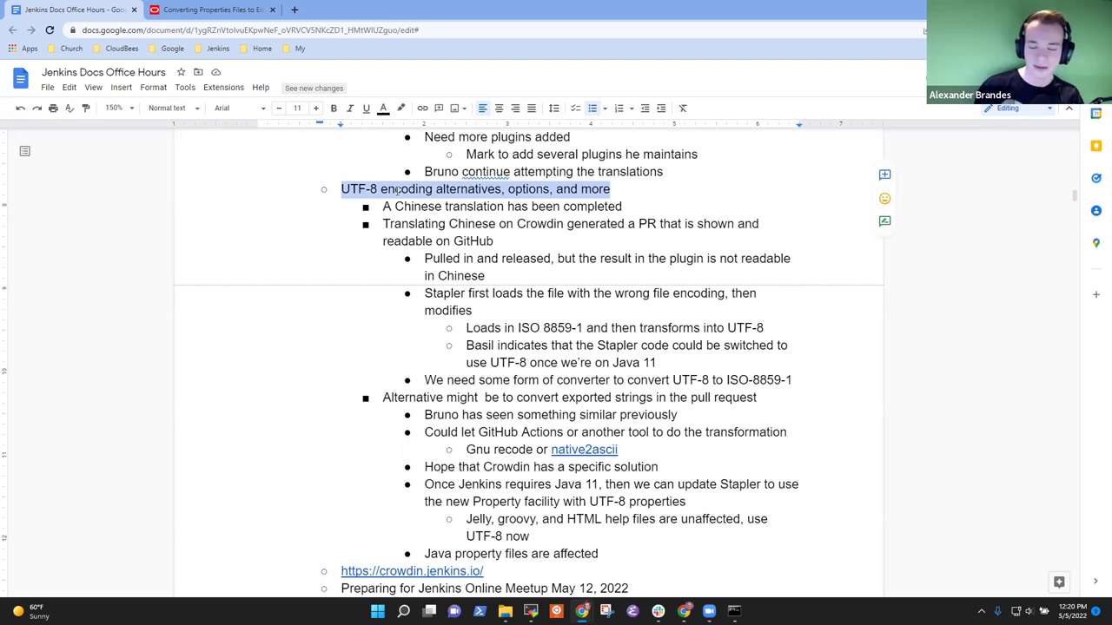
Delete the crowdin.jenkins.io link bullet above the Jenkins Online Meetup bullet
{"action": "scroll", "coordinate": [397, 190], "scroll_direction": "down", "scroll_amount": 3}
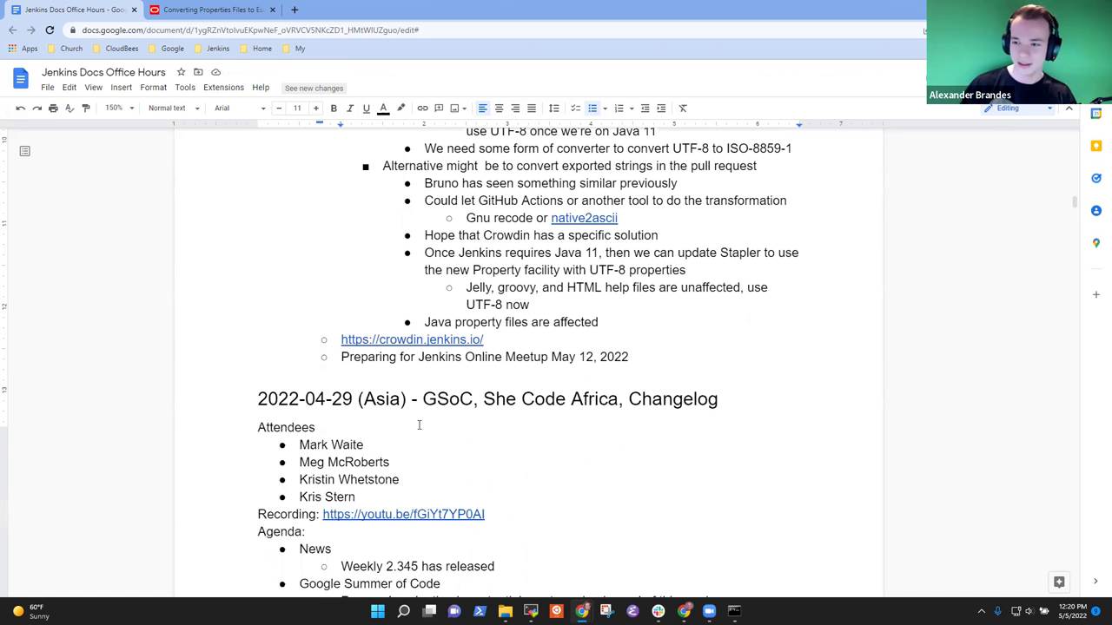
{"action": "left_click", "coordinate": [507, 341]}
{"action": "scroll", "coordinate": [507, 344], "scroll_direction": "up", "scroll_amount": 2}
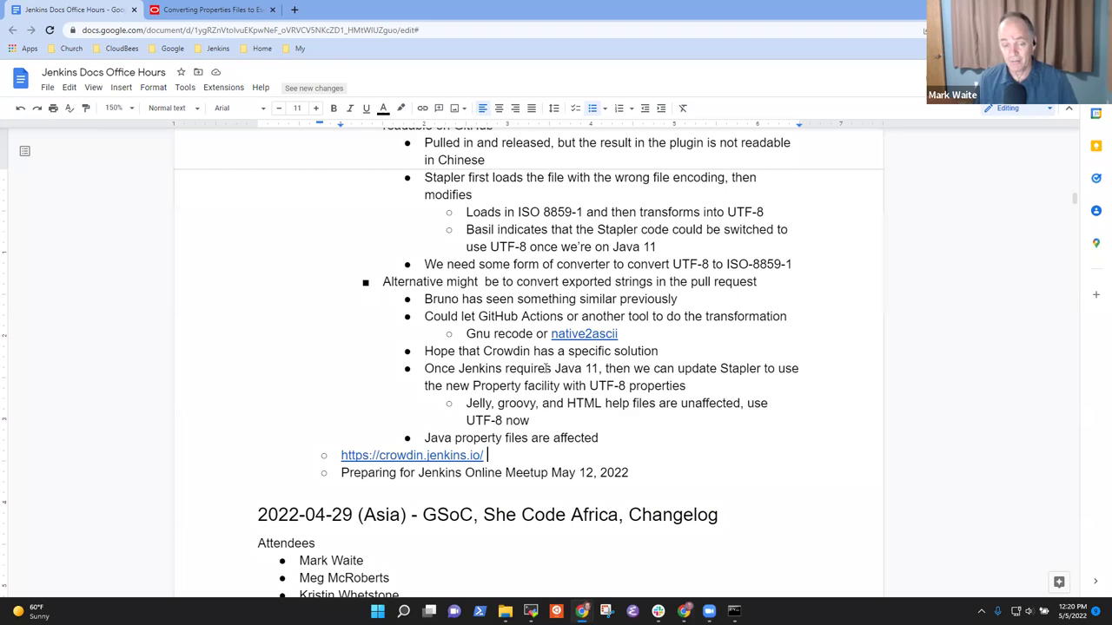
{"action": "key", "text": "shift+Home"}
{"action": "key", "text": "BackSpace"}
{"action": "key", "text": "Delete"}
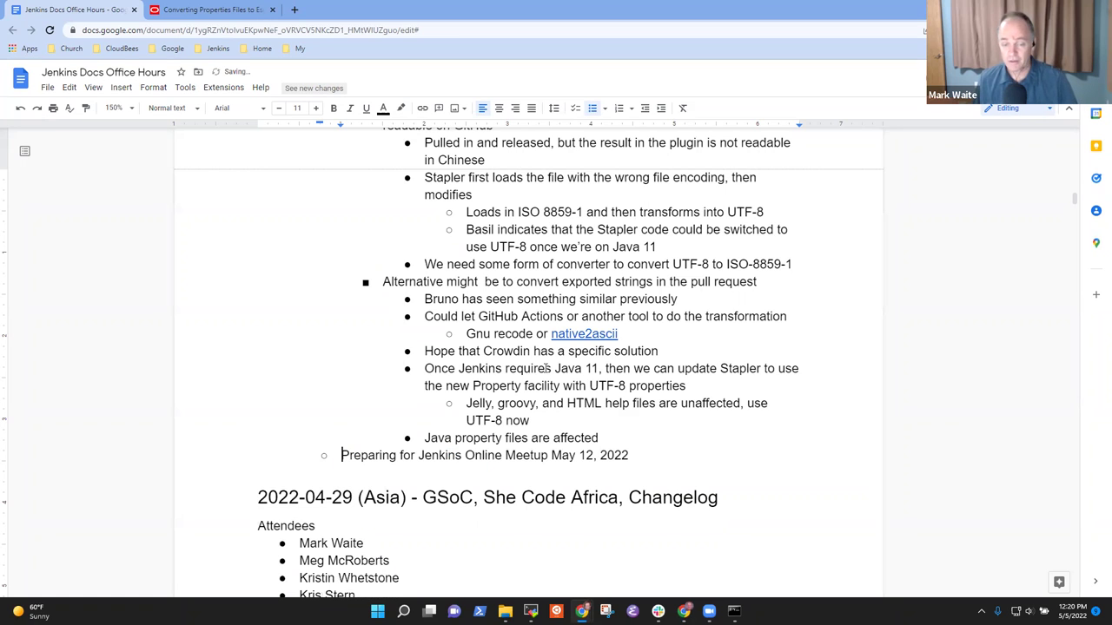
Add the nested bullet "Show how to use Crowdin as a" beneath the Jenkins Online Meetup May 12, 2022 bullet
{"action": "key", "text": "End"}
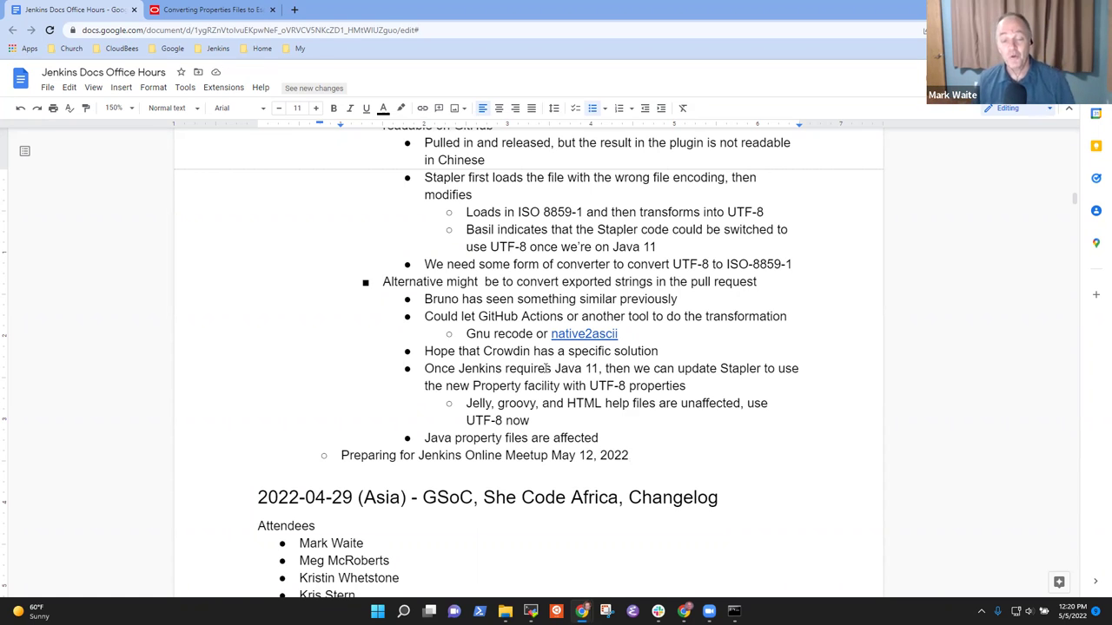
{"action": "key", "text": "Return"}
{"action": "key", "text": "Tab"}
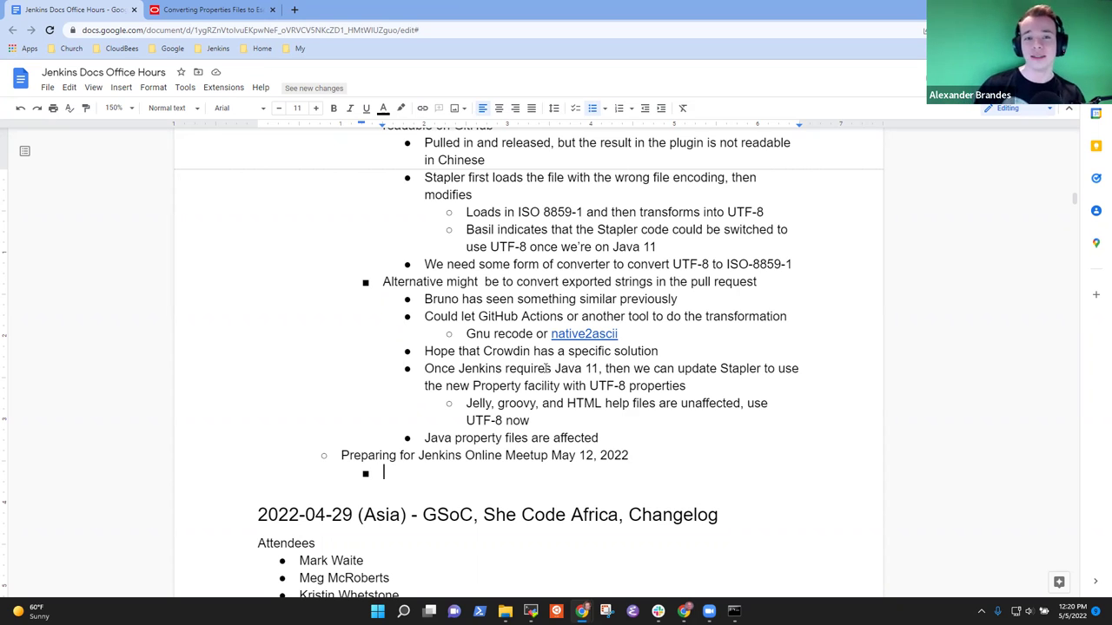
{"action": "type", "text": "Show "}
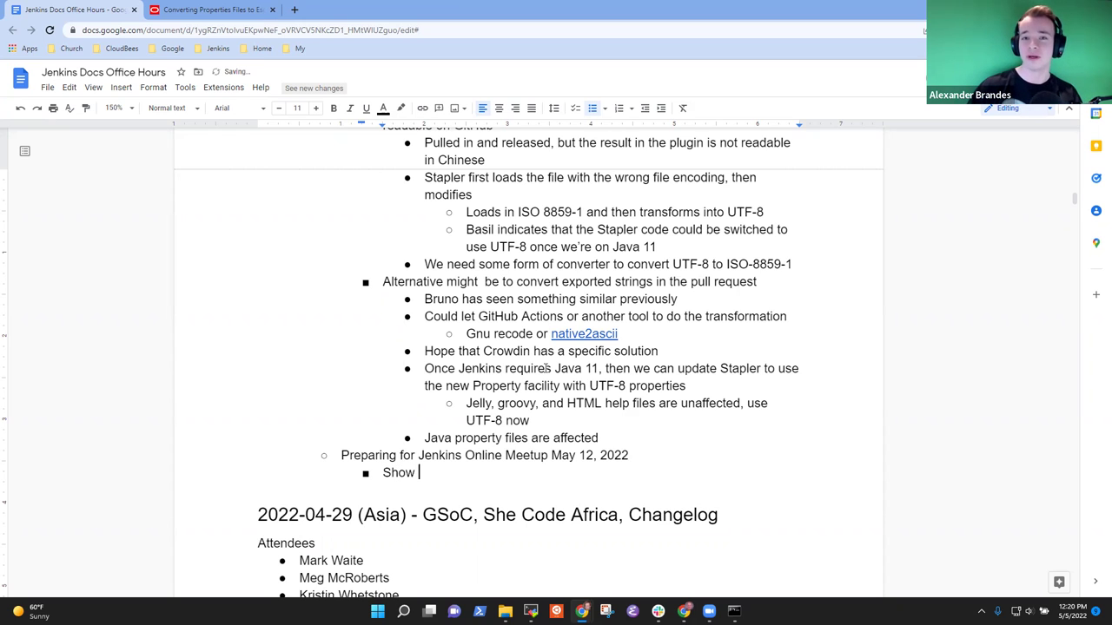
{"action": "type", "text": "how to "}
{"action": "type", "text": "use the"}
{"action": "key", "text": "BackSpace"}
{"action": "key", "text": "BackSpace"}
{"action": "key", "text": "BackSpace"}
{"action": "type", "text": "Crowdin as"}
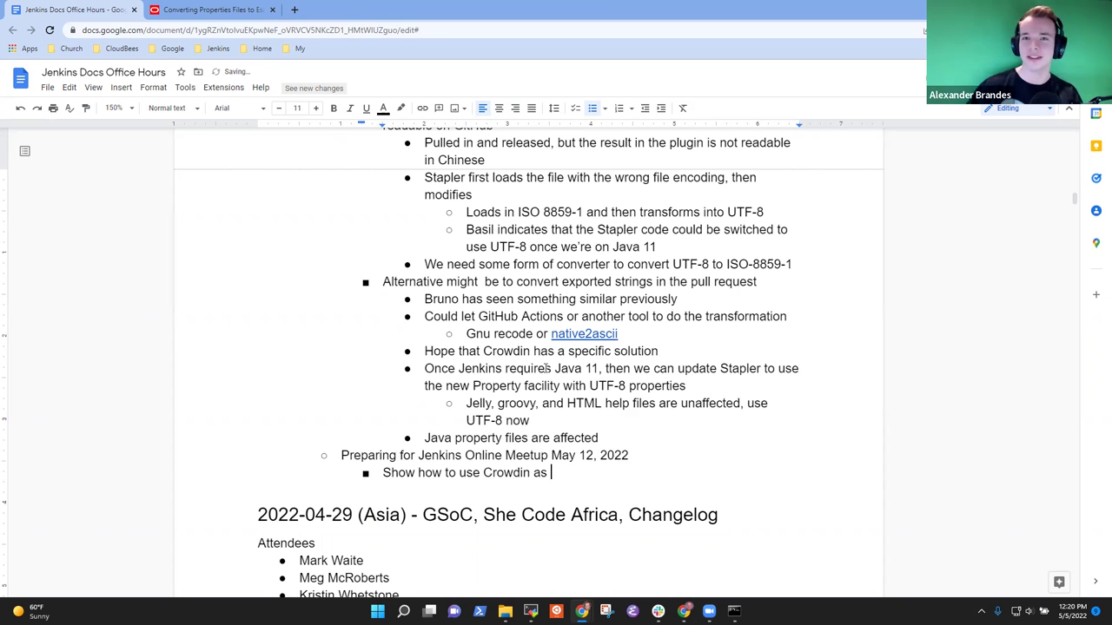
{"action": "type", "text": " a"}
List "Translator", "Proofreader" and "Plugin Maintainer" as nested bullets beneath "Show how to use Crowdin as a"
{"action": "key", "text": "Return"}
{"action": "key", "text": "Tab"}
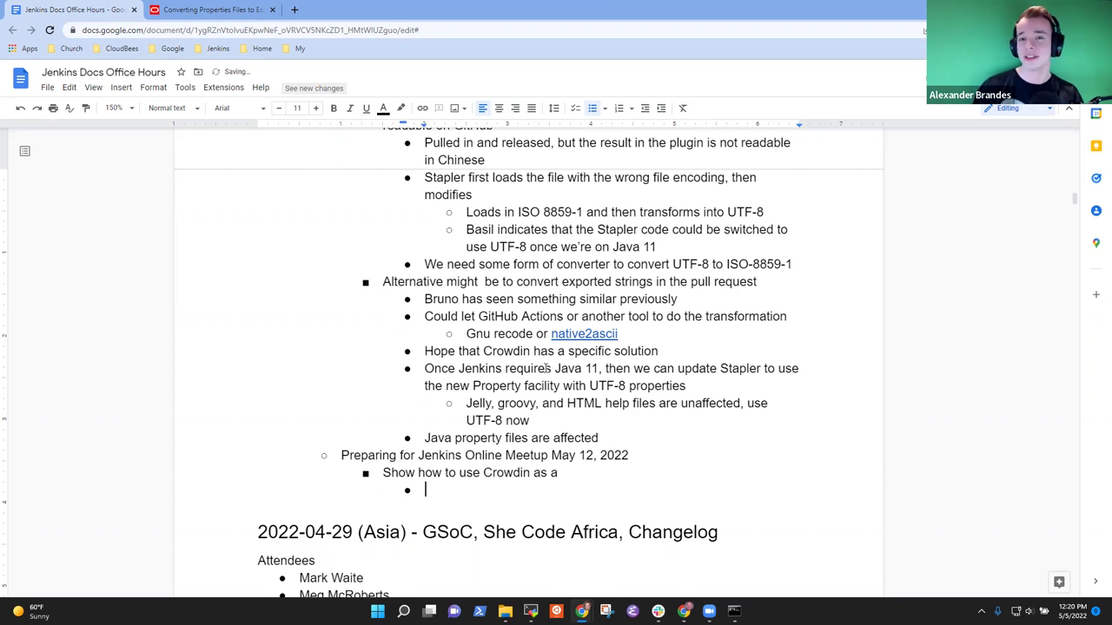
{"action": "type", "text": "Project"}
{"action": "key", "text": "ctrl+BackSpace"}
{"action": "type", "text": "Translator"}
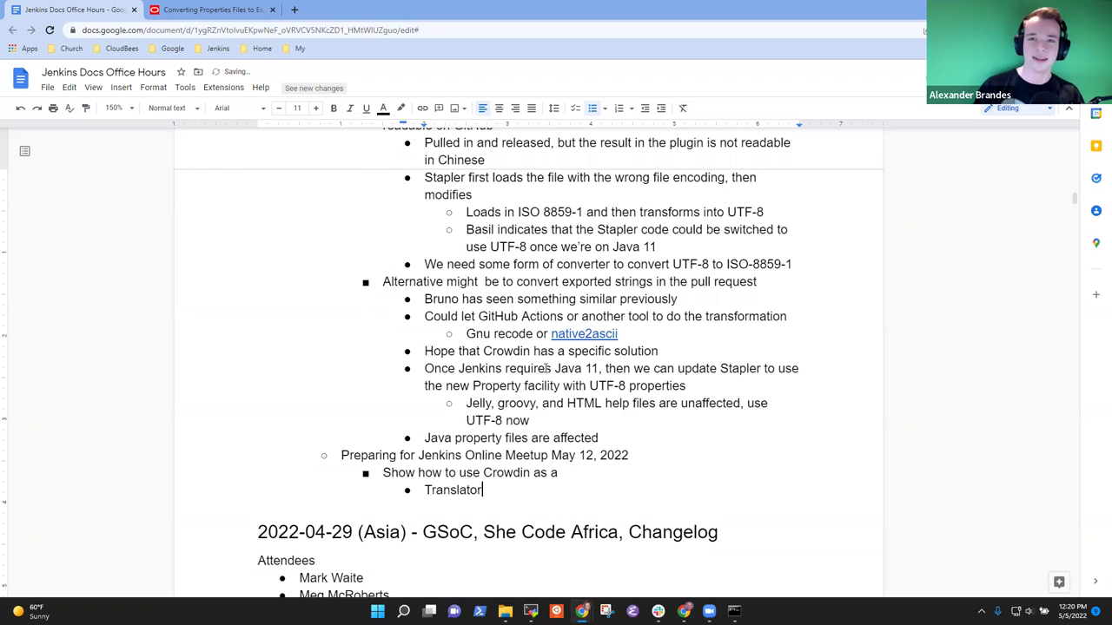
{"action": "key", "text": "Return"}
{"action": "type", "text": "Proof"}
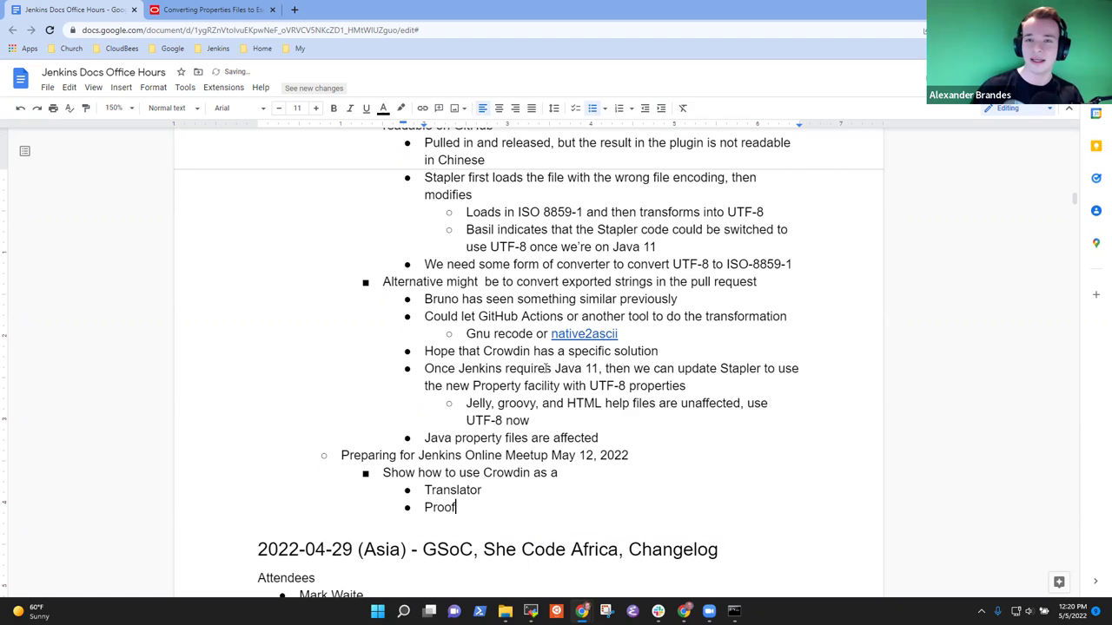
{"action": "type", "text": "reader"}
{"action": "key", "text": "Return"}
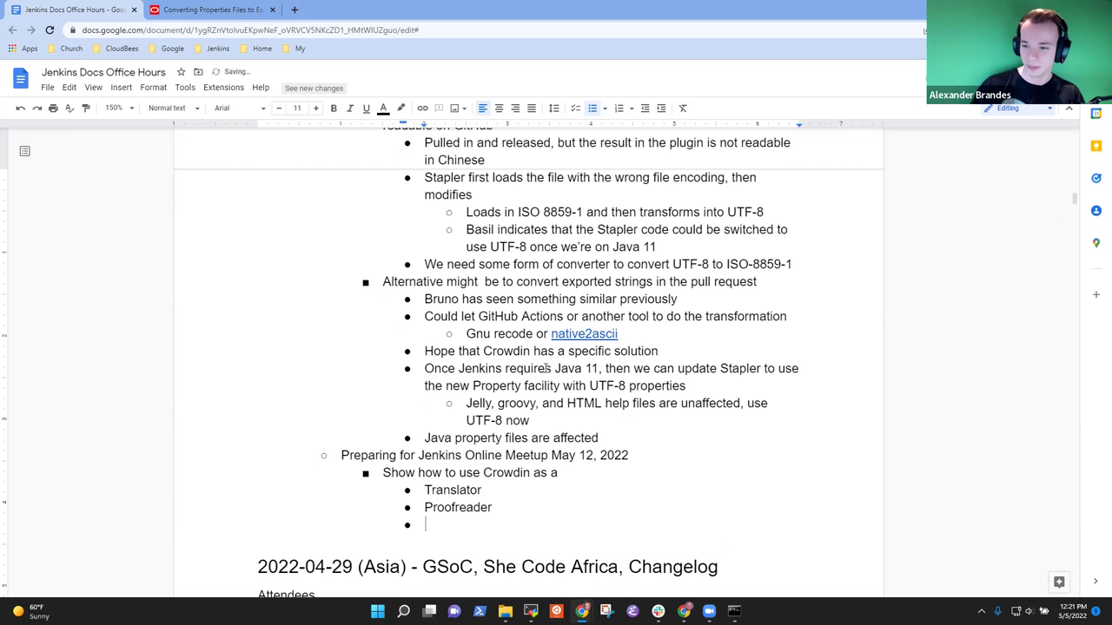
{"action": "type", "text": "Maintainer"}
{"action": "key", "text": "Home"}
{"action": "type", "text": "Plugin"}
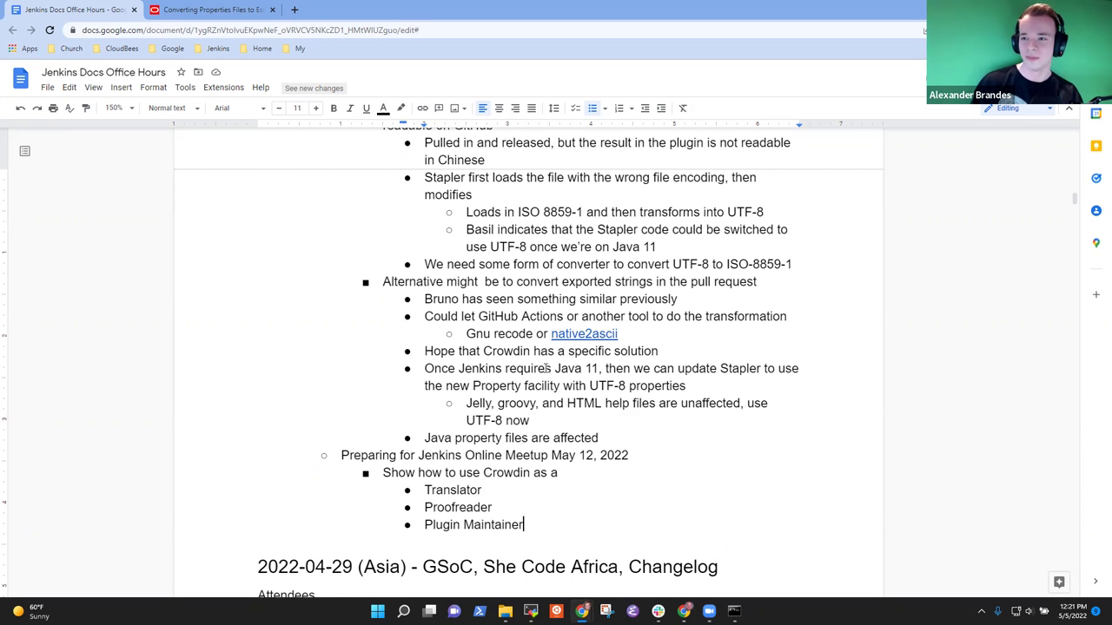
Add the bullet "Project configuration" after the Plugin Maintainer bullet, at the same level as "Show how to use Crowdin as a"
{"action": "key", "text": "Return"}
{"action": "key", "text": "shift+Tab"}
{"action": "type", "text": "Project ocn"}
{"action": "key", "text": "BackSpace"}
{"action": "key", "text": "BackSpace"}
{"action": "key", "text": "BackSpace"}
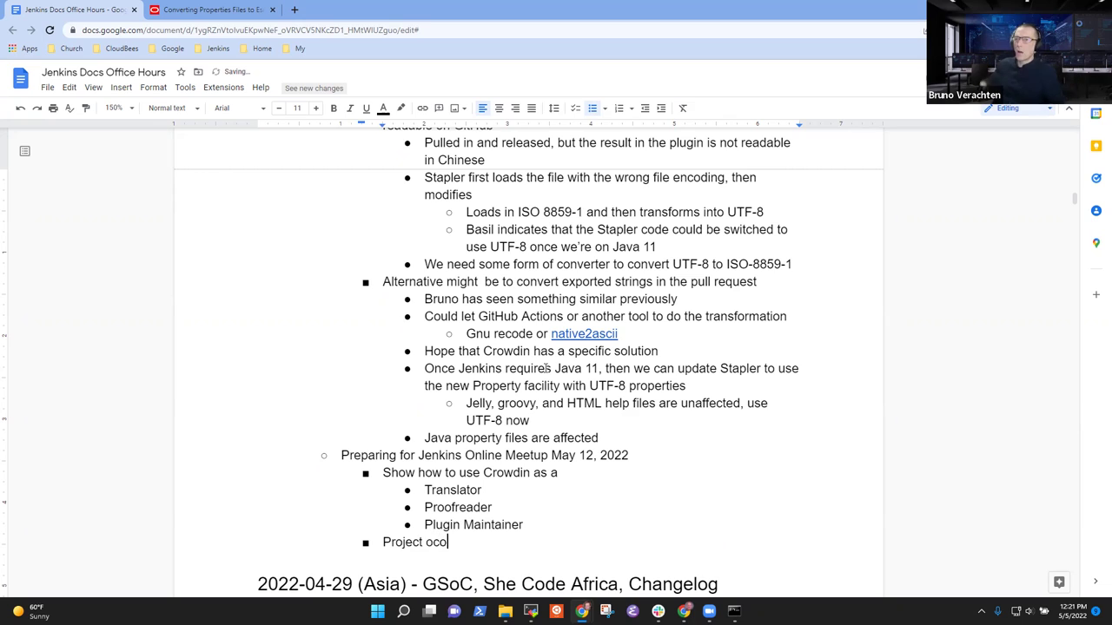
{"action": "type", "text": "configuration"}
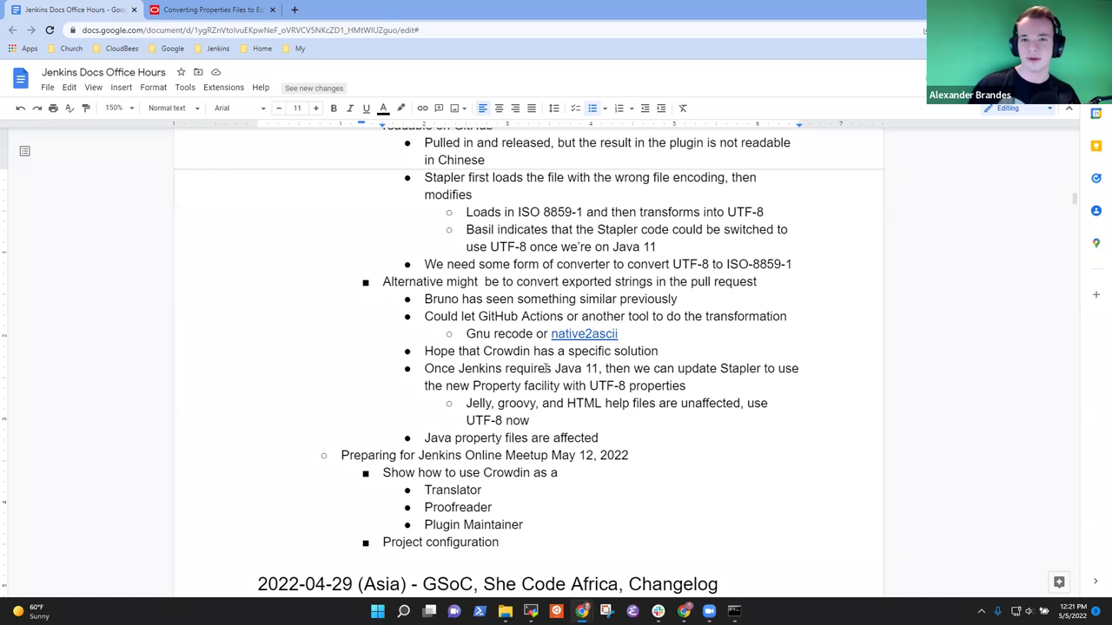
Extend the Project configuration bullet with ", idea to use a .github based project framework" and start a new bullet below it
{"action": "type", "text": ", idea to use "}
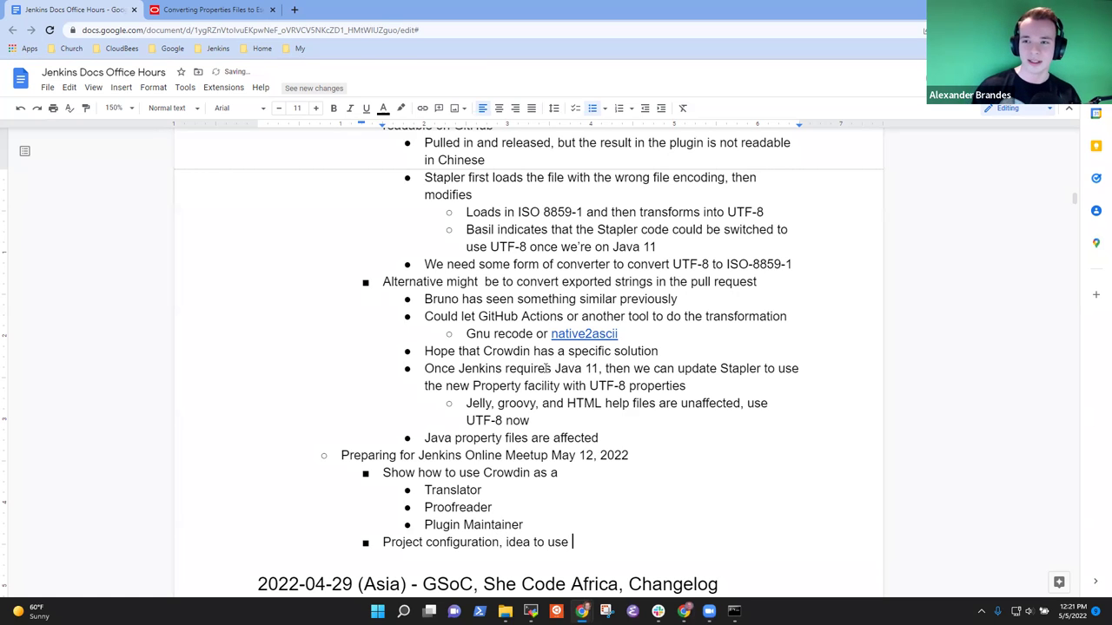
{"action": "type", "text": "a .gith"}
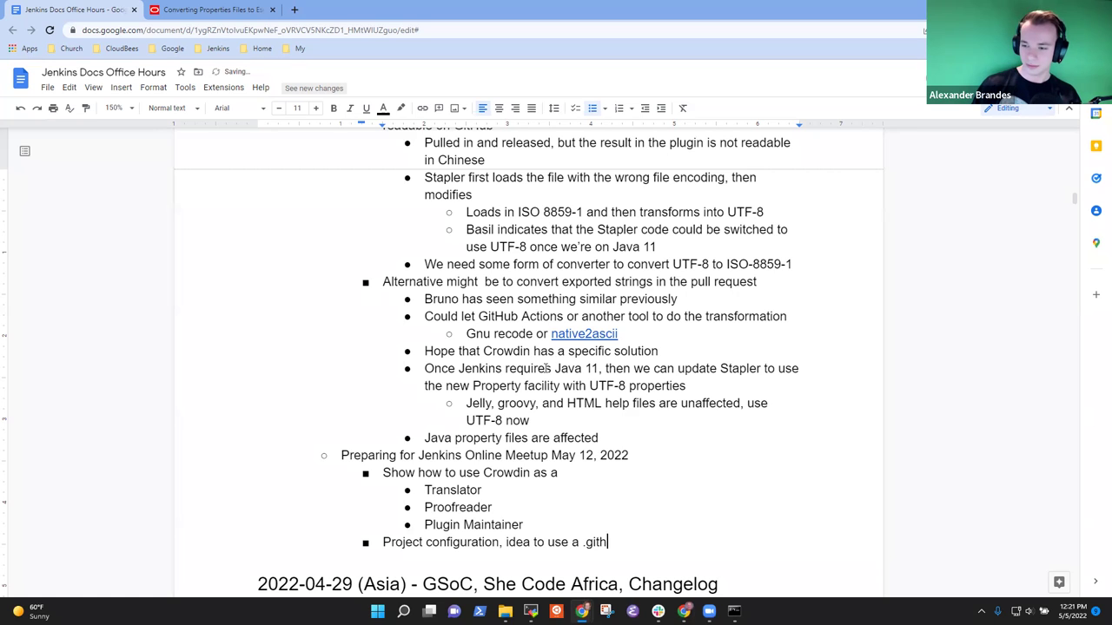
{"action": "type", "text": "ub based pro"}
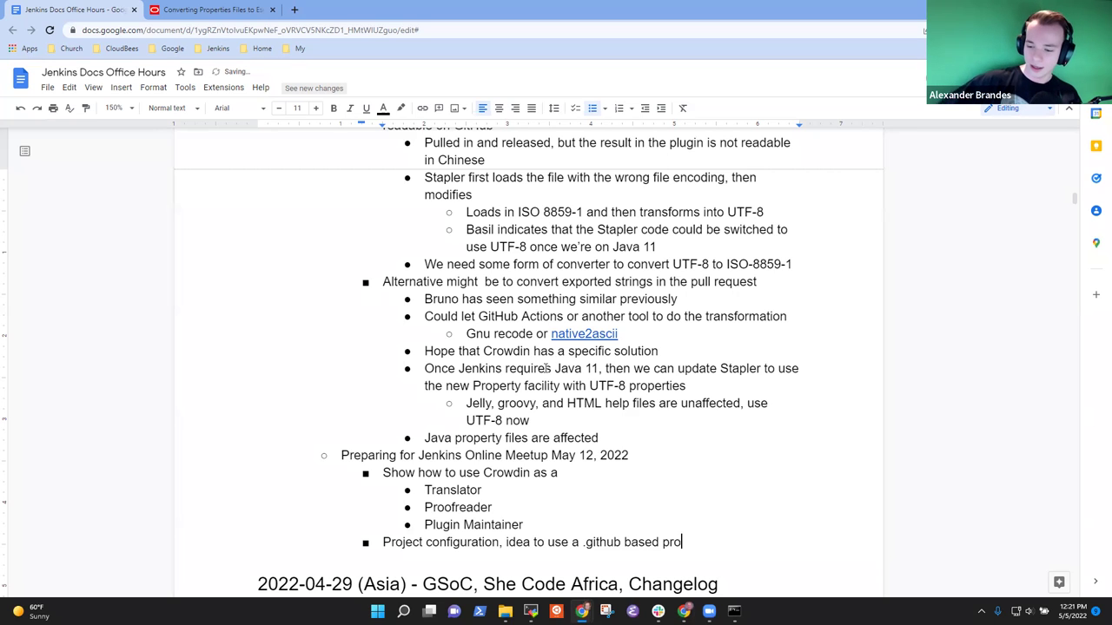
{"action": "type", "text": "ject"}
{"action": "key", "text": "ctrl+BackSpace"}
{"action": "type", "text": "project"}
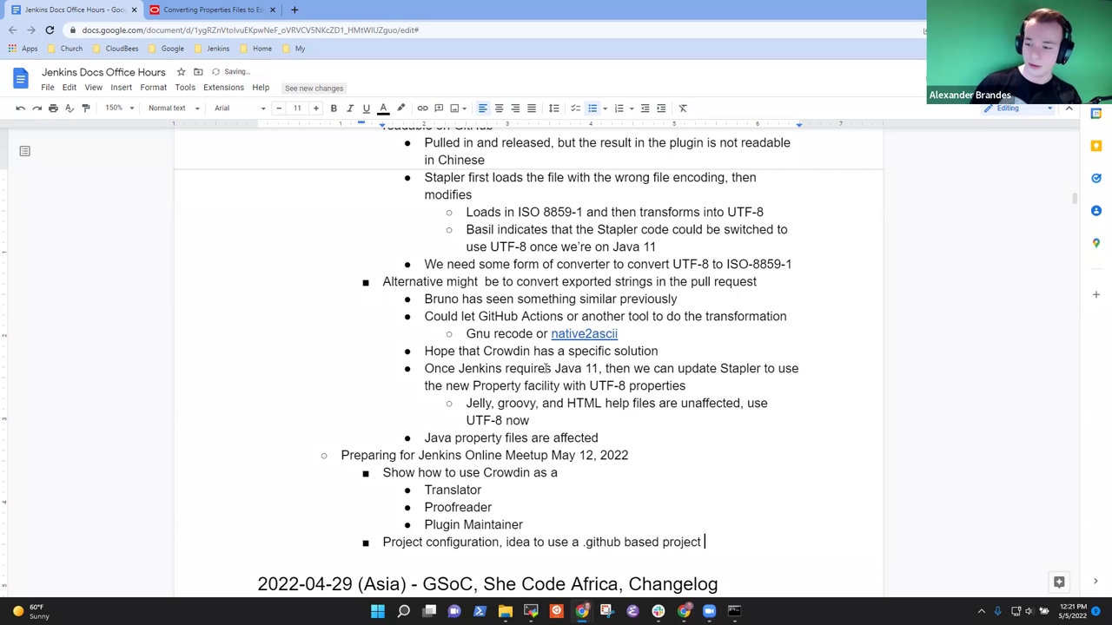
{"action": "key", "text": "BackSpace"}
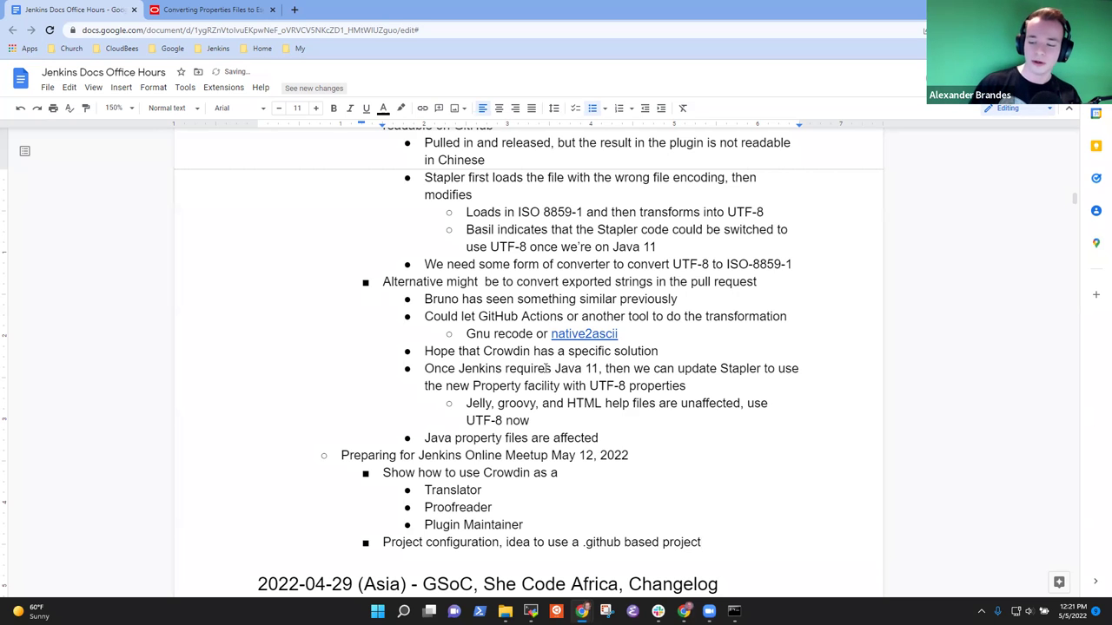
{"action": "type", "text": "framework"}
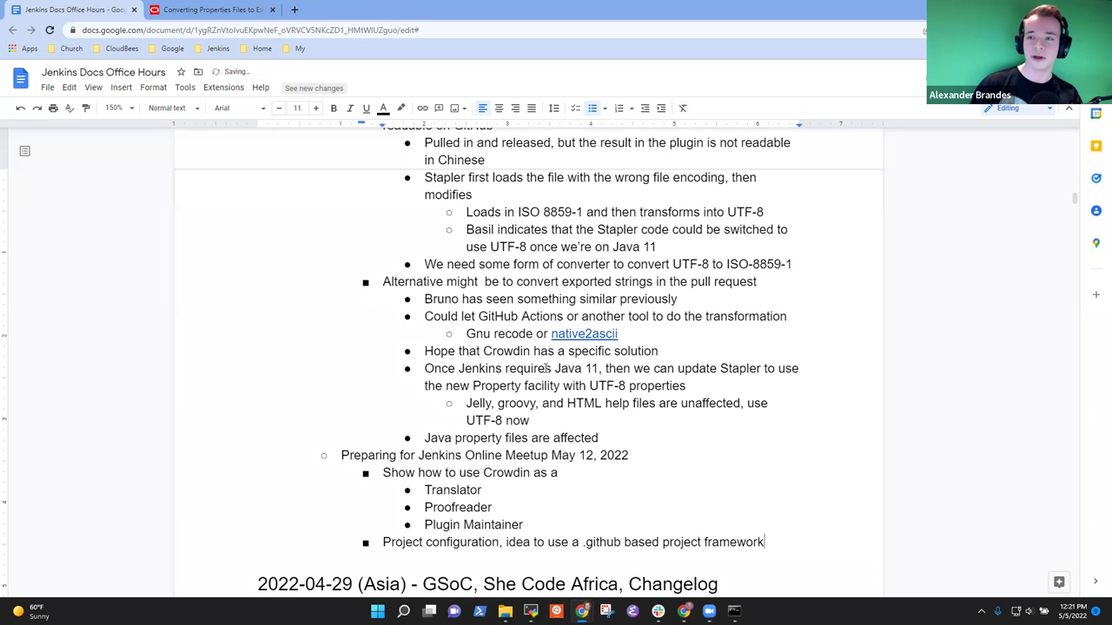
{"action": "key", "text": "Return"}
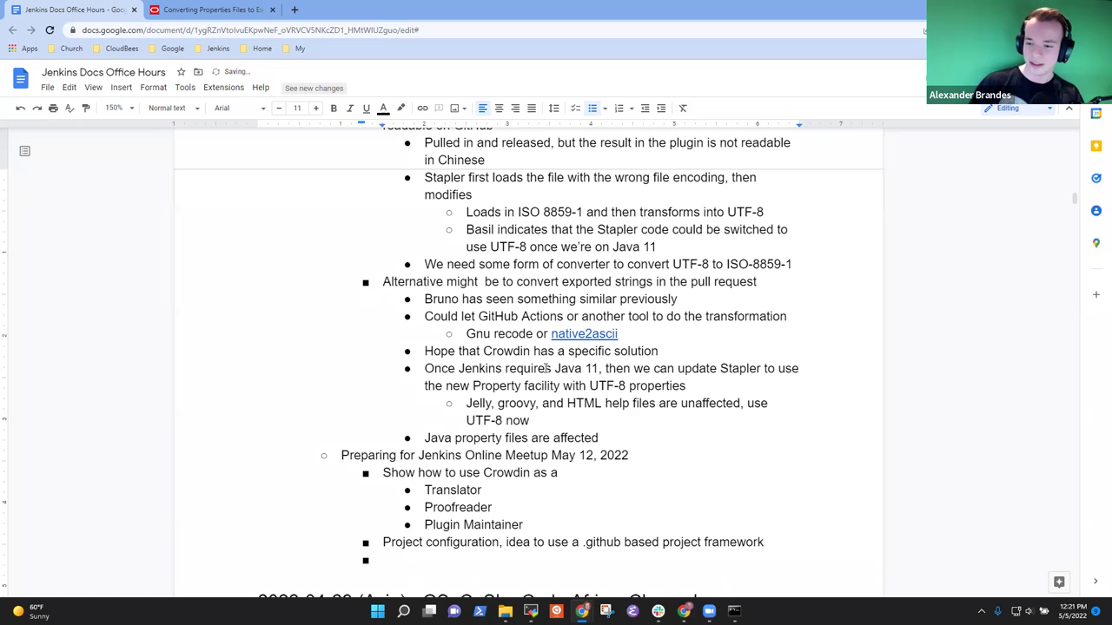
{"action": "type", "text": "Pro"}
{"action": "key", "text": "BackSpace"}
{"action": "type", "text": "D"}
{"action": "key", "text": "BackSpace"}
{"action": "key", "text": "BackSpace"}
{"action": "key", "text": "BackSpace"}
{"action": "type", "text": "O"}
{"action": "key", "text": "BackSpace"}
Indent the empty bullet beneath the Project configuration bullet and fill it with "Documentation for jenkins.io"
{"action": "key", "text": "Tab"}
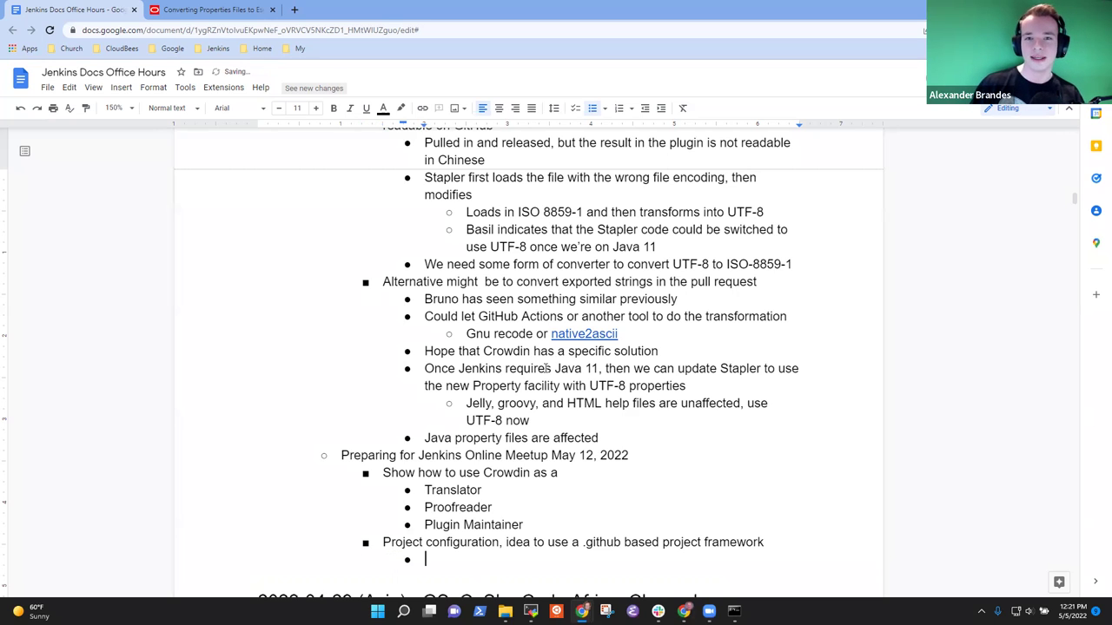
{"action": "type", "text": "Documentaation f"}
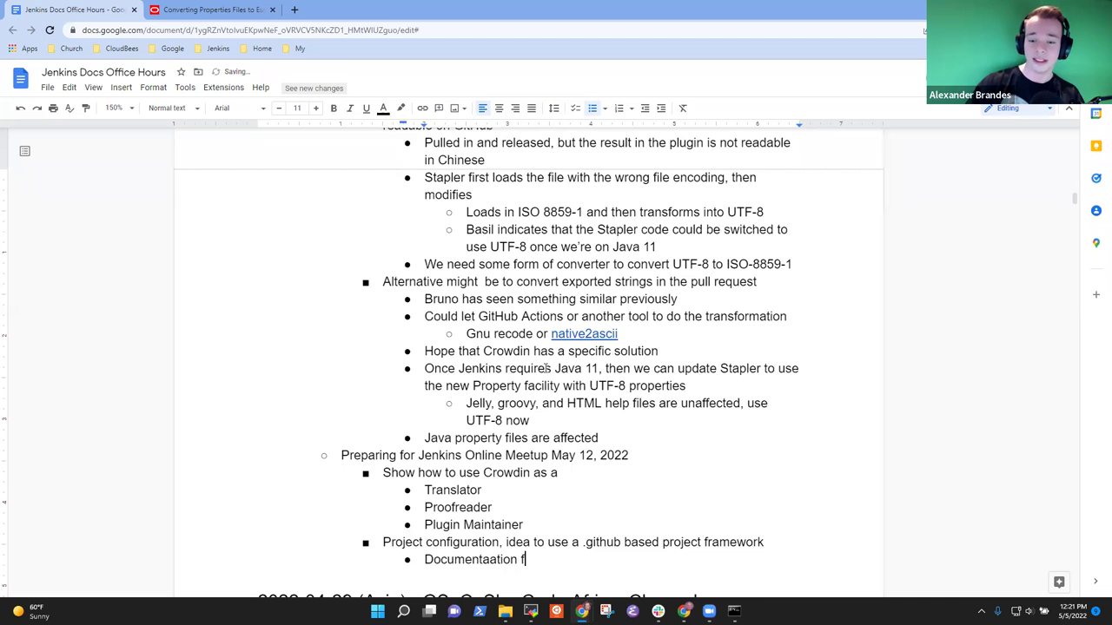
{"action": "key", "text": "ctrl+BackSpace"}
{"action": "key", "text": "ctrl+BackSpace"}
{"action": "type", "text": "Documentatio"}
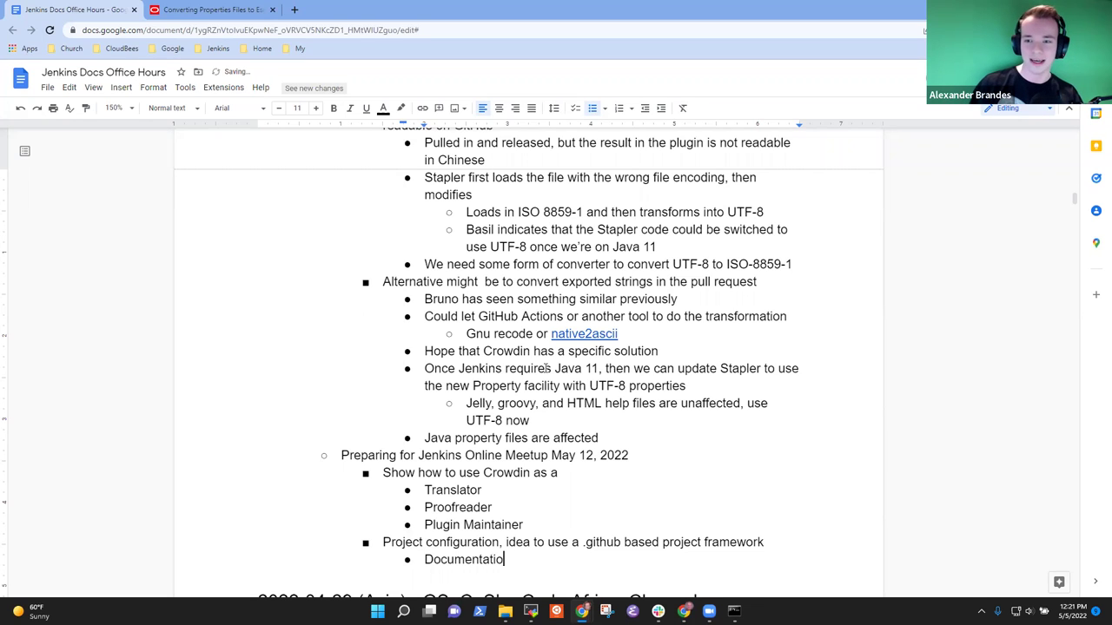
{"action": "type", "text": "n for jenkins.io"}
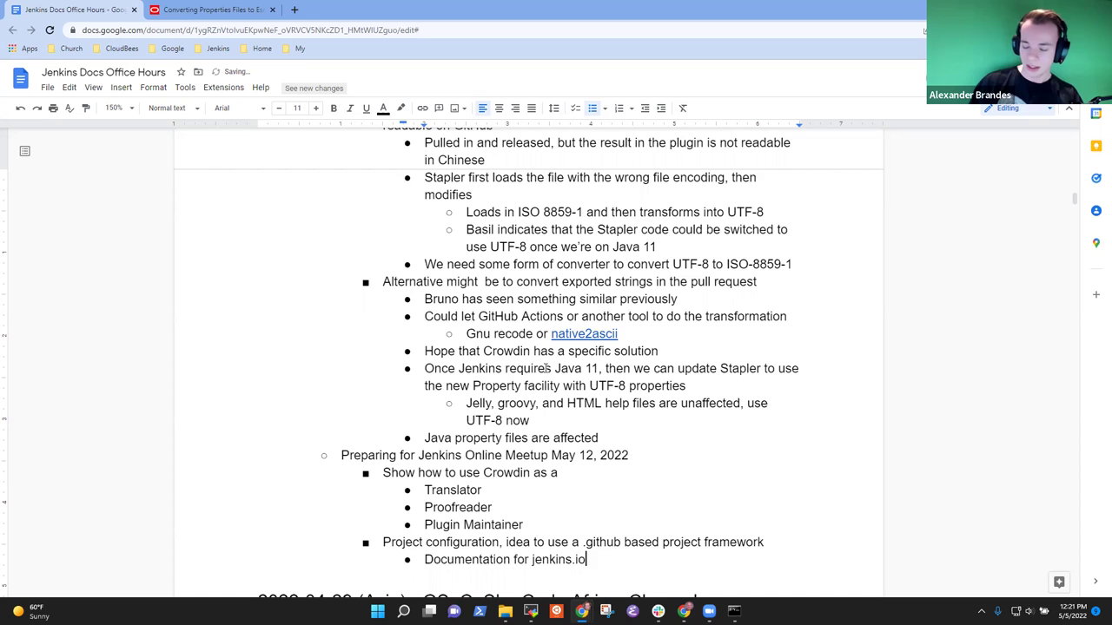
Reword the bullet beneath Project configuration to "Documentation for a jenkins.io page"
{"action": "scroll", "coordinate": [546, 368], "scroll_direction": "down", "scroll_amount": 1}
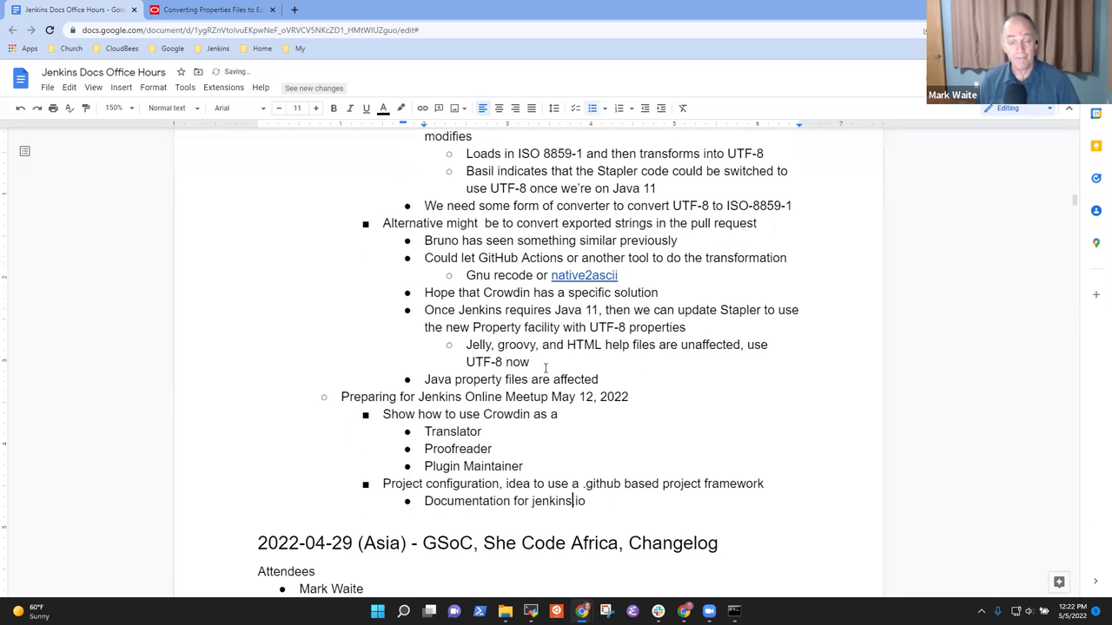
{"action": "key", "text": "Left"}
{"action": "type", "text": "a"}
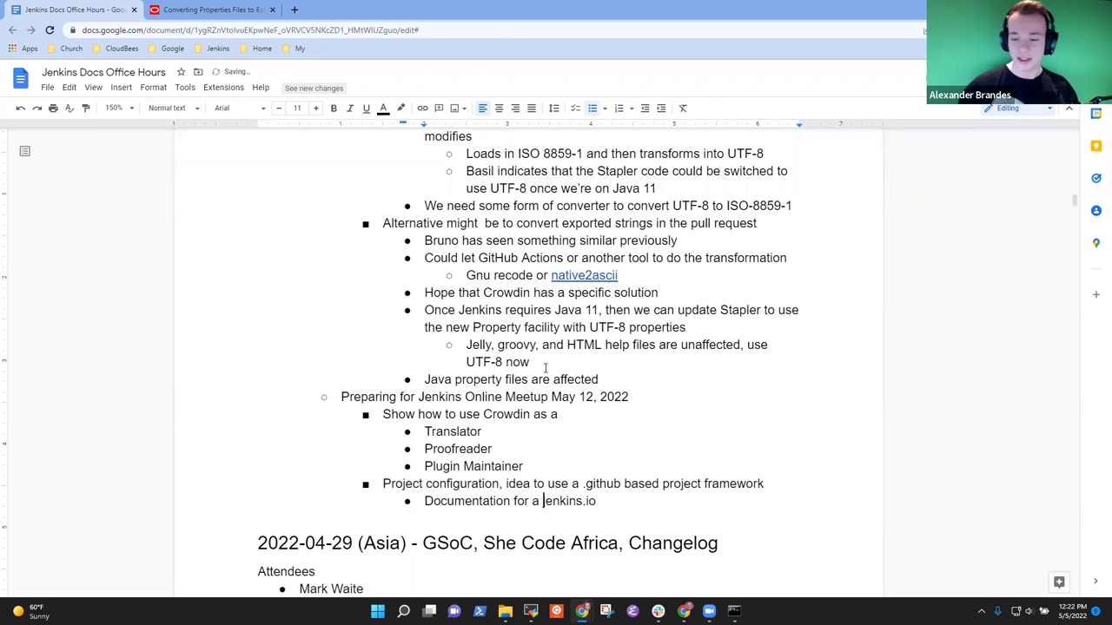
{"action": "key", "text": "End"}
{"action": "type", "text": "poage"}
{"action": "key", "text": "BackSpace"}
{"action": "key", "text": "BackSpace"}
{"action": "key", "text": "BackSpace"}
{"action": "key", "text": "BackSpace"}
{"action": "type", "text": "age"}
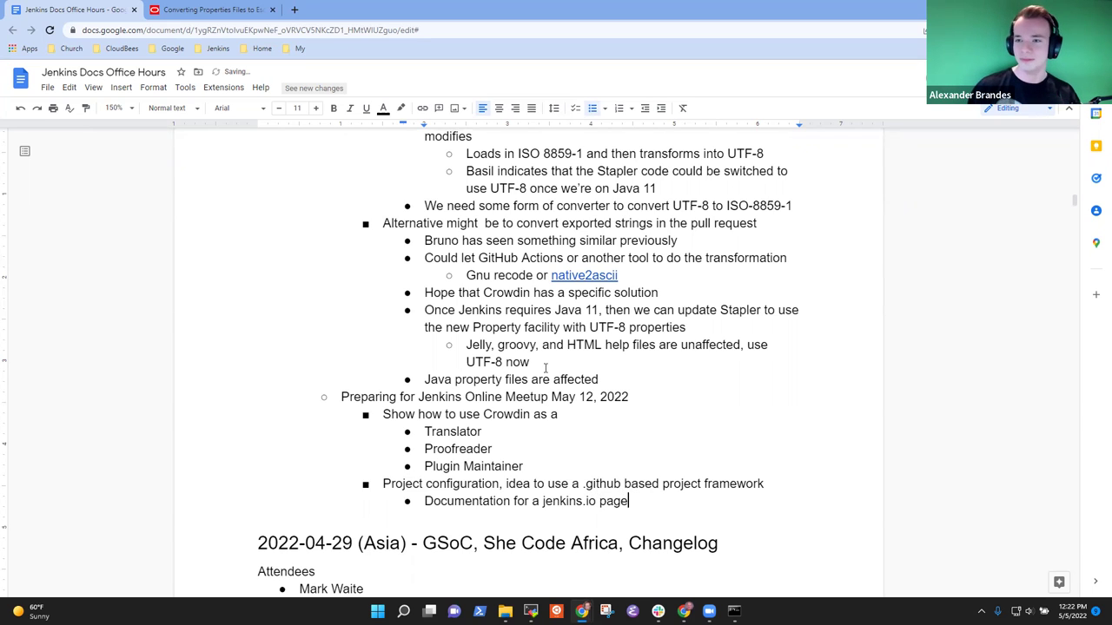
Add the bullet "How do we grant access to create a project?" at the same level as the Project configuration bullet
{"action": "key", "text": "Return"}
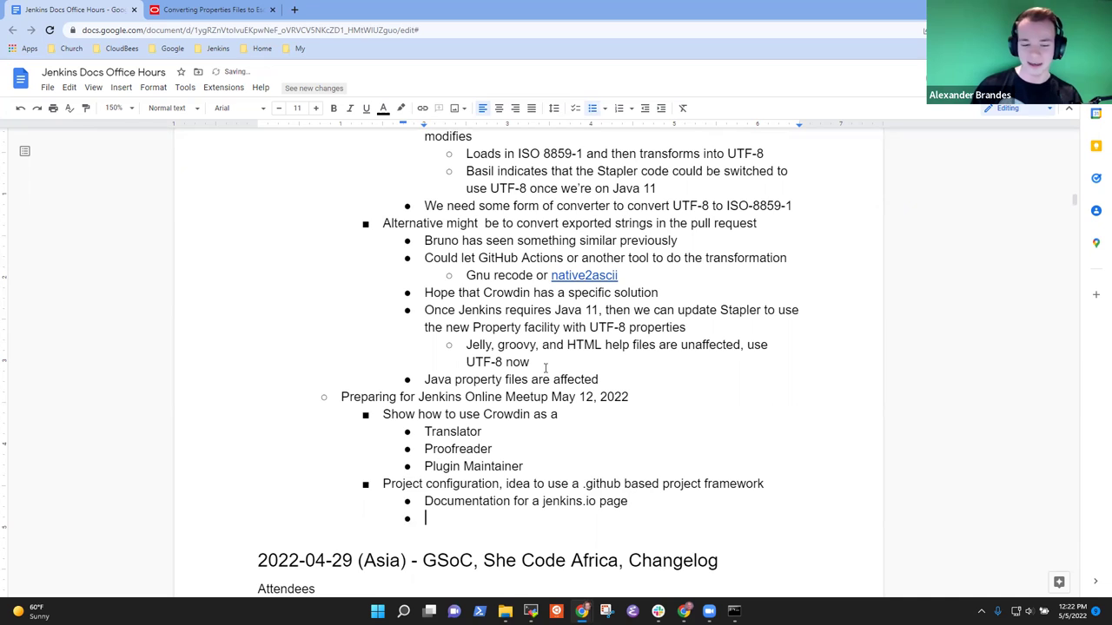
{"action": "key", "text": "shift+Tab"}
{"action": "type", "text": "How do we fir"}
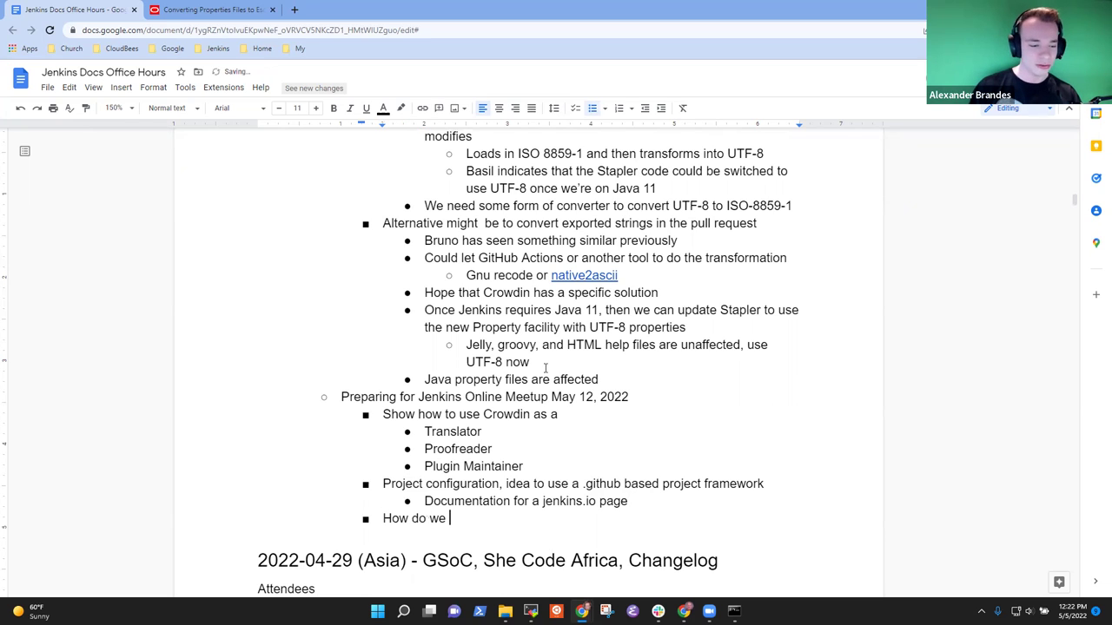
{"action": "key", "text": "BackSpace"}
{"action": "key", "text": "BackSpace"}
{"action": "key", "text": "BackSpace"}
{"action": "type", "text": "grant access to create a project?"}
Nest the bullet "Project maintainers are the only ones allowed to create a project" beneath the question about granting access
{"action": "key", "text": "Return"}
{"action": "key", "text": "Tab"}
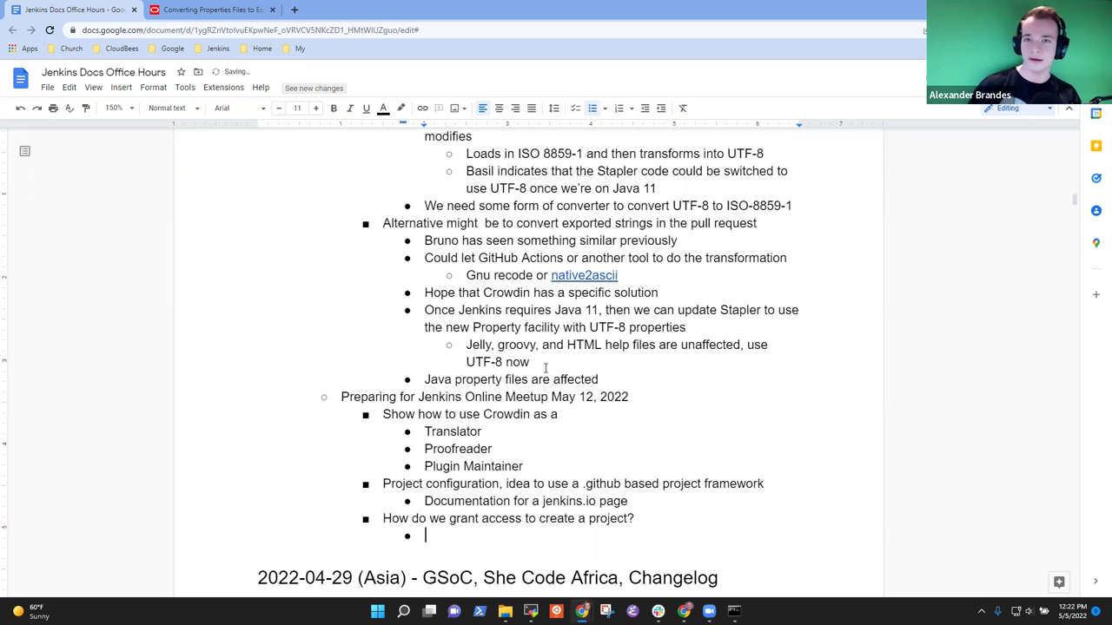
{"action": "type", "text": "Project maintai"}
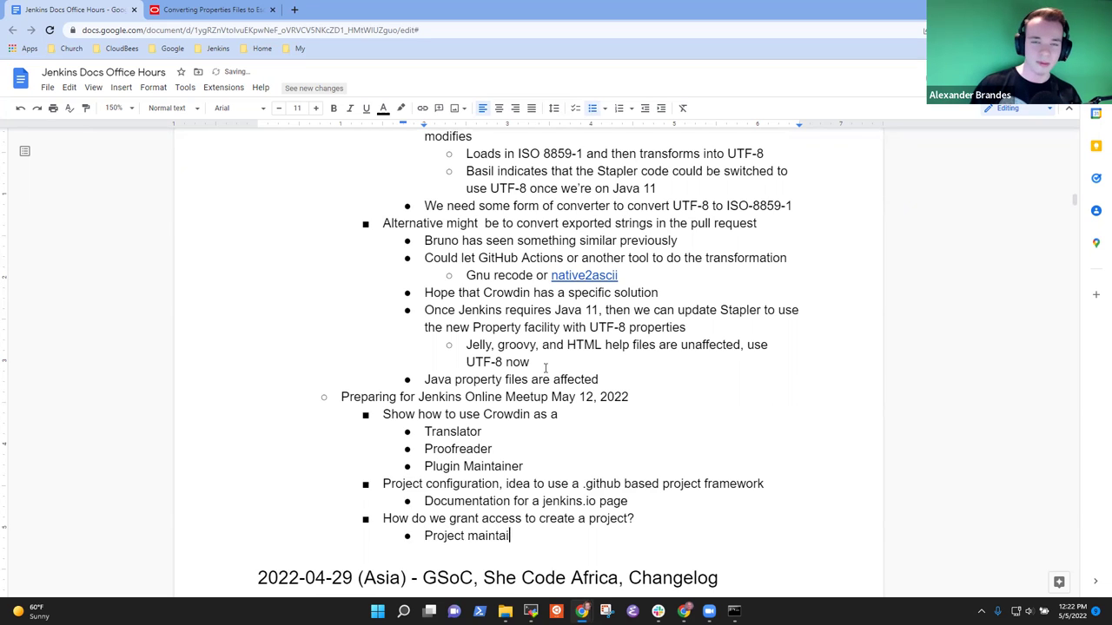
{"action": "type", "text": "ners are the on"}
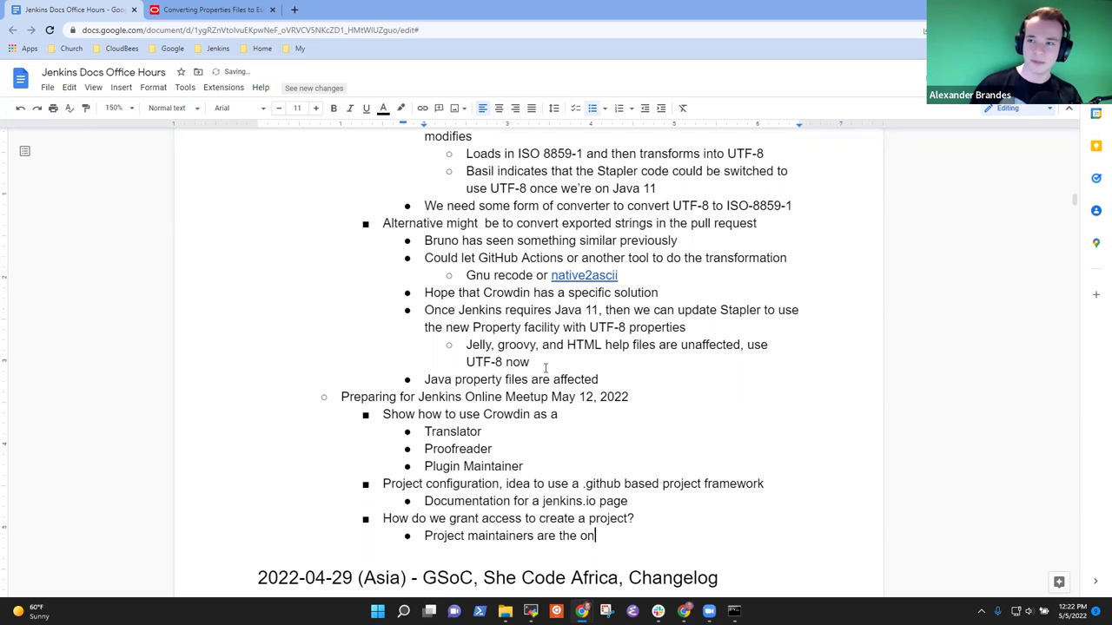
{"action": "type", "text": "ly ones allowed to"}
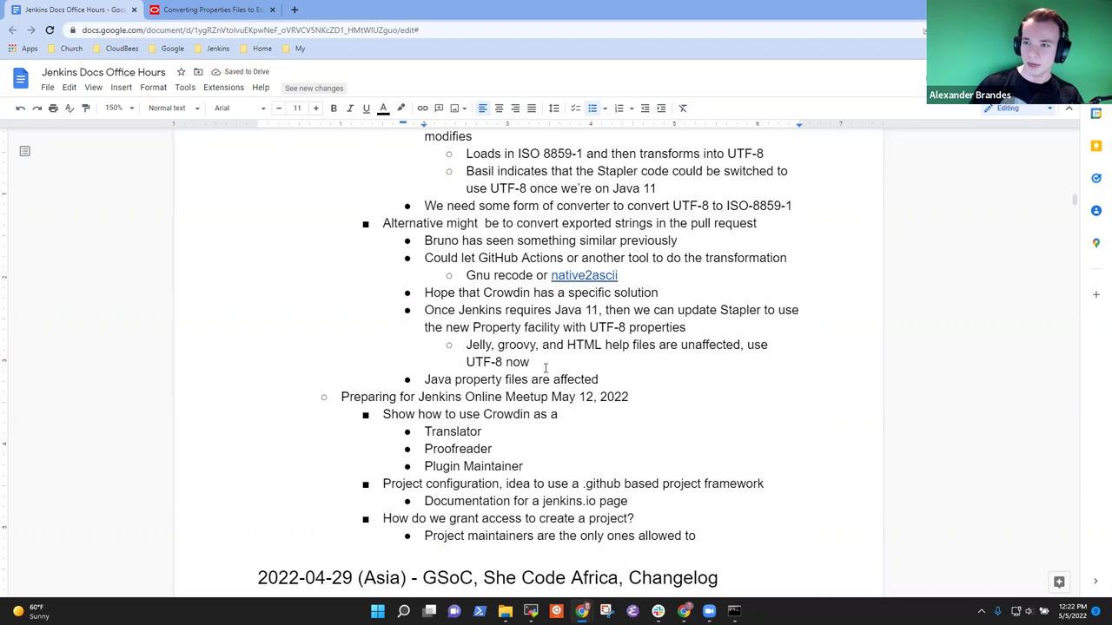
{"action": "type", "text": " create a project"}
Add the bullet "Use a ticket to the infrastructure helpdesk" after the one about project maintainers
{"action": "key", "text": "Return"}
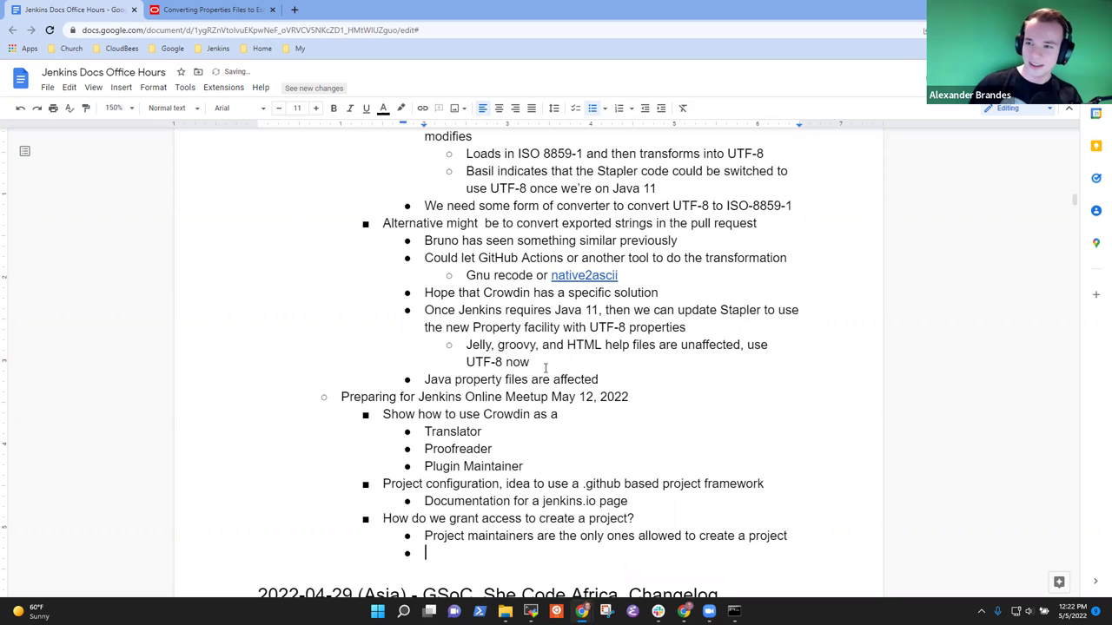
{"action": "type", "text": "Use the"}
{"action": "key", "text": "BackSpace"}
{"action": "key", "text": "BackSpace"}
{"action": "key", "text": "BackSpace"}
{"action": "type", "text": "a ticket to the if"}
{"action": "type", "text": "rastr"}
{"action": "key", "text": "BackSpace"}
{"action": "key", "text": "BackSpace"}
{"action": "key", "text": "BackSpace"}
{"action": "key", "text": "BackSpace"}
{"action": "key", "text": "BackSpace"}
{"action": "key", "text": "BackSpace"}
{"action": "key", "text": "BackSpace"}
{"action": "type", "text": "inf4ras"}
{"action": "key", "text": "BackSpace"}
{"action": "key", "text": "BackSpace"}
{"action": "key", "text": "BackSpace"}
{"action": "key", "text": "BackSpace"}
{"action": "type", "text": "rastructure helpdeck"}
{"action": "key", "text": "BackSpace"}
{"action": "key", "text": "BackSpace"}
{"action": "type", "text": "sk"}
Nest "Infra team creates the project" beneath the helpdesk ticket bullet, followed by the five team members' first names in parentheses
{"action": "key", "text": "Return"}
{"action": "key", "text": "Tab"}
{"action": "type", "text": "Infra team creates the project"}
{"action": "key", "text": "BackSpace"}
{"action": "key", "text": "BackSpace"}
{"action": "key", "text": "BackSpace"}
{"action": "key", "text": "BackSpace"}
{"action": "type", "text": "ject (Alex, Damien"}
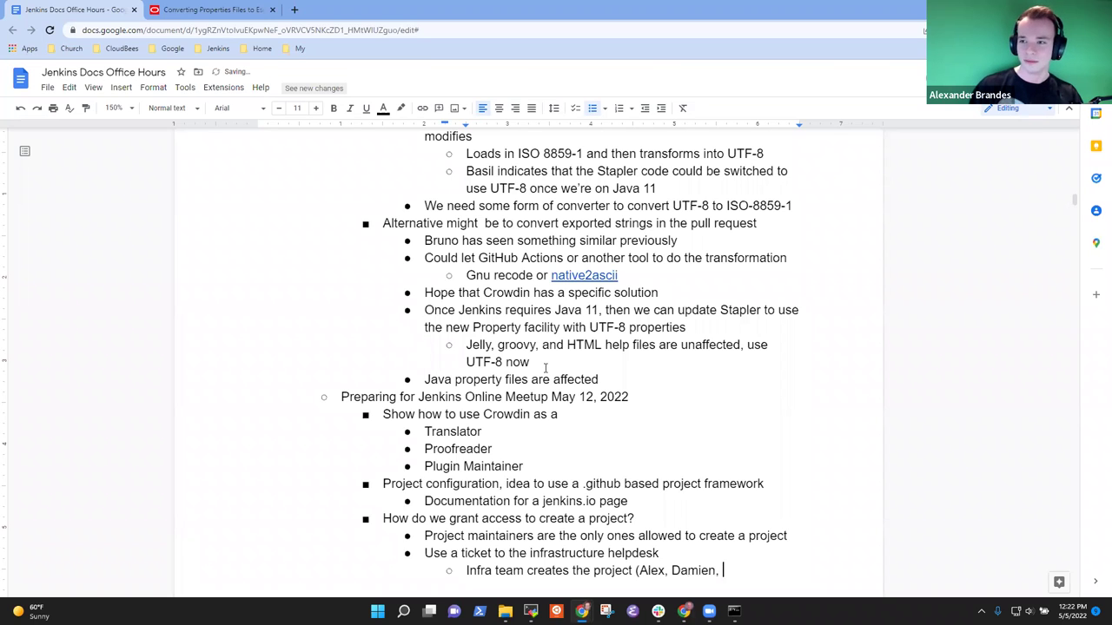
{"action": "type", "text": ", Stephane,"}
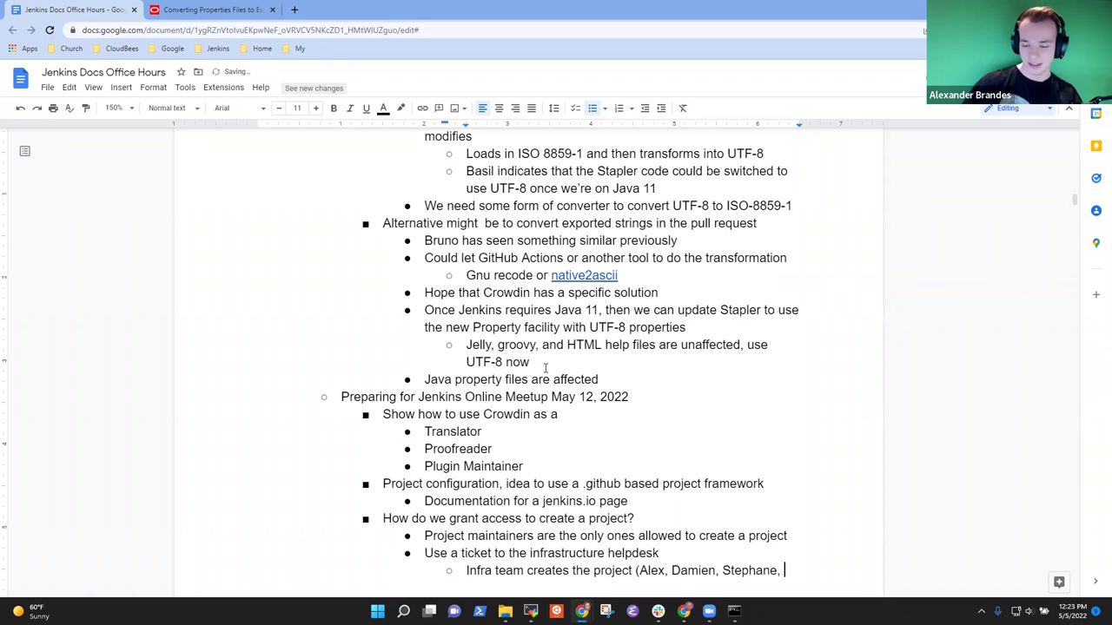
{"action": "type", "text": " Herve,"}
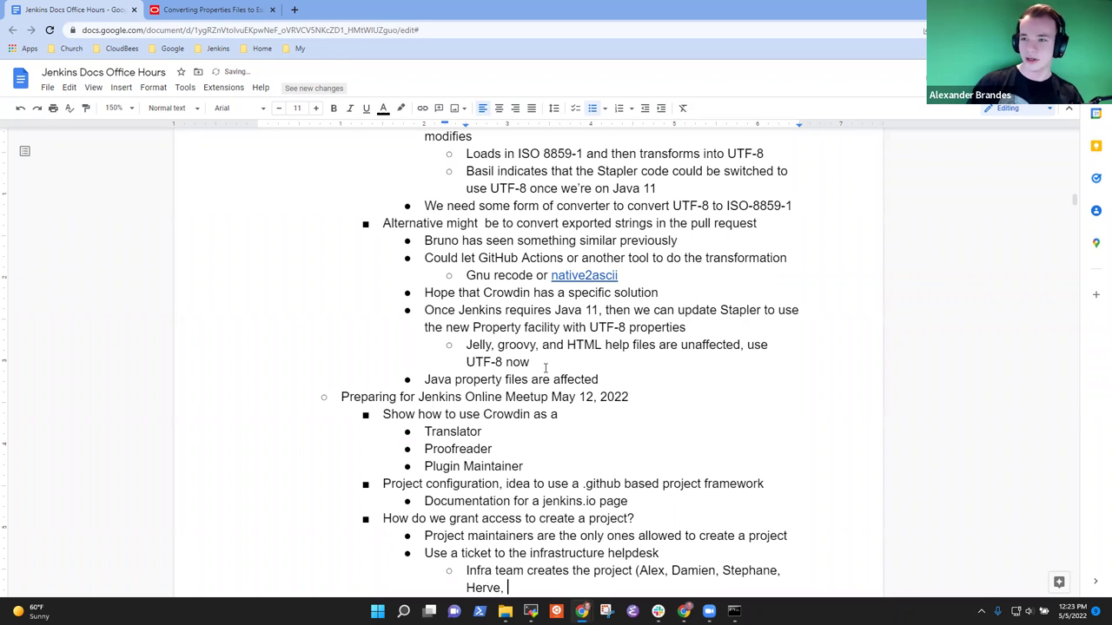
{"action": "type", "text": " Mark)"}
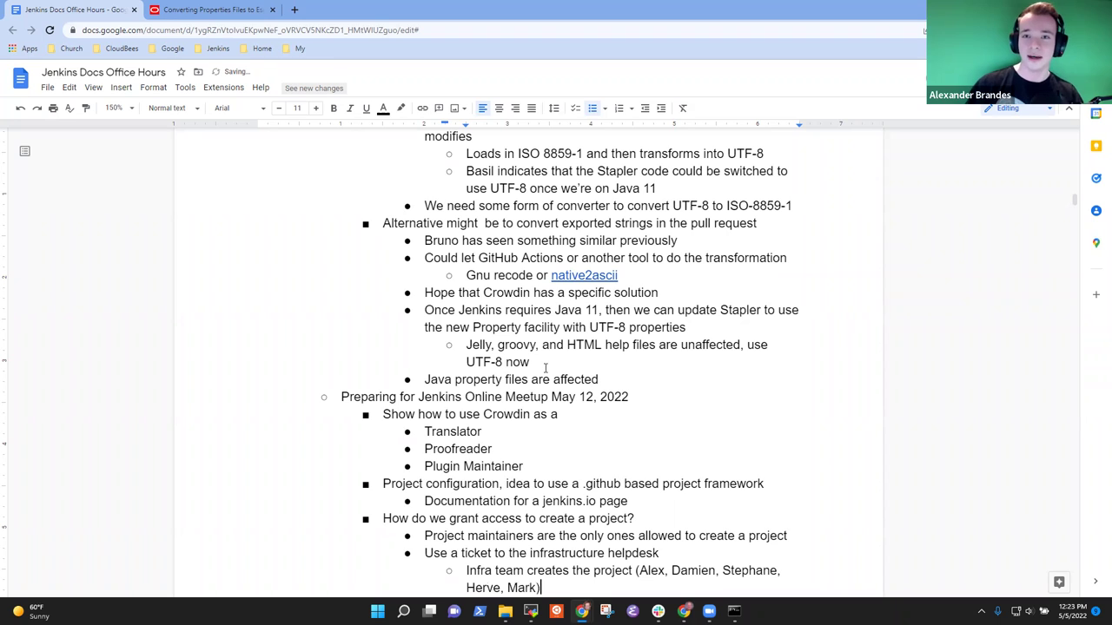
Move the last first name in the parenthesised list to second place, separated by commas
{"action": "key", "text": "Left"}
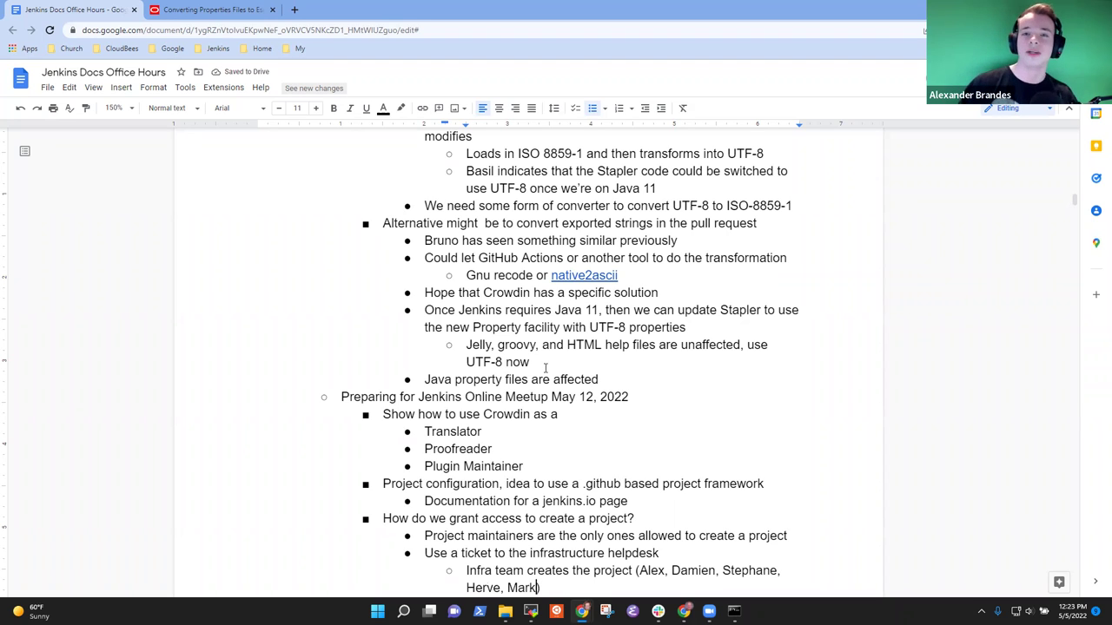
{"action": "key", "text": "ctrl+shift+Left"}
{"action": "key", "text": "ctrl+shift+Left"}
{"action": "key", "text": "BackSpace"}
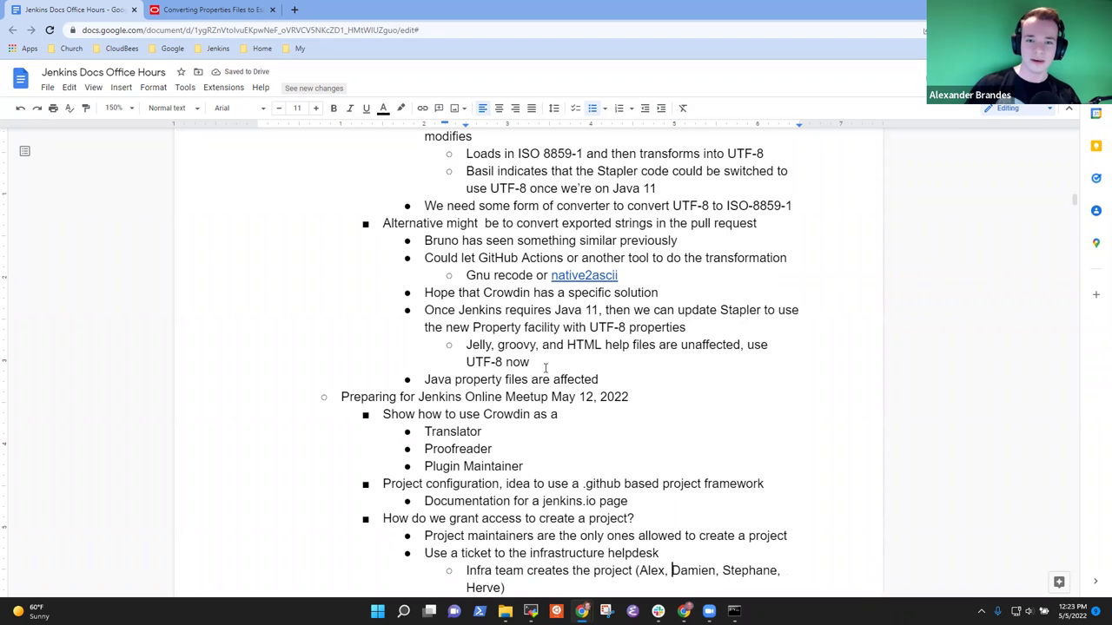
{"action": "key", "text": "Left"}
{"action": "key", "text": "Left"}
{"action": "key", "text": "Left"}
{"action": "type", "text": ", , Mark"}
{"action": "key", "text": "Left"}
{"action": "key", "text": "Left"}
{"action": "key", "text": "Left"}
{"action": "key", "text": "Left"}
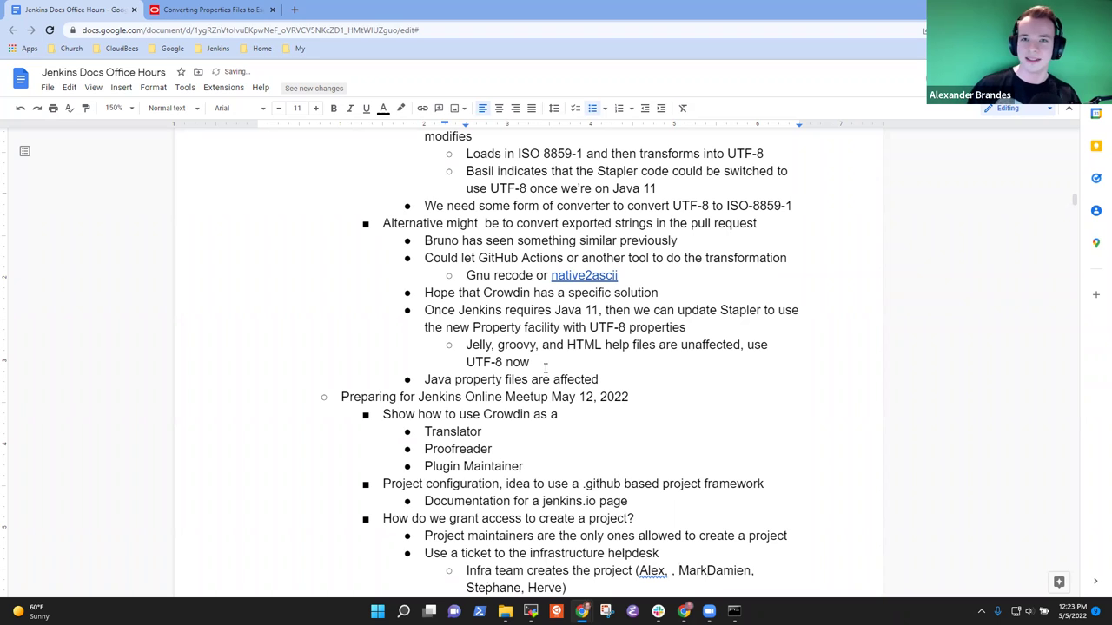
{"action": "key", "text": "BackSpace"}
{"action": "key", "text": "BackSpace"}
{"action": "key", "text": "Right"}
{"action": "key", "text": "Right"}
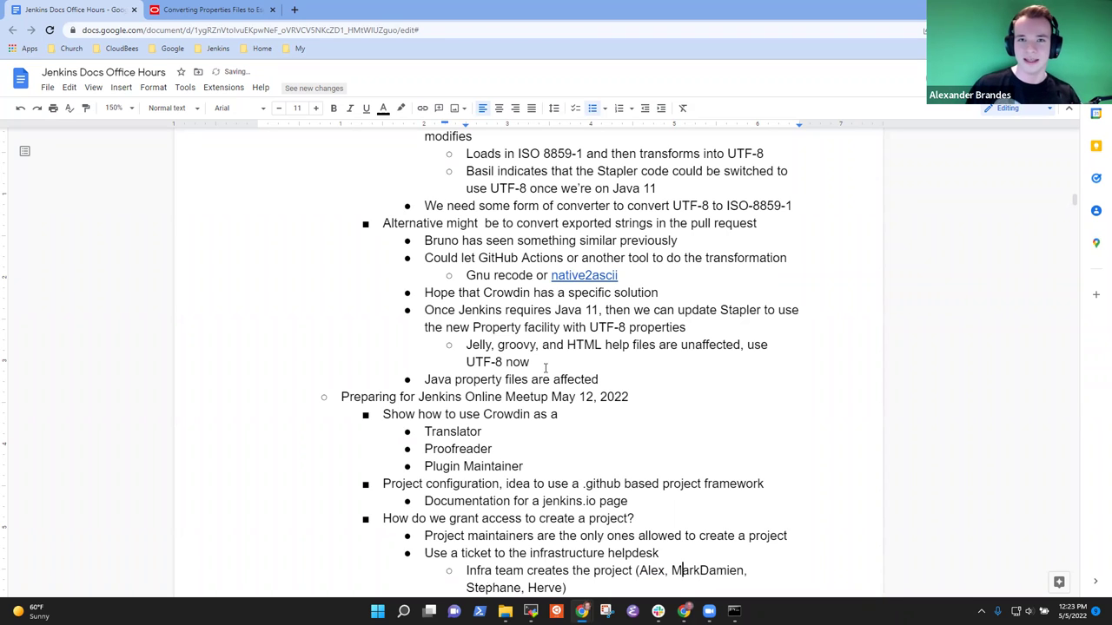
{"action": "key", "text": "Right"}
{"action": "key", "text": "Right"}
{"action": "key", "text": "Right"}
{"action": "type", "text": ","}
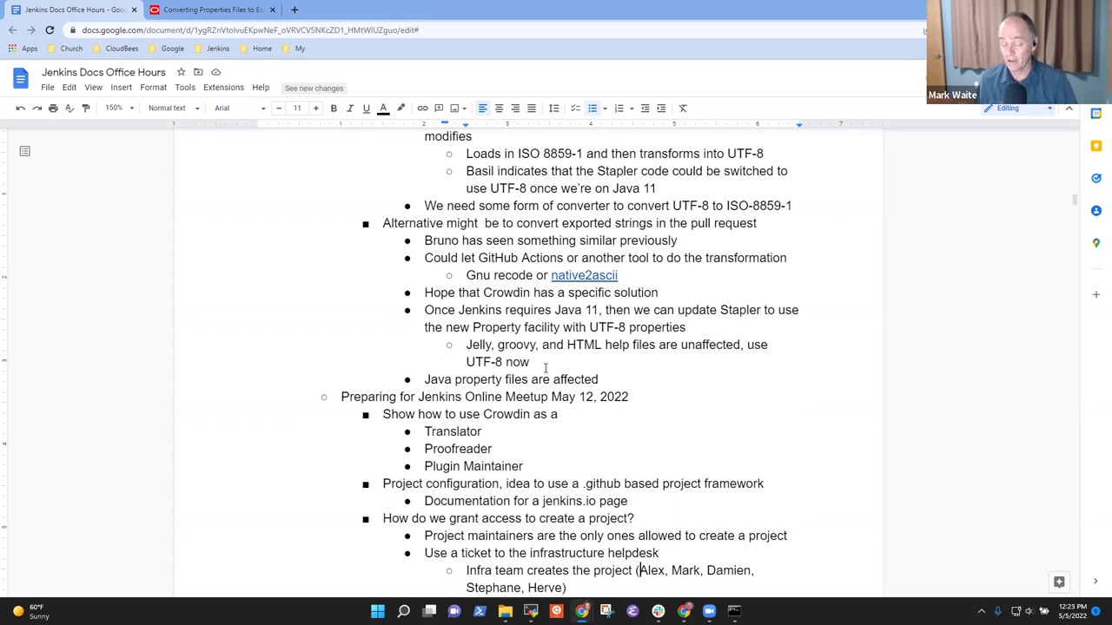
Replace "Infra team" with "Administrator" at the start of the bullet about creating the project
{"action": "key", "text": "Down"}
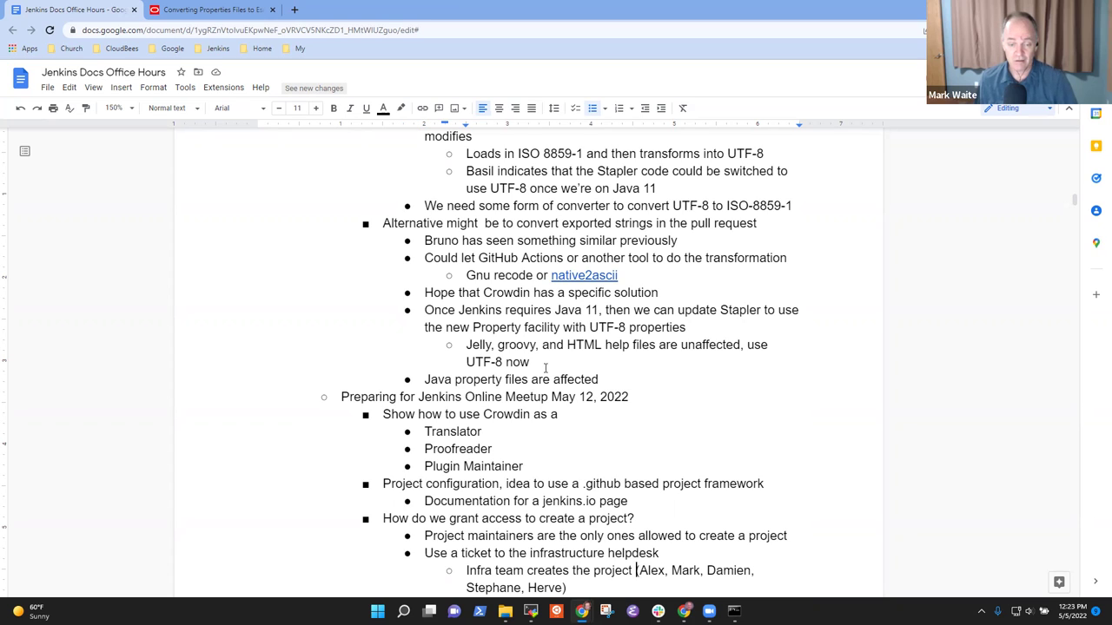
{"action": "key", "text": "ctrl+shift+Right"}
{"action": "key", "text": "ctrl+shift+Right"}
{"action": "key", "text": "ctrl+shift+Left"}
{"action": "key", "text": "ctrl+shift+Right"}
{"action": "type", "text": "Ad"}
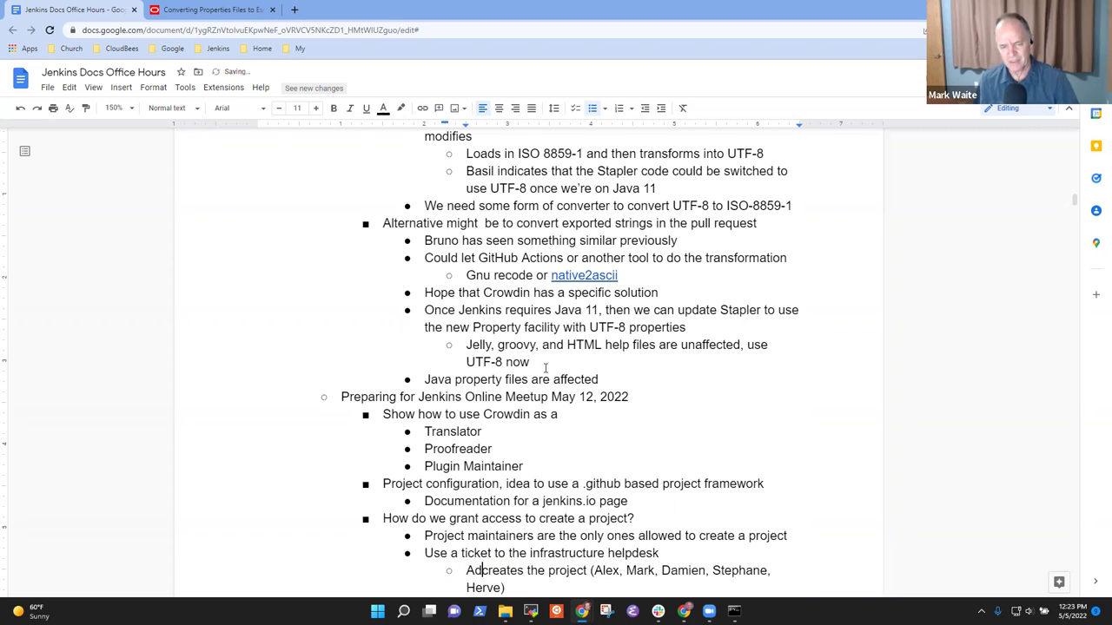
{"action": "key", "text": "BackSpace"}
{"action": "type", "text": "Admini"}
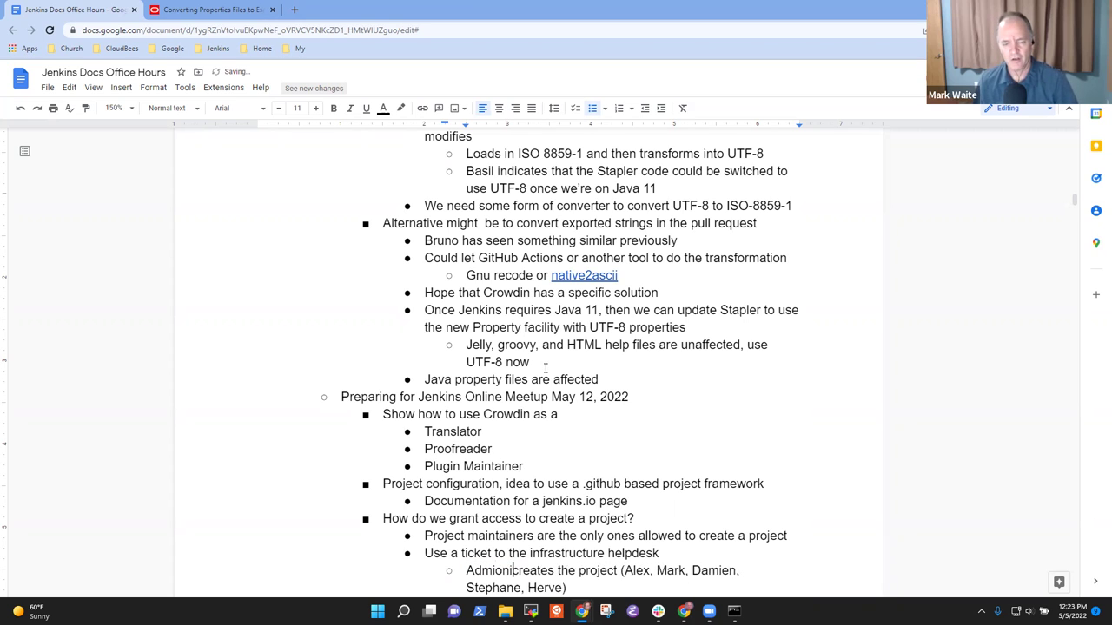
{"action": "key", "text": "BackSpace"}
{"action": "type", "text": "i"}
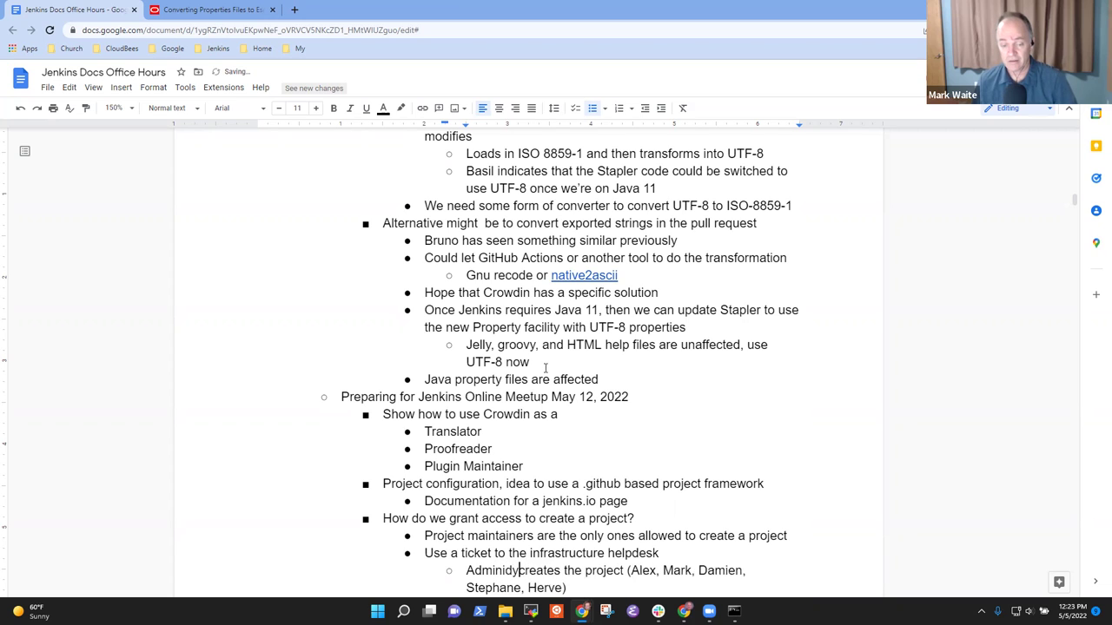
{"action": "key", "text": "BackSpace"}
{"action": "type", "text": "i"}
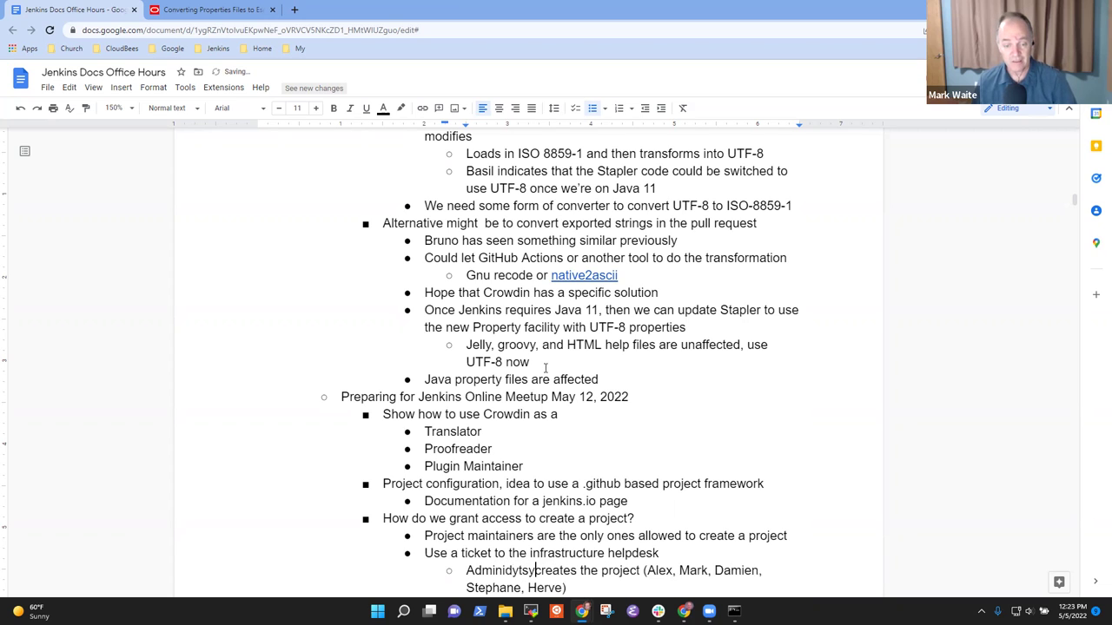
{"action": "key", "text": "BackSpace"}
{"action": "type", "text": "i"}
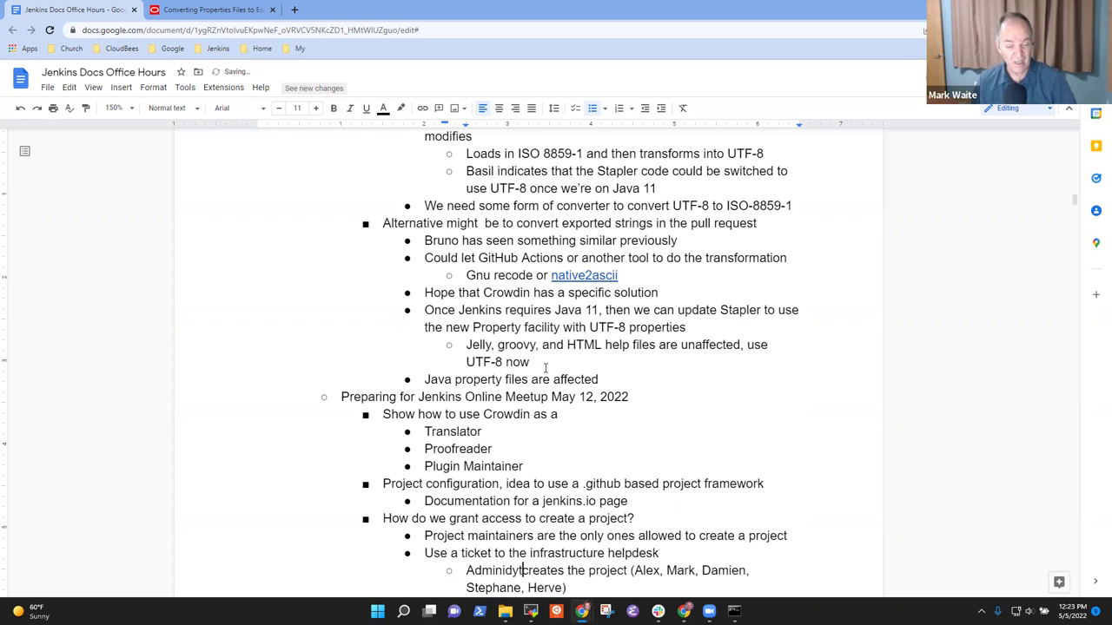
{"action": "key", "text": "BackSpace"}
{"action": "type", "text": "istrate"}
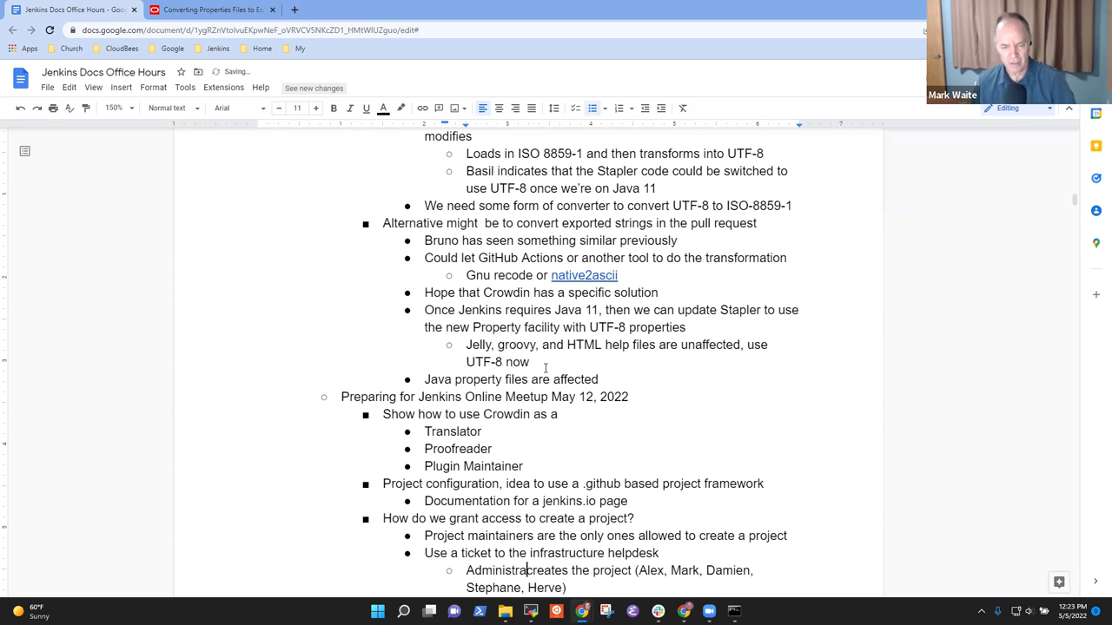
{"action": "key", "text": "BackSpace"}
{"action": "type", "text": "or"}
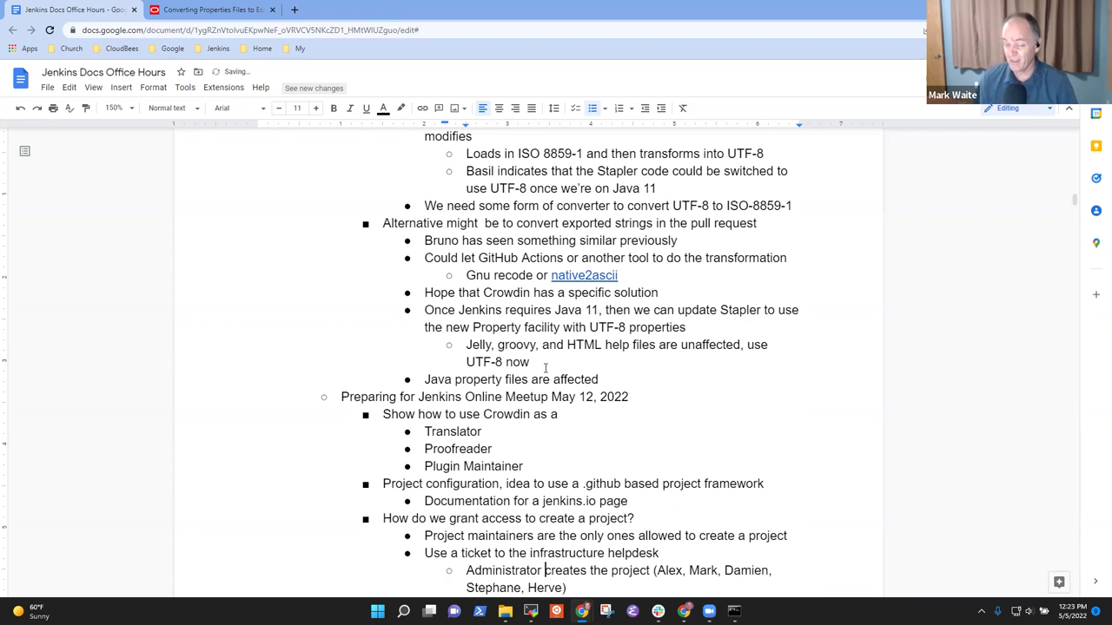
{"action": "key", "text": "ctrl+Right"}
{"action": "key", "text": "ctrl+Right"}
{"action": "key", "text": "ctrl+Right"}
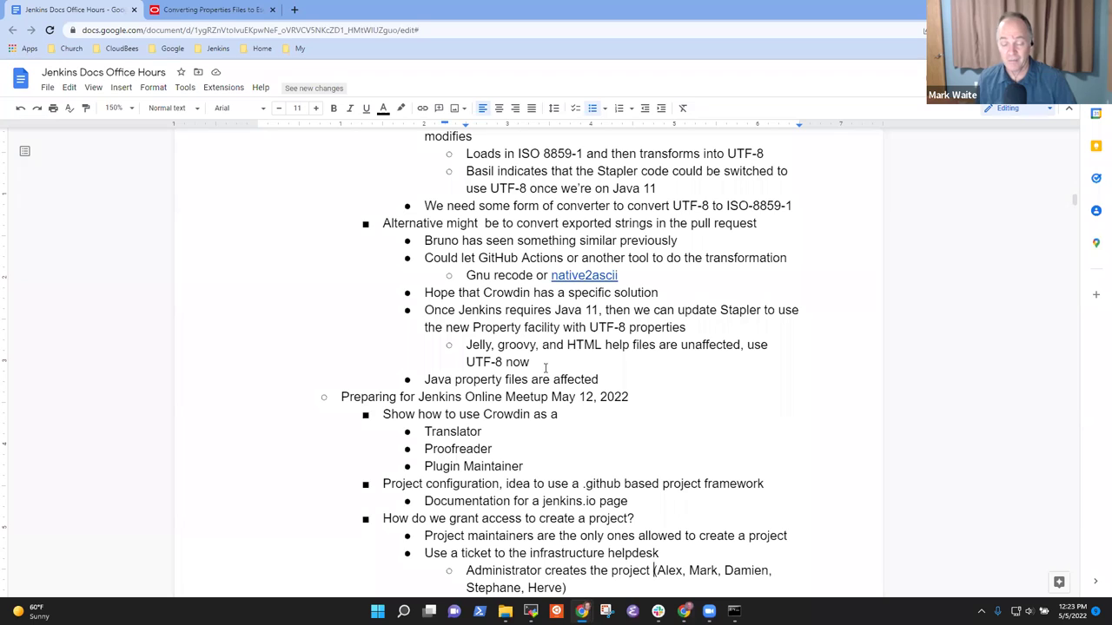
{"action": "key", "text": "ctrl+shift+Right"}
{"action": "key", "text": "ctrl+shift+Right"}
{"action": "key", "text": "ctrl+shift+Right"}
{"action": "key", "text": "ctrl+shift+Right"}
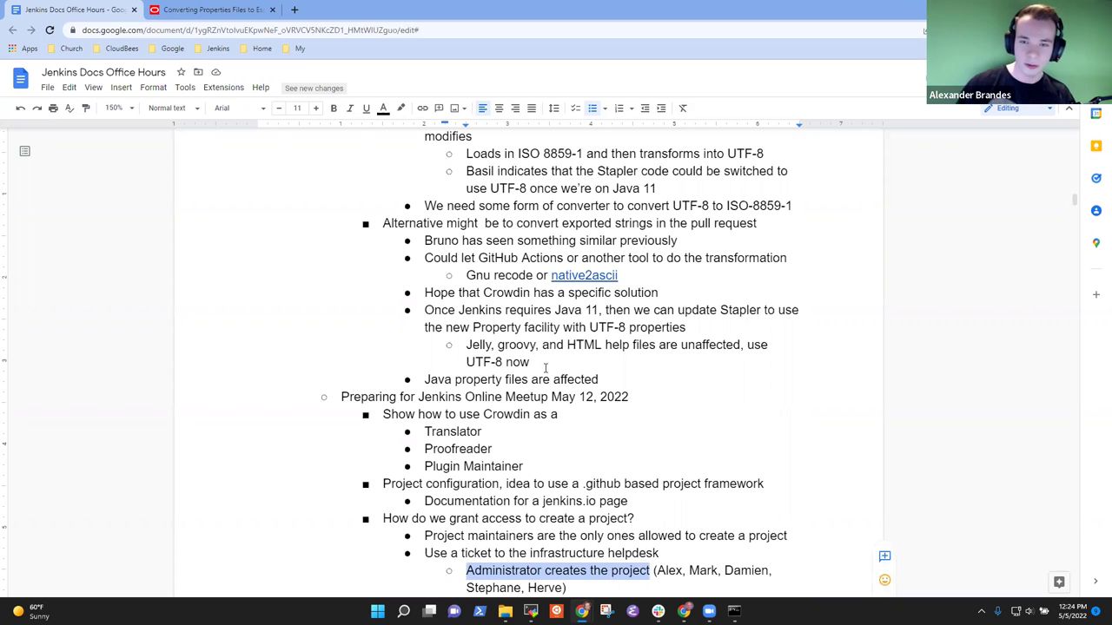
{"action": "key", "text": "Down"}
{"action": "key", "text": "End"}
{"action": "key", "text": "Left"}
{"action": "type", "text": ", Tim"}
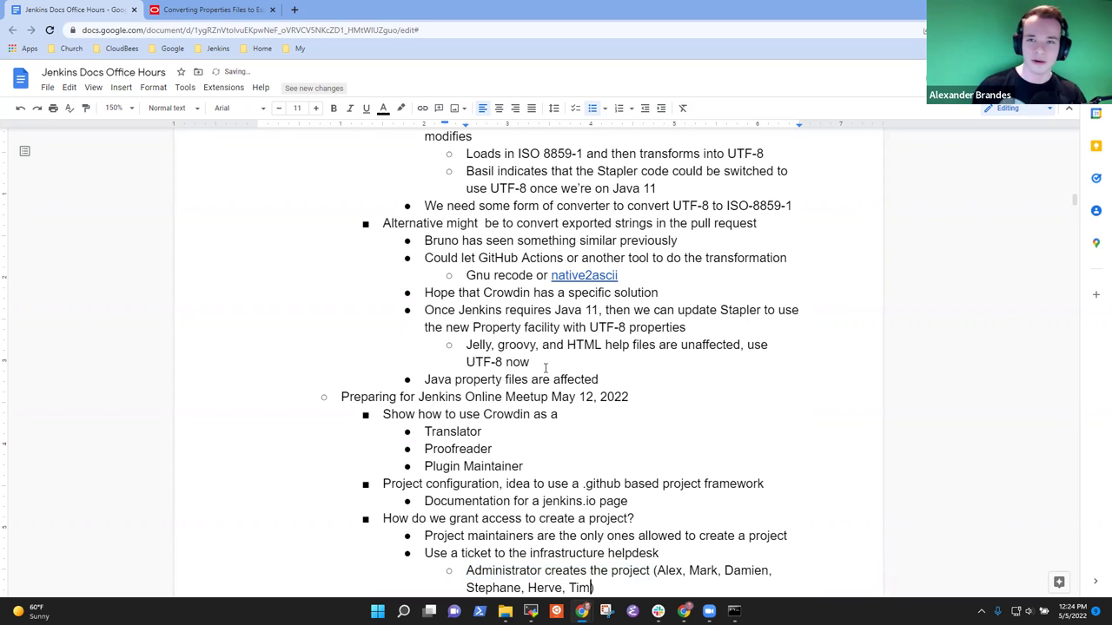
{"action": "key", "text": "BackSpace"}
{"action": "key", "text": "BackSpace"}
{"action": "key", "text": "BackSpace"}
{"action": "key", "text": "BackSpace"}
{"action": "key", "text": "BackSpace"}
Insert another administrator's first name as the third entry of the parenthesised list in the Administrator bullet
{"action": "key", "text": "Up"}
{"action": "key", "text": "End"}
{"action": "key", "text": "ctrl+Left"}
{"action": "type", "text": "Tim,"}
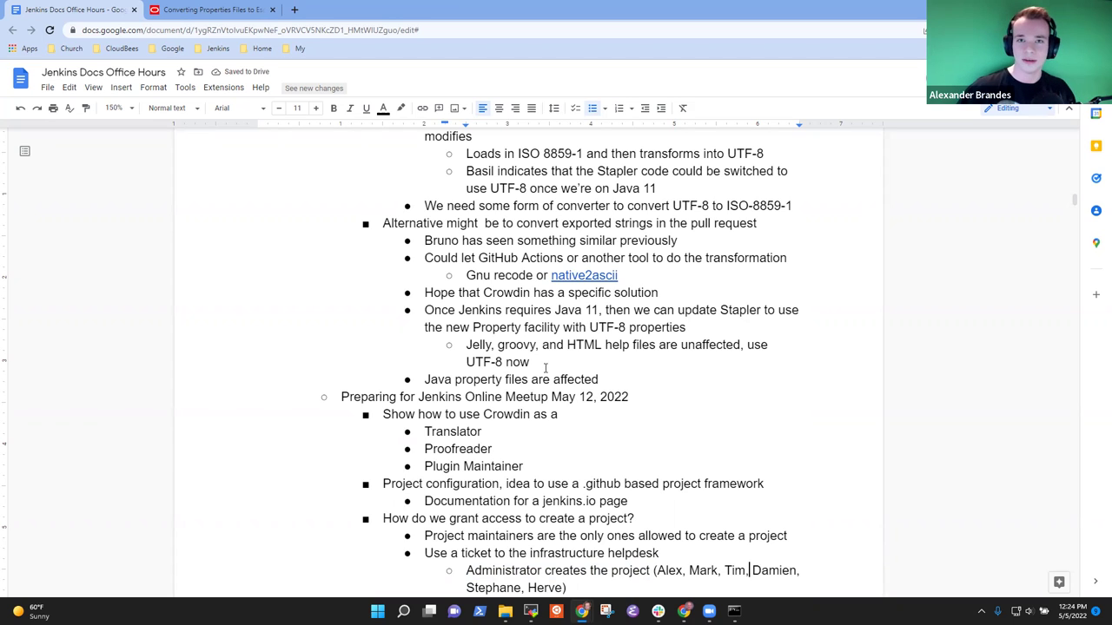
Split the list of names after the third one, putting the remaining three in a second pair of parentheses starting with "could add"
{"action": "key", "text": "BackSpace"}
{"action": "type", "text": ")"}
{"action": "type", "text": " ("}
{"action": "type", "text": "coudl add,"}
{"action": "key", "text": "ctrl+shift+Left"}
{"action": "key", "text": "ctrl+shift+Left"}
{"action": "key", "text": "BackSpace"}
{"action": "key", "text": "ctrl+z"}
{"action": "key", "text": "ctrl+z"}
{"action": "key", "text": "ctrl+z"}
{"action": "key", "text": "ctrl+BackSpace"}
{"action": "key", "text": "ctrl+BackSpace"}
{"action": "type", "text": "coudl"}
{"action": "key", "text": "BackSpace"}
{"action": "key", "text": "BackSpace"}
{"action": "type", "text": "ld add"}
{"action": "key", "text": "Delete"}
{"action": "key", "text": "End"}
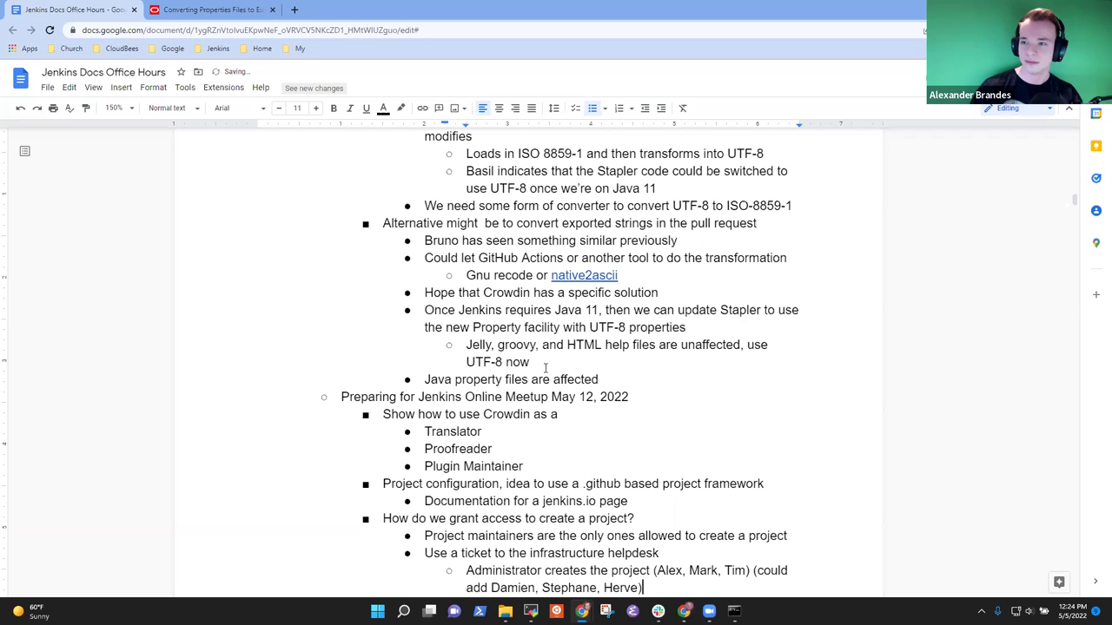
{"action": "key", "text": "Up"}
{"action": "key", "text": "Up"}
{"action": "key", "text": "Up"}
{"action": "key", "text": "Up"}
{"action": "key", "text": "Home"}
{"action": "key", "text": "shift+End"}
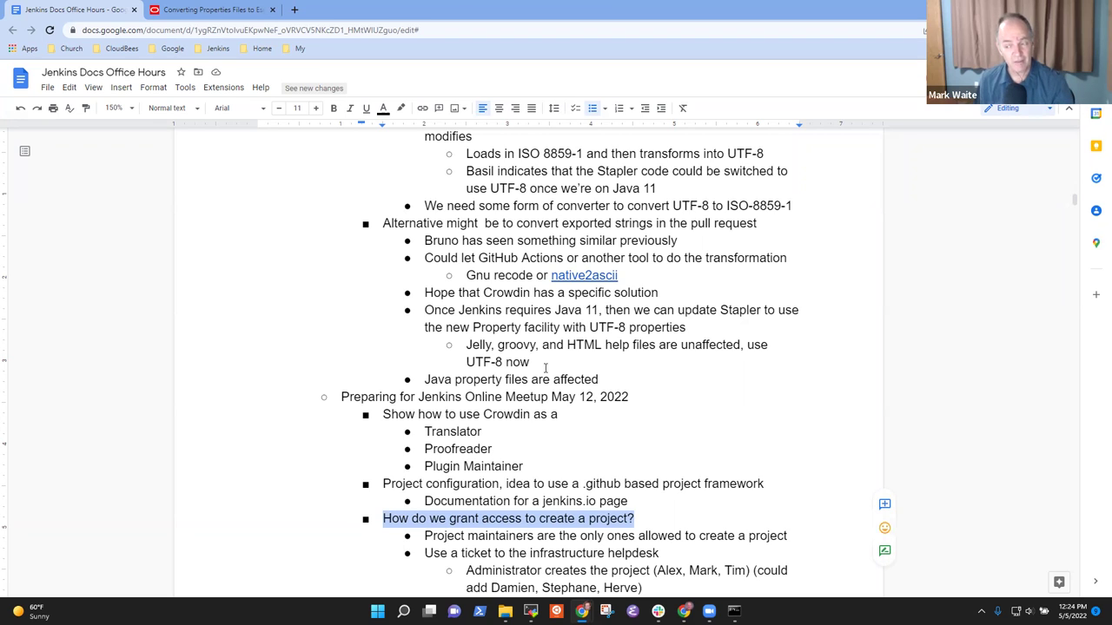
{"action": "key", "text": "Down"}
{"action": "key", "text": "Down"}
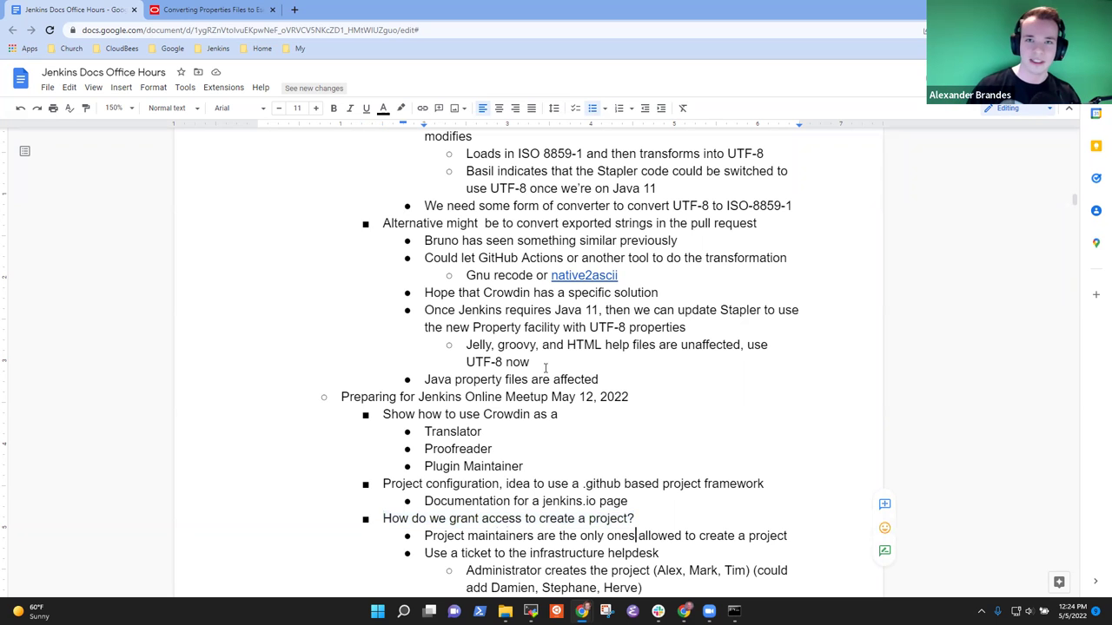
{"action": "scroll", "coordinate": [546, 367], "scroll_direction": "down", "scroll_amount": 1}
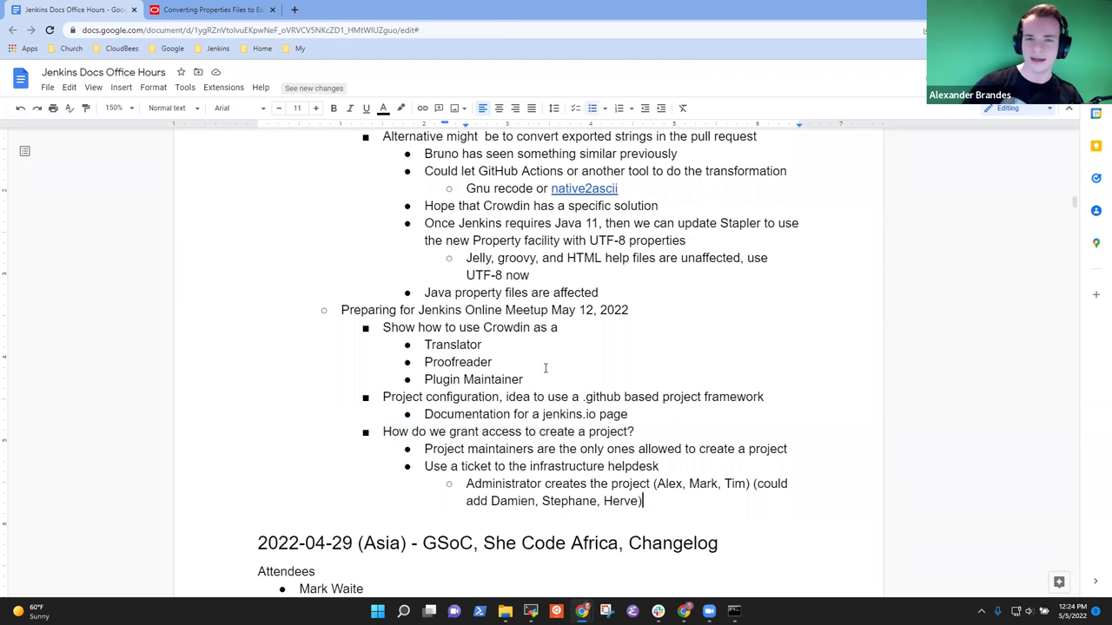
Add a bullet reading "How do users authenticate to Crowdin?" at the same level as the question about granting access to create a project
{"action": "key", "text": "Return"}
{"action": "key", "text": "shift+Tab"}
{"action": "key", "text": "shift+Tab"}
{"action": "type", "text": "Hwo we"}
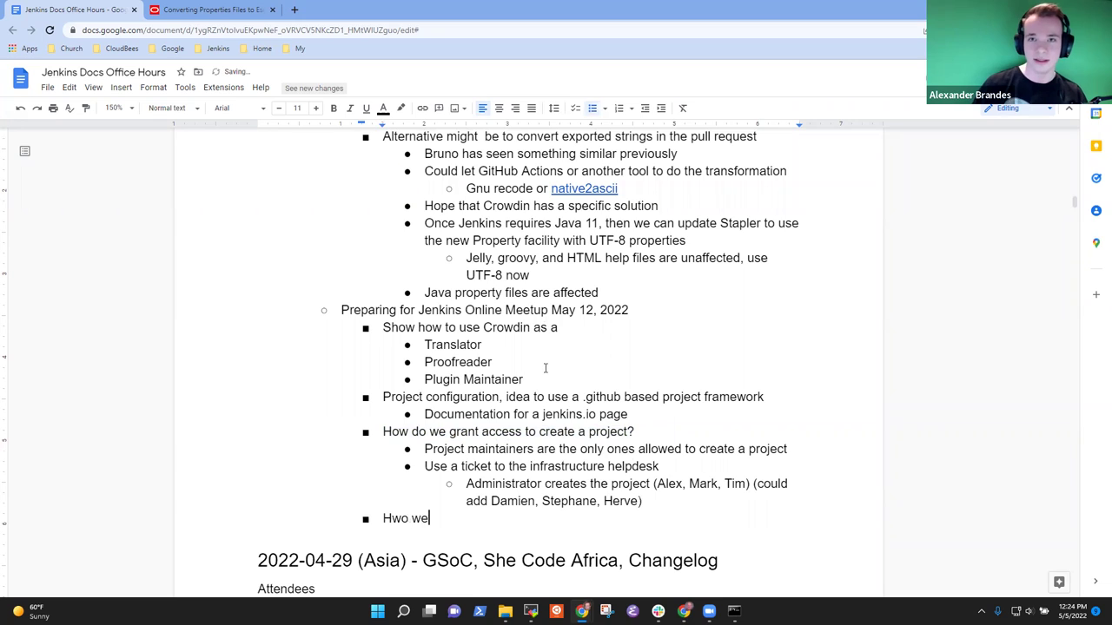
{"action": "key", "text": "BackSpace"}
{"action": "key", "text": "BackSpace"}
{"action": "key", "text": "BackSpace"}
{"action": "key", "text": "BackSpace"}
{"action": "key", "text": "BackSpace"}
{"action": "type", "text": "ope"}
{"action": "key", "text": "BackSpace"}
{"action": "key", "text": "BackSpace"}
{"action": "type", "text": "w do"}
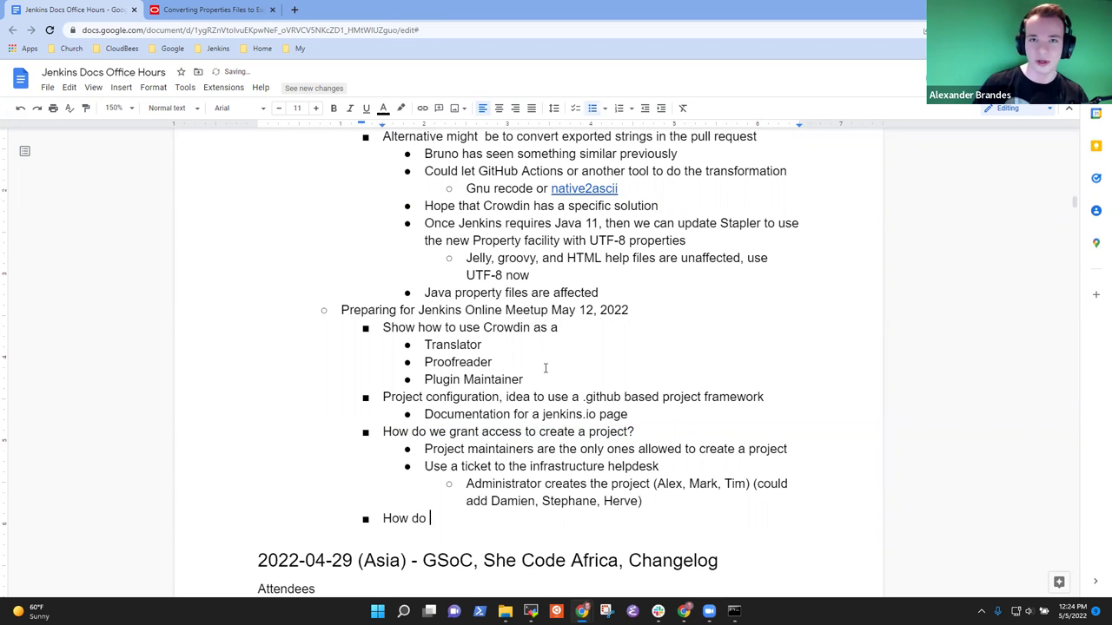
{"action": "type", "text": " users register"}
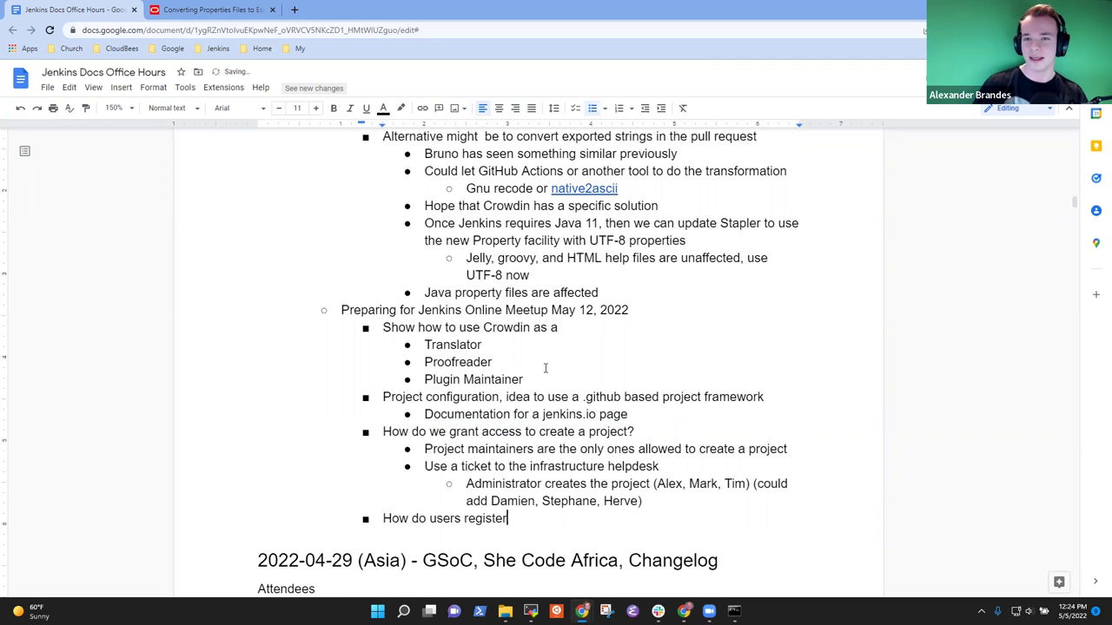
{"action": "key", "text": "BackSpace"}
{"action": "key", "text": "BackSpace"}
{"action": "key", "text": "BackSpace"}
{"action": "key", "text": "BackSpace"}
{"action": "key", "text": "BackSpace"}
{"action": "key", "text": "BackSpace"}
{"action": "key", "text": "BackSpace"}
{"action": "key", "text": "BackSpace"}
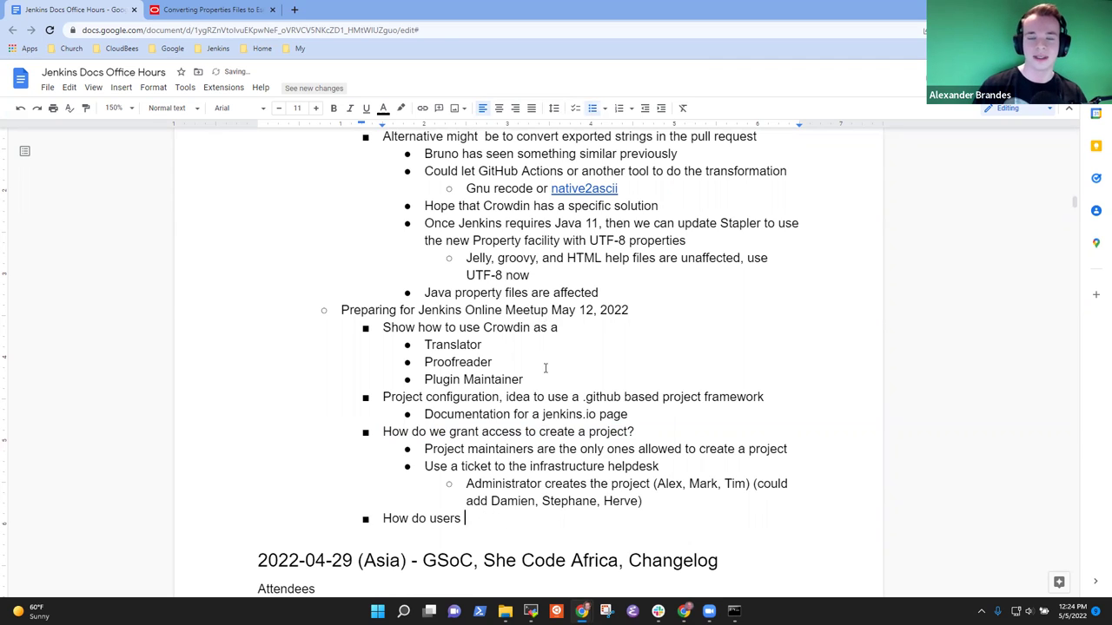
{"action": "type", "text": "authentica"}
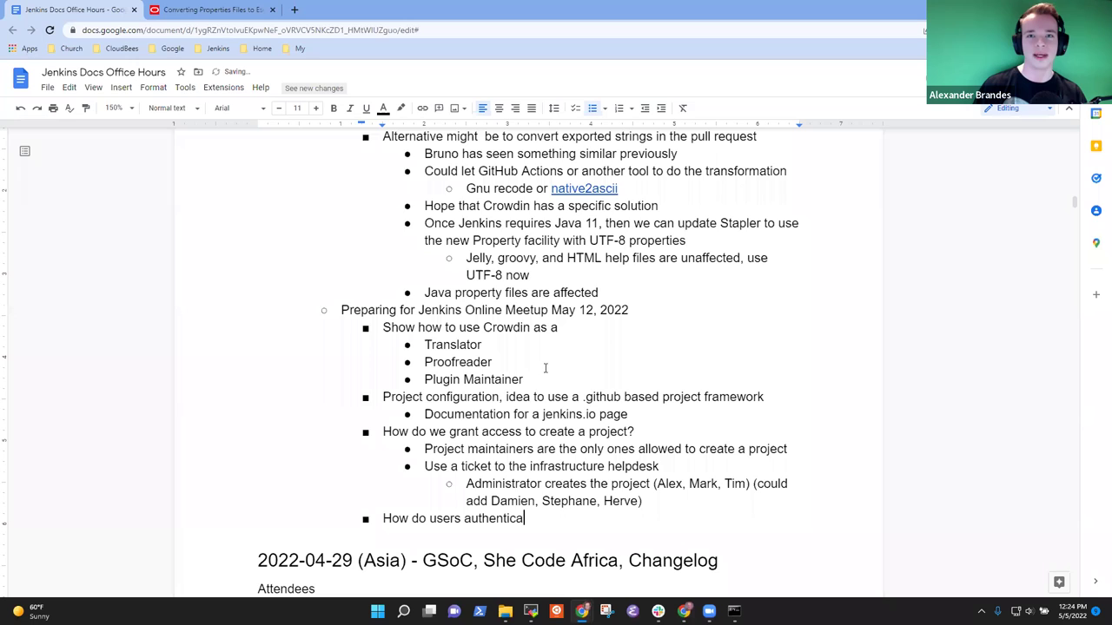
{"action": "type", "text": "te to Crowd"}
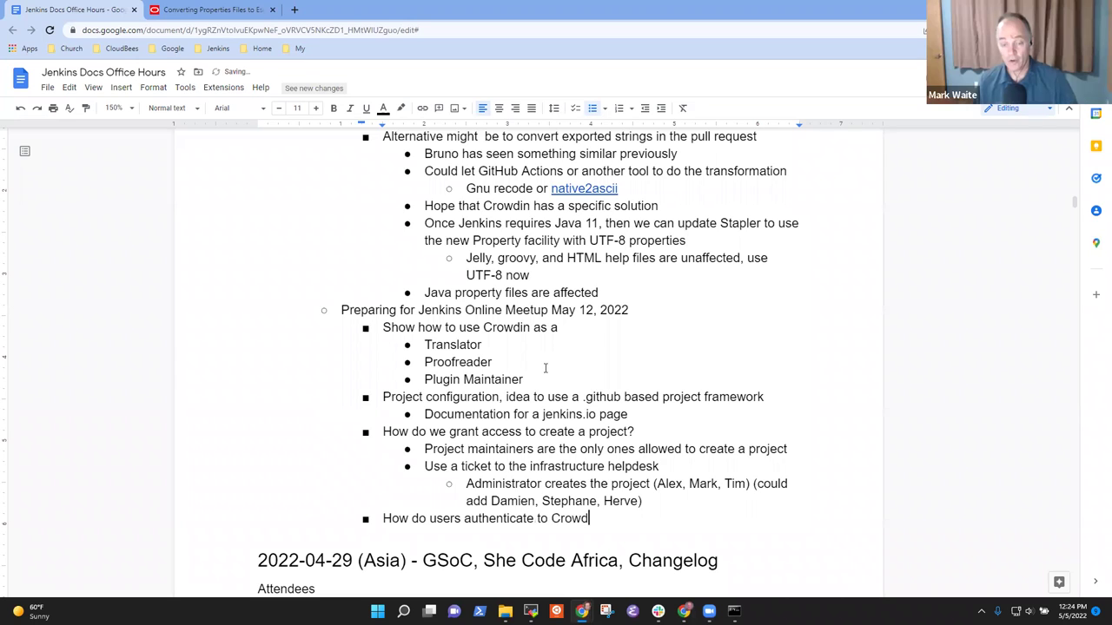
{"action": "type", "text": "in?"}
Add a sub-bullet reading "Either GitHub or Google" under the Crowdin authentication question
{"action": "key", "text": "Return"}
{"action": "key", "text": "Tab"}
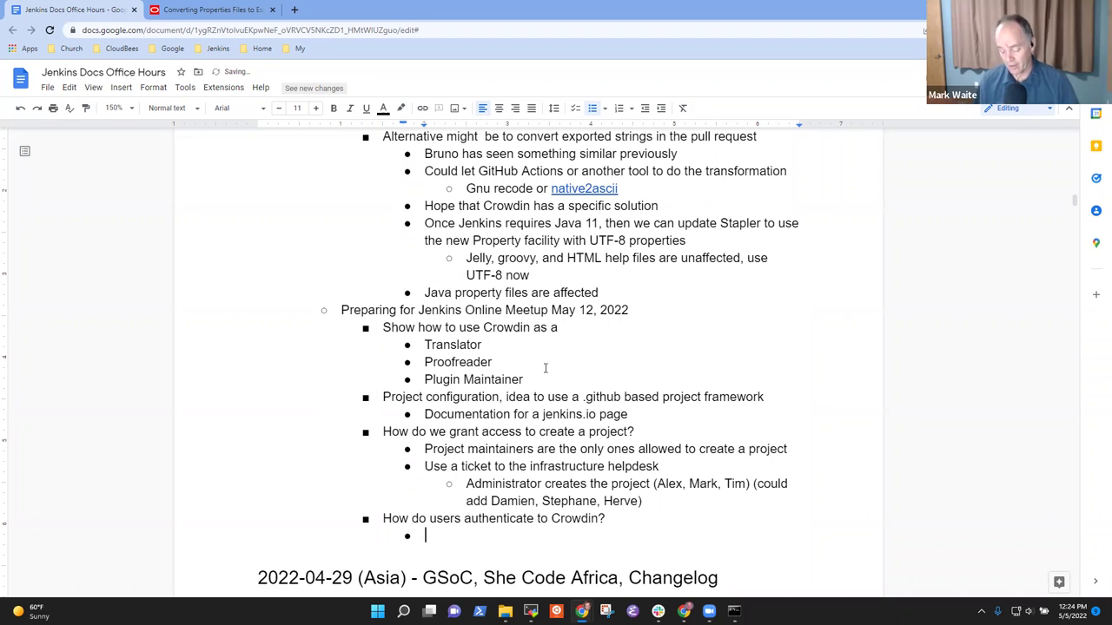
{"action": "type", "text": "Either "}
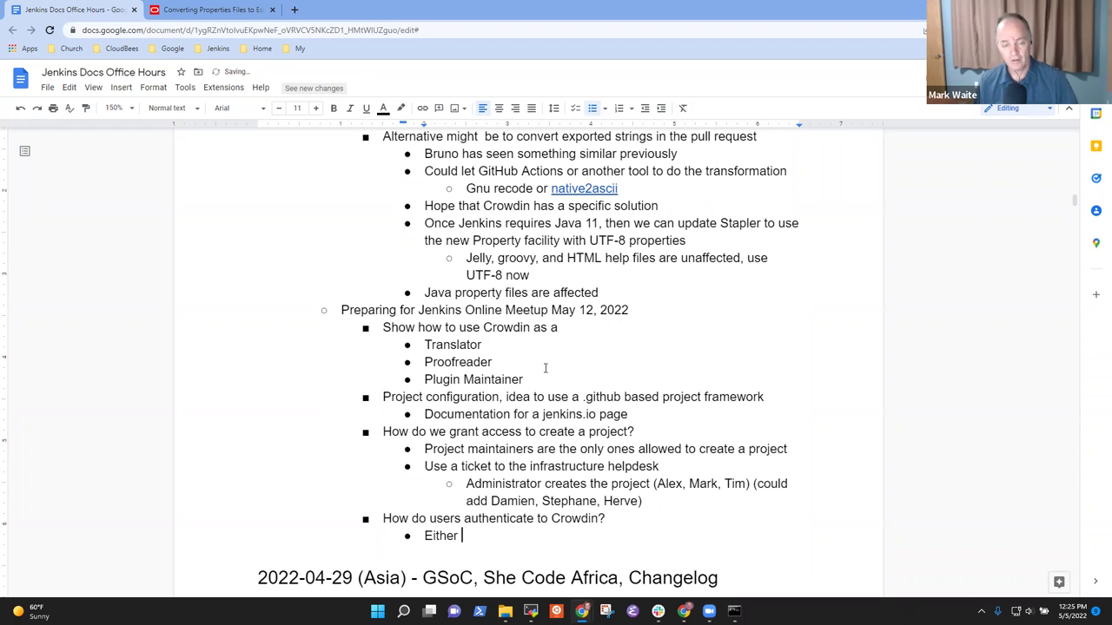
{"action": "type", "text": "GitHub or Google"}
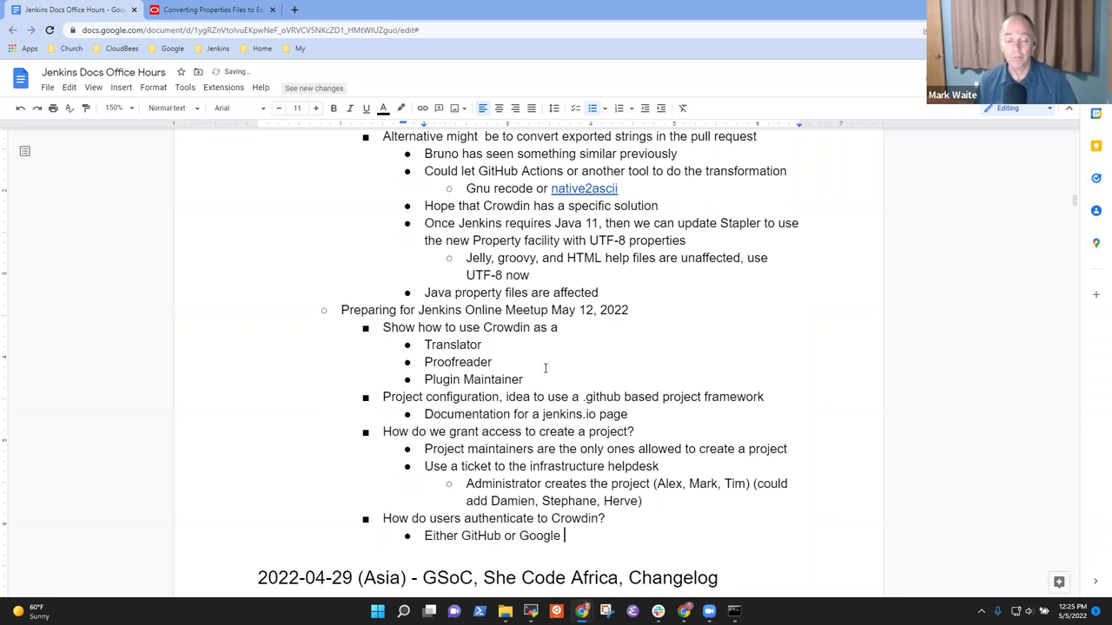
Reword the sub-bullet under the authentication question as "Both GitHub and Google are enabled now"
{"action": "key", "text": "Home"}
{"action": "key", "text": "ctrl+shift+Right"}
{"action": "type", "text": "B"}
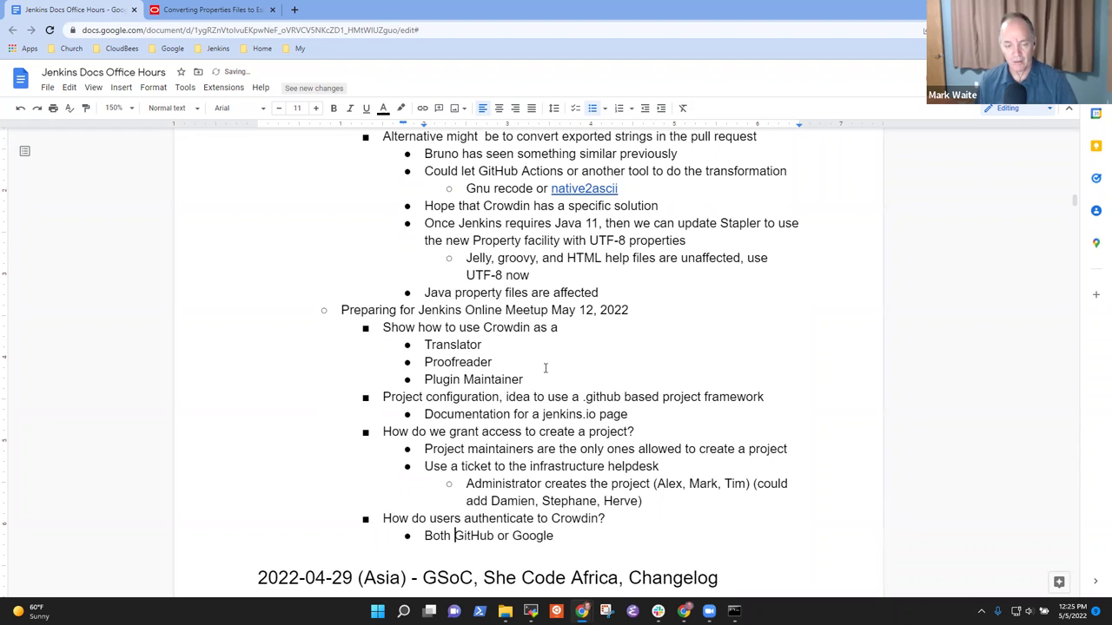
{"action": "key", "text": "ctrl+Right"}
{"action": "key", "text": "Right"}
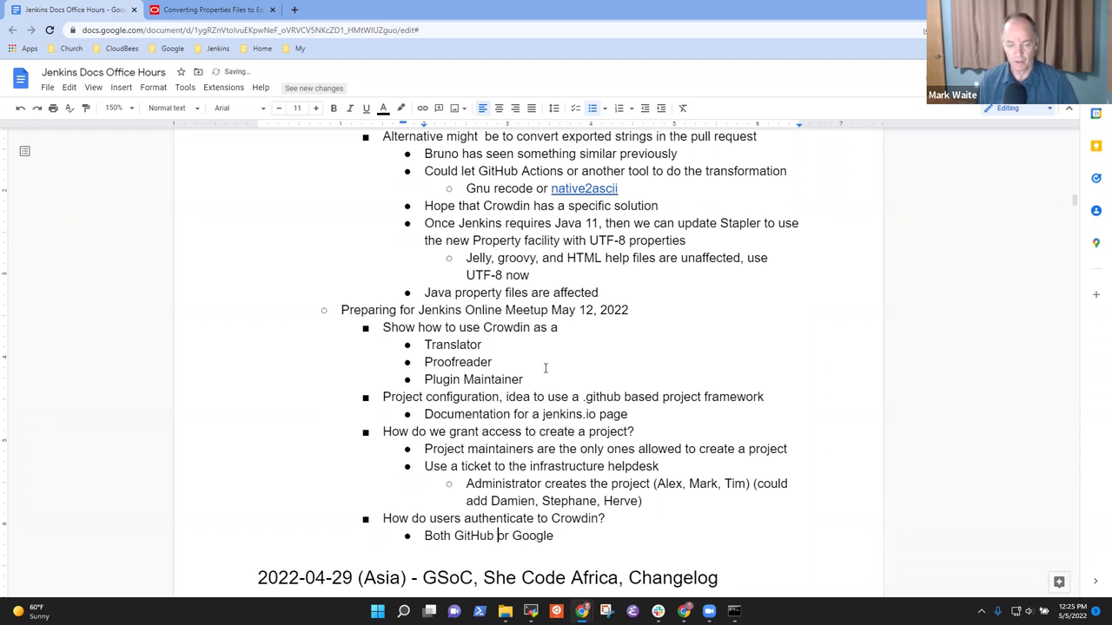
{"action": "key", "text": "Left"}
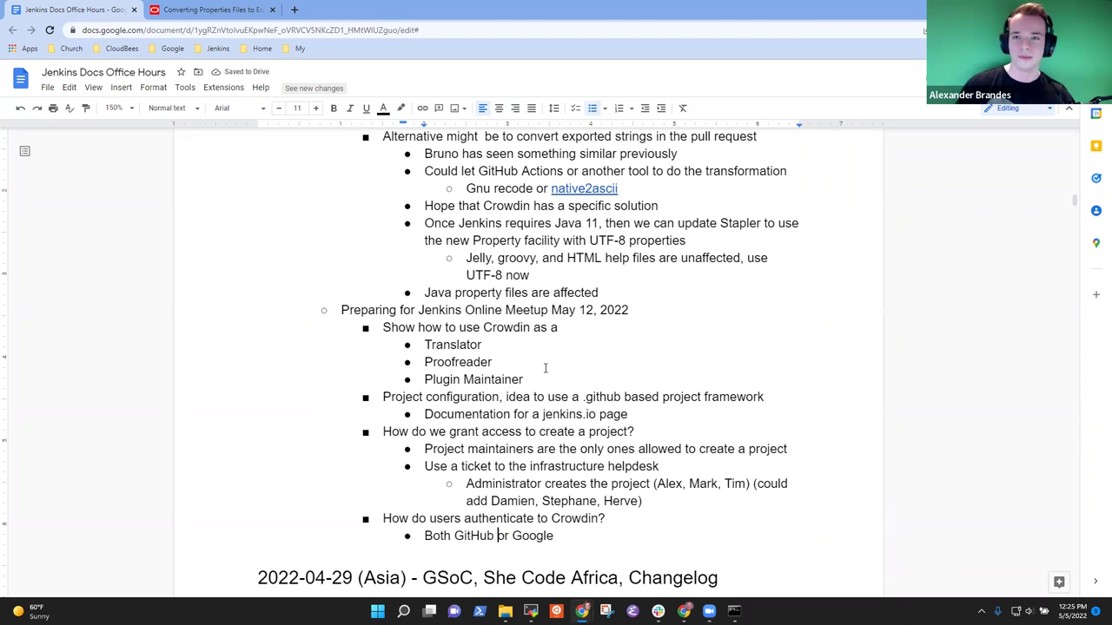
{"action": "key", "text": "shift+Left"}
{"action": "key", "text": "shift+Left"}
{"action": "type", "text": "and Google "}
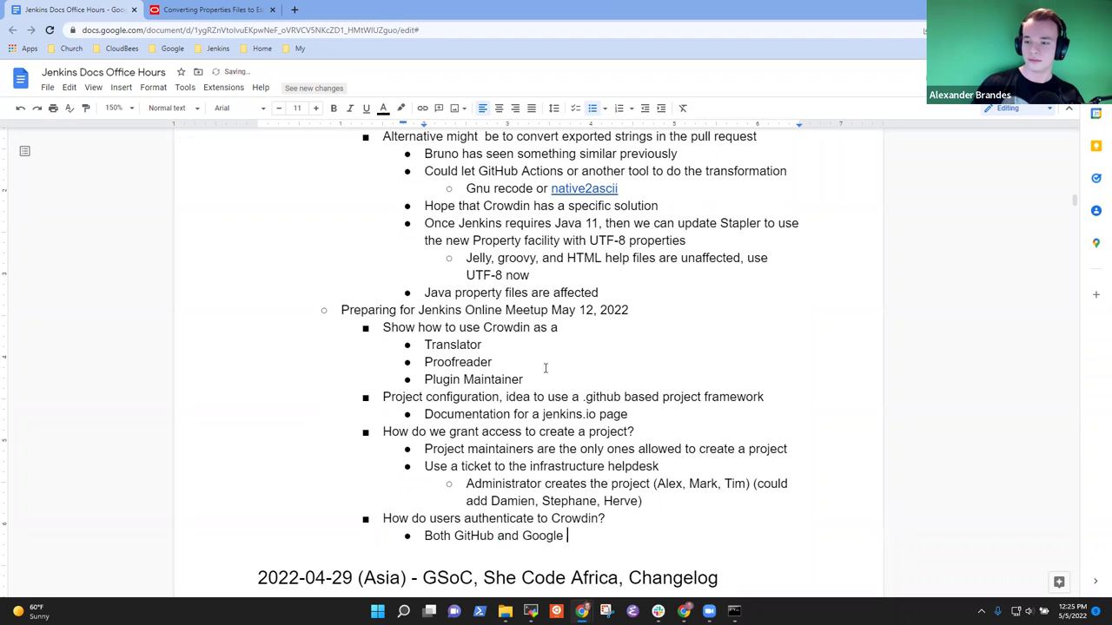
{"action": "type", "text": "are enabled now"}
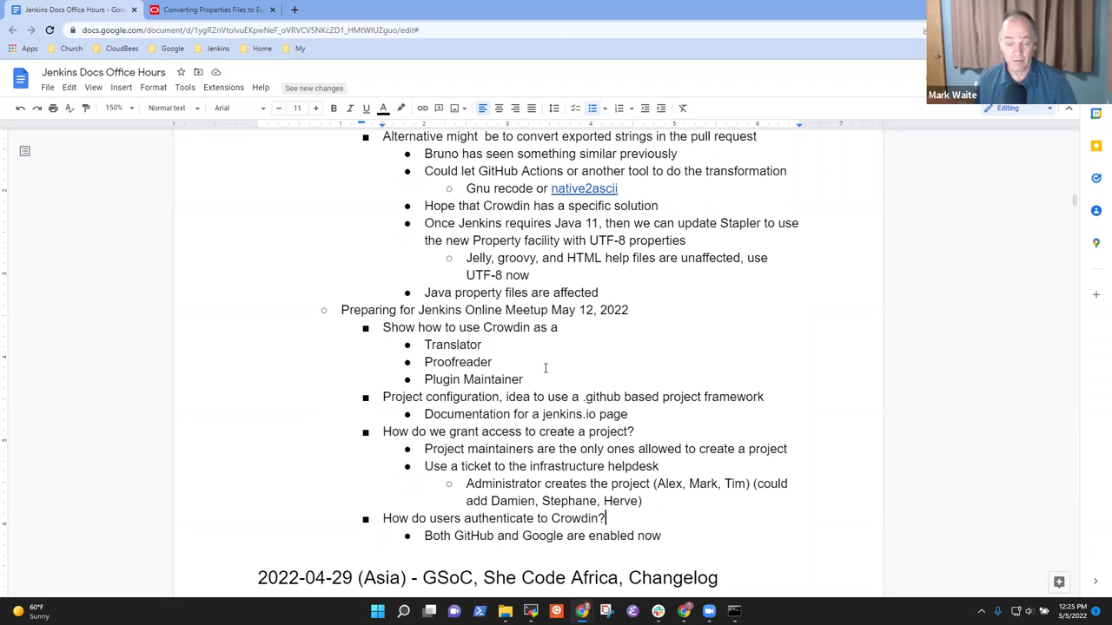
{"action": "key", "text": "Home"}
{"action": "key", "text": "shift+End"}
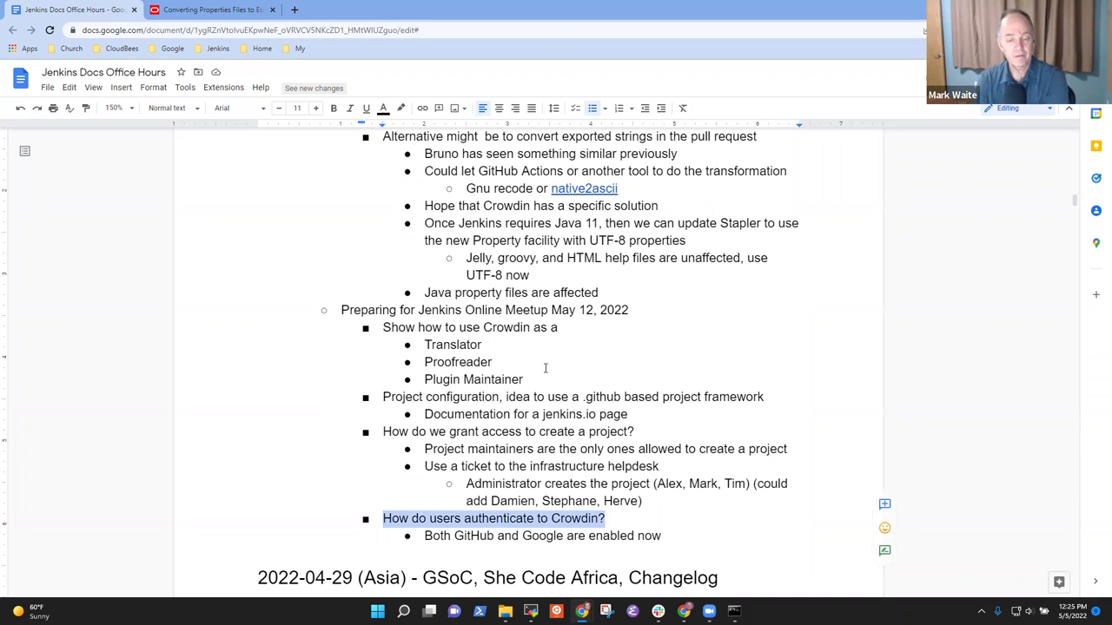
{"action": "key", "text": "Down"}
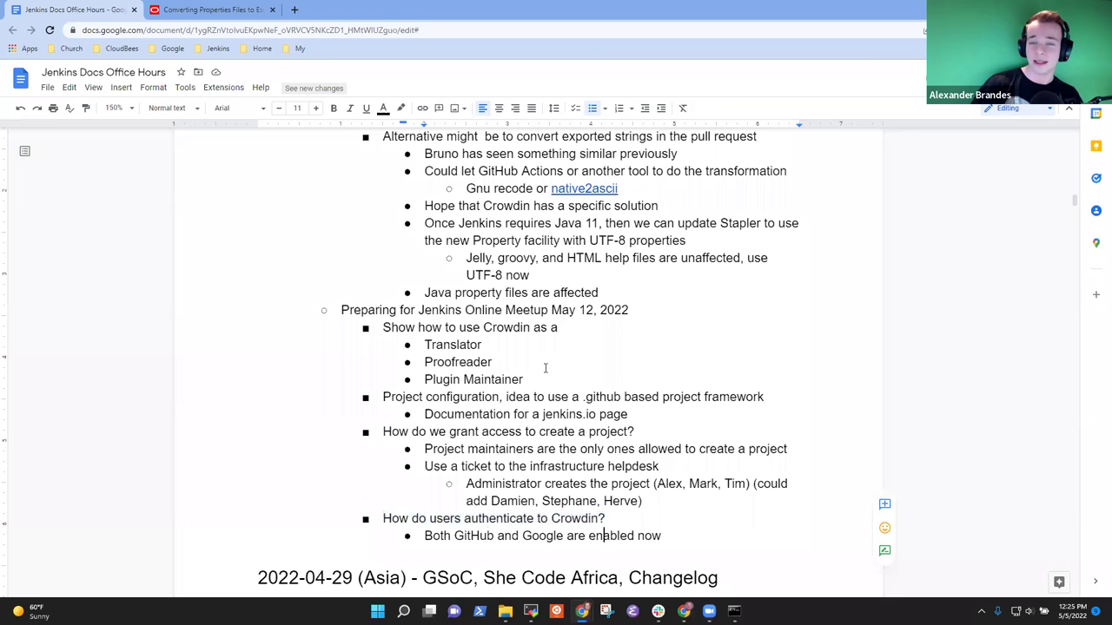
{"action": "key", "text": "End"}
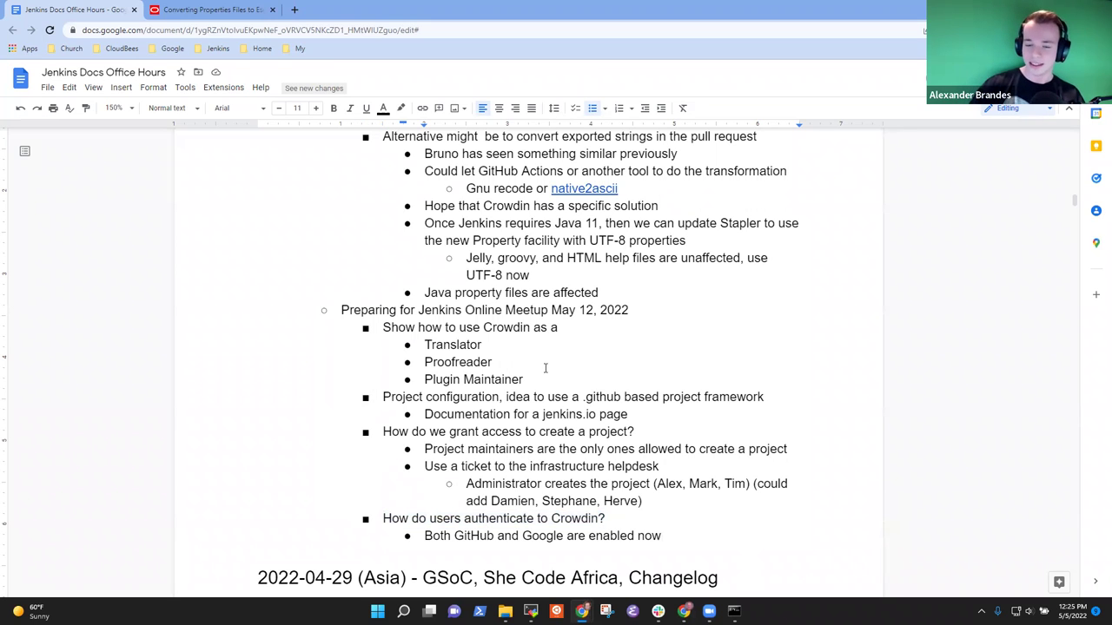
{"action": "key", "text": "Return"}
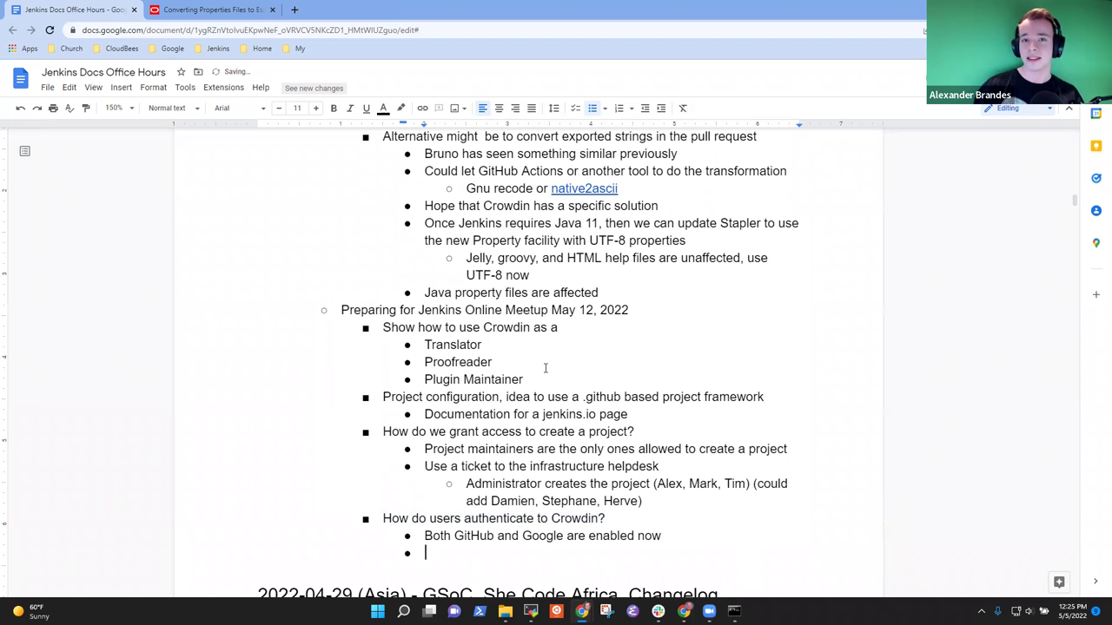
{"action": "key", "text": "BackSpace"}
{"action": "key", "text": "BackSpace"}
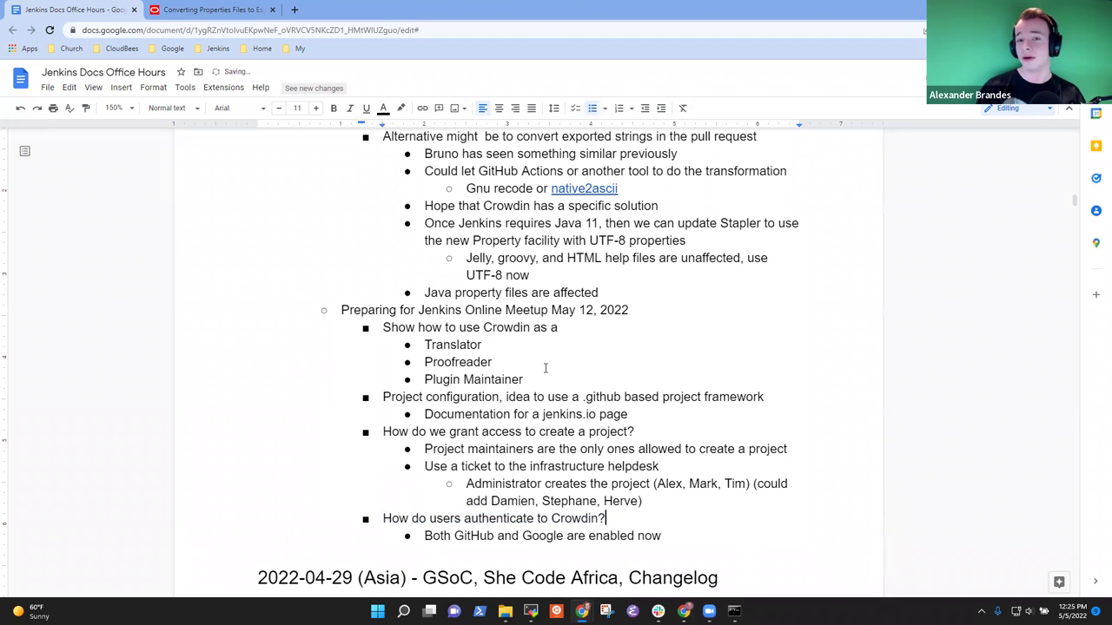
Try adding "helpdesk" before "ticket" in the bullet "Use a ticket to the infrastructure helpdesk", and remove the added word
{"action": "key", "text": "Up"}
{"action": "key", "text": "Up"}
{"action": "key", "text": "Up"}
{"action": "key", "text": "End"}
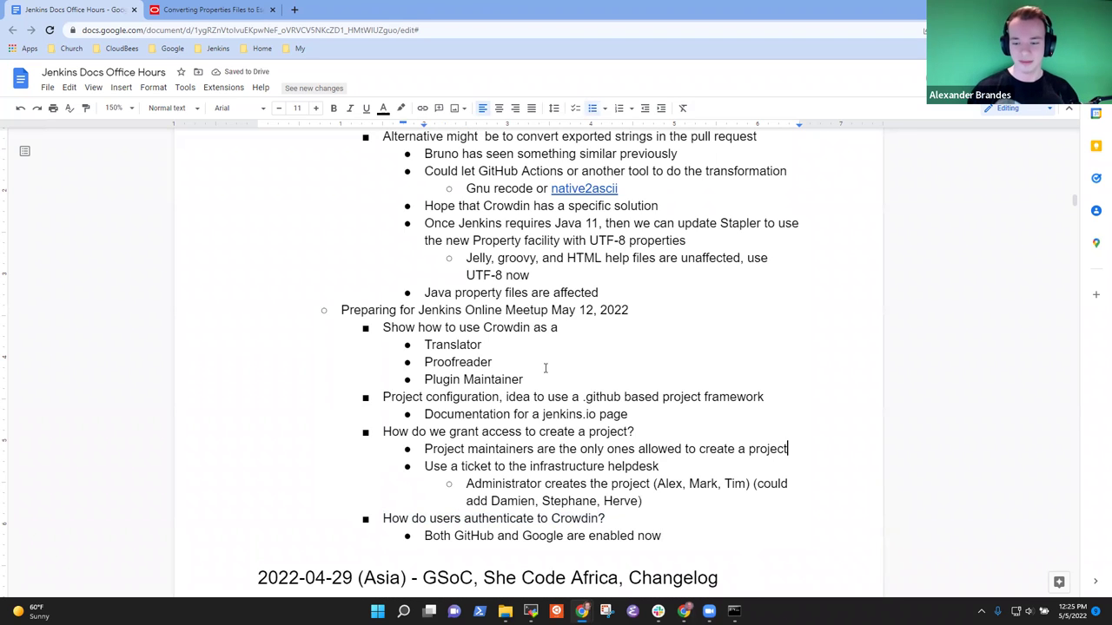
{"action": "key", "text": "Down"}
{"action": "key", "text": "ctrl+Right"}
{"action": "key", "text": "ctrl+Right"}
{"action": "type", "text": "helpdesk"}
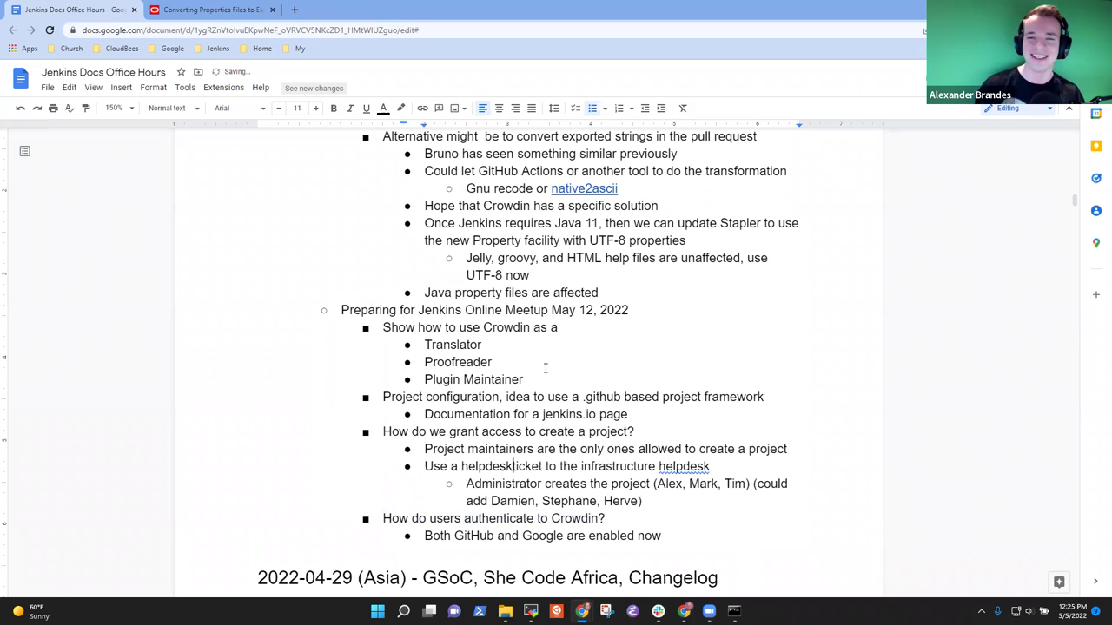
{"action": "key", "text": "End"}
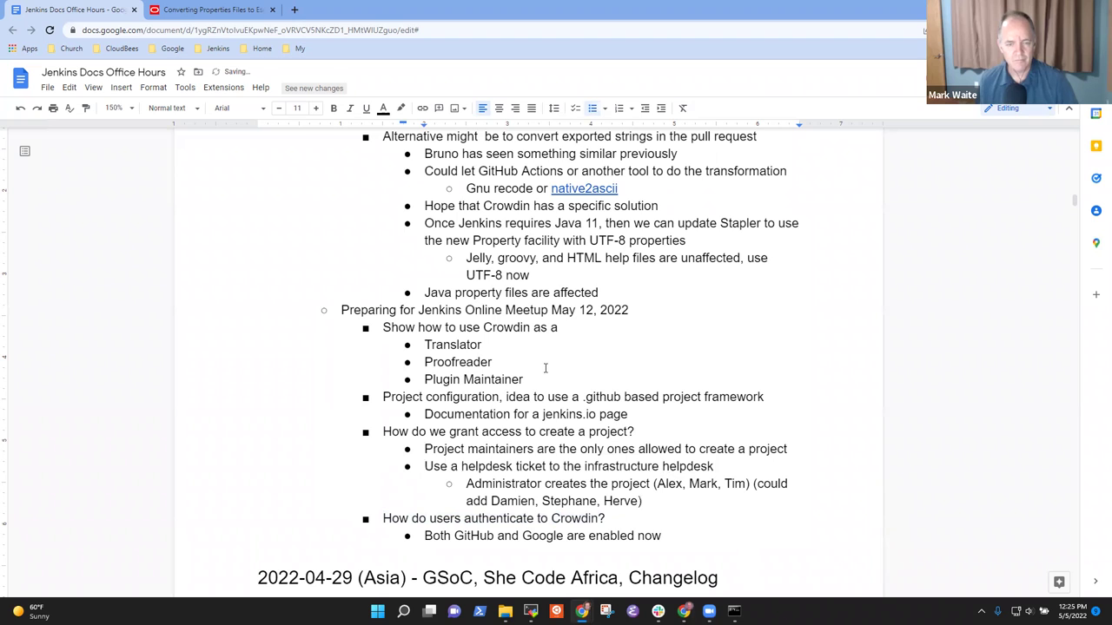
{"action": "key", "text": "ctrl+Left"}
{"action": "key", "text": "ctrl+Left"}
{"action": "key", "text": "ctrl+Left"}
{"action": "key", "text": "ctrl+Left"}
{"action": "key", "text": "ctrl+Left"}
{"action": "key", "text": "ctrl+shift+Left"}
{"action": "key", "text": "BackSpace"}
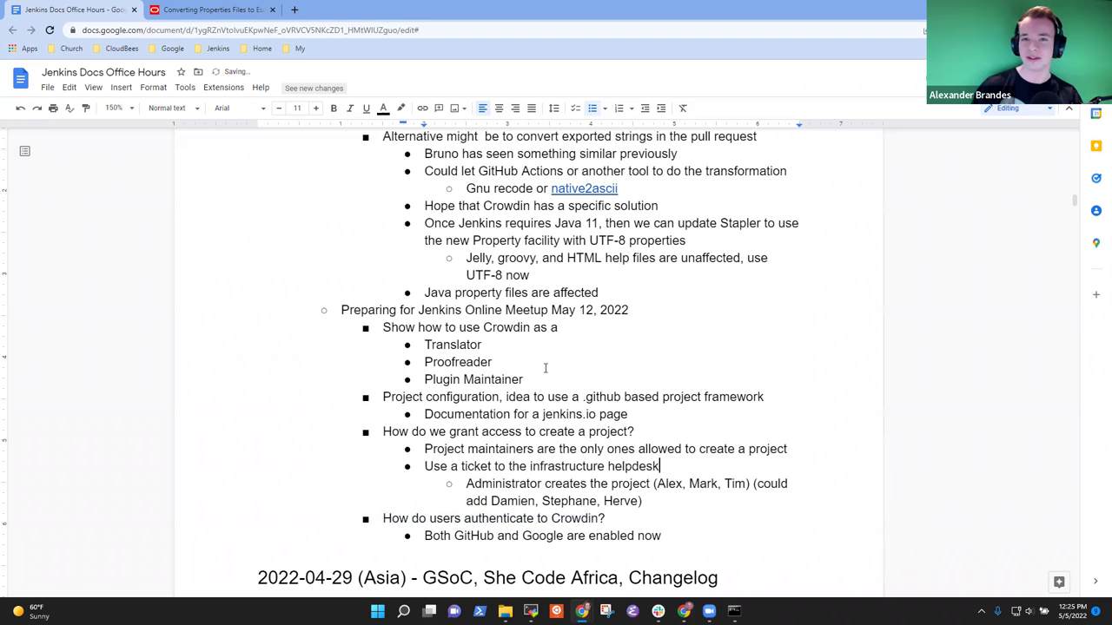
{"action": "key", "text": "Down"}
{"action": "key", "text": "Down"}
{"action": "key", "text": "Return"}
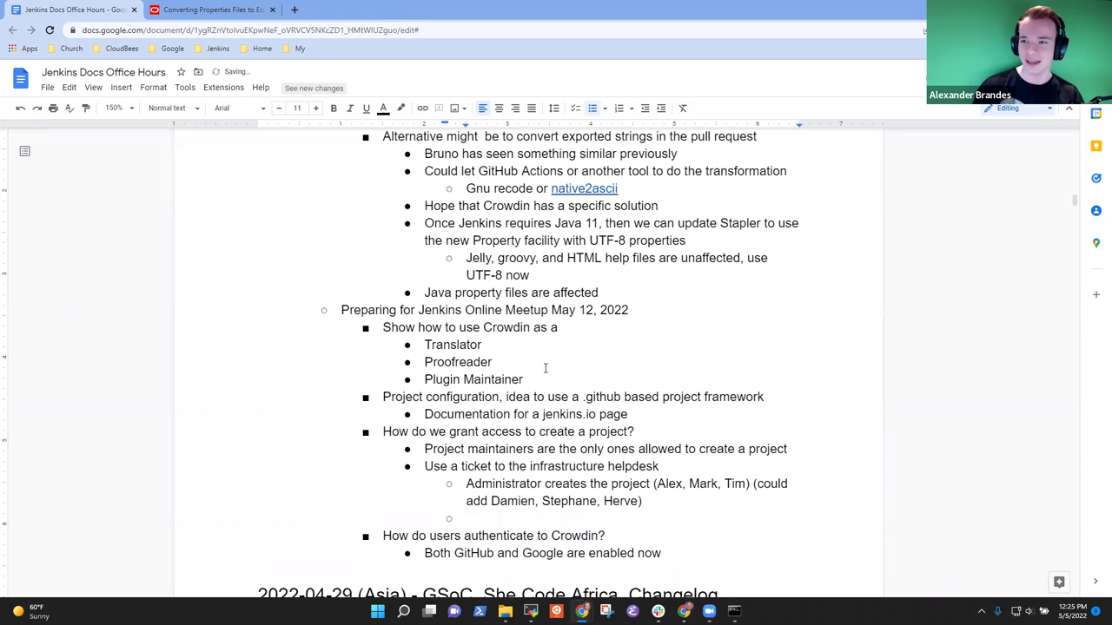
Insert a sub-bullet above the Administrator one, reading "Triage assigns the ticket to one of the Crowdin Admins"
{"action": "key", "text": "Up"}
{"action": "key", "text": "Up"}
{"action": "key", "text": "Return"}
{"action": "key", "text": "Up"}
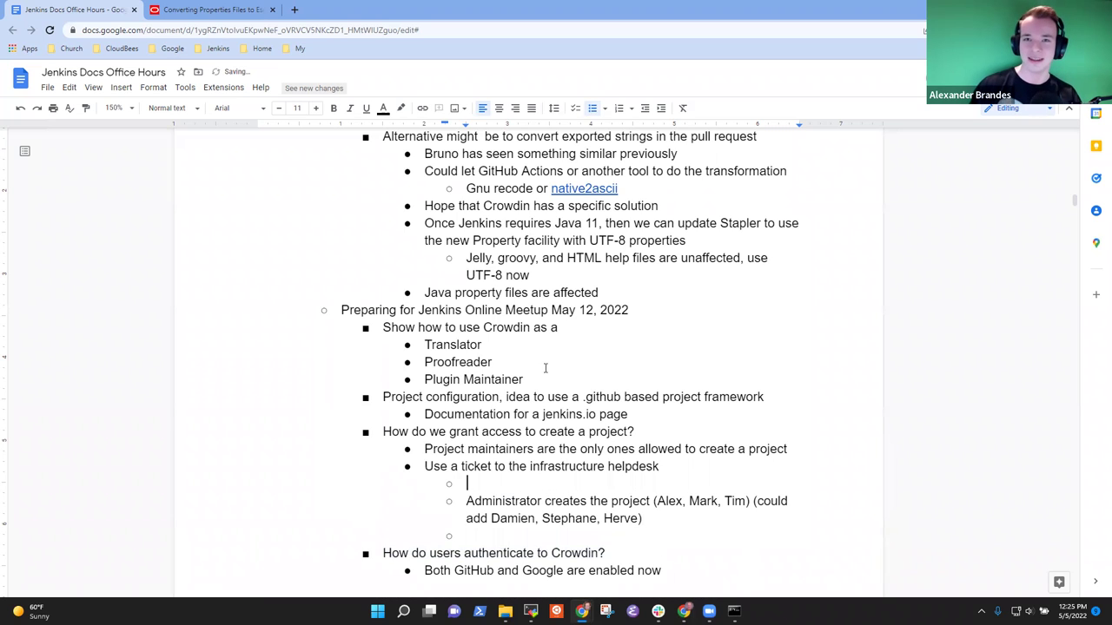
{"action": "type", "text": "Triage assign"}
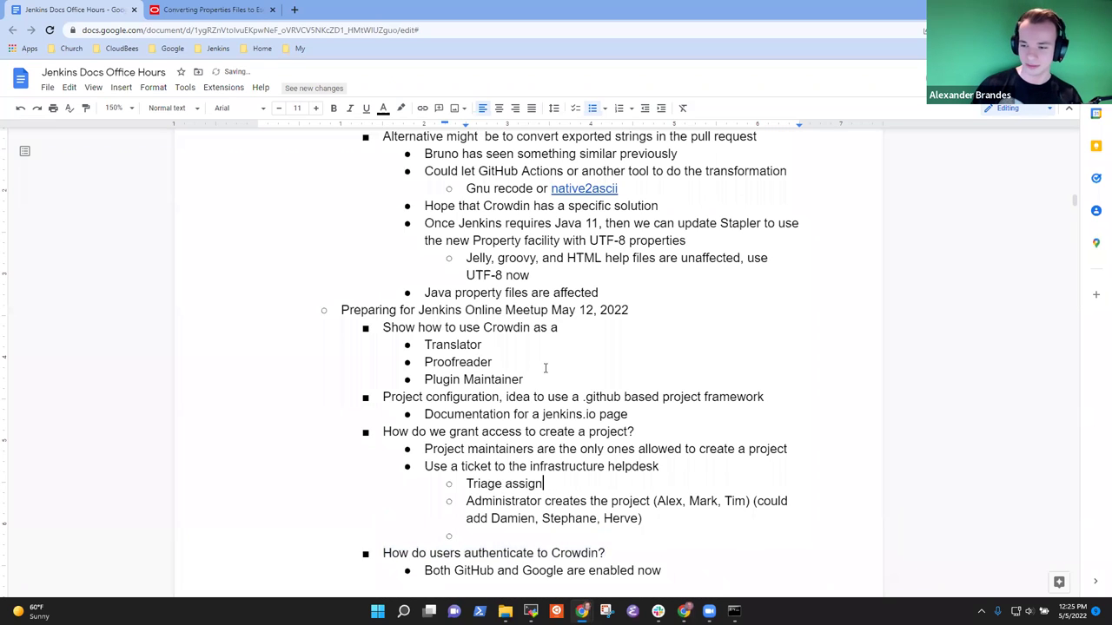
{"action": "type", "text": "s"}
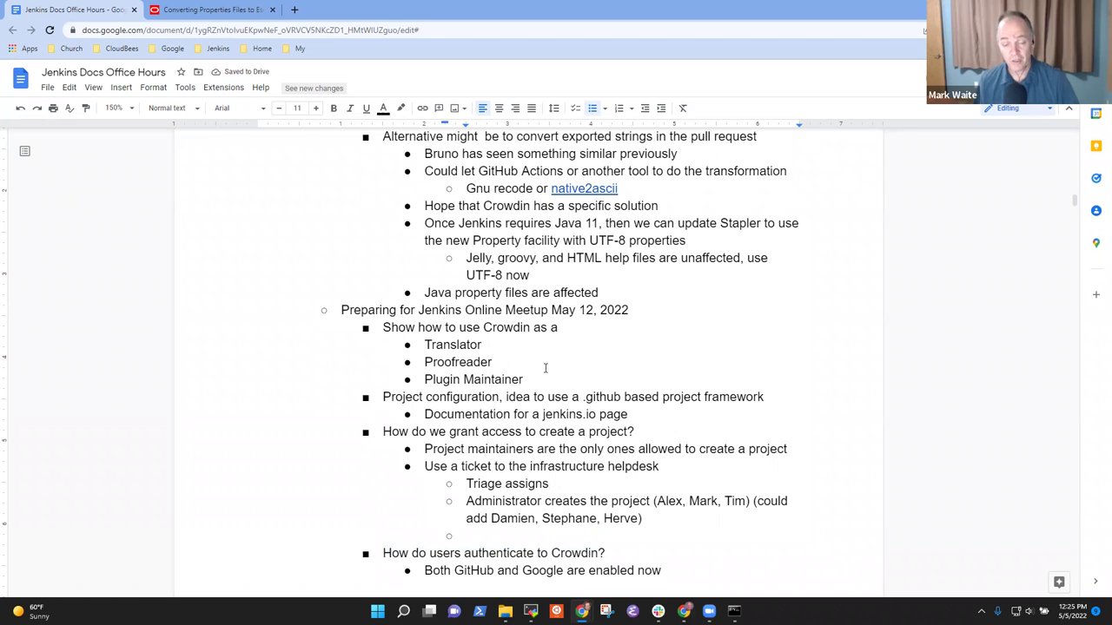
{"action": "type", "text": " the ticket to one of the"}
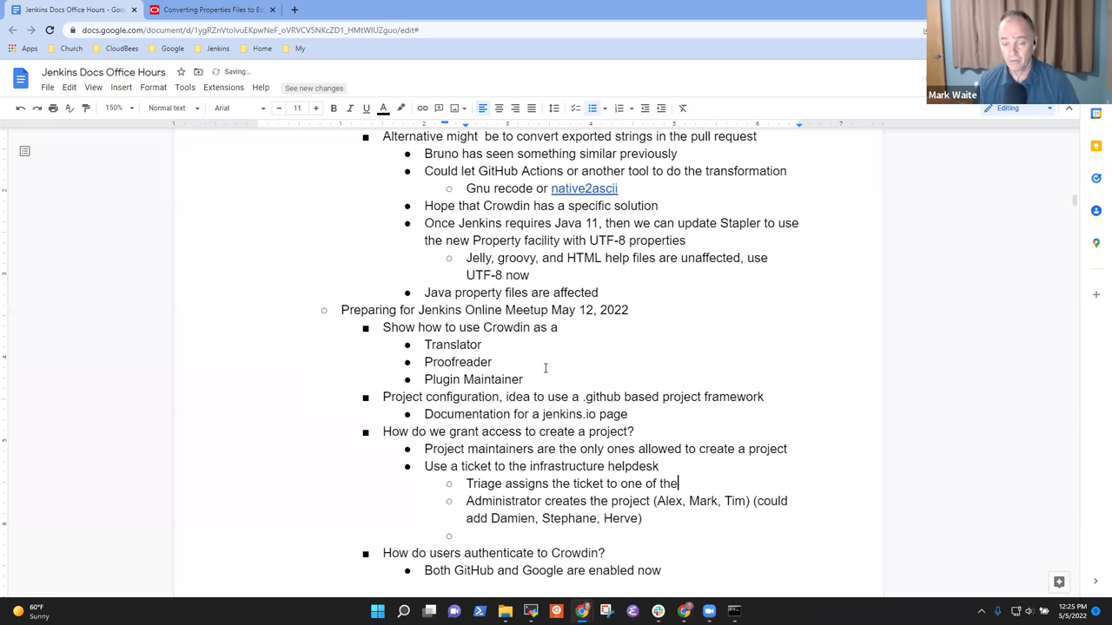
{"action": "type", "text": " Crow"}
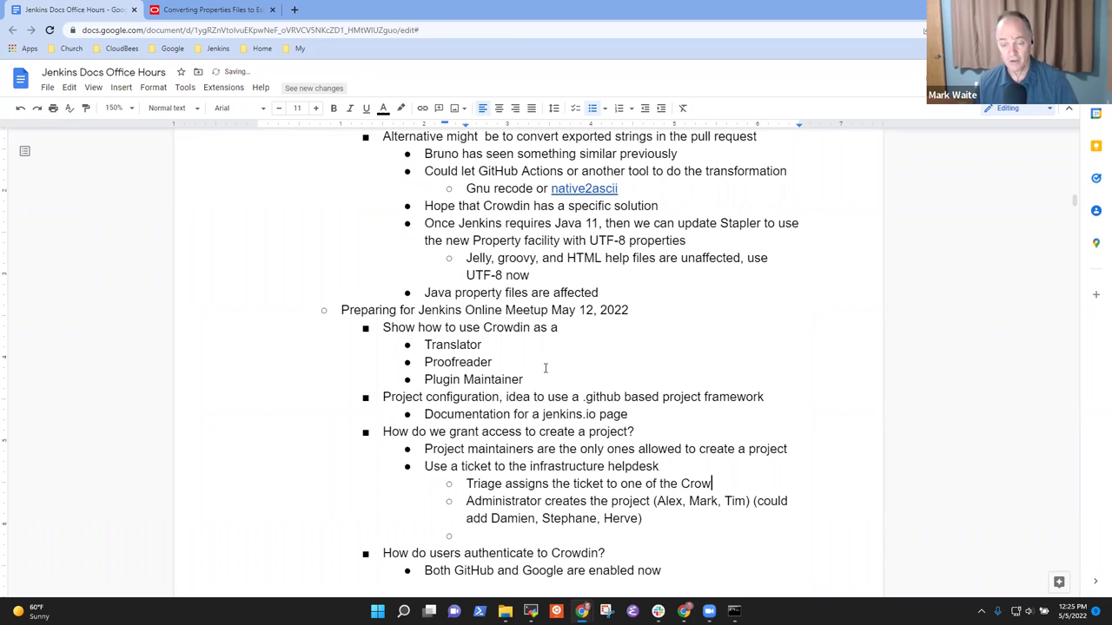
{"action": "type", "text": "din Admins"}
Remove the empty sub-bullet below the one about the administrator creating the project
{"action": "key", "text": "Down"}
{"action": "key", "text": "Down"}
{"action": "key", "text": "Left"}
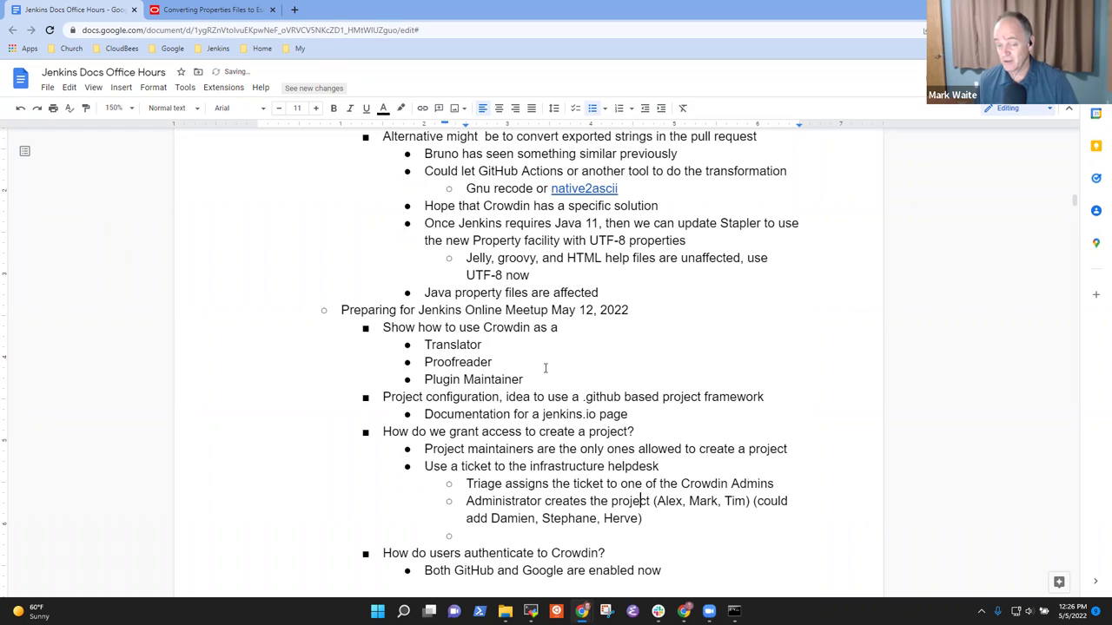
{"action": "key", "text": "Down"}
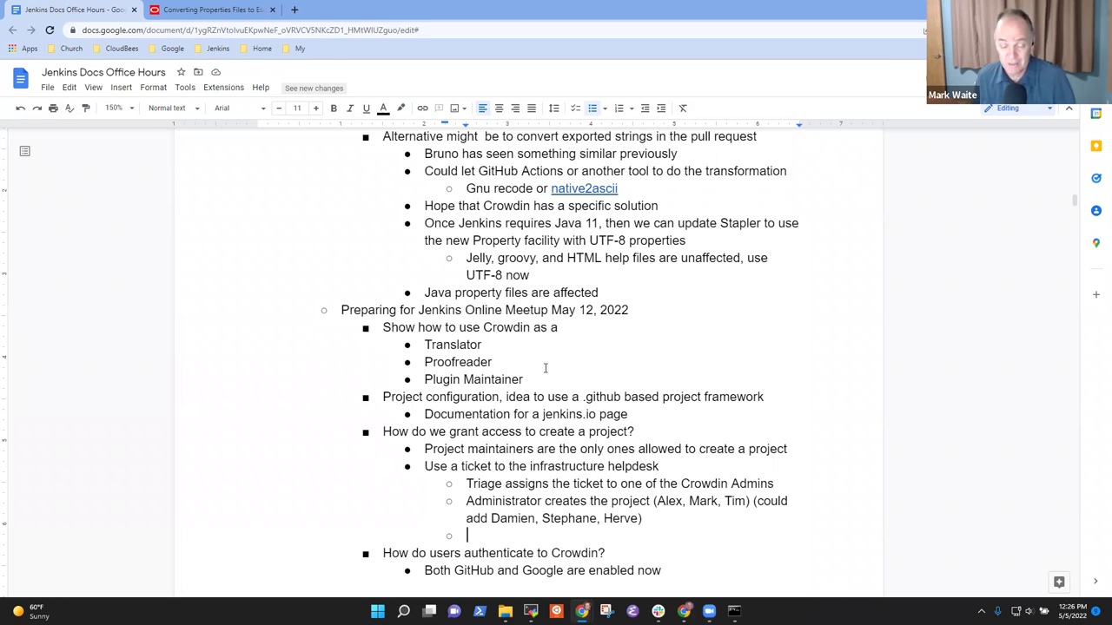
{"action": "key", "text": "BackSpace"}
{"action": "key", "text": "BackSpace"}
{"action": "key", "text": "BackSpace"}
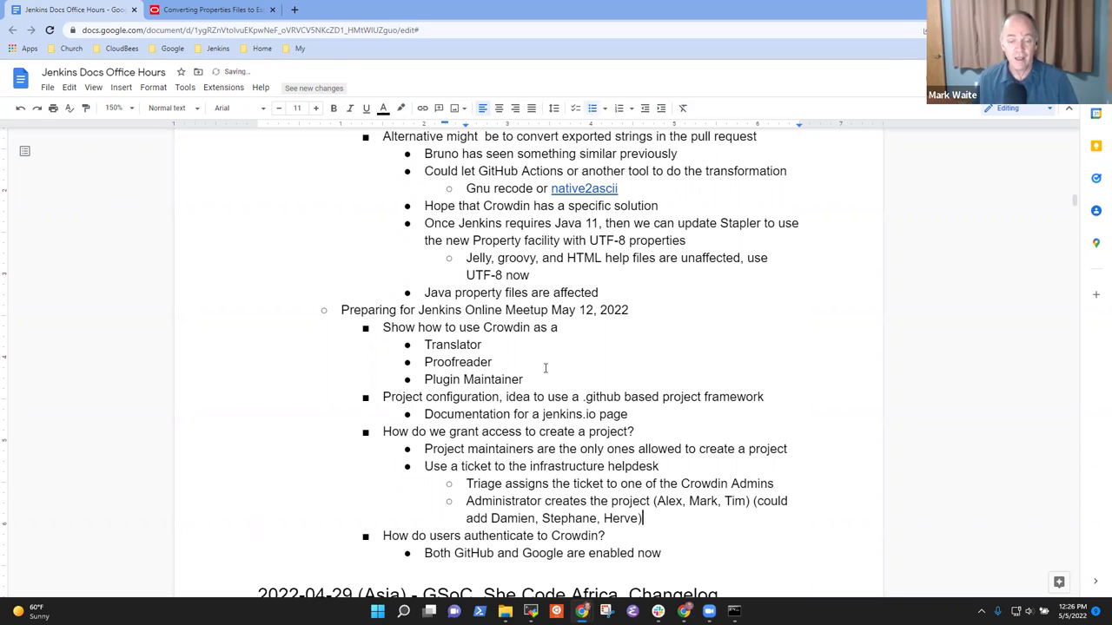
Add a sub-bullet below the one about creating the project, reading "Administrator closes the helpdesk ticket"
{"action": "key", "text": "Return"}
{"action": "key", "text": "shift+Tab"}
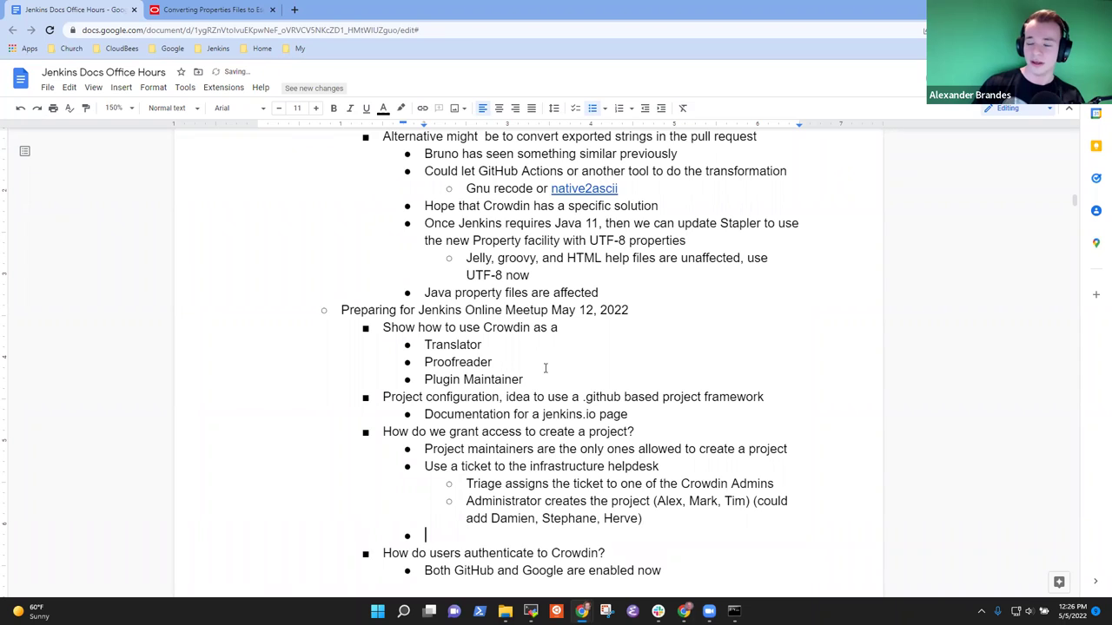
{"action": "key", "text": "Tab"}
{"action": "type", "text": "Administrat"}
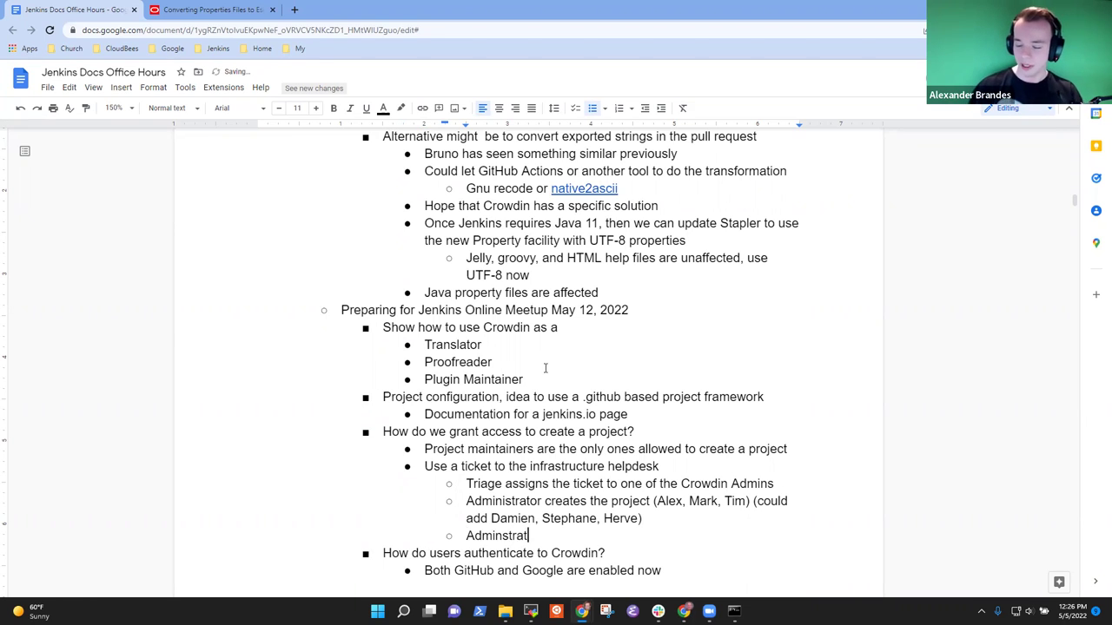
{"action": "key", "text": "BackSpace"}
{"action": "key", "text": "BackSpace"}
{"action": "key", "text": "BackSpace"}
{"action": "key", "text": "BackSpace"}
{"action": "key", "text": "BackSpace"}
{"action": "key", "text": "BackSpace"}
{"action": "type", "text": "s"}
{"action": "key", "text": "BackSpace"}
{"action": "type", "text": "istrator"}
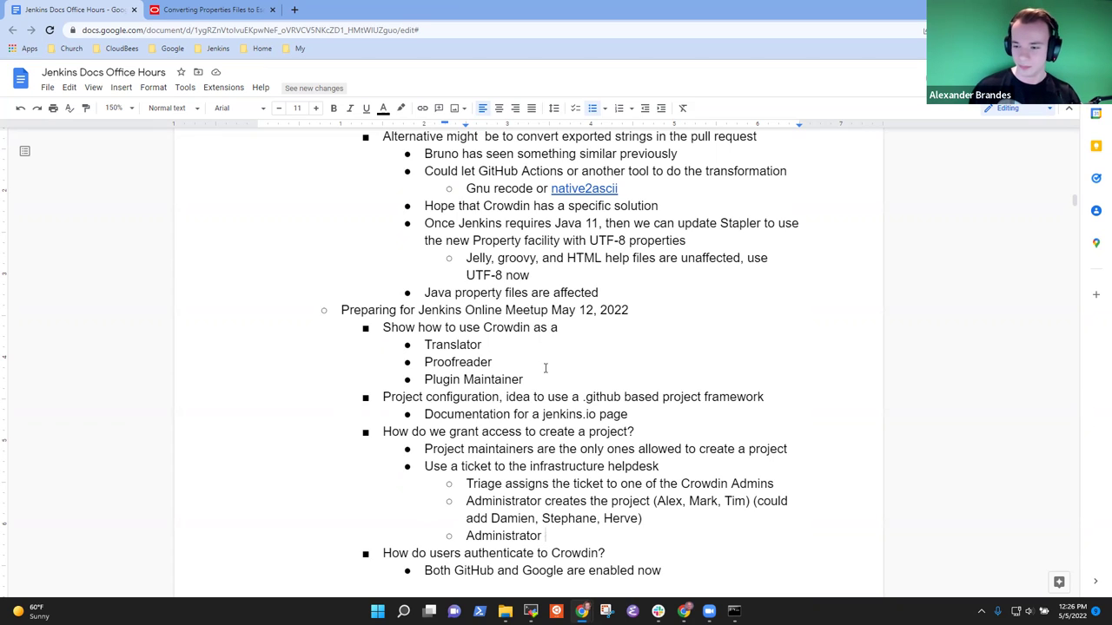
{"action": "key", "text": "BackSpace"}
{"action": "type", "text": "clos"}
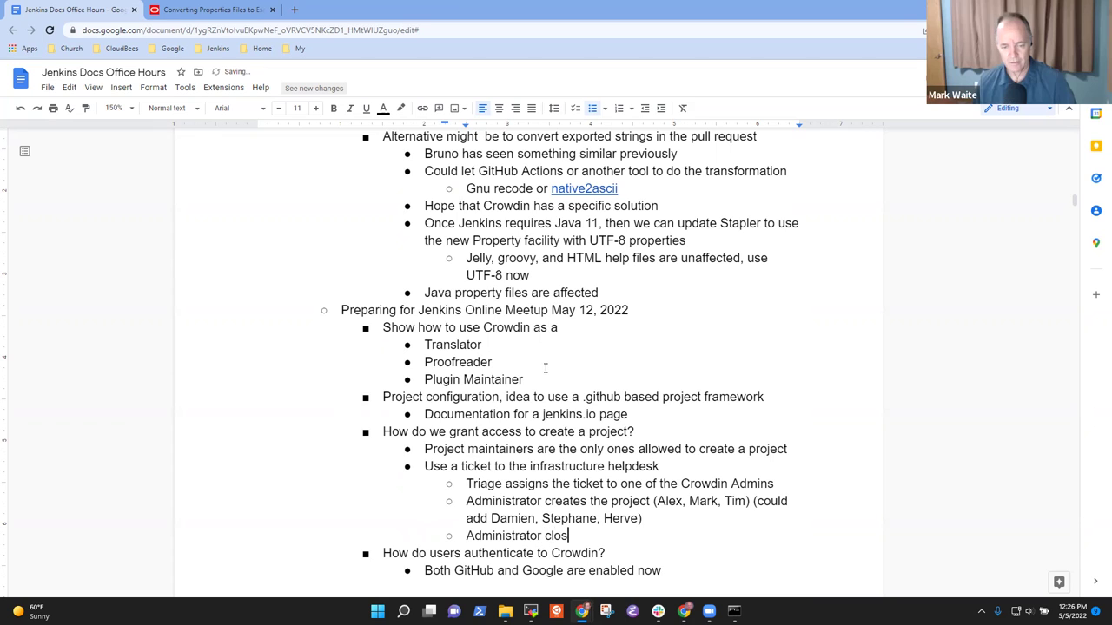
{"action": "type", "text": "es the helpde"}
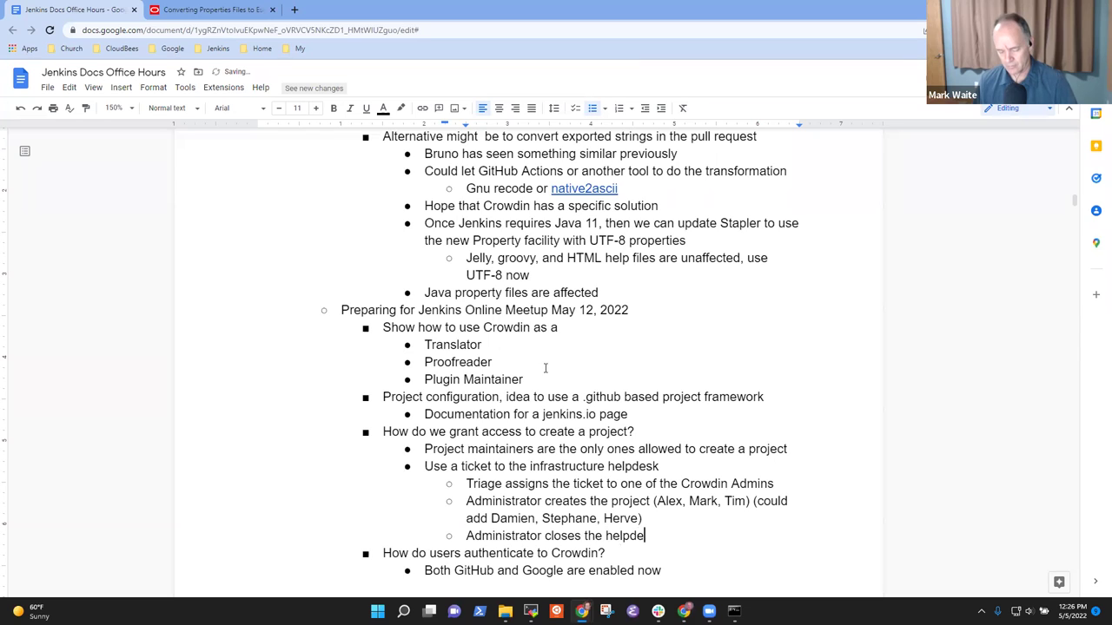
{"action": "type", "text": "sk ticket"}
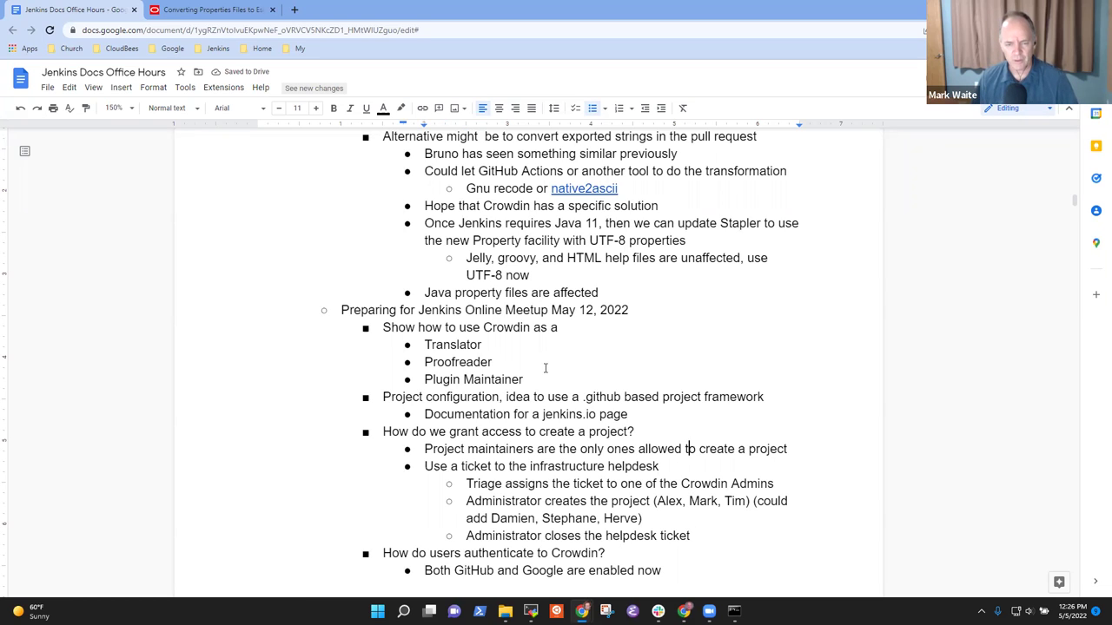
Add a sub-bullet under "Plugin Maintainer" reading "Create a project in Crowdin"
{"action": "key", "text": "Home"}
{"action": "key", "text": "shift+End"}
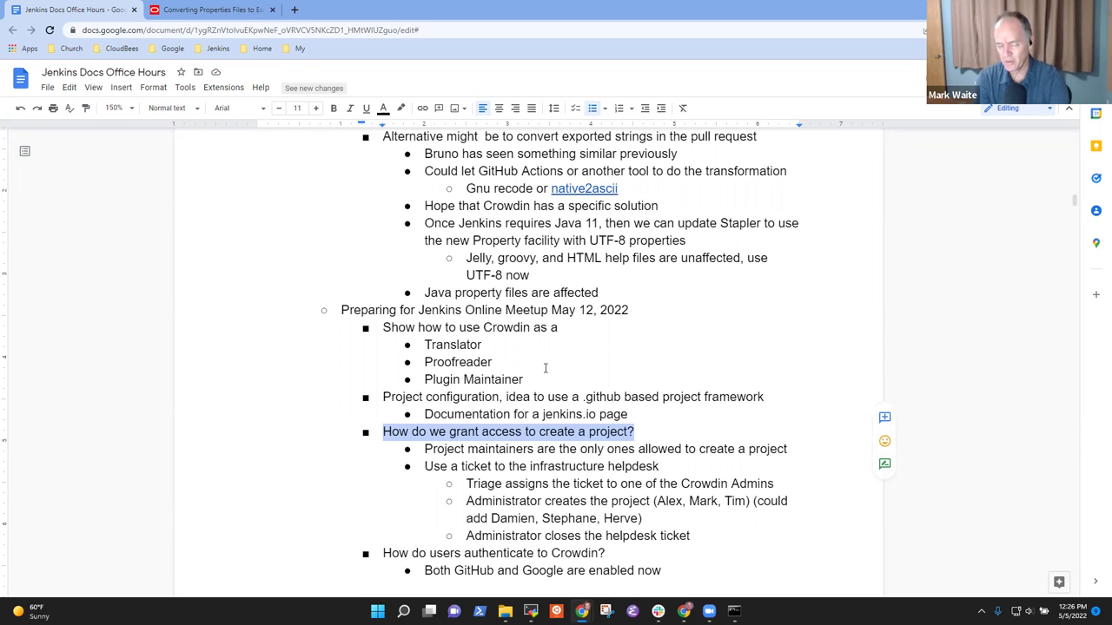
{"action": "key", "text": "Up"}
{"action": "key", "text": "Up"}
{"action": "key", "text": "Up"}
{"action": "key", "text": "Up"}
{"action": "key", "text": "Up"}
{"action": "key", "text": "Up"}
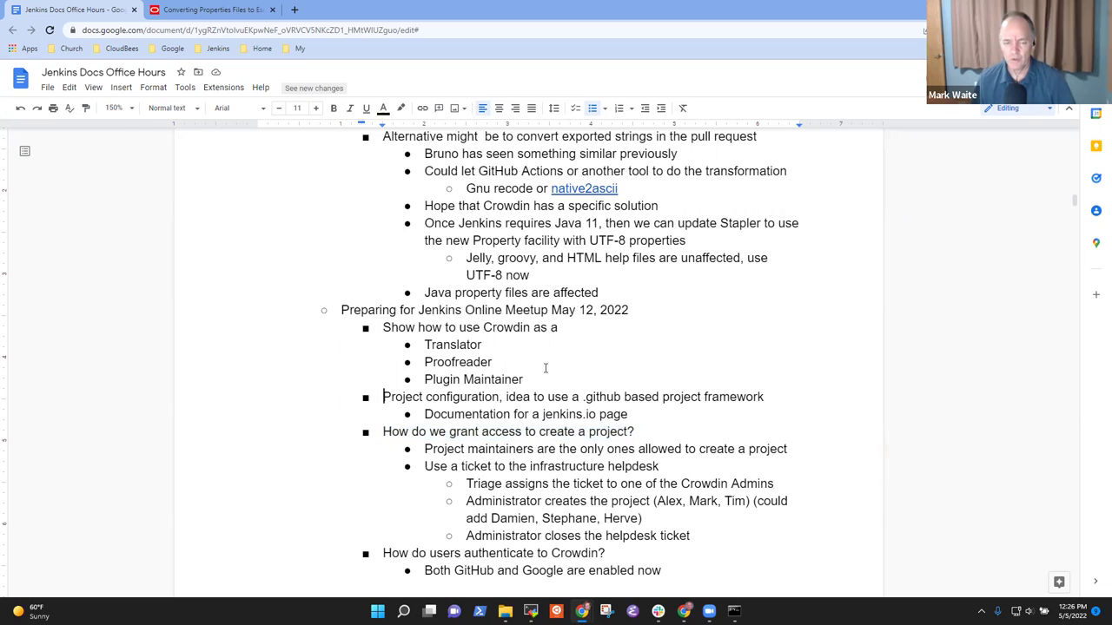
{"action": "key", "text": "Down"}
{"action": "key", "text": "Down"}
{"action": "key", "text": "Down"}
{"action": "key", "text": "shift+End"}
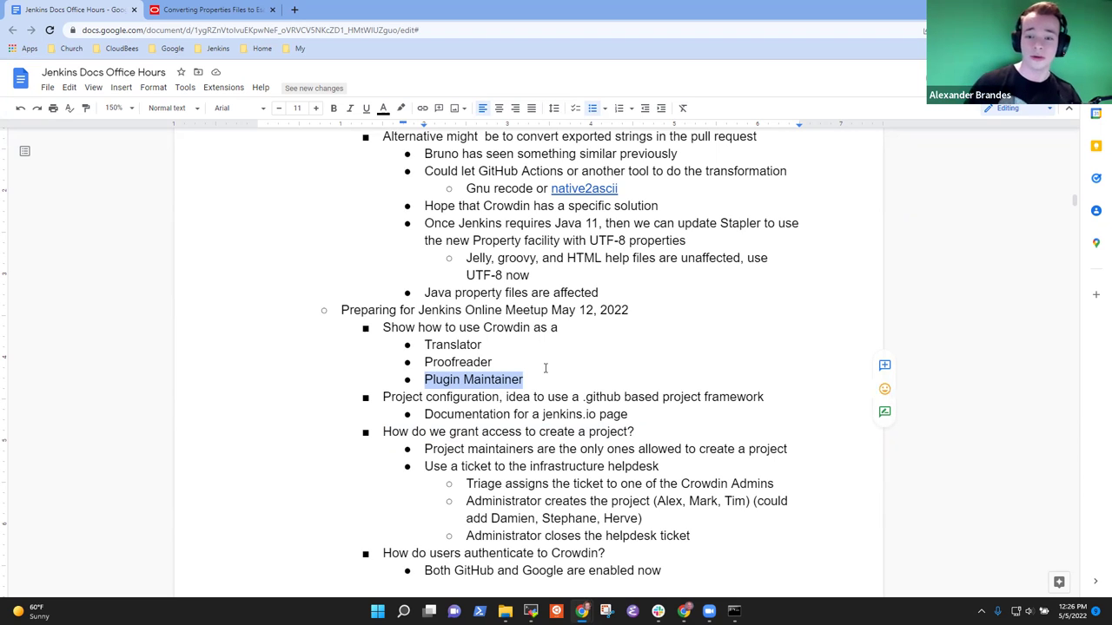
{"action": "key", "text": "Left"}
{"action": "key", "text": "Return"}
{"action": "key", "text": "Tab"}
{"action": "type", "text": "Create a pro"}
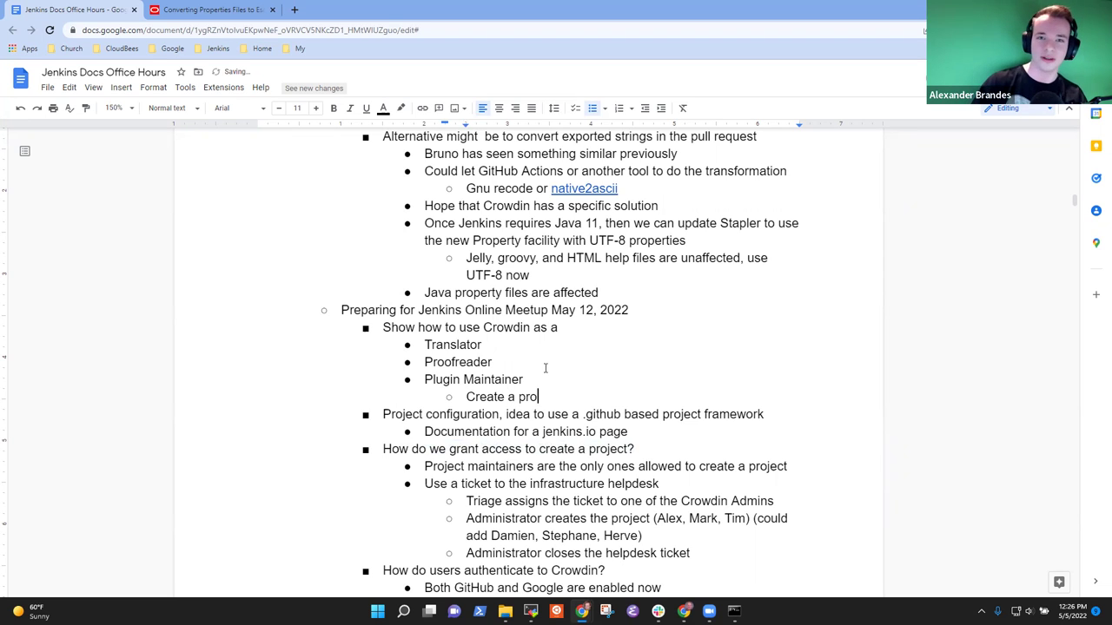
{"action": "type", "text": "ject in Crow"}
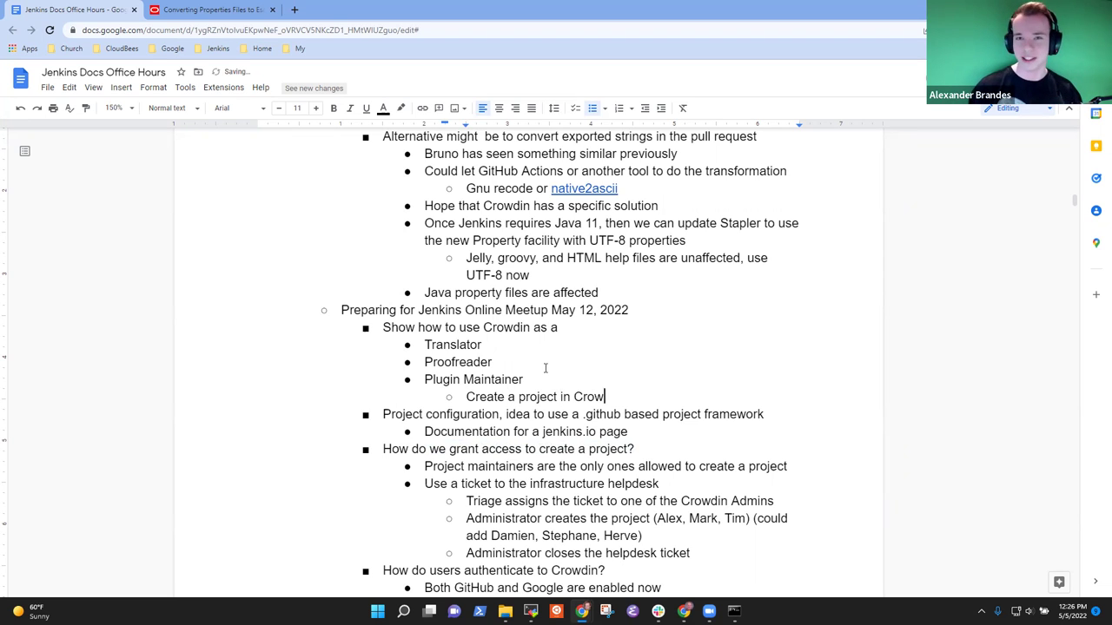
{"action": "type", "text": "din"}
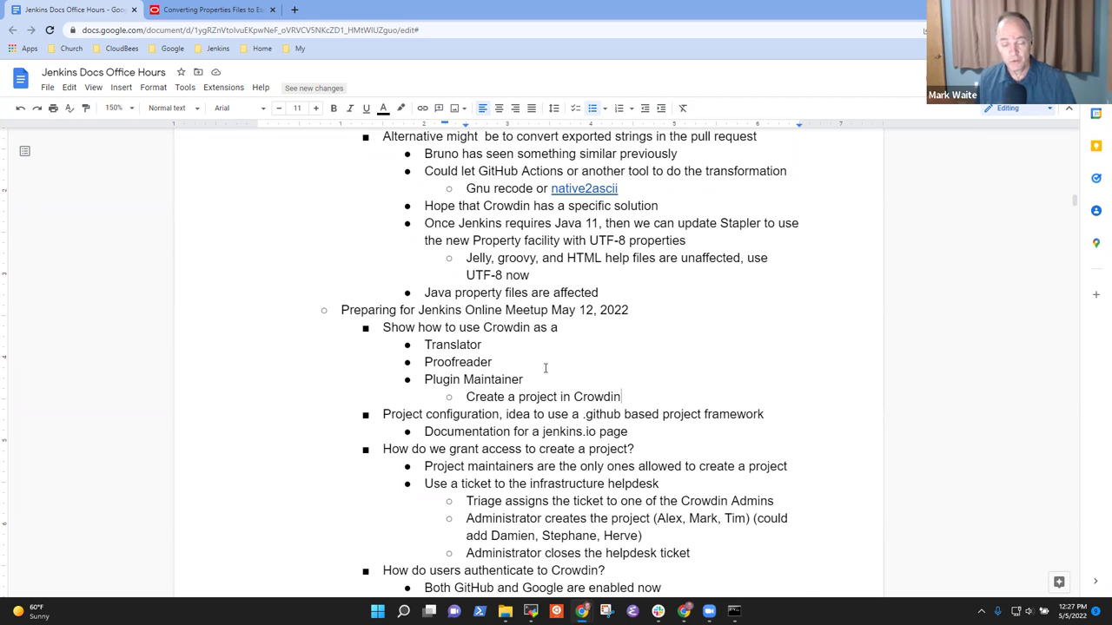
Insert a bullet above "Show how to use Crowdin as a" reading "What is Crowdin and how we will use it -" followed by the presenter's first name
{"action": "key", "text": "Home"}
{"action": "key", "text": "shift+End"}
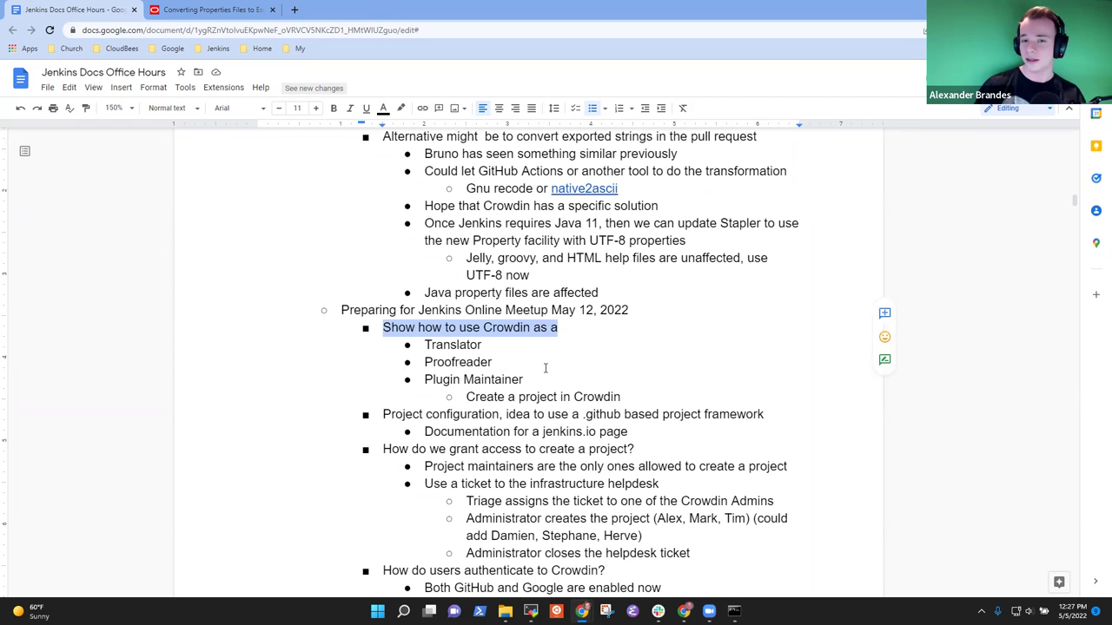
{"action": "left_click", "coordinate": [545, 368]}
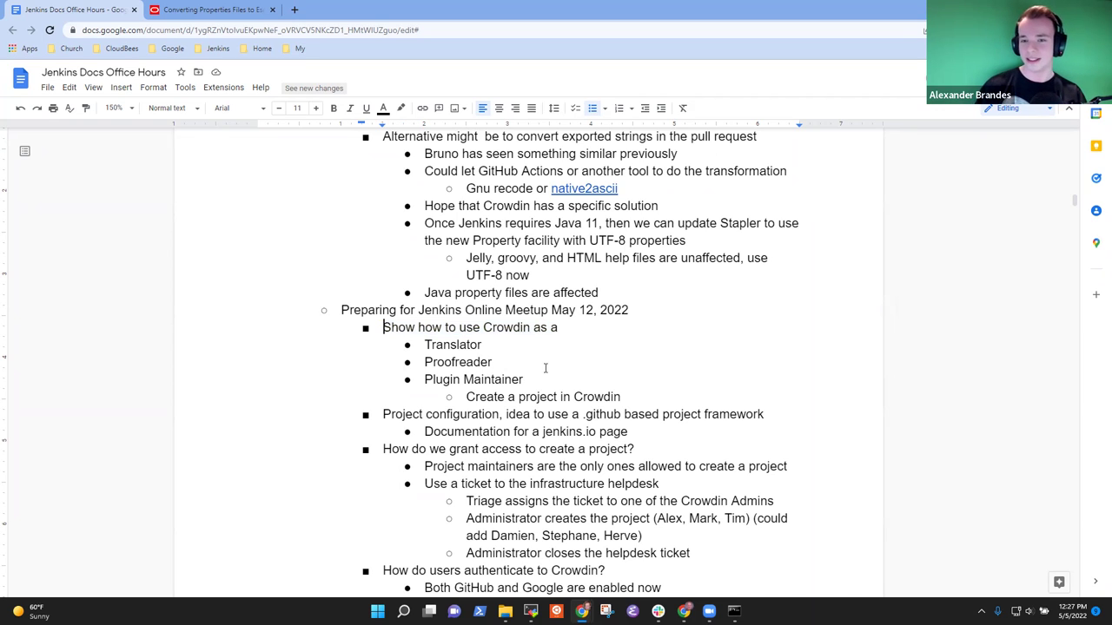
{"action": "key", "text": "Return"}
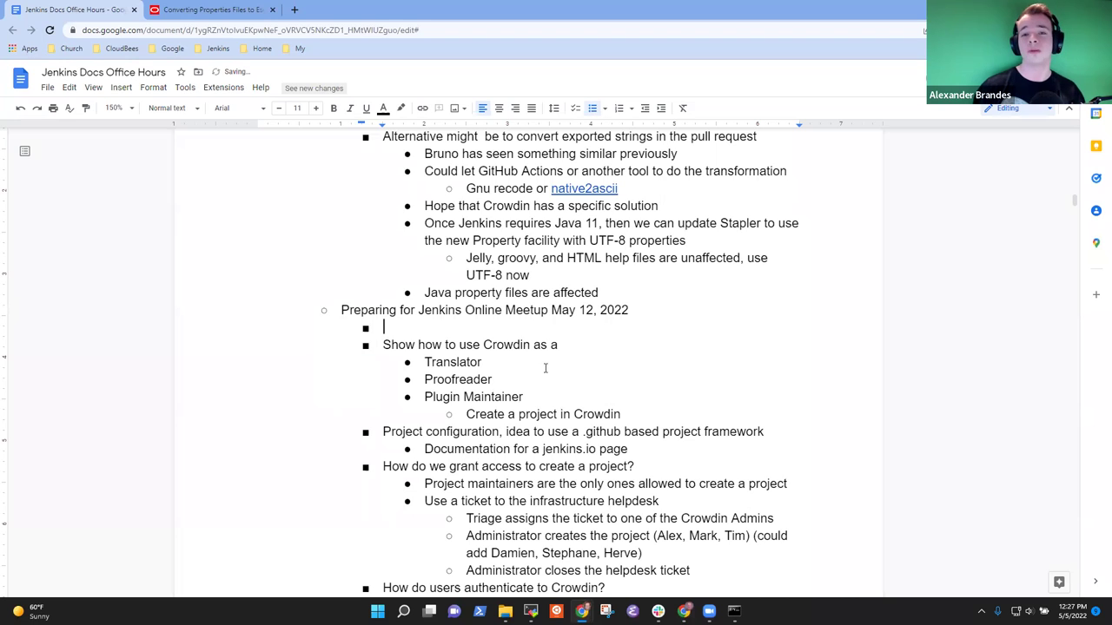
{"action": "type", "text": "What is Crow"}
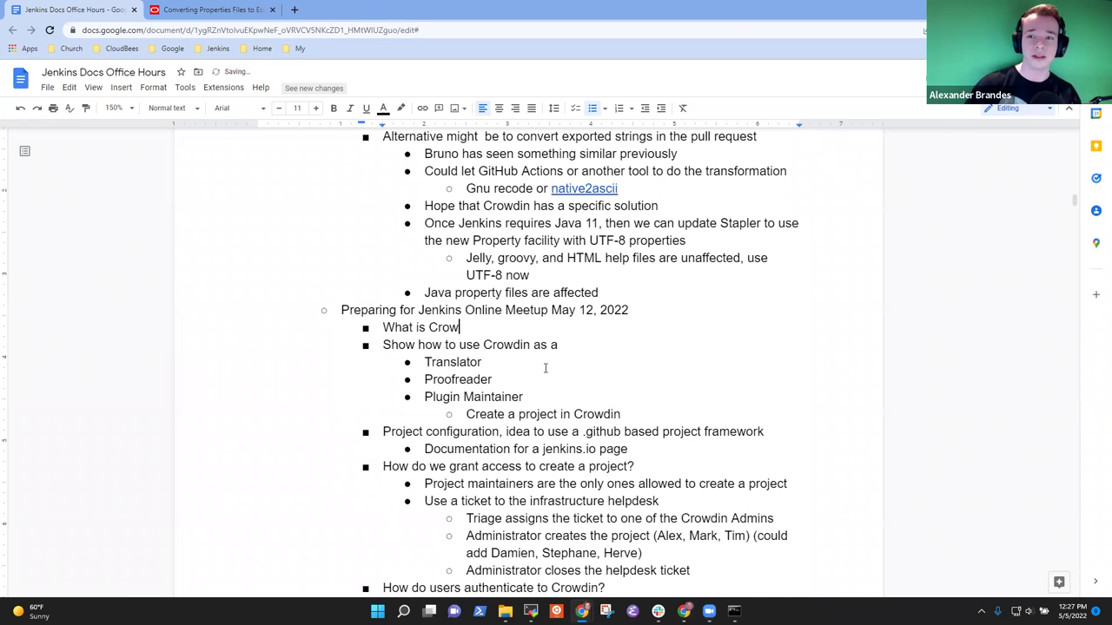
{"action": "type", "text": "din asnd h"}
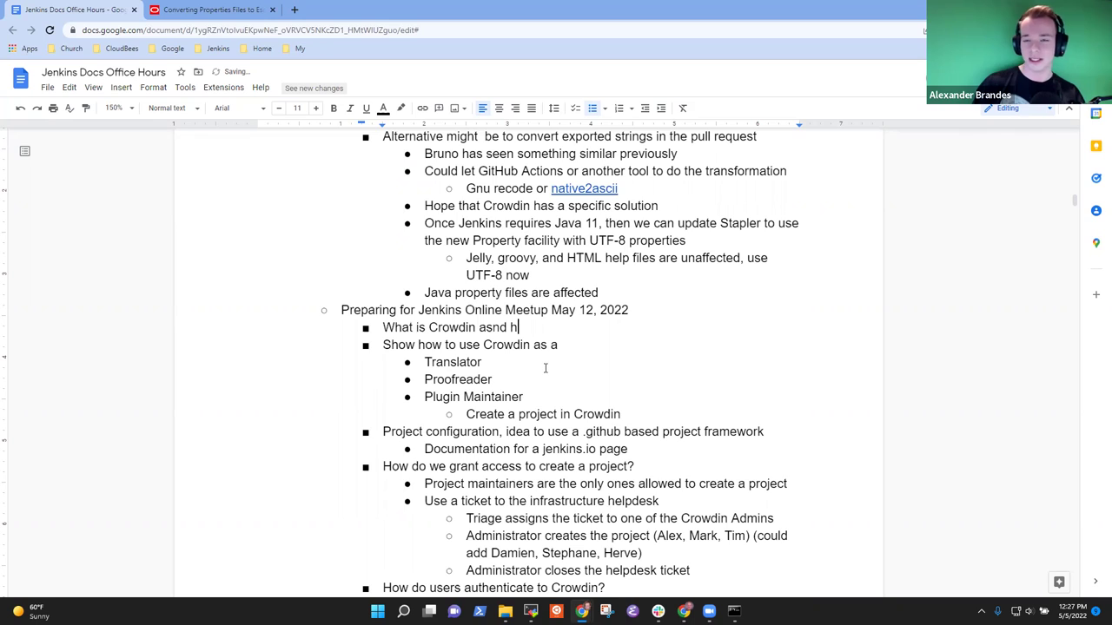
{"action": "key", "text": "BackSpace"}
{"action": "key", "text": "BackSpace"}
{"action": "key", "text": "BackSpace"}
{"action": "key", "text": "BackSpace"}
{"action": "key", "text": "BackSpace"}
{"action": "key", "text": "BackSpace"}
{"action": "type", "text": "and how wei"}
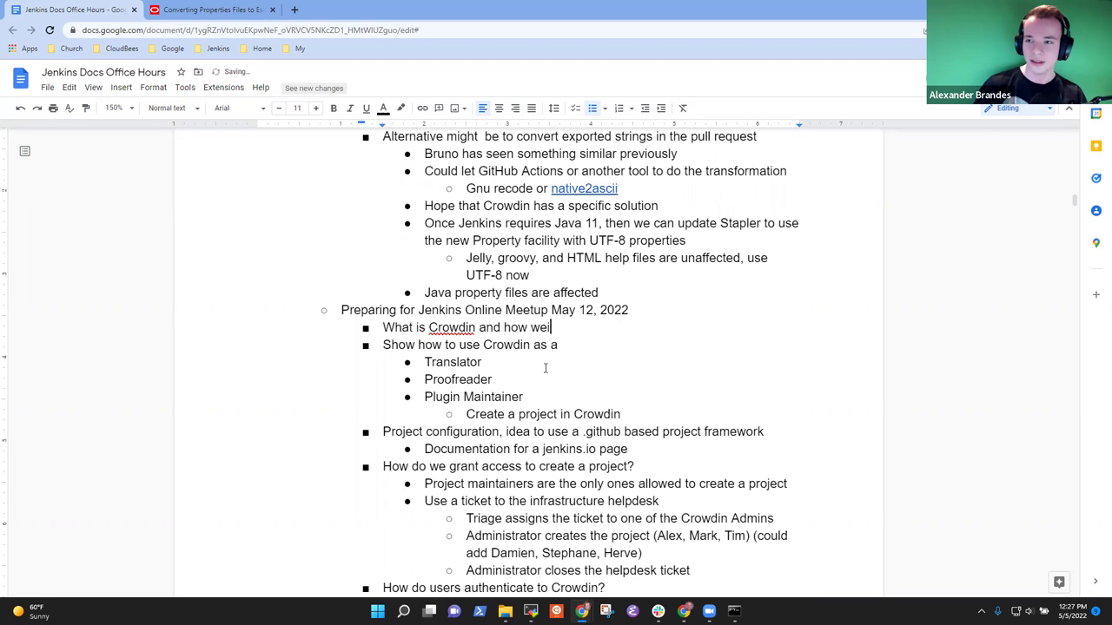
{"action": "key", "text": "BackSpace"}
{"action": "key", "text": "BackSpace"}
{"action": "type", "text": "e will"}
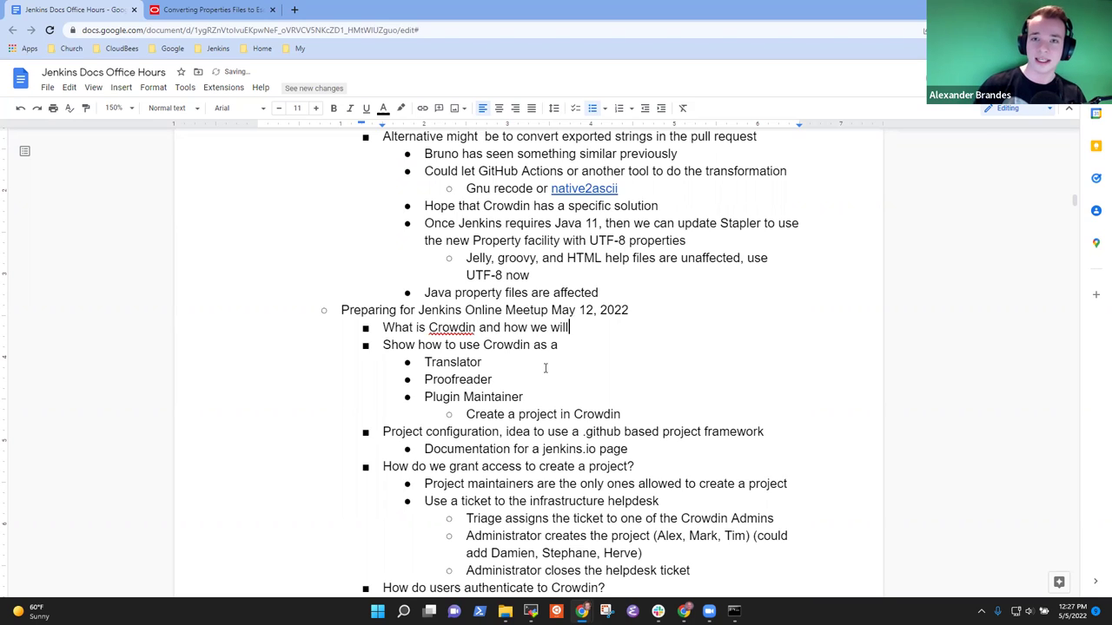
{"action": "type", "text": " use it - Al"}
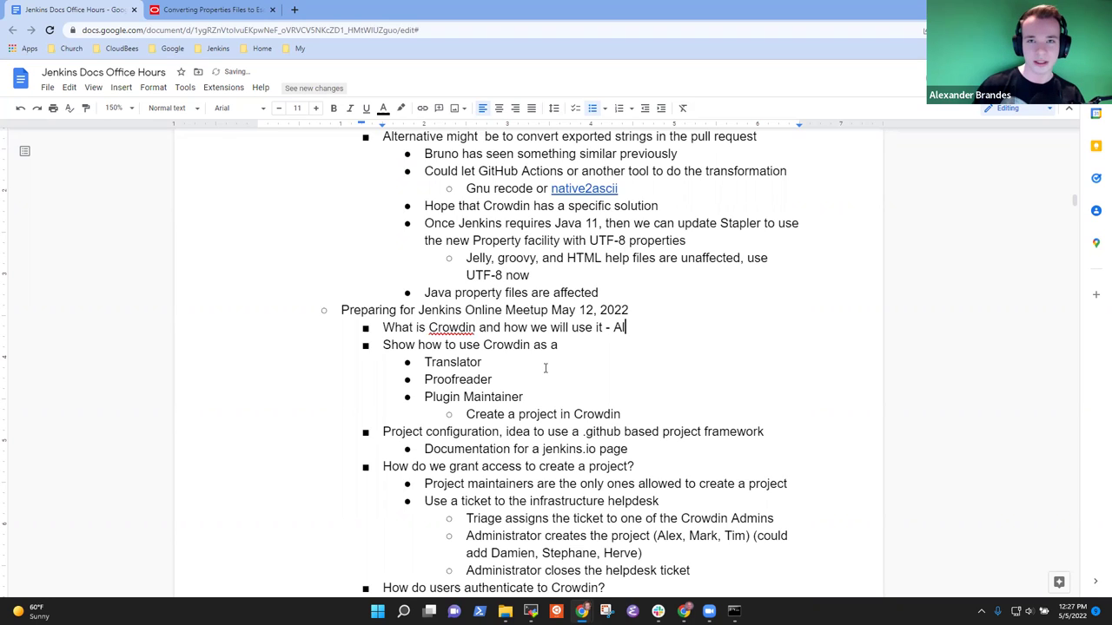
{"action": "type", "text": "ex"}
Add a sub-bullet under the "What is Crowdin" bullet reading "Integrating with GitHub Actions"
{"action": "key", "text": "Return"}
{"action": "key", "text": "Tab"}
{"action": "type", "text": "Inte"}
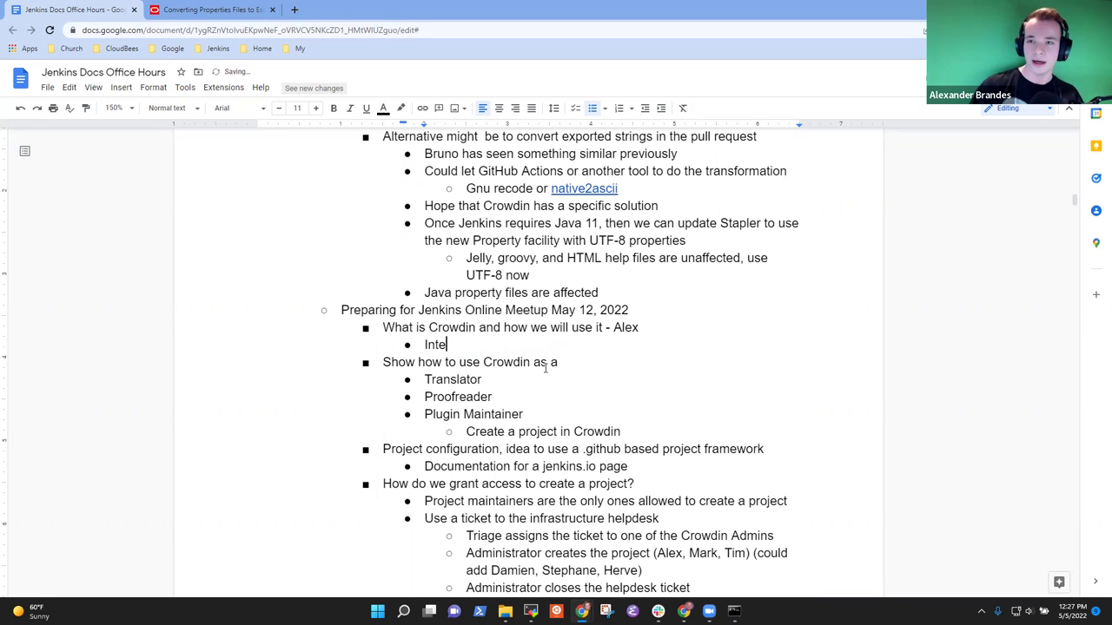
{"action": "type", "text": "grating with GitHub Actionsd"}
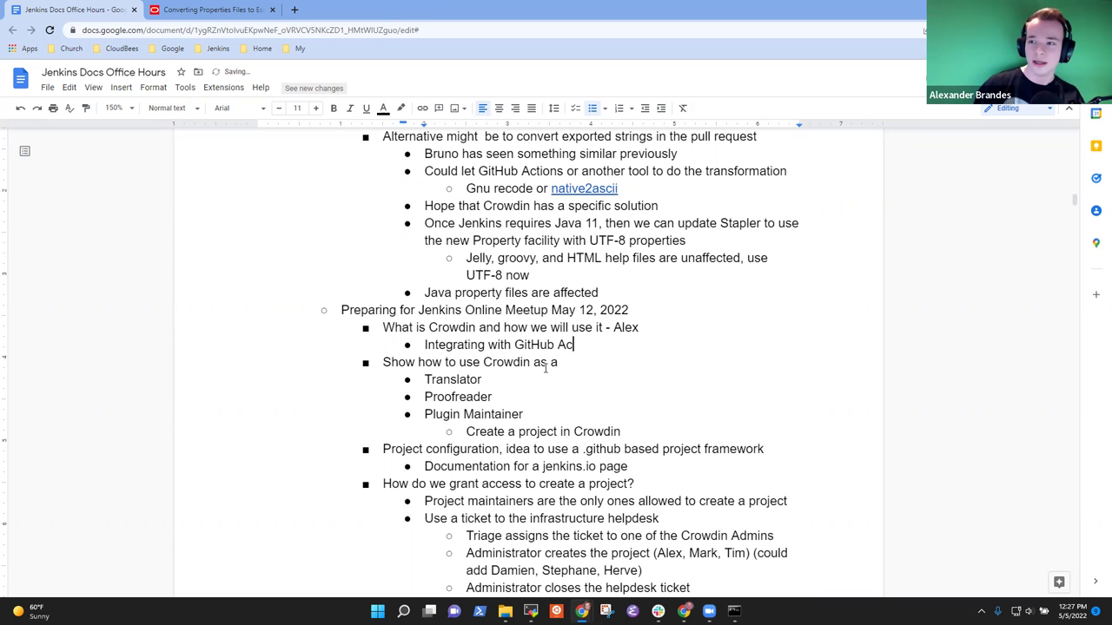
{"action": "key", "text": "BackSpace"}
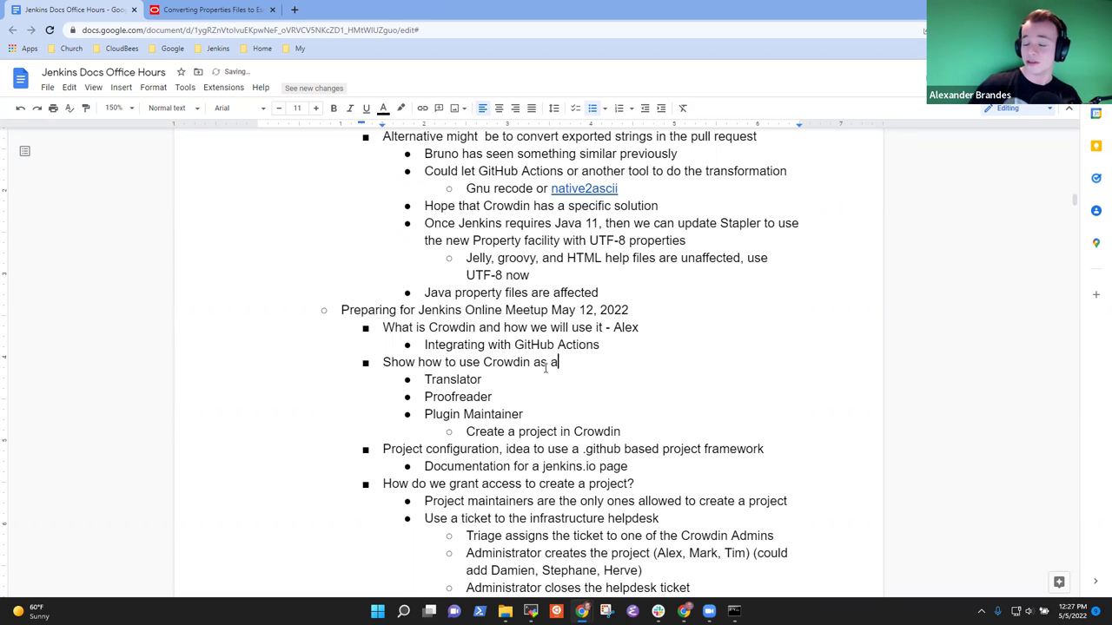
Append "- Translating some messages in" to the "Translator" bullet
{"action": "type", "text": "- "}
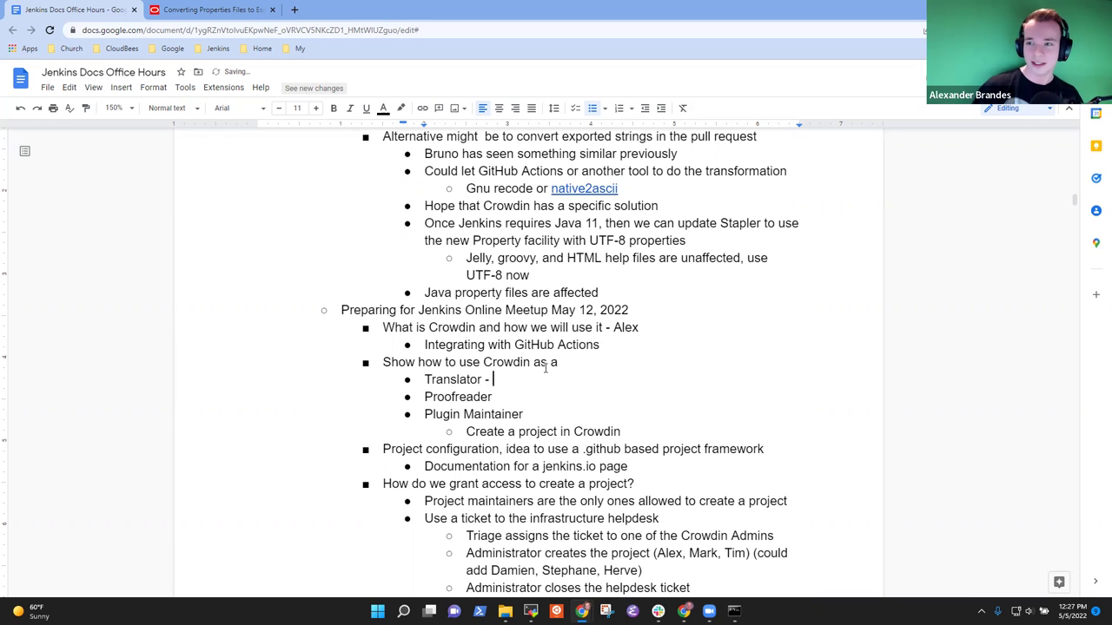
{"action": "type", "text": "Trans"}
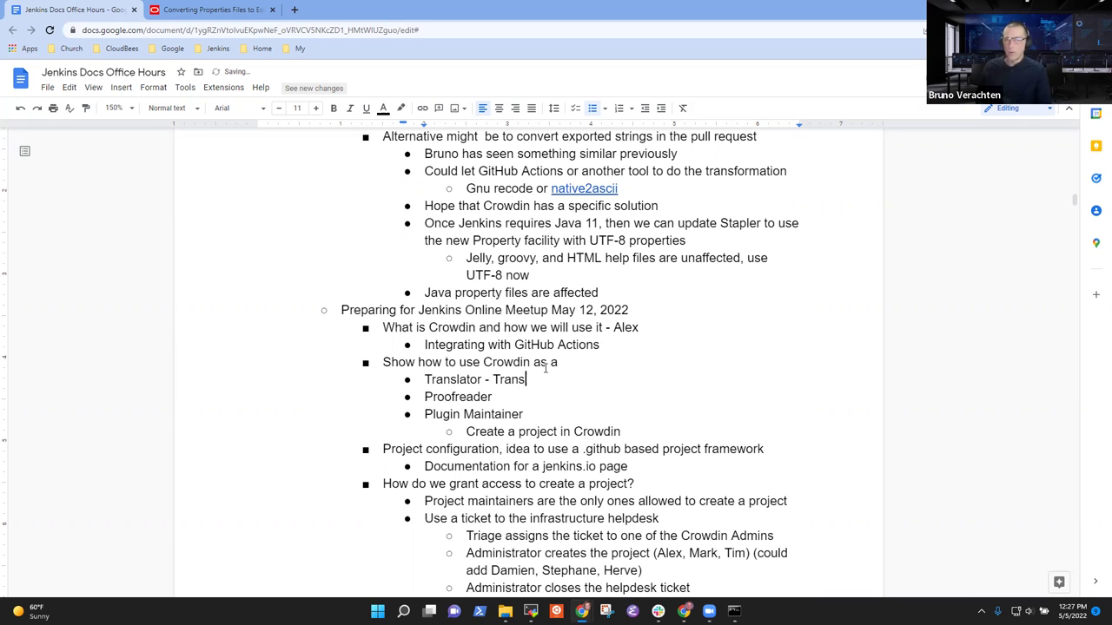
{"action": "type", "text": "lating some"}
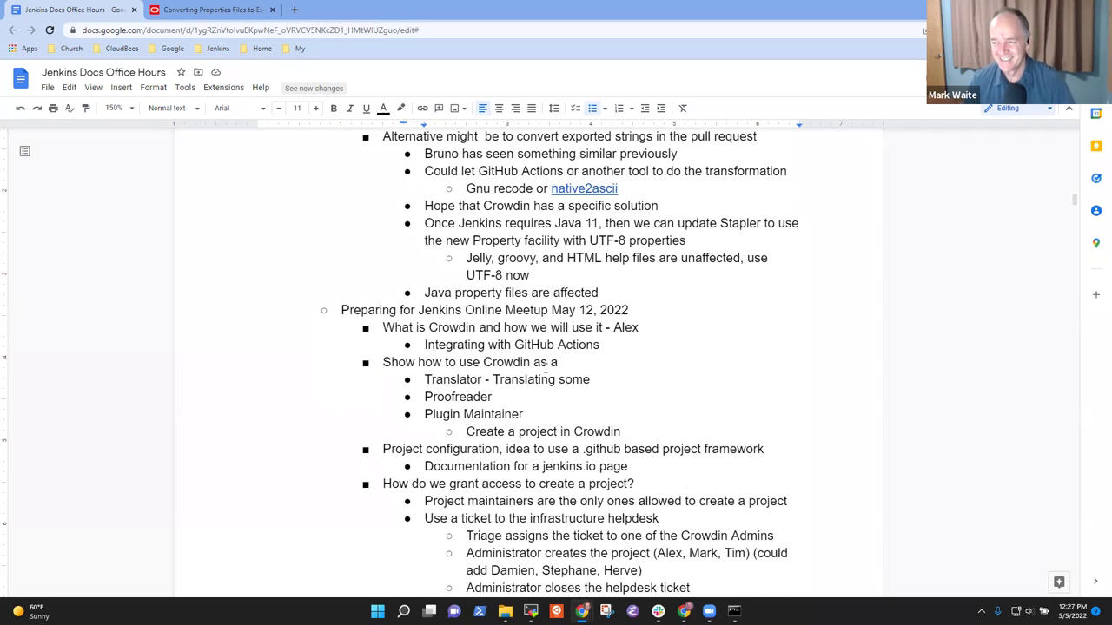
{"action": "key", "text": "BackSpace"}
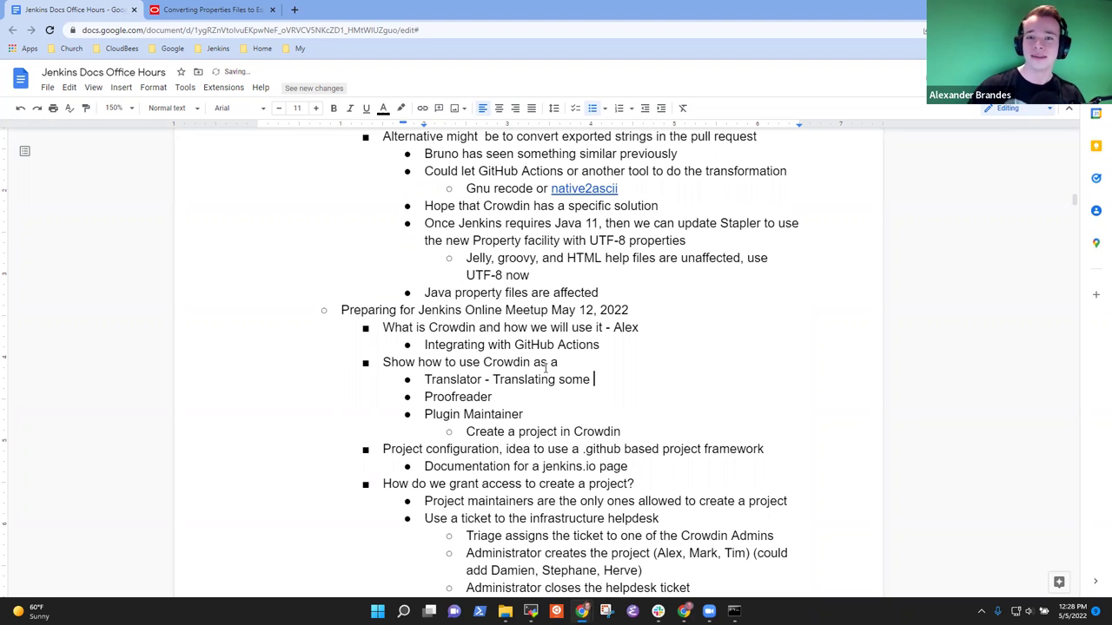
{"action": "type", "text": "messages in"}
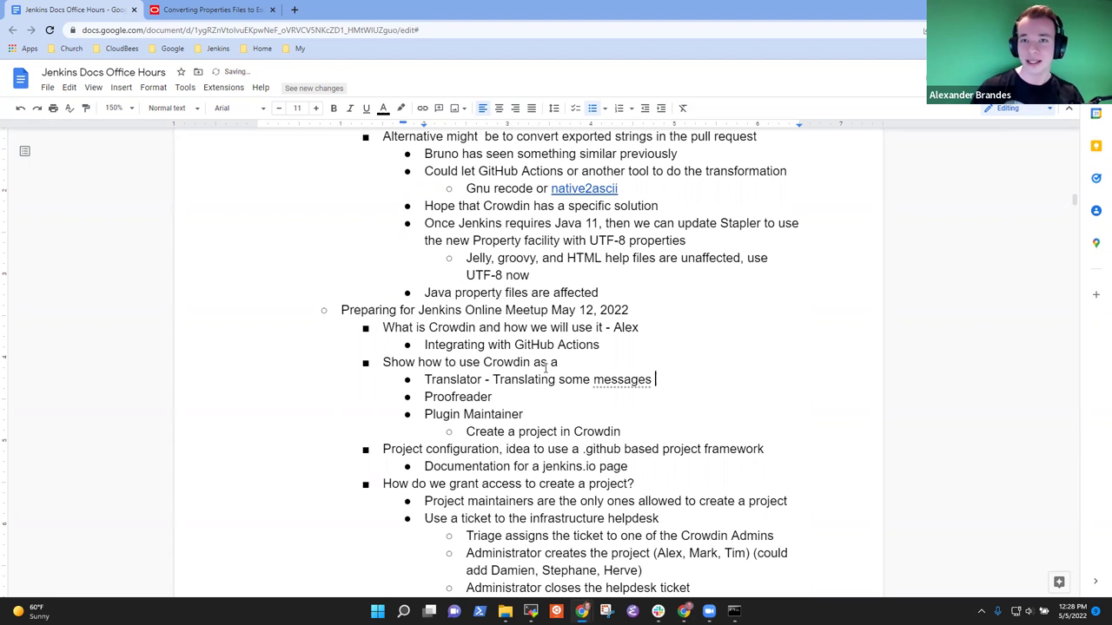
Split the text after "Translator" into its own sub-bullet without the dash, completed as "Translating some messages in French"
{"action": "key", "text": "ctrl+Left"}
{"action": "key", "text": "ctrl+Left"}
{"action": "key", "text": "BackSpace"}
{"action": "key", "text": "BackSpace"}
{"action": "key", "text": "BackSpace"}
{"action": "key", "text": "Return"}
{"action": "key", "text": "Tab"}
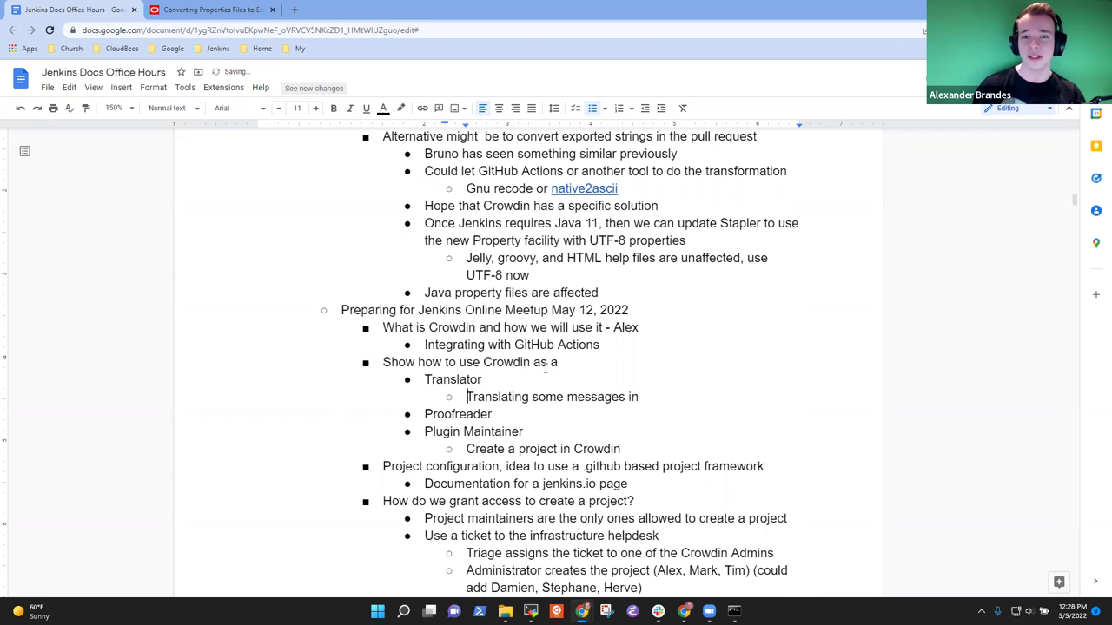
{"action": "key", "text": "End"}
{"action": "type", "text": "French"}
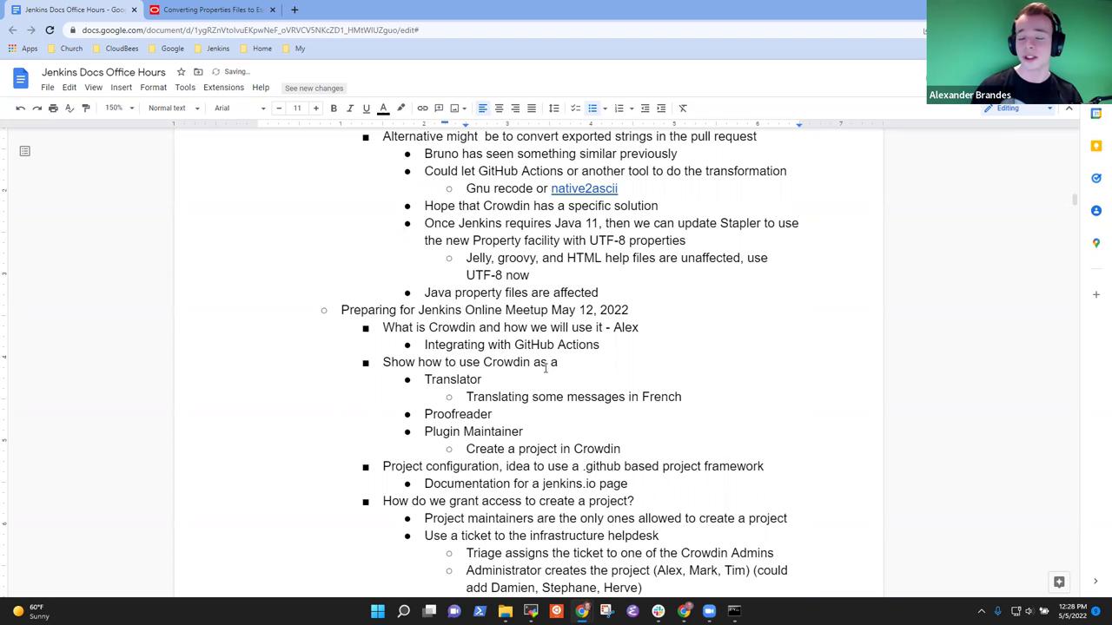
Create an empty sub-bullet under "Proofreader" and append a dash and the presenter's first name to the French translation sub-bullet
{"action": "key", "text": "Down"}
{"action": "key", "text": "Return"}
{"action": "key", "text": "Tab"}
{"action": "key", "text": "Up"}
{"action": "key", "text": "Up"}
{"action": "key", "text": "End"}
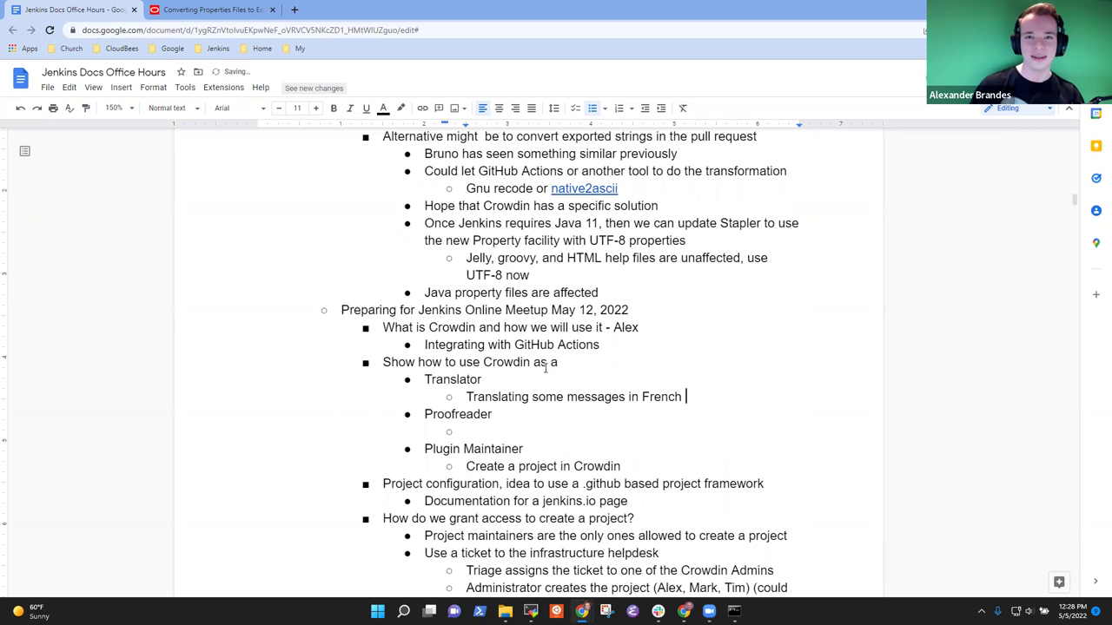
{"action": "type", "text": "- Bruno"}
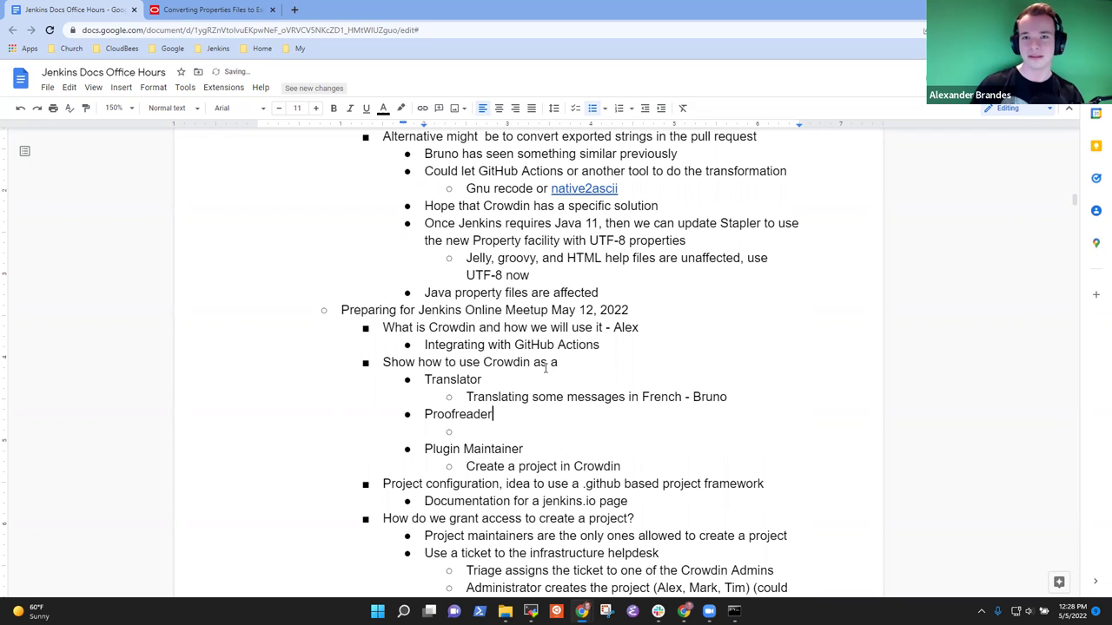
Fill the empty sub-bullet under "Proofreader" with "Approving the translation -" followed by the presenter's first name
{"action": "key", "text": "Down"}
{"action": "type", "text": "Approving the"}
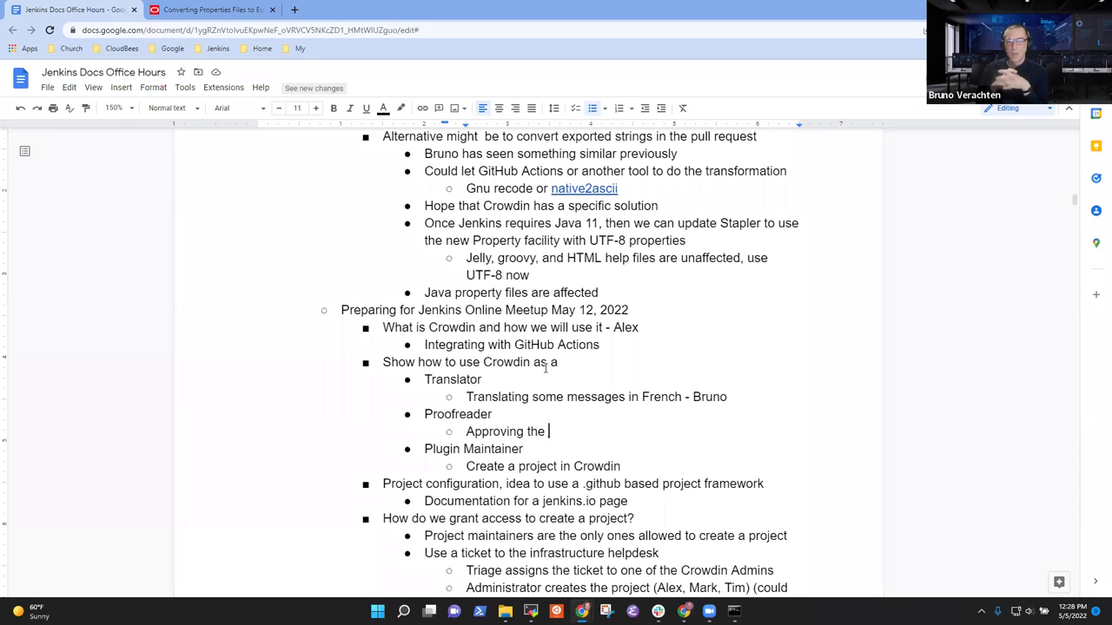
{"action": "type", "text": "trans"}
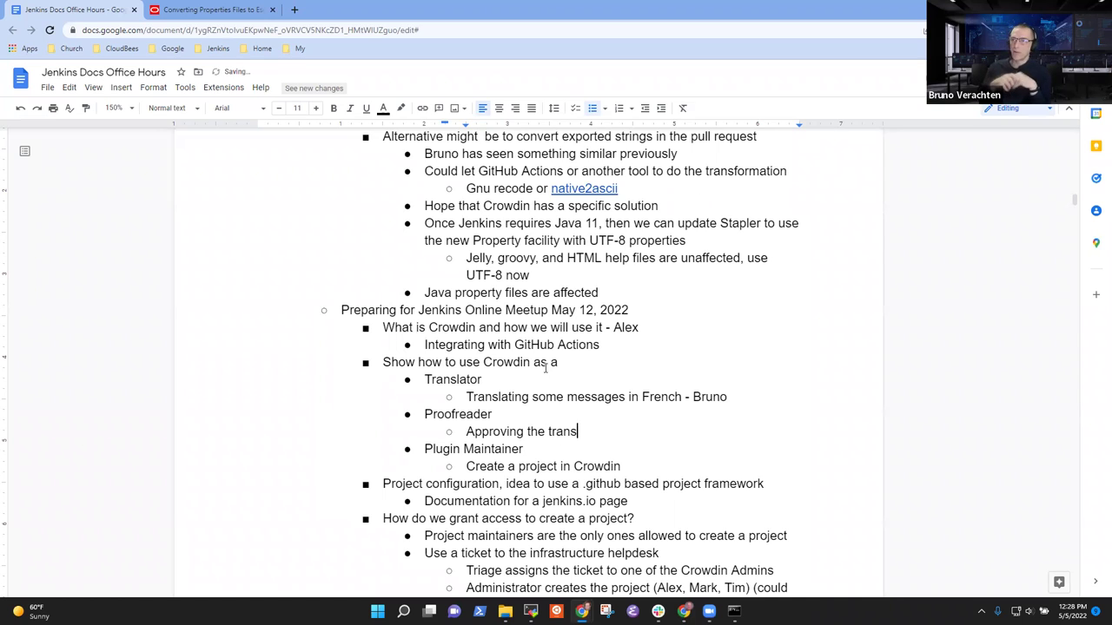
{"action": "type", "text": "lation -"}
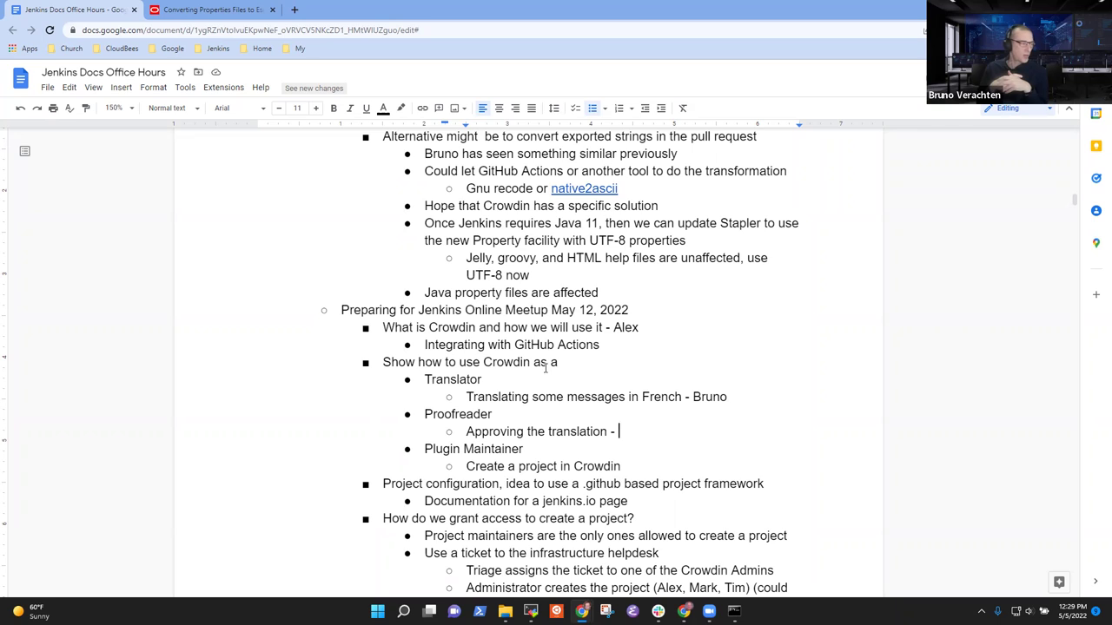
{"action": "type", "text": "Alex"}
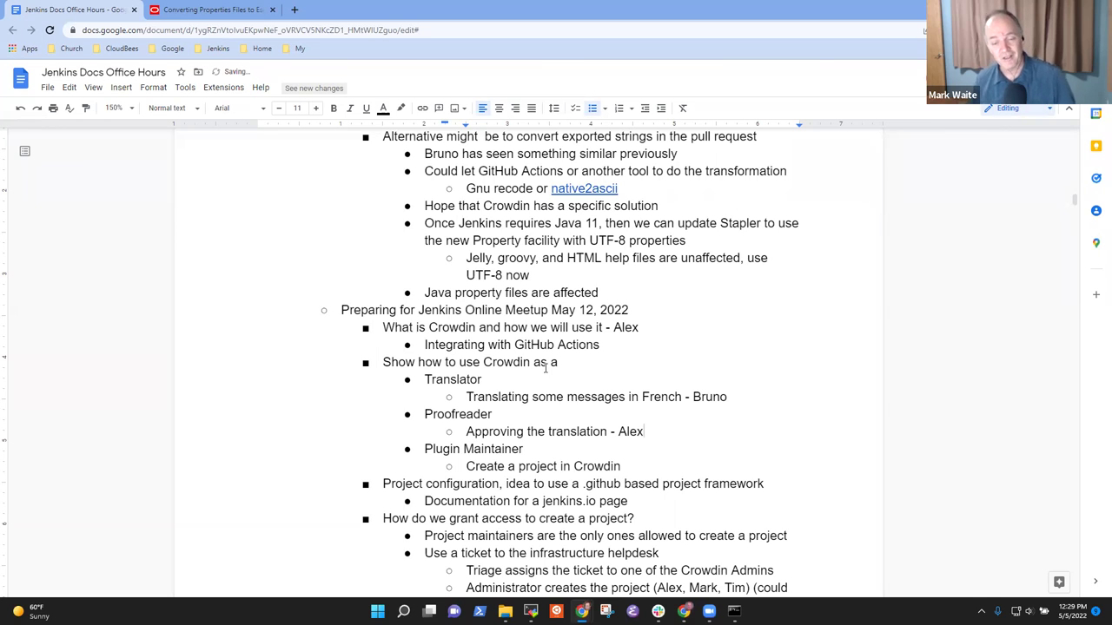
Append a dash and the presenter's first name to the "Create a project in Crowdin" sub-bullet
{"action": "key", "text": "Down"}
{"action": "key", "text": "Down"}
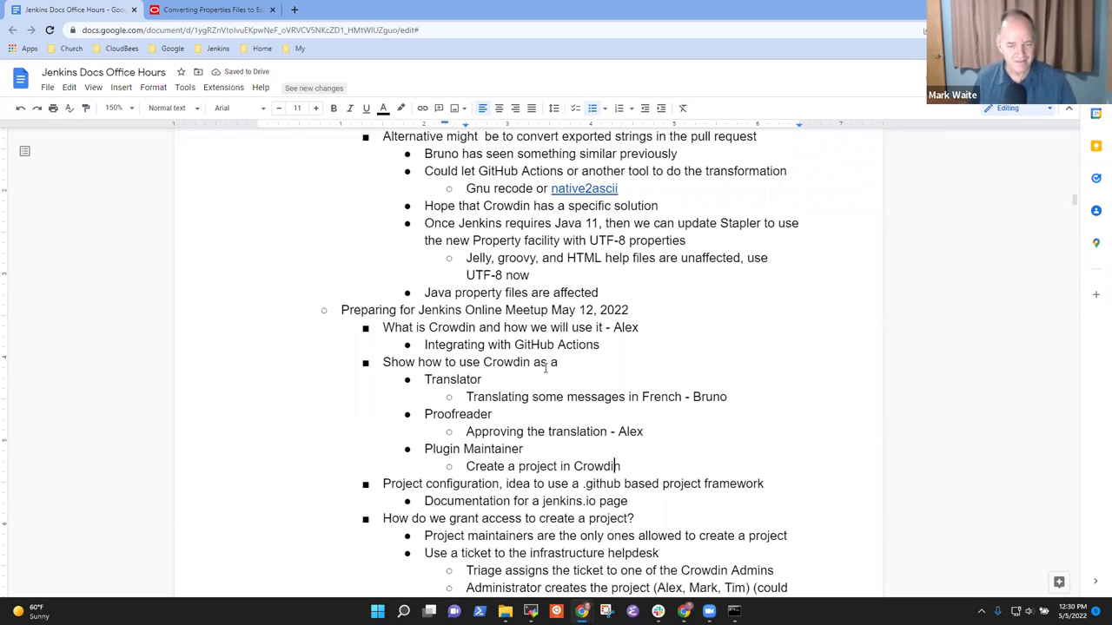
{"action": "key", "text": "End"}
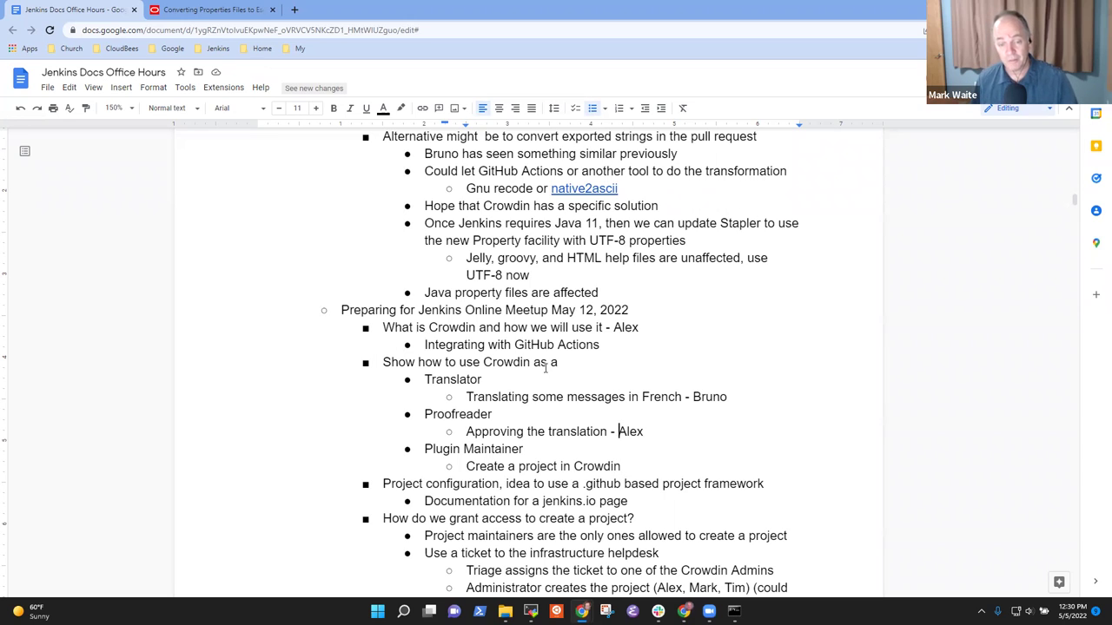
{"action": "key", "text": "Home"}
{"action": "key", "text": "shift+End"}
{"action": "key", "text": "Down"}
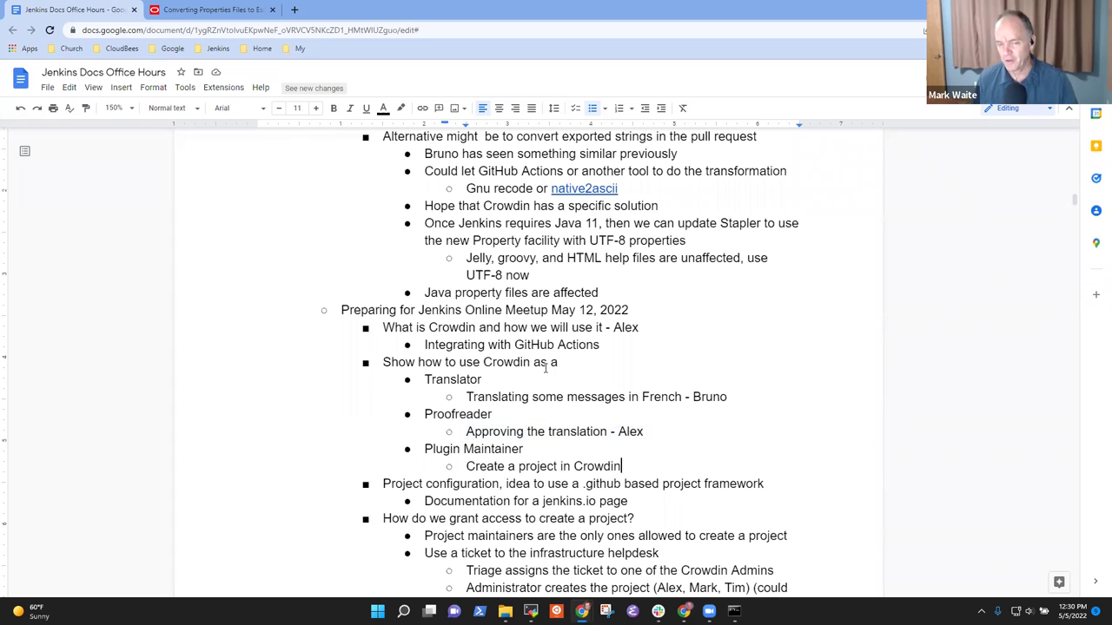
{"action": "key", "text": "Home"}
{"action": "key", "text": "shift+End"}
{"action": "key", "text": "End"}
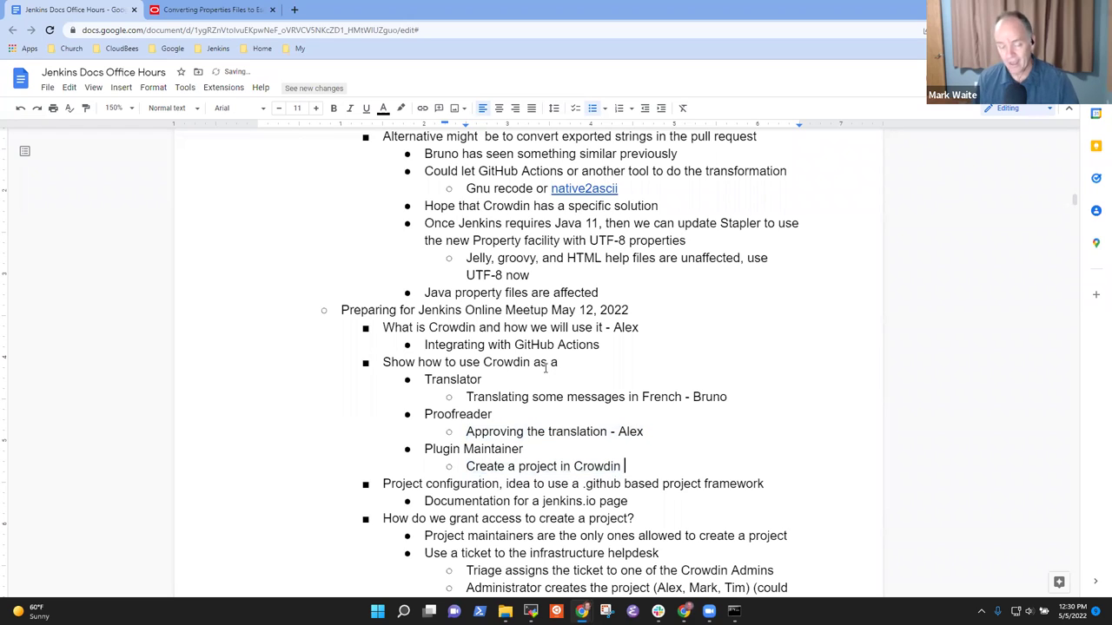
{"action": "type", "text": "- Alex"}
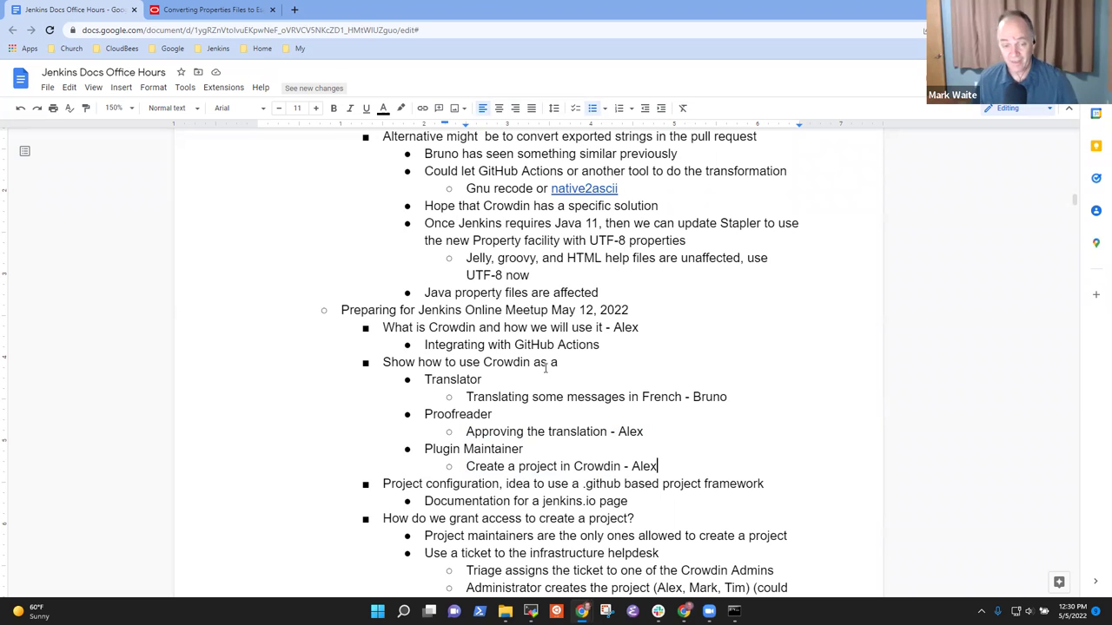
Insert a bullet reading "Questions from the audience" above the "Project configuration" bullet
{"action": "key", "text": "Down"}
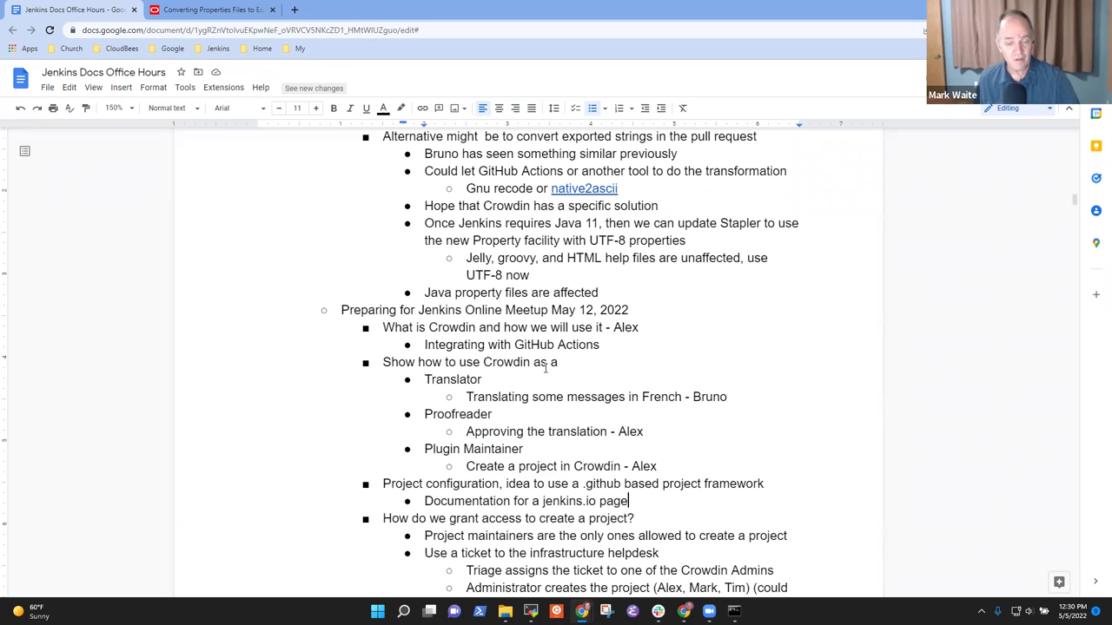
{"action": "key", "text": "Up"}
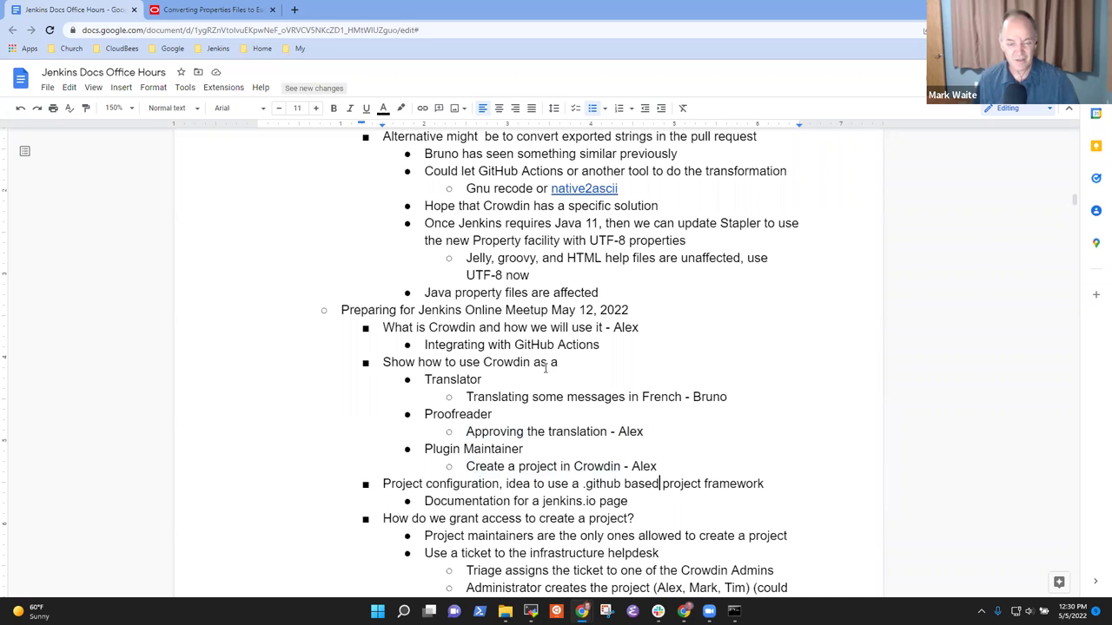
{"action": "key", "text": "Right"}
{"action": "key", "text": "Return"}
{"action": "key", "text": "Up"}
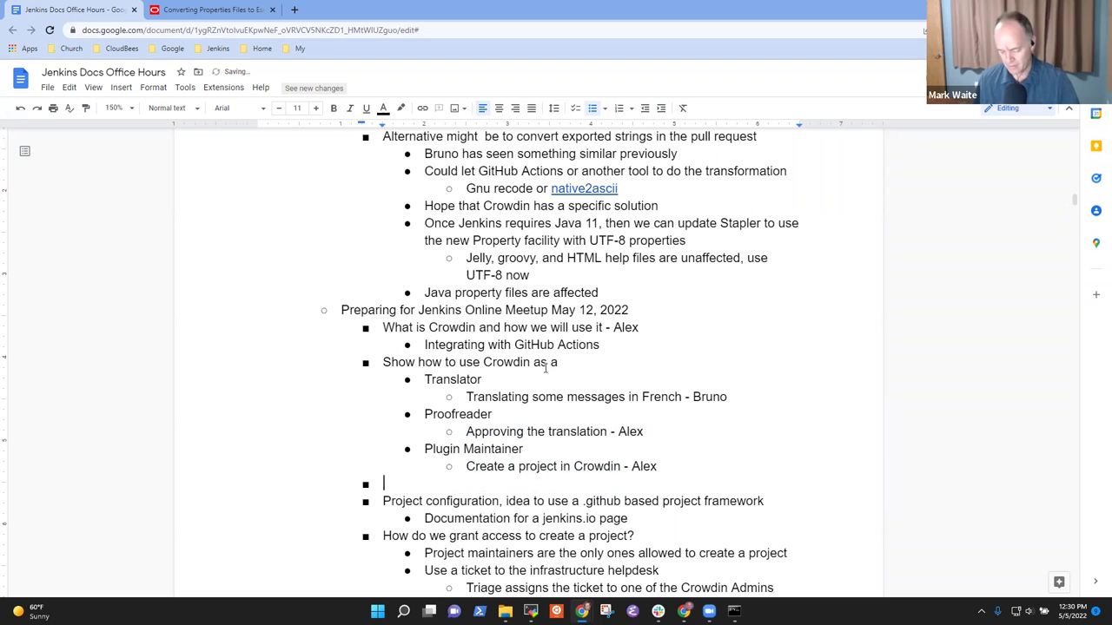
{"action": "type", "text": "Question and Answq"}
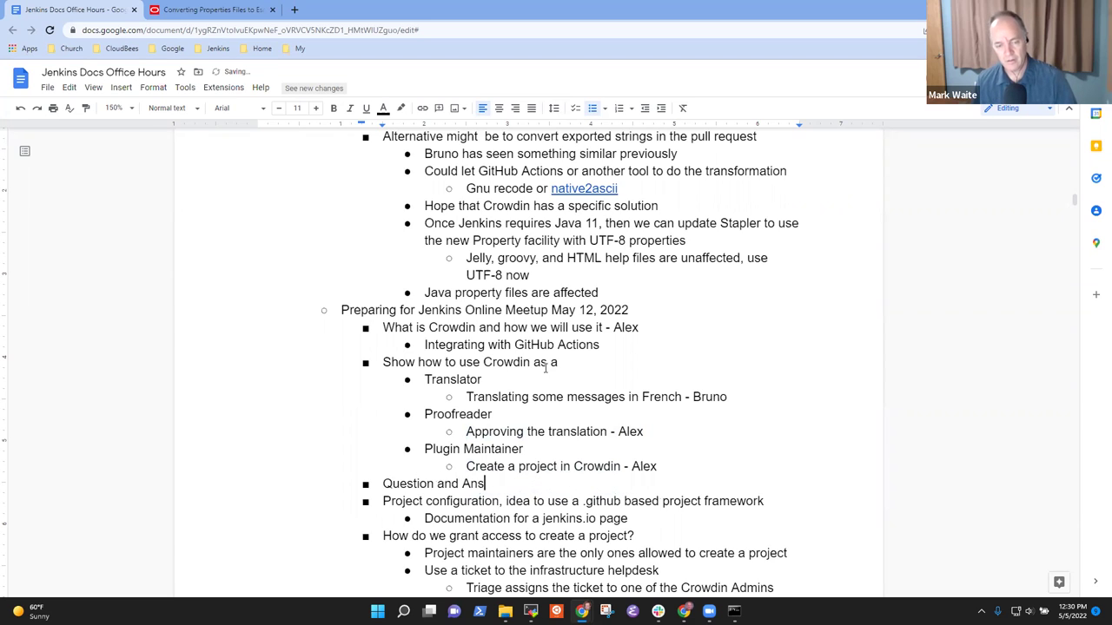
{"action": "key", "text": "ctrl+BackSpace"}
{"action": "key", "text": "ctrl+BackSpace"}
{"action": "key", "text": "ctrl+BackSpace"}
{"action": "type", "text": "Questions from the audience"}
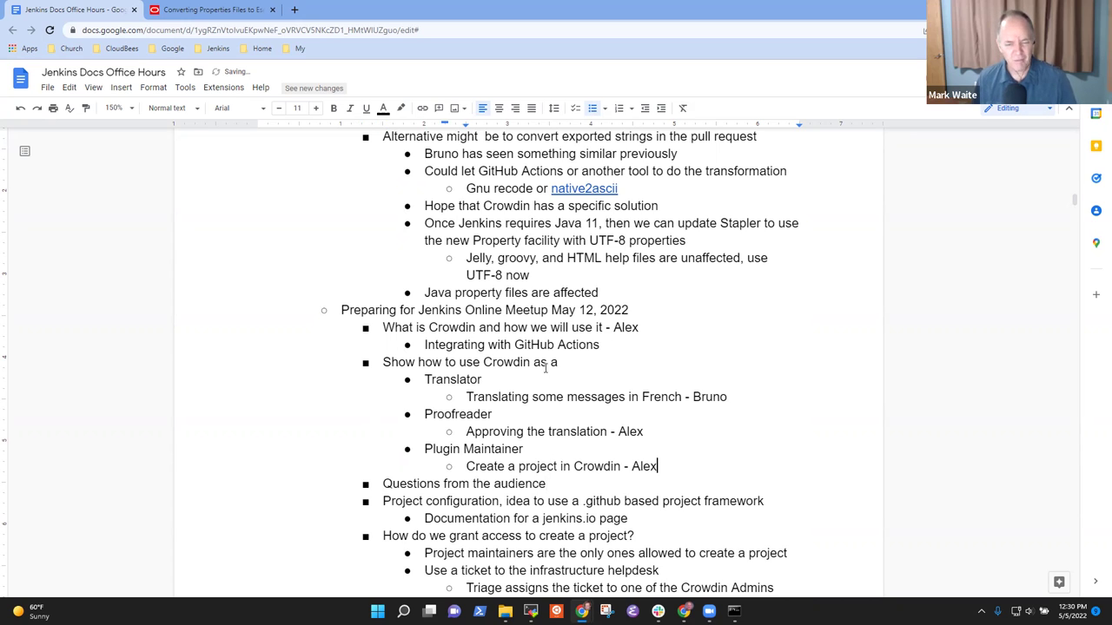
Insert a bullet reading "Alternatives for UTF-8 locales" above "Questions from the audience", at the same list level
{"action": "key", "text": "Return"}
{"action": "key", "text": "shift+Tab"}
{"action": "key", "text": "shift+Tab"}
{"action": "type", "text": "Alternati"}
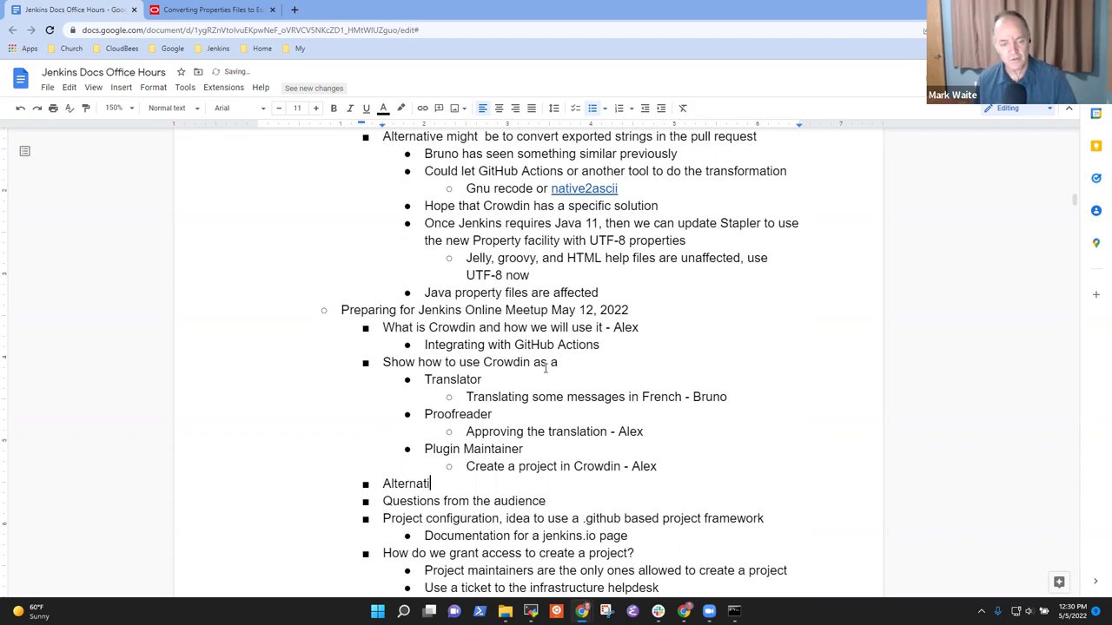
{"action": "type", "text": "ves for UTF-"}
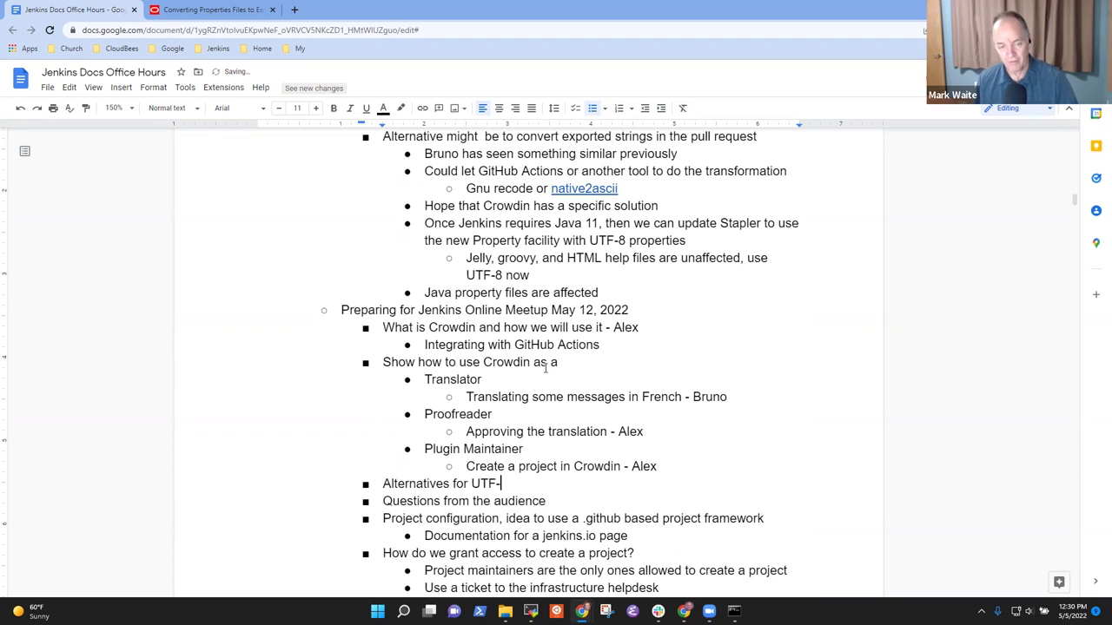
{"action": "type", "text": "8 locales"}
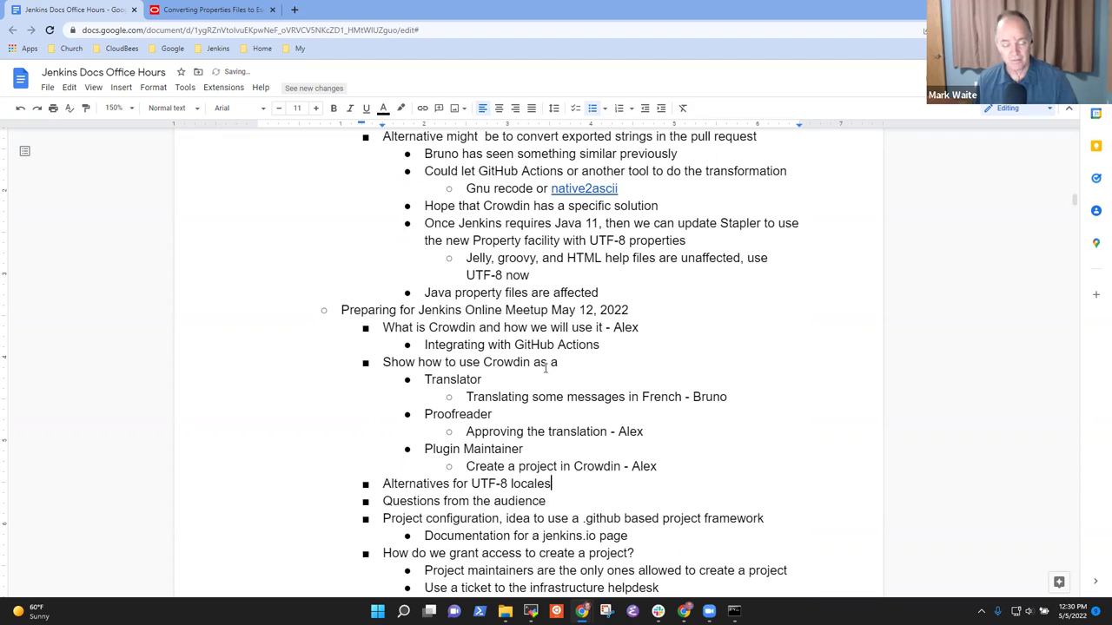
Reword the UTF-8 alternatives bullet to read "Alternatives for full UTF-8 support"
{"action": "key", "text": "ctrl+BackSpace"}
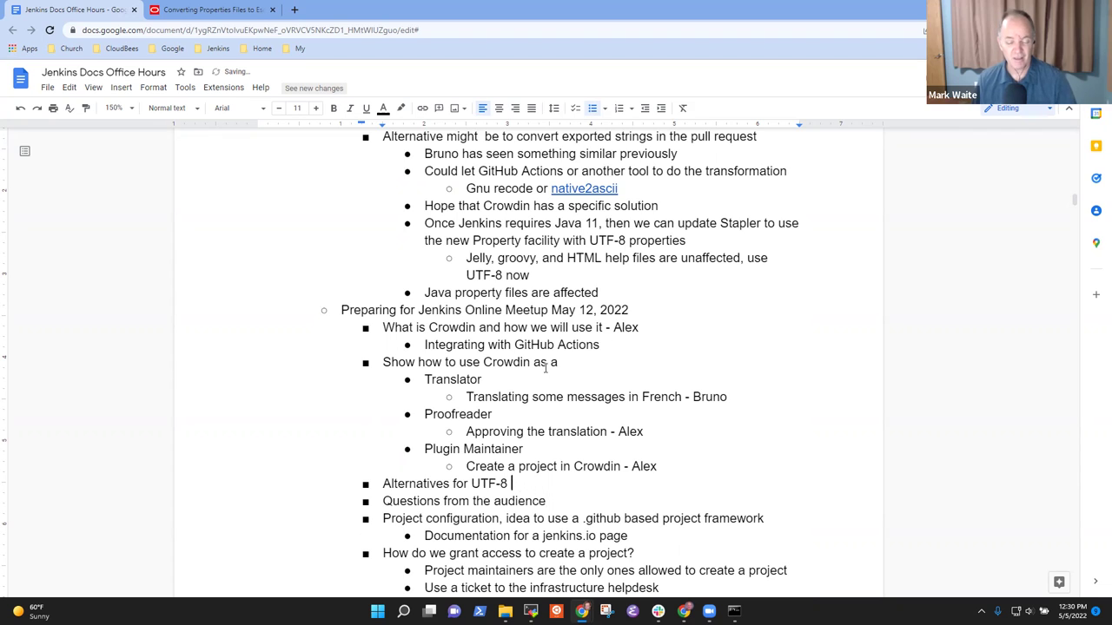
{"action": "key", "text": "BackSpace"}
{"action": "key", "text": "BackSpace"}
{"action": "key", "text": "BackSpace"}
{"action": "key", "text": "ctrl+BackSpace"}
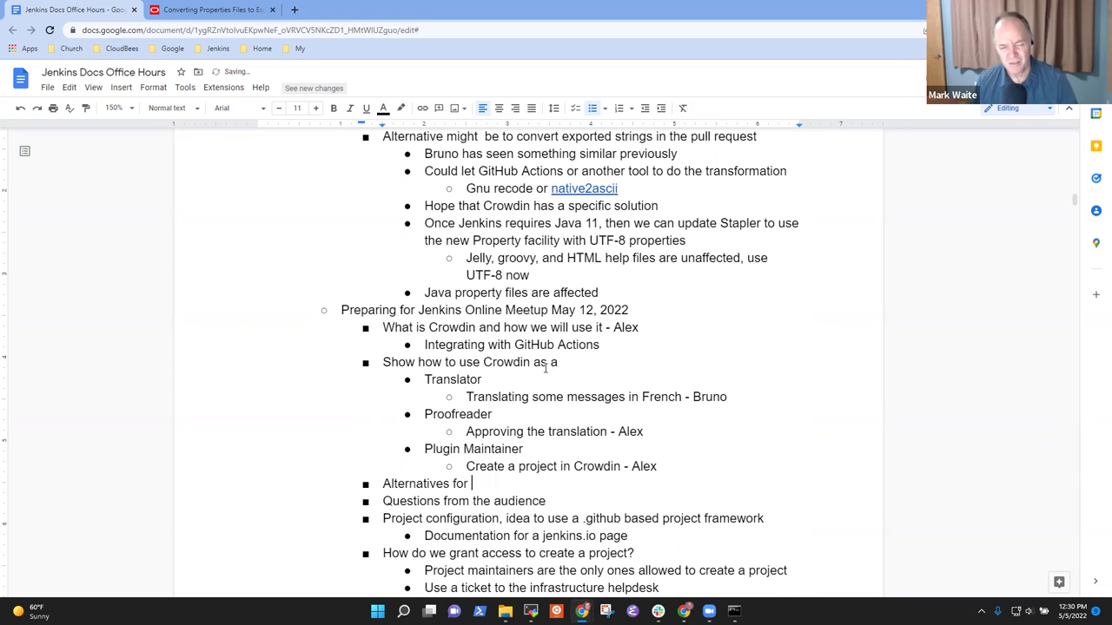
{"action": "type", "text": "UTF-8"}
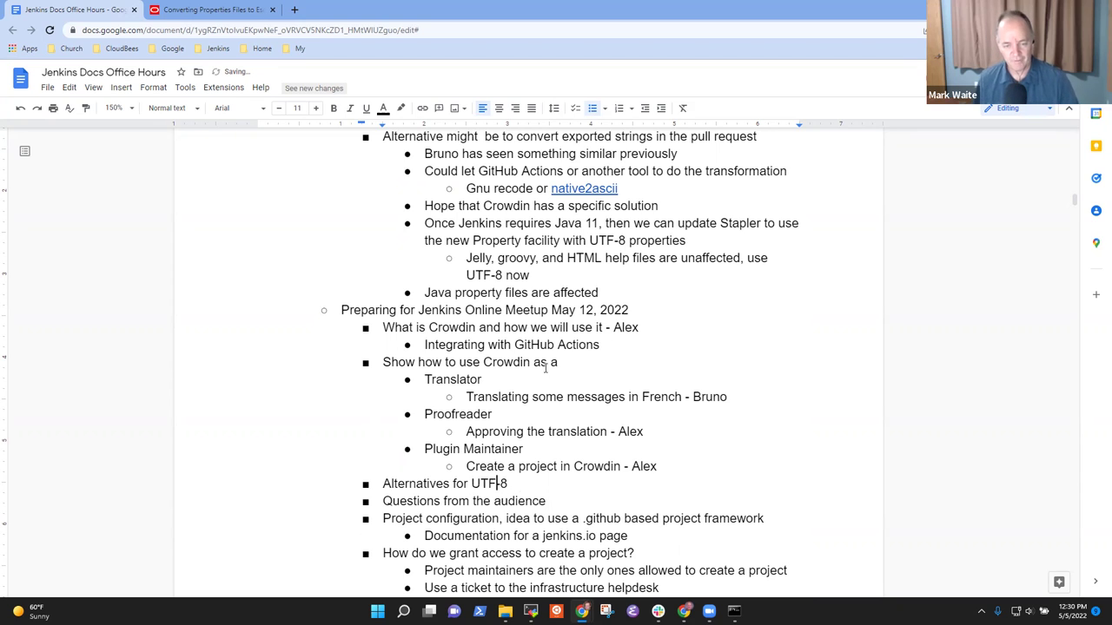
{"action": "key", "text": "ctrl+Left"}
{"action": "key", "text": "ctrl+Left"}
{"action": "type", "text": "full"}
{"action": "key", "text": "End"}
{"action": "type", "text": "support"}
{"action": "key", "text": "shift+Home"}
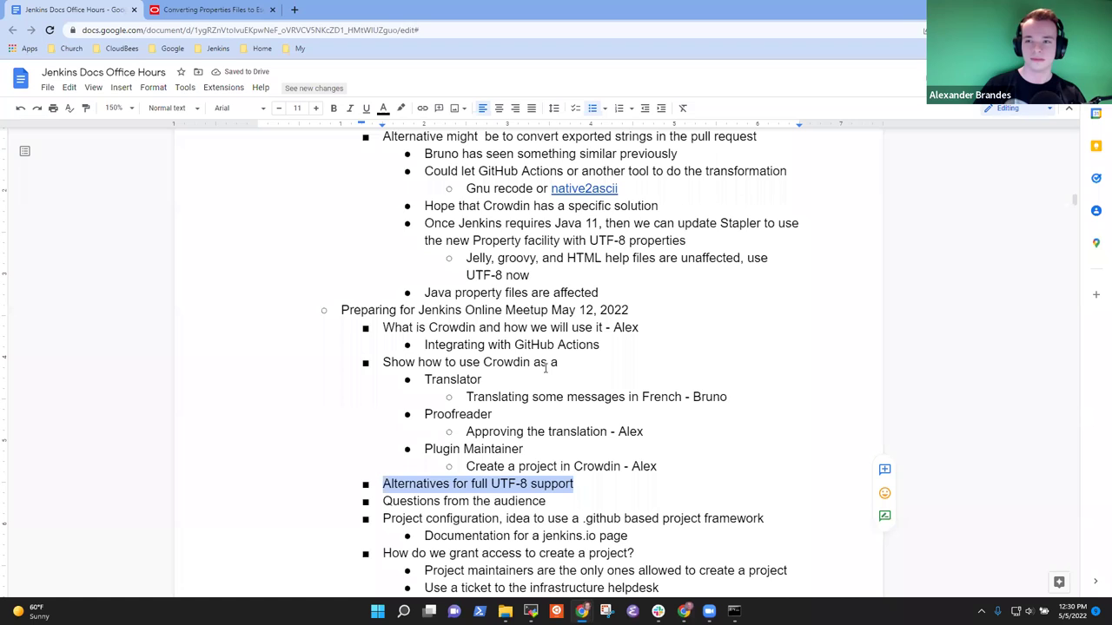
Add an empty sub-bullet under "Alternatives for full UTF-8 support"
{"action": "key", "text": "End"}
{"action": "key", "text": "Return"}
{"action": "key", "text": "Tab"}
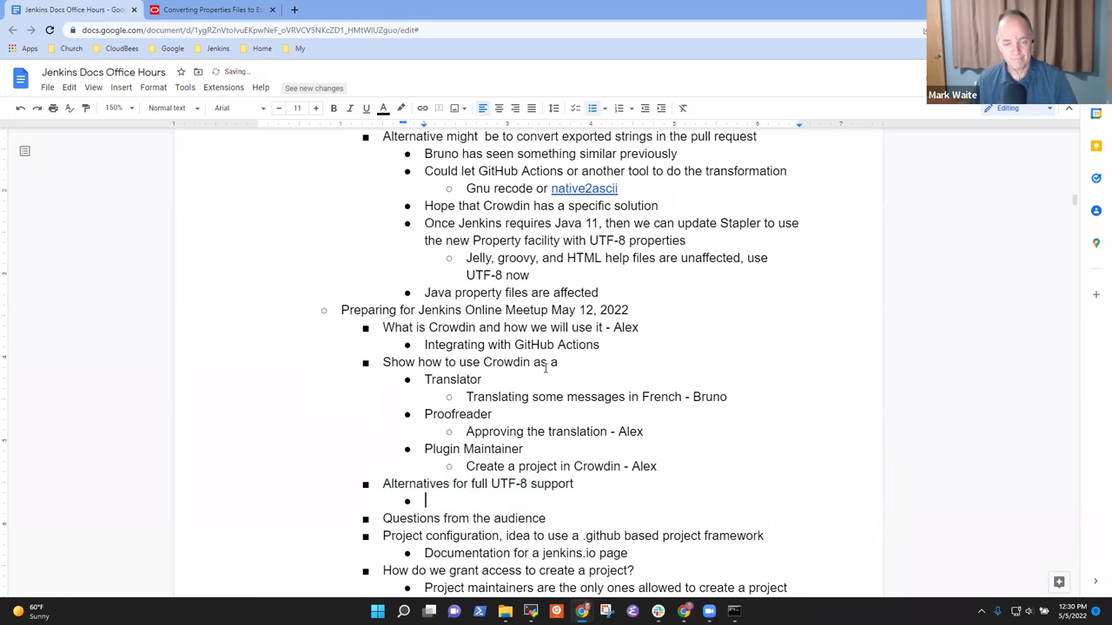
Start the new sub-bullet with the presenter's first name followed by "describe the issue and"
{"action": "type", "text": "Alex des"}
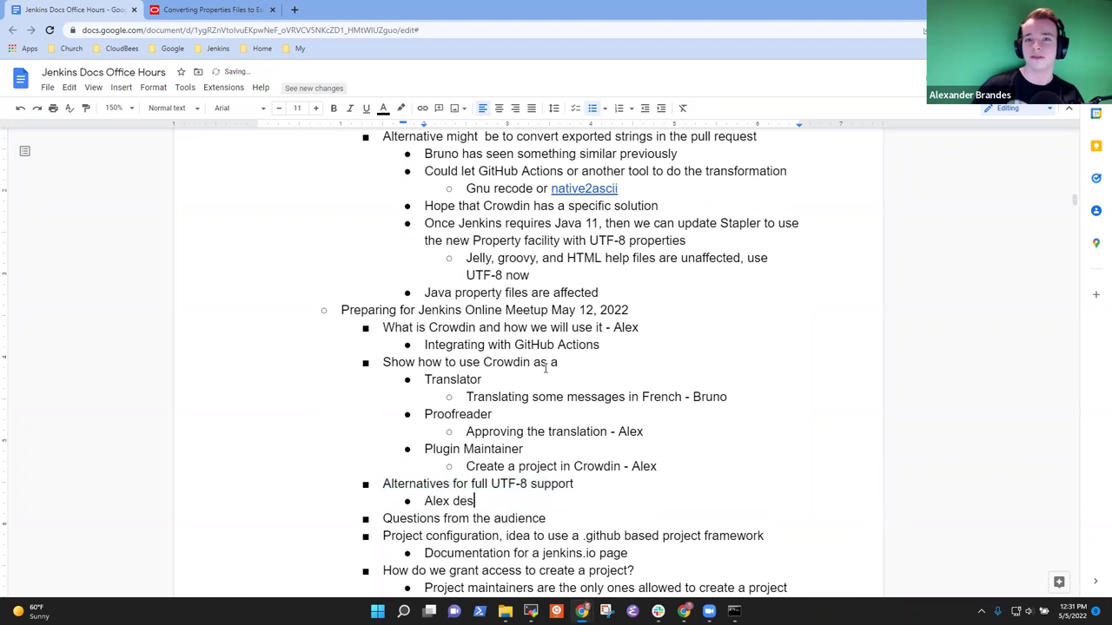
{"action": "type", "text": "cribe the"}
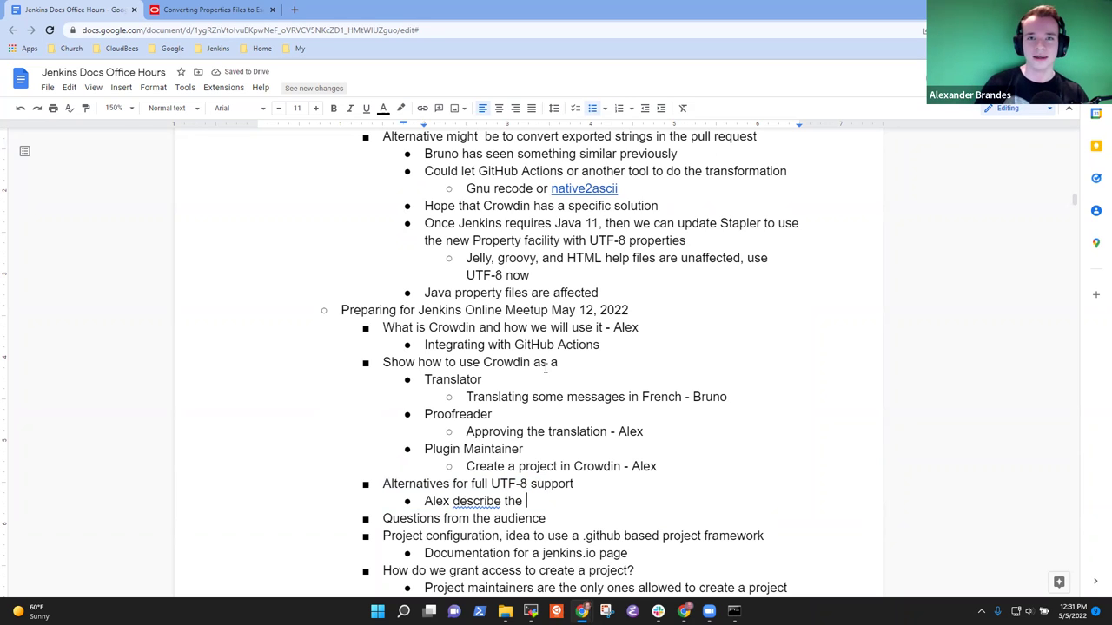
{"action": "key", "text": "ctrl+BackSpace"}
{"action": "key", "text": "ctrl+BackSpace"}
{"action": "type", "text": "describe"}
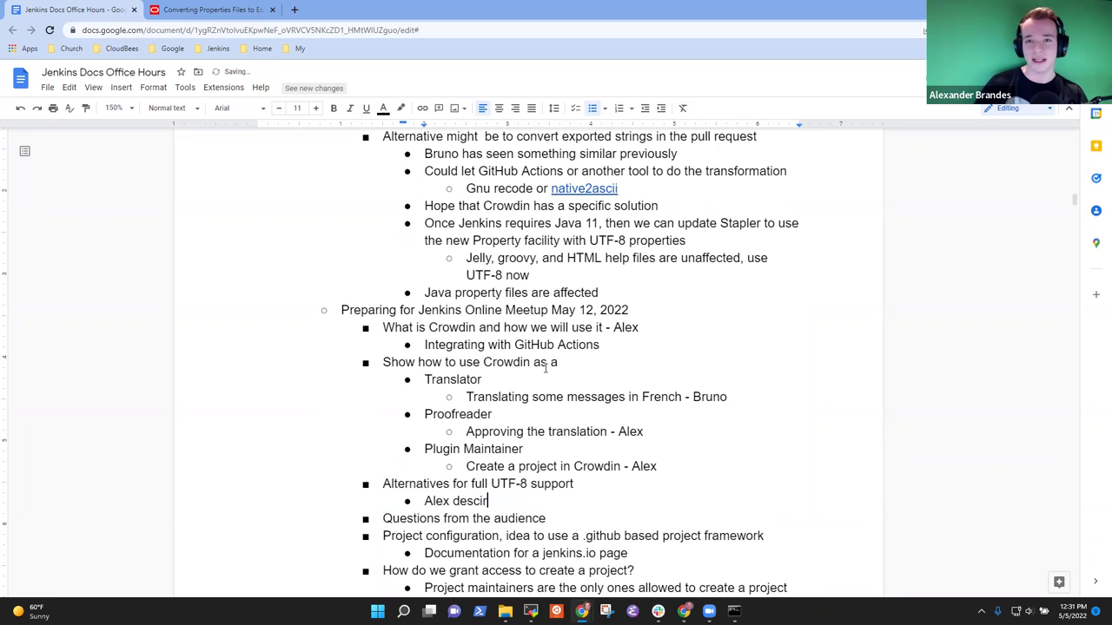
{"action": "key", "text": "ctrl+BackSpace"}
{"action": "type", "text": "describe the "}
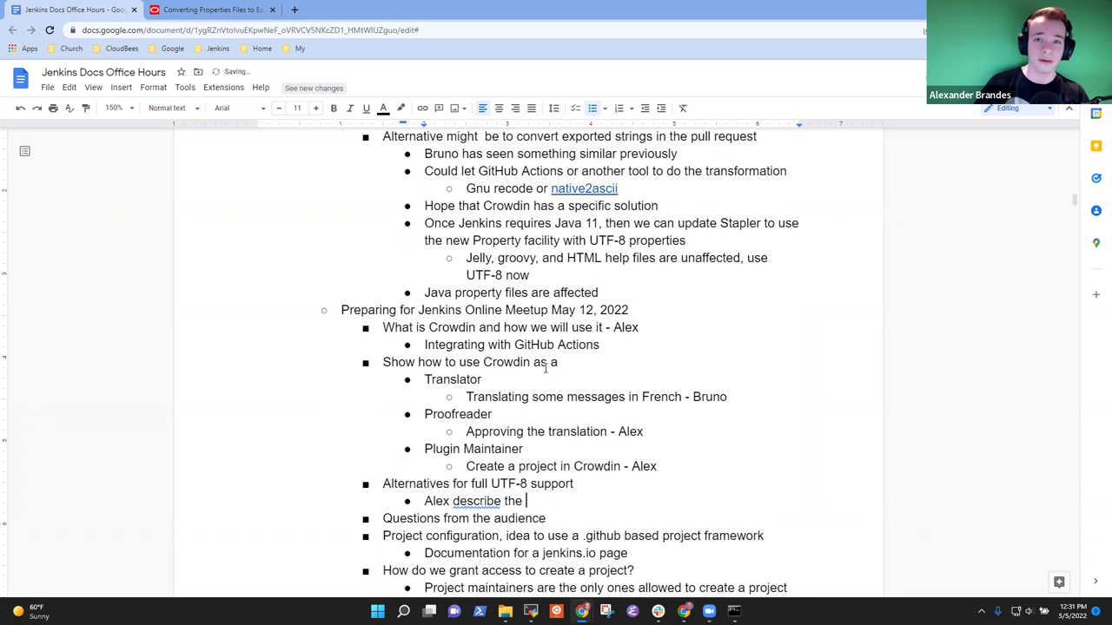
{"action": "type", "text": "issue and"}
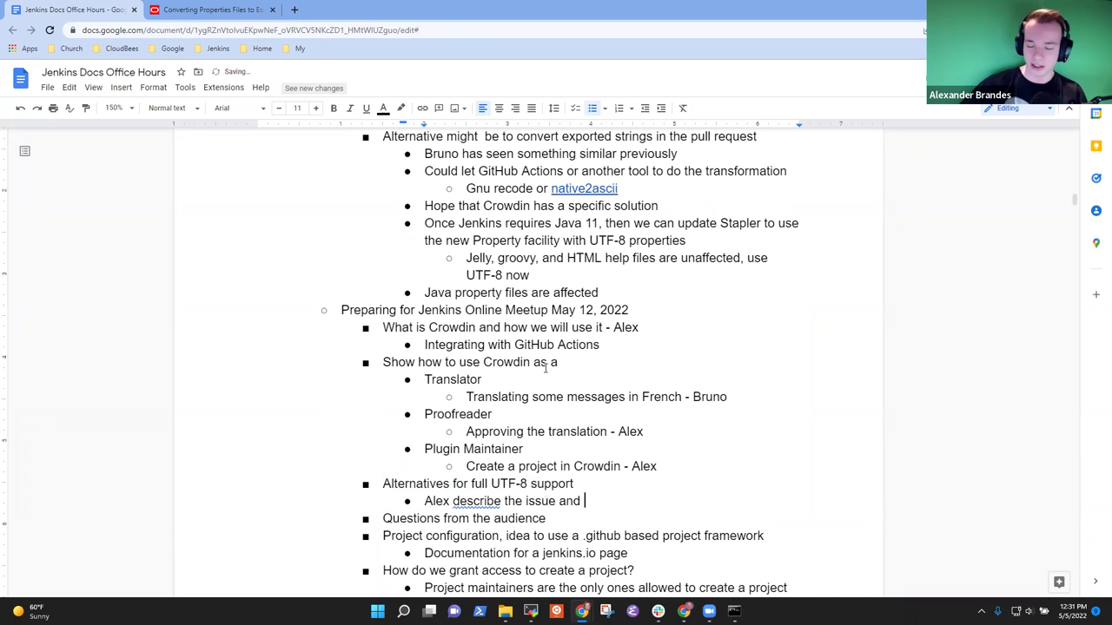
Replace the text of the sub-bullet under the UTF-8 support bullet with "Issue and how to"
{"action": "key", "text": "shift+Home"}
{"action": "key", "text": "BackSpace"}
{"action": "type", "text": "A"}
{"action": "key", "text": "BackSpace"}
{"action": "type", "text": "Issu"}
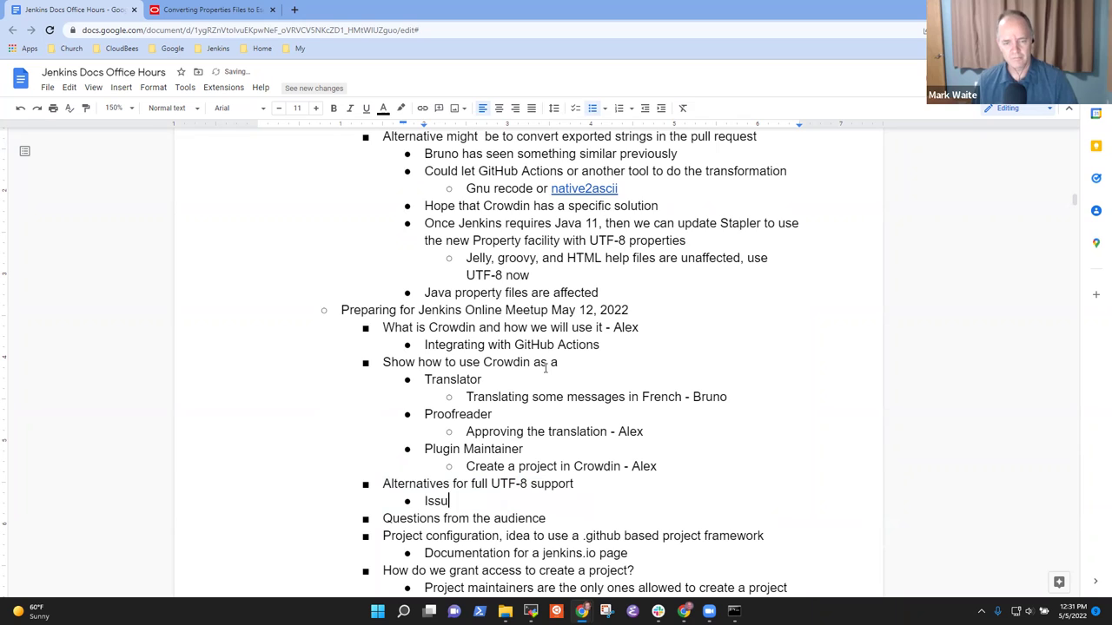
{"action": "type", "text": "e and how to"}
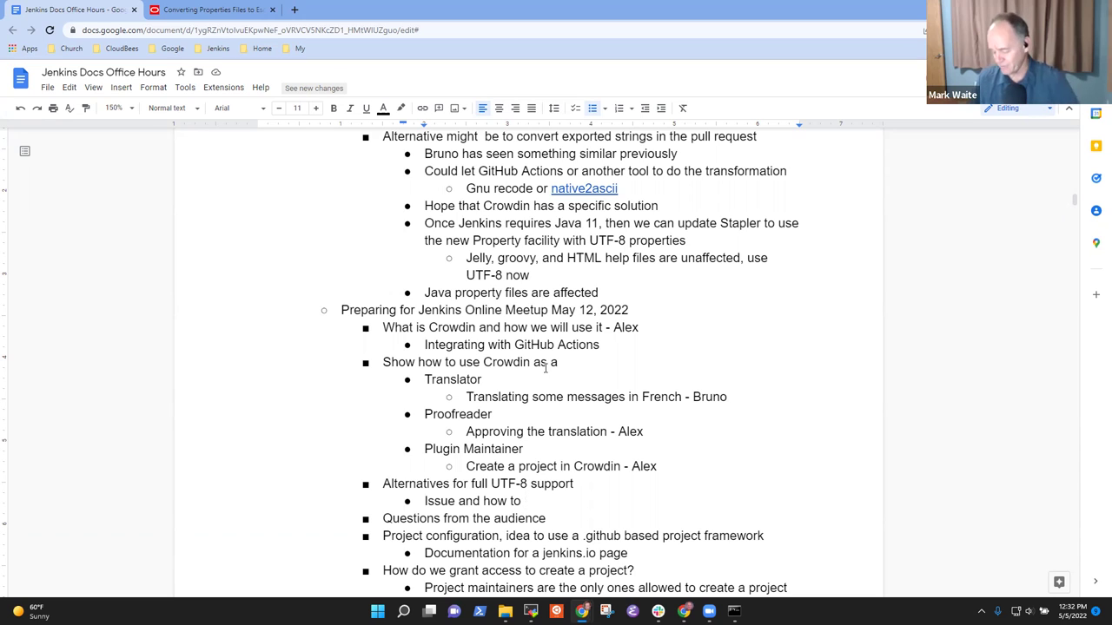
Replace the UTF-8 sub-bullet's text with the presenter's first name followed by "share what we've learned thus far"
{"action": "key", "text": "shift+Home"}
{"action": "key", "text": "BackSpace"}
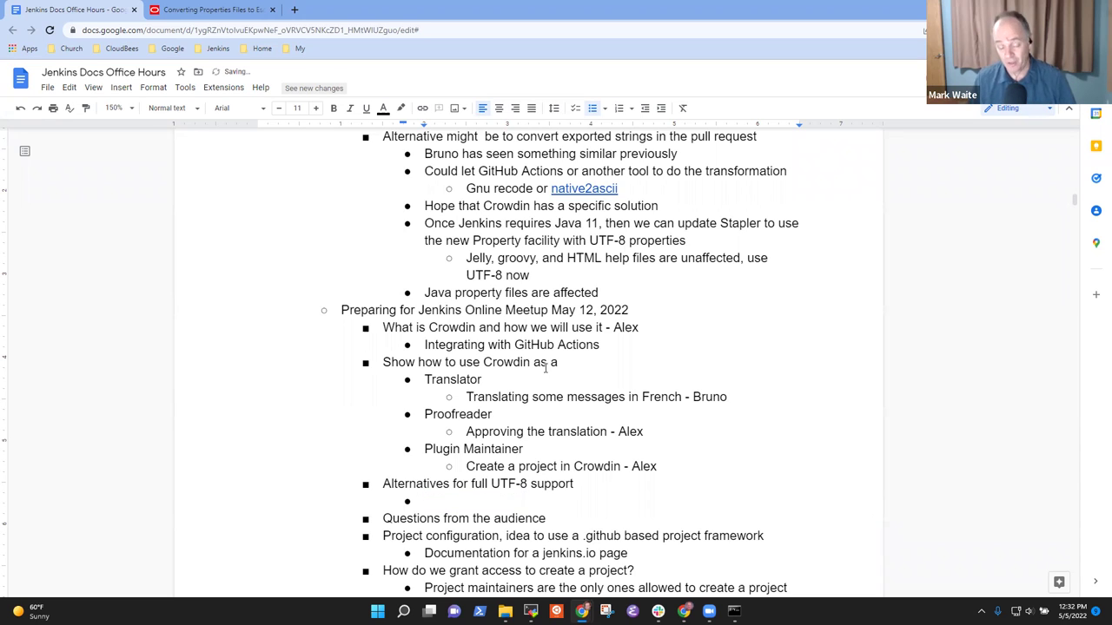
{"action": "type", "text": "Alex"}
{"action": "key", "text": "ctrl+BackSpace"}
{"action": "type", "text": "Ale"}
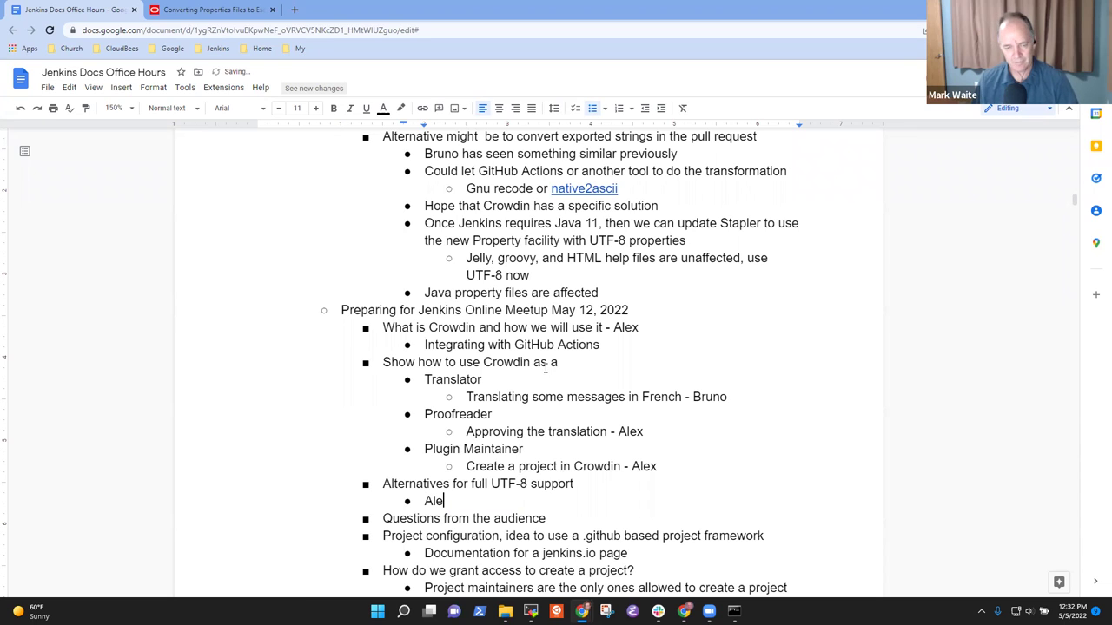
{"action": "type", "text": "x share what "}
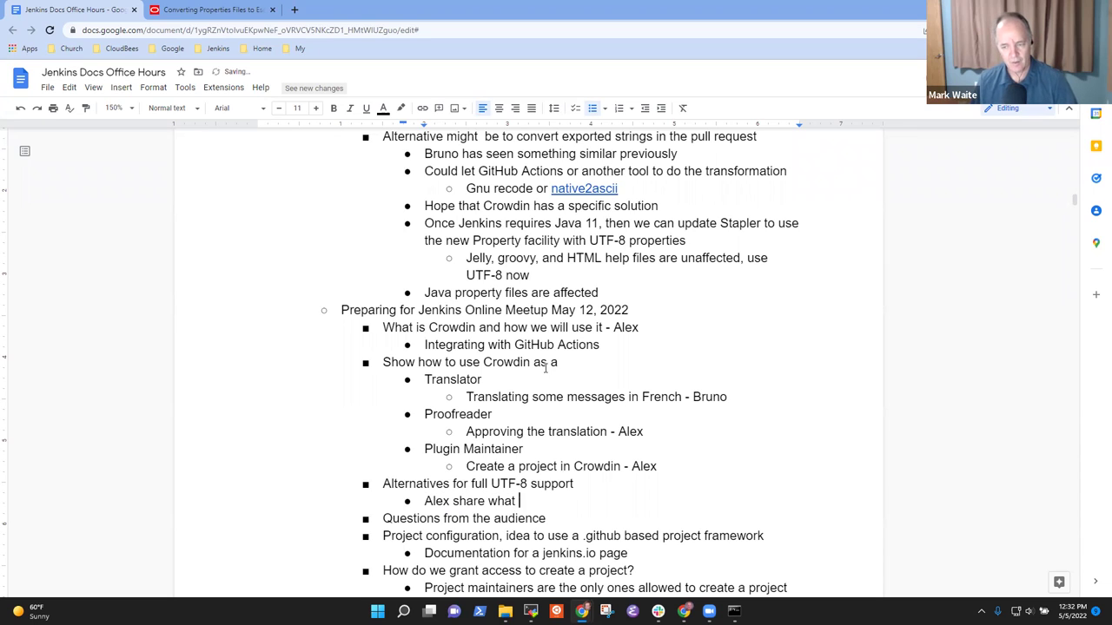
{"action": "type", "text": "we've learned thus"}
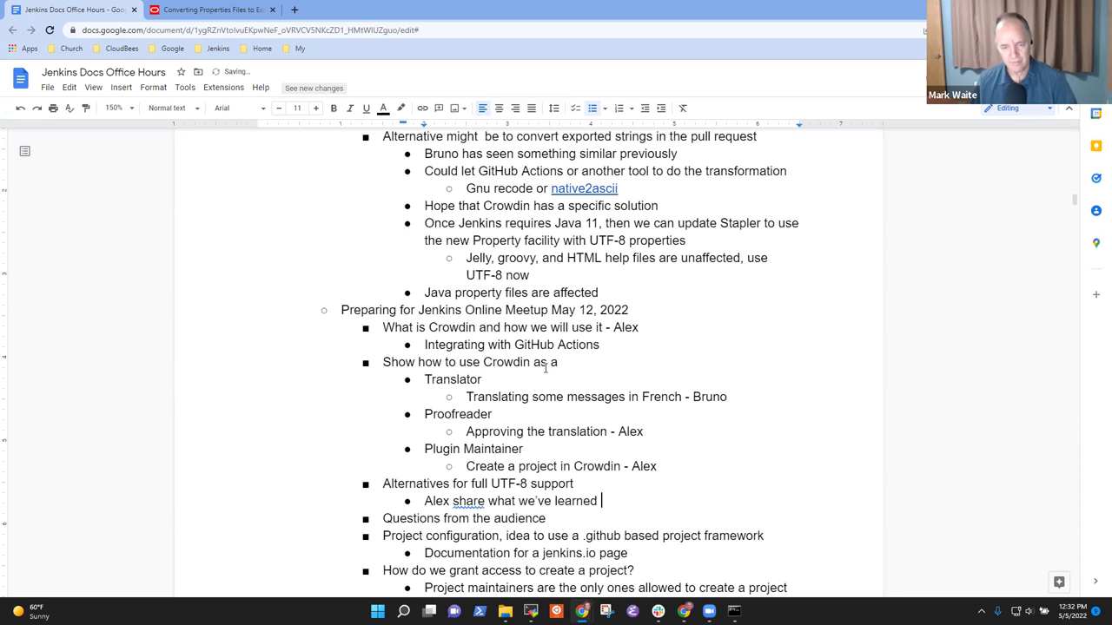
{"action": "type", "text": " far"}
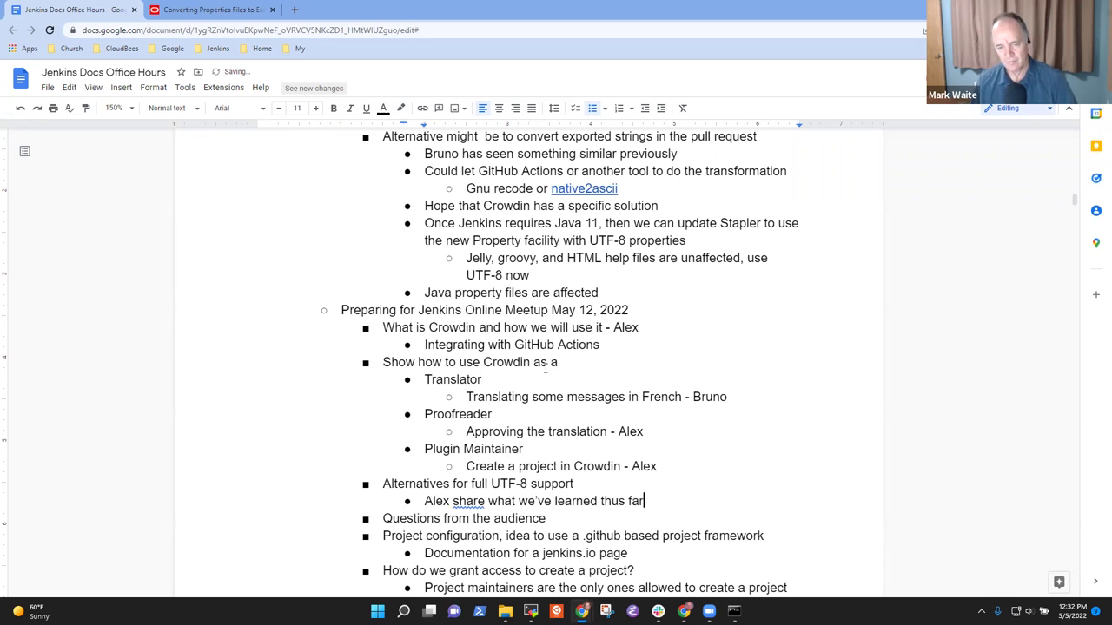
{"action": "scroll", "coordinate": [605, 345], "scroll_direction": "down", "scroll_amount": 2}
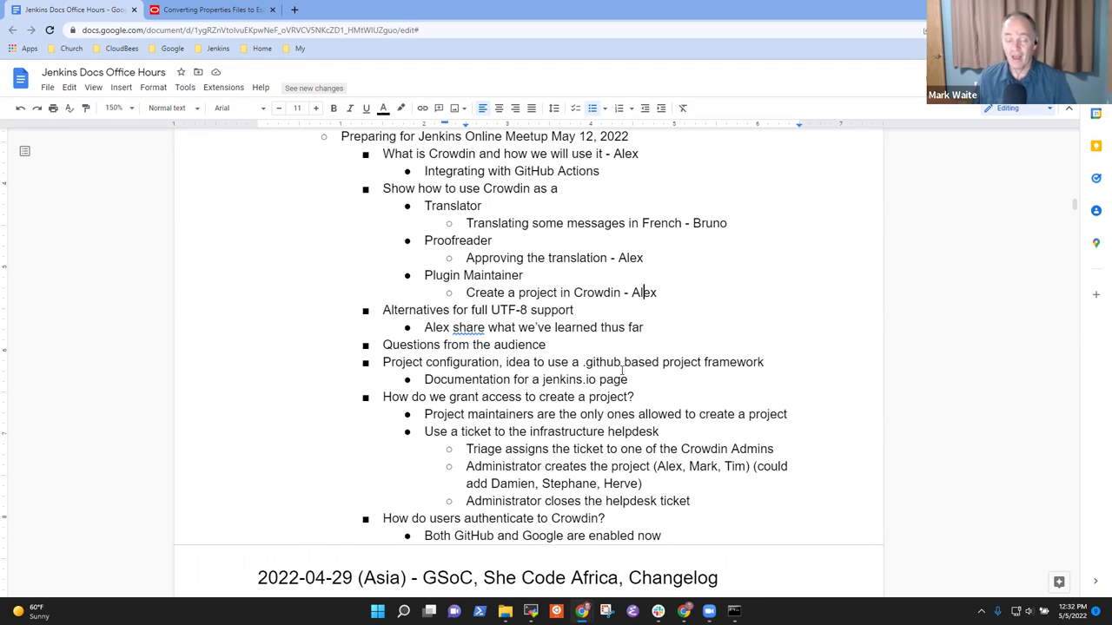
Review the notes from the "Preparing for Jenkins Online Meetup May 12, 2022" heading up through the UTF-8 encoding discussion
{"action": "key", "text": "Up"}
{"action": "key", "text": "Up"}
{"action": "key", "text": "Home"}
{"action": "key", "text": "shift+End"}
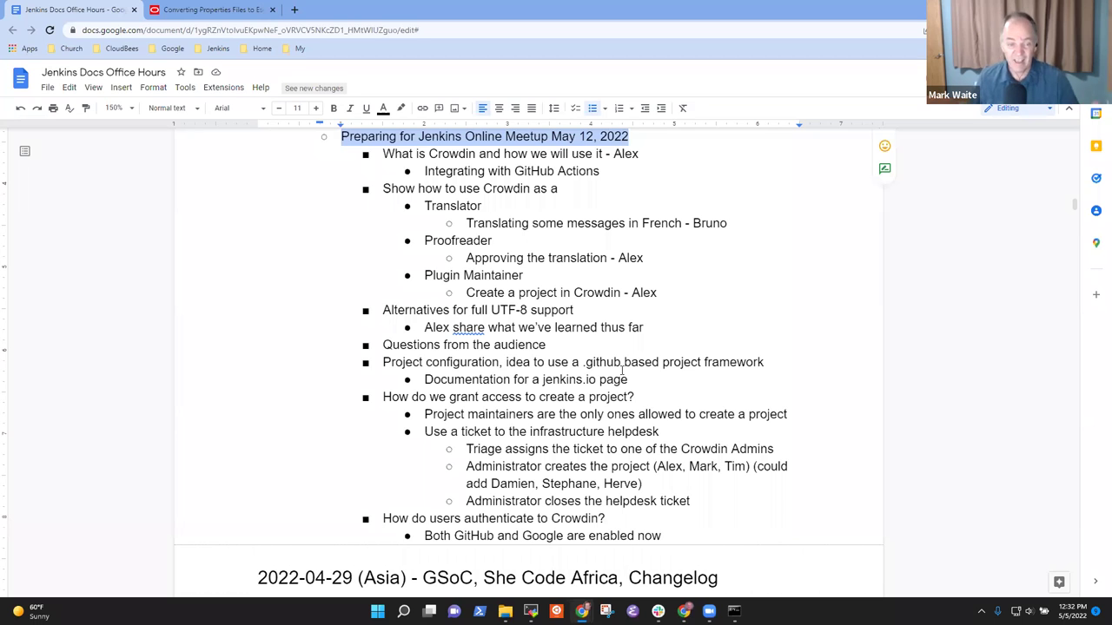
{"action": "key", "text": "Up"}
{"action": "key", "text": "Up"}
{"action": "key", "text": "Up"}
{"action": "key", "text": "Up"}
{"action": "key", "text": "Up"}
{"action": "key", "text": "Up"}
{"action": "key", "text": "Up"}
{"action": "key", "text": "Up"}
{"action": "key", "text": "Up"}
{"action": "key", "text": "Up"}
{"action": "key", "text": "Up"}
{"action": "key", "text": "Up"}
{"action": "key", "text": "Up"}
{"action": "key", "text": "Up"}
{"action": "key", "text": "Up"}
{"action": "key", "text": "Up"}
{"action": "key", "text": "Up"}
{"action": "key", "text": "Up"}
{"action": "key", "text": "Up"}
{"action": "key", "text": "Up"}
{"action": "key", "text": "Up"}
{"action": "key", "text": "Up"}
{"action": "key", "text": "Up"}
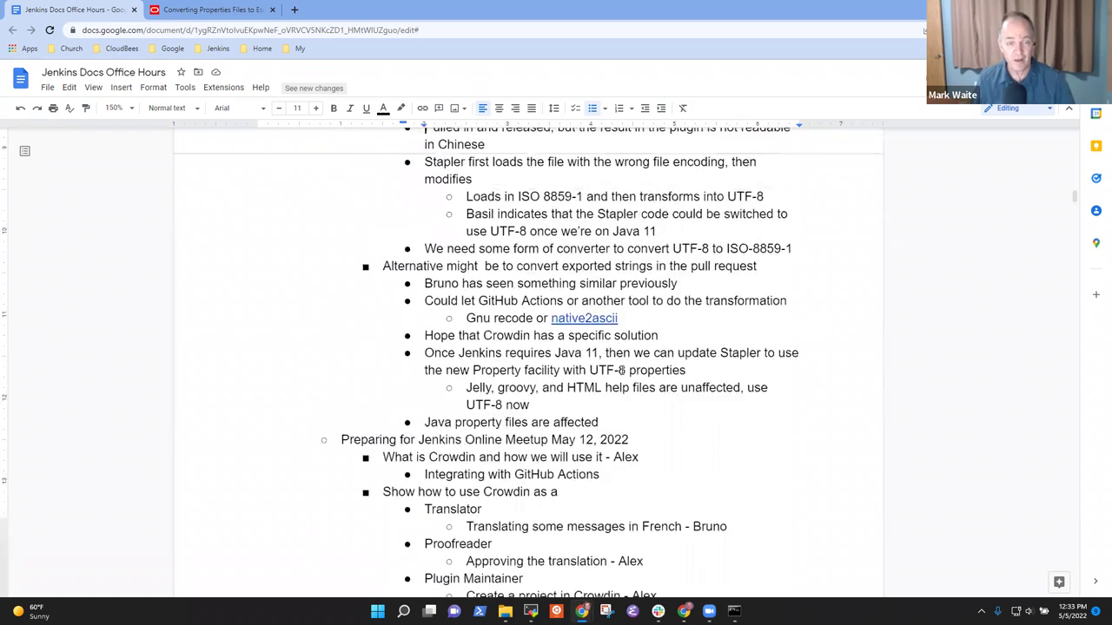
Add an empty top-level agenda bullet after "Both GitHub and Google are enabled now" at the end of the 2022-05-05 notes
{"action": "key", "text": "Down"}
{"action": "key", "text": "Down"}
{"action": "key", "text": "Down"}
{"action": "key", "text": "Down"}
{"action": "key", "text": "Down"}
{"action": "key", "text": "Down"}
{"action": "key", "text": "Down"}
{"action": "key", "text": "Down"}
{"action": "key", "text": "Down"}
{"action": "key", "text": "Down"}
{"action": "key", "text": "Down"}
{"action": "key", "text": "Down"}
{"action": "key", "text": "Down"}
{"action": "key", "text": "Down"}
{"action": "key", "text": "Down"}
{"action": "key", "text": "Down"}
{"action": "key", "text": "Down"}
{"action": "key", "text": "Down"}
{"action": "key", "text": "Down"}
{"action": "key", "text": "Down"}
{"action": "key", "text": "Down"}
{"action": "key", "text": "Down"}
{"action": "key", "text": "Down"}
{"action": "key", "text": "Down"}
{"action": "key", "text": "Down"}
{"action": "key", "text": "Down"}
{"action": "key", "text": "Down"}
{"action": "key", "text": "Down"}
{"action": "key", "text": "Down"}
{"action": "key", "text": "Down"}
{"action": "key", "text": "Down"}
{"action": "key", "text": "Down"}
{"action": "key", "text": "Down"}
{"action": "key", "text": "Down"}
{"action": "key", "text": "Down"}
{"action": "key", "text": "Up"}
{"action": "key", "text": "End"}
{"action": "key", "text": "Return"}
{"action": "key", "text": "shift+Tab"}
{"action": "key", "text": "shift+Tab"}
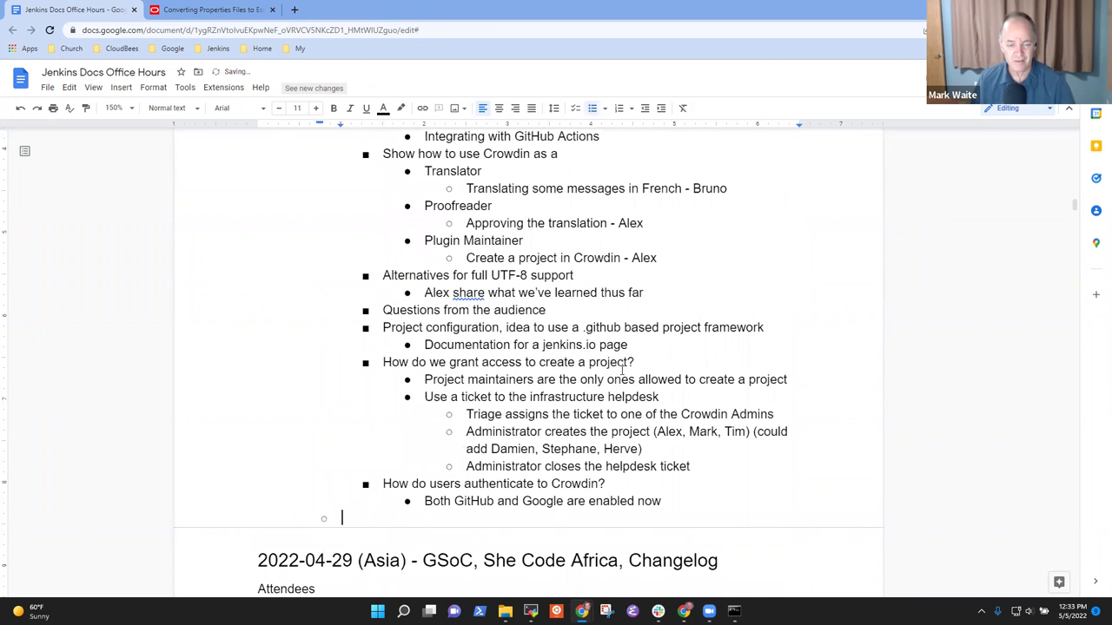
{"action": "key", "text": "shift+Tab"}
Add the sub-bullet "Inclusive naming pull requests" after the screenshot update items under "She Code Africa Contributhon updates"
{"action": "key", "text": "Page_Up"}
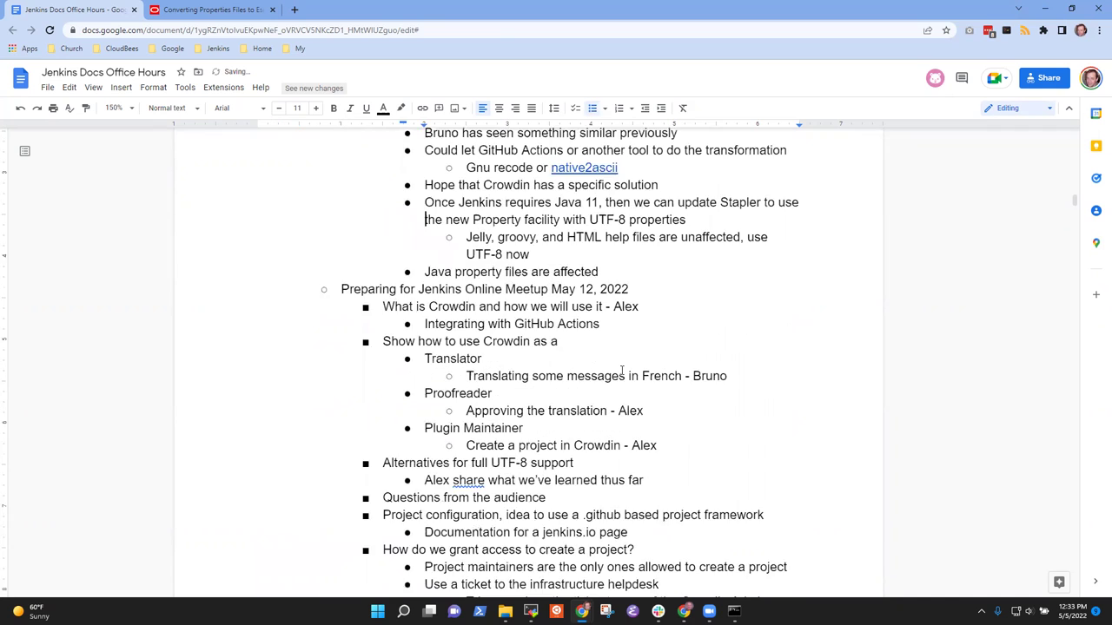
{"action": "key", "text": "Page_Up"}
{"action": "key", "text": "Page_Up"}
{"action": "key", "text": "Page_Up"}
{"action": "key", "text": "Page_Up"}
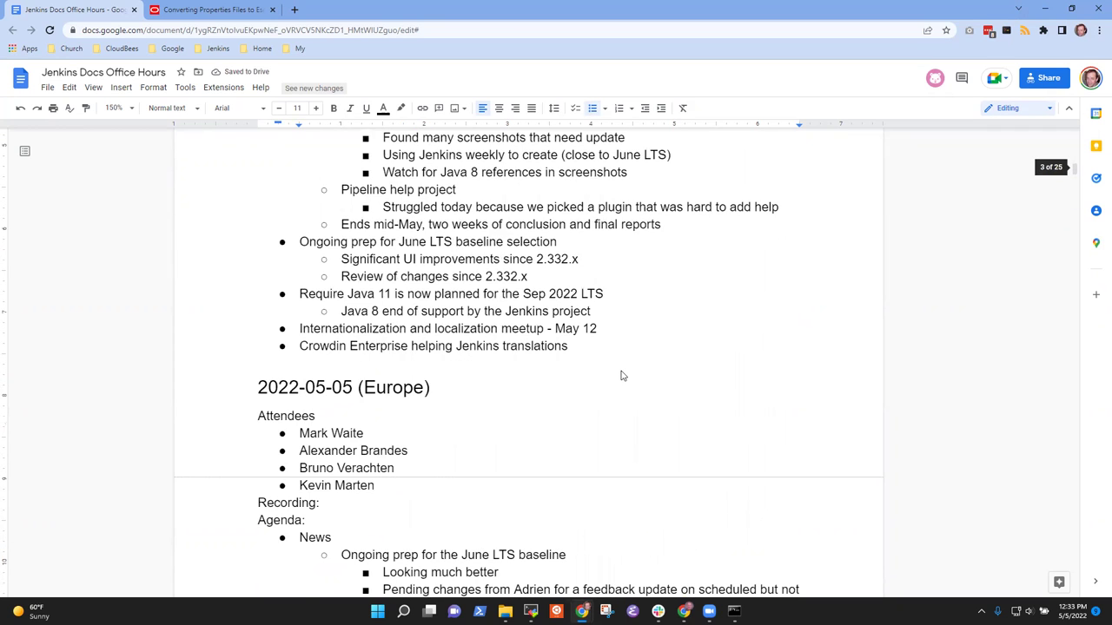
{"action": "key", "text": "Page_Down"}
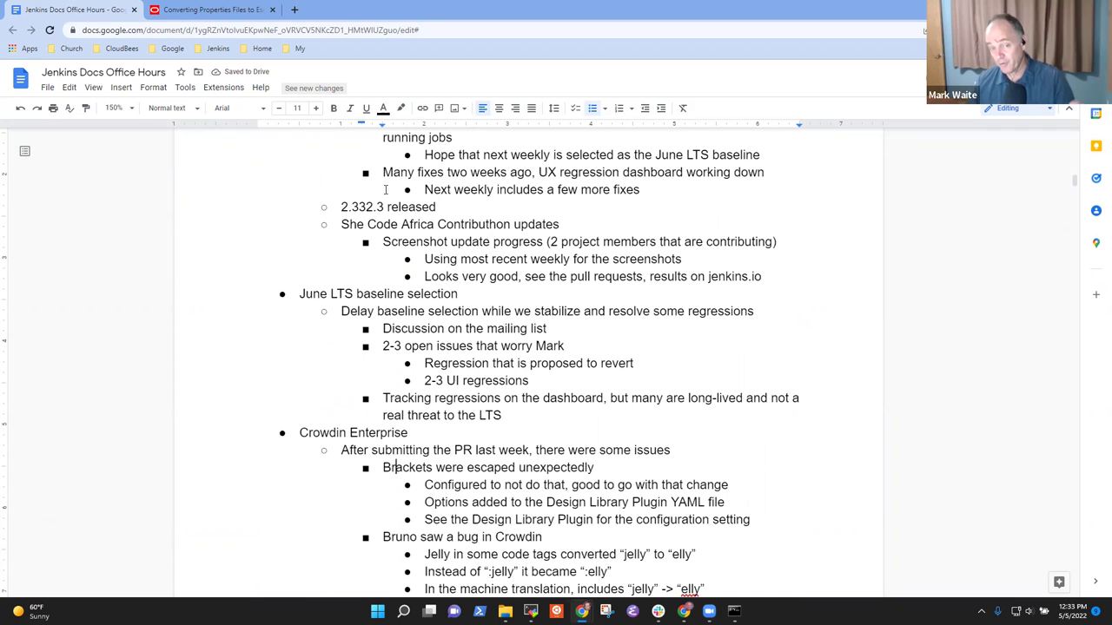
{"action": "left_click_drag", "start_coordinate": [339, 224], "coordinate": [562, 231]}
{"action": "left_click", "coordinate": [501, 240]}
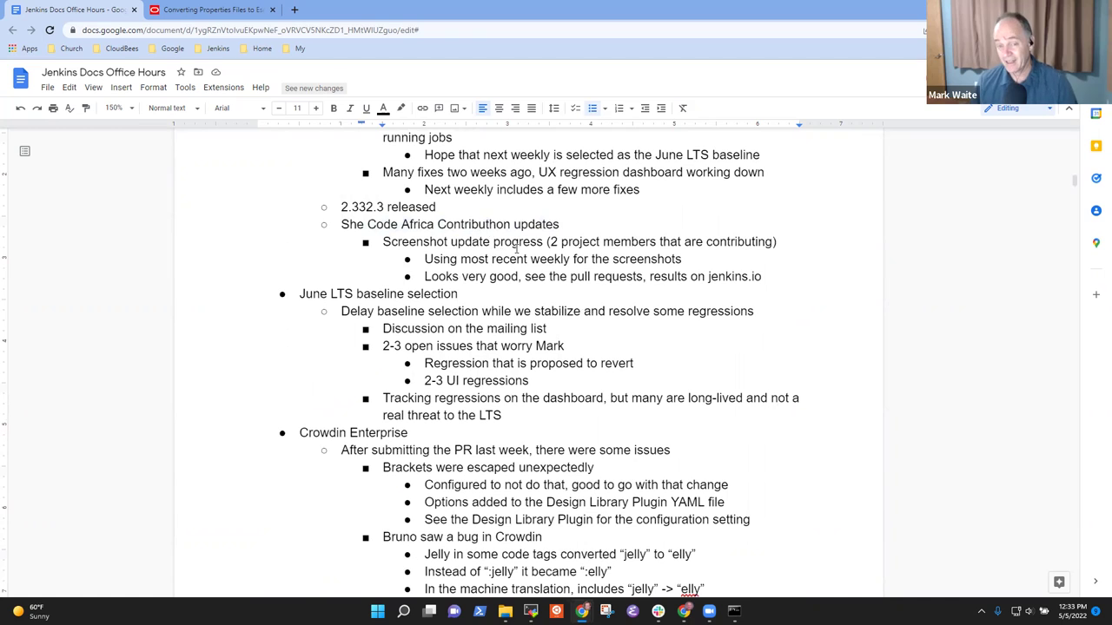
{"action": "left_click", "coordinate": [663, 278]}
{"action": "key", "text": "Return"}
{"action": "key", "text": "shift+Tab"}
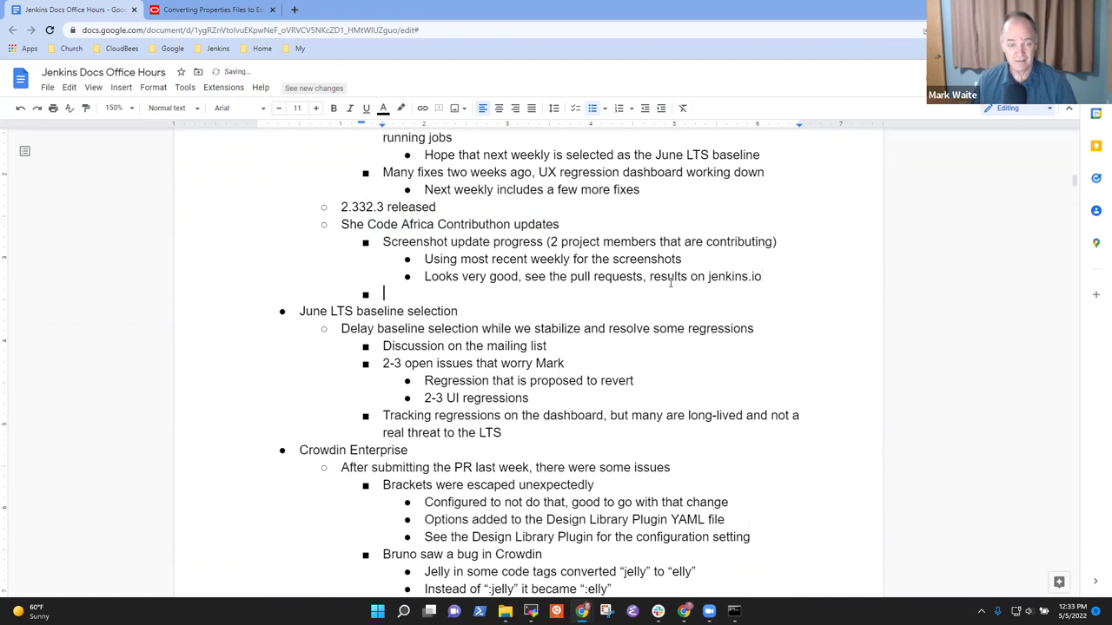
{"action": "type", "text": "Inclusive "}
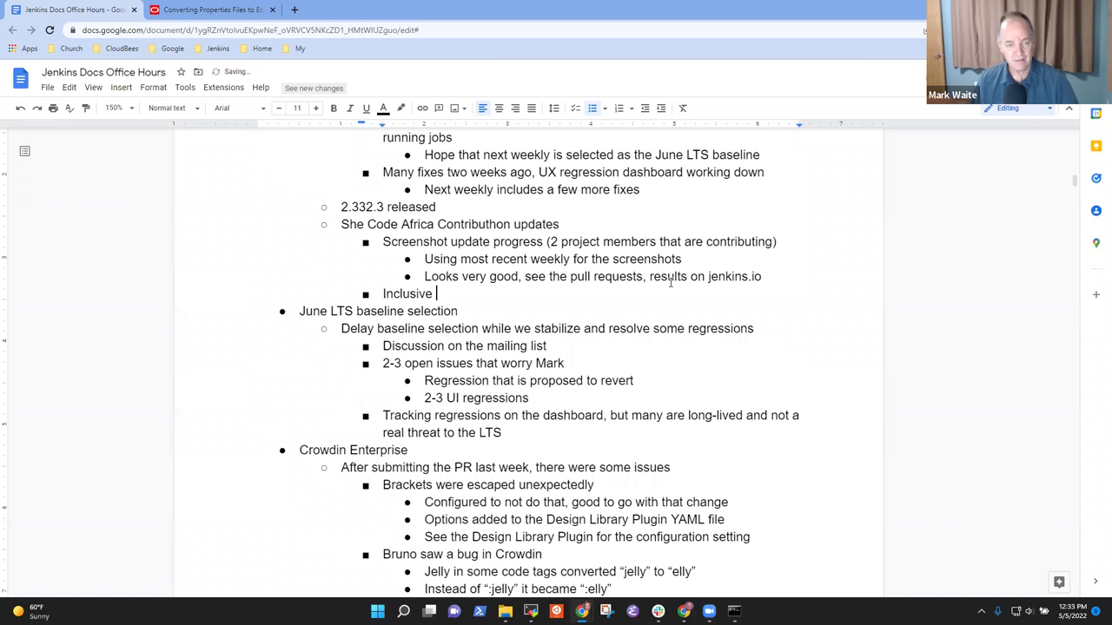
{"action": "type", "text": "naming"}
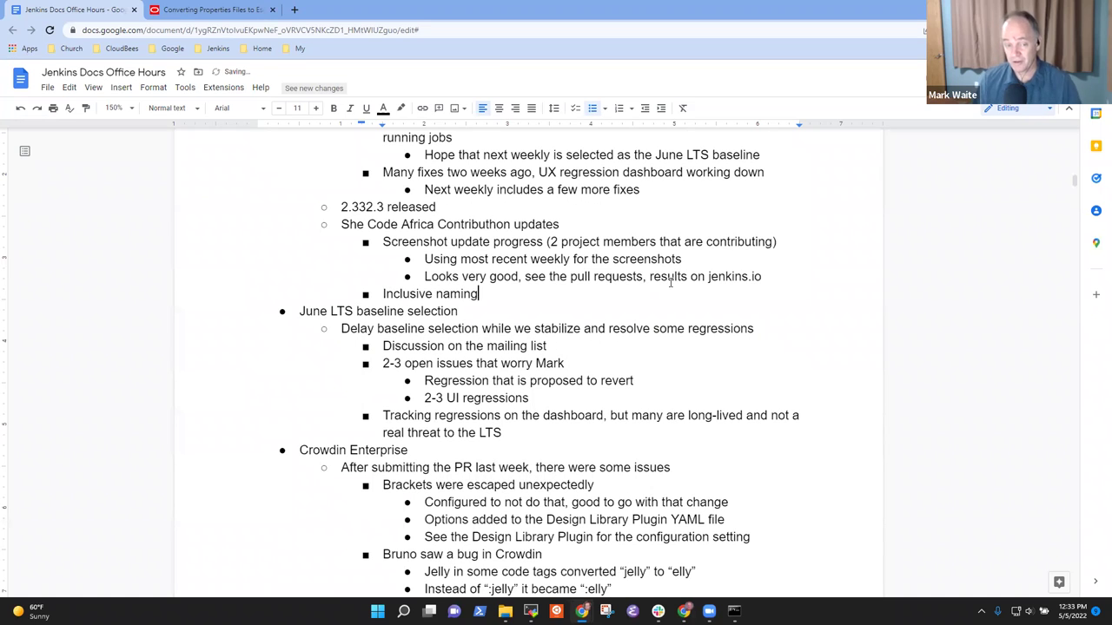
{"action": "type", "text": " pull requests"}
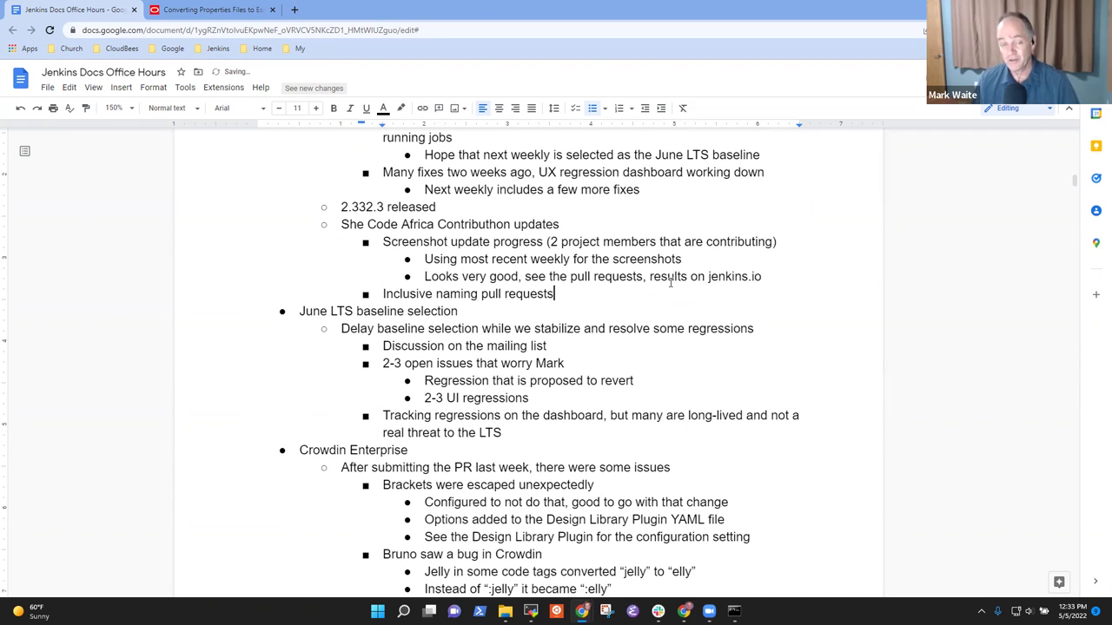
Add the sub-bullet "Pipeline help session today, making progress" below "Inclusive naming pull requests"
{"action": "key", "text": "Return"}
{"action": "type", "text": "Pipeline h"}
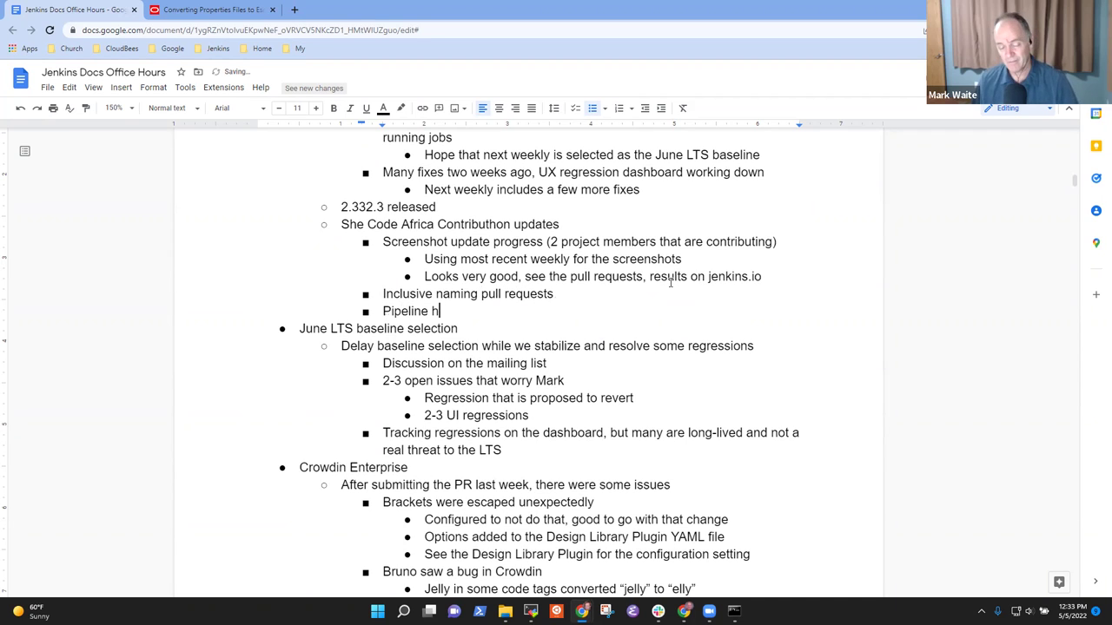
{"action": "type", "text": "elp session and"}
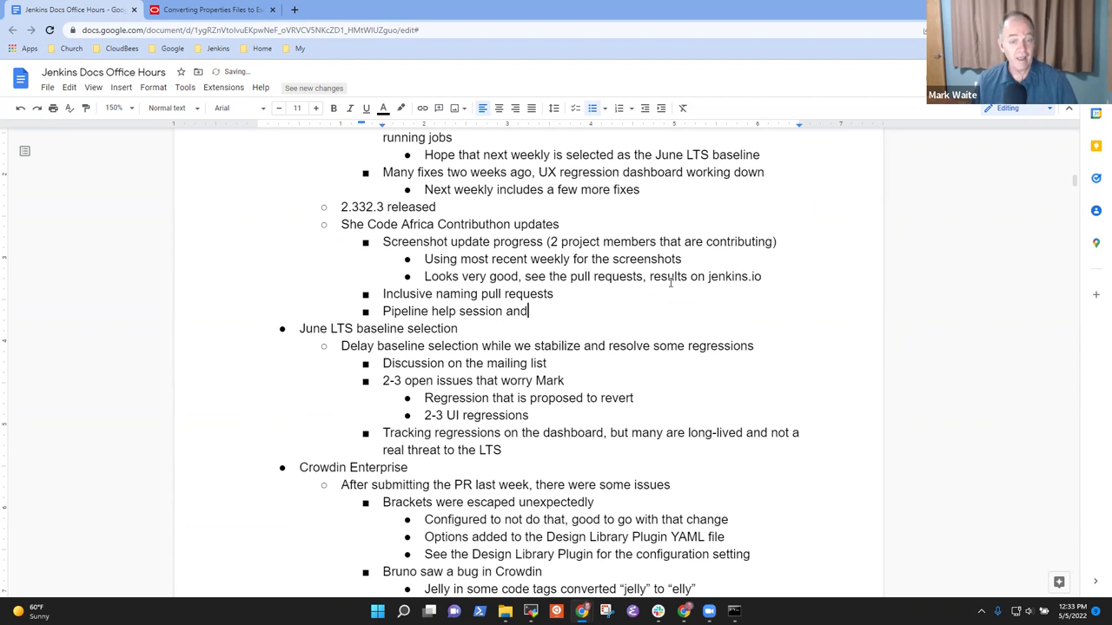
{"action": "key", "text": "BackSpace"}
{"action": "key", "text": "BackSpace"}
{"action": "key", "text": "BackSpace"}
{"action": "type", "text": "today,"}
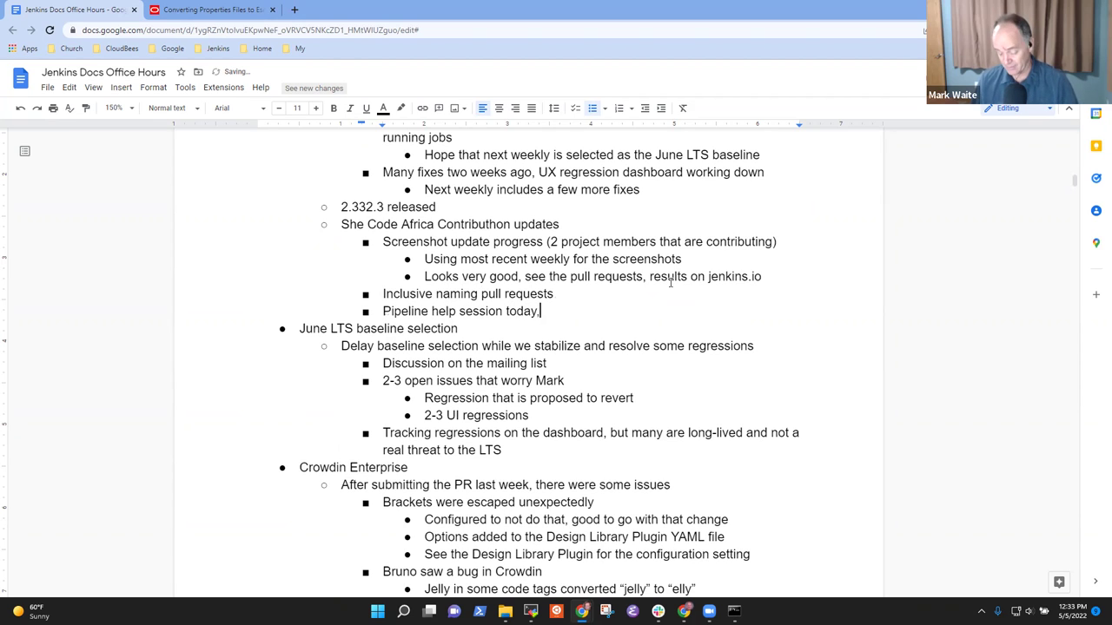
{"action": "type", "text": " makiung"}
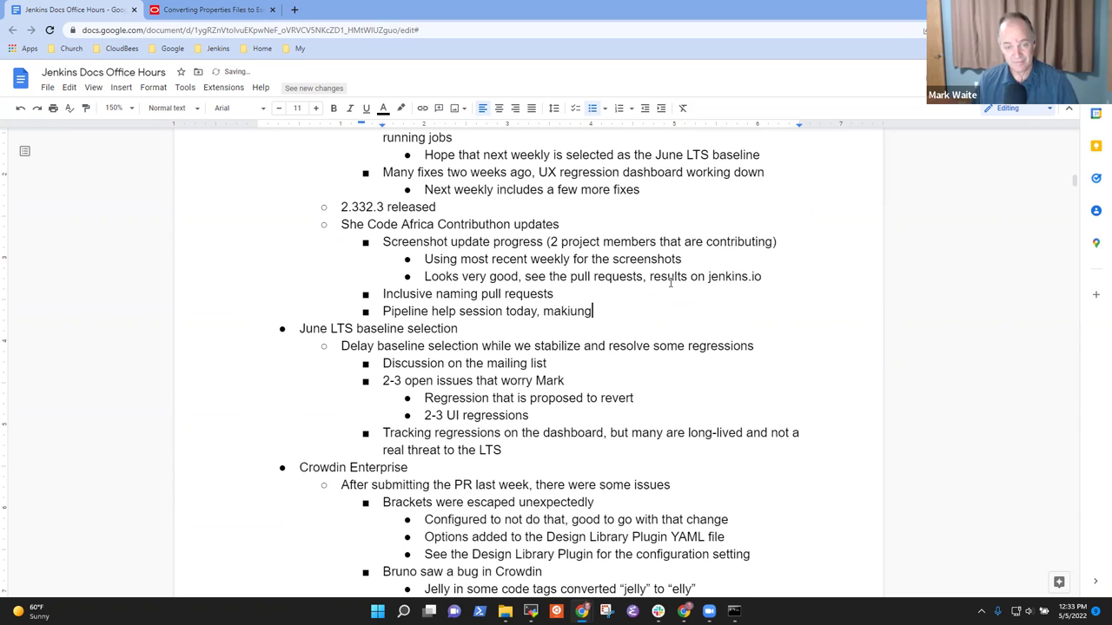
{"action": "key", "text": "BackSpace"}
{"action": "key", "text": "BackSpace"}
{"action": "key", "text": "BackSpace"}
{"action": "type", "text": "ng progre"}
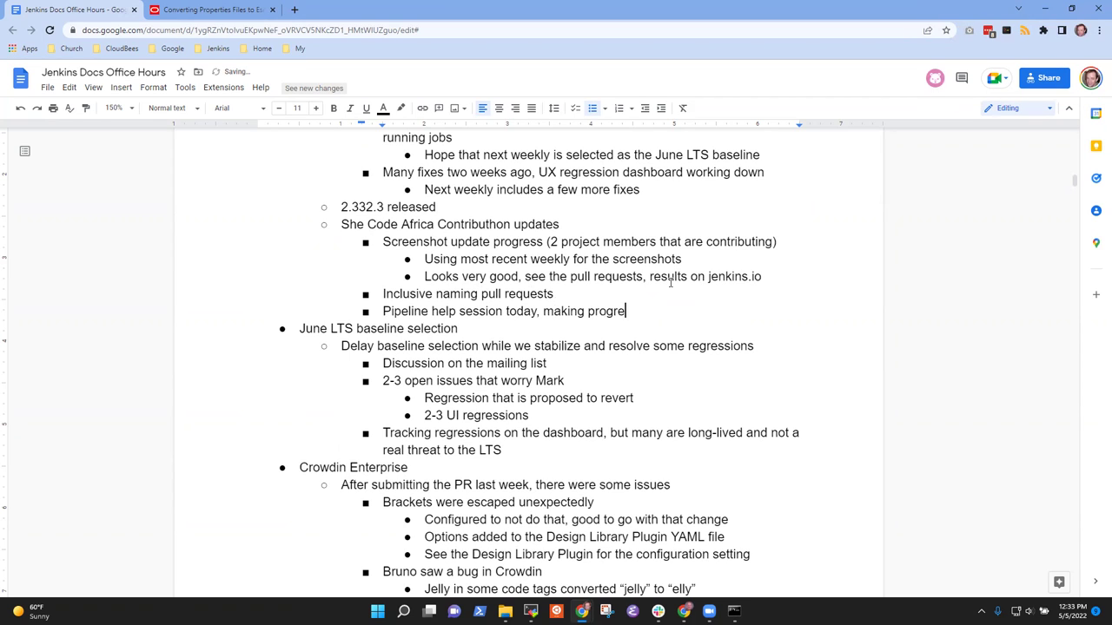
{"action": "type", "text": "ss"}
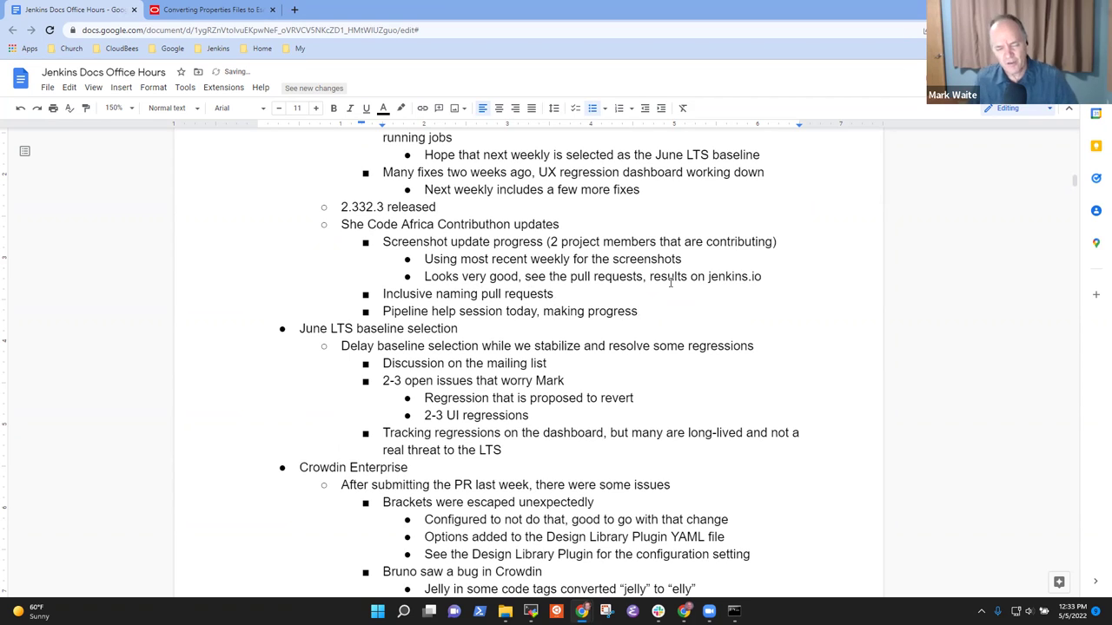
Place the text cursor in the empty top-level bullet at the end of the 2022-05-05 (Europe) notes
{"action": "scroll", "coordinate": [670, 282], "scroll_direction": "down", "scroll_amount": 10}
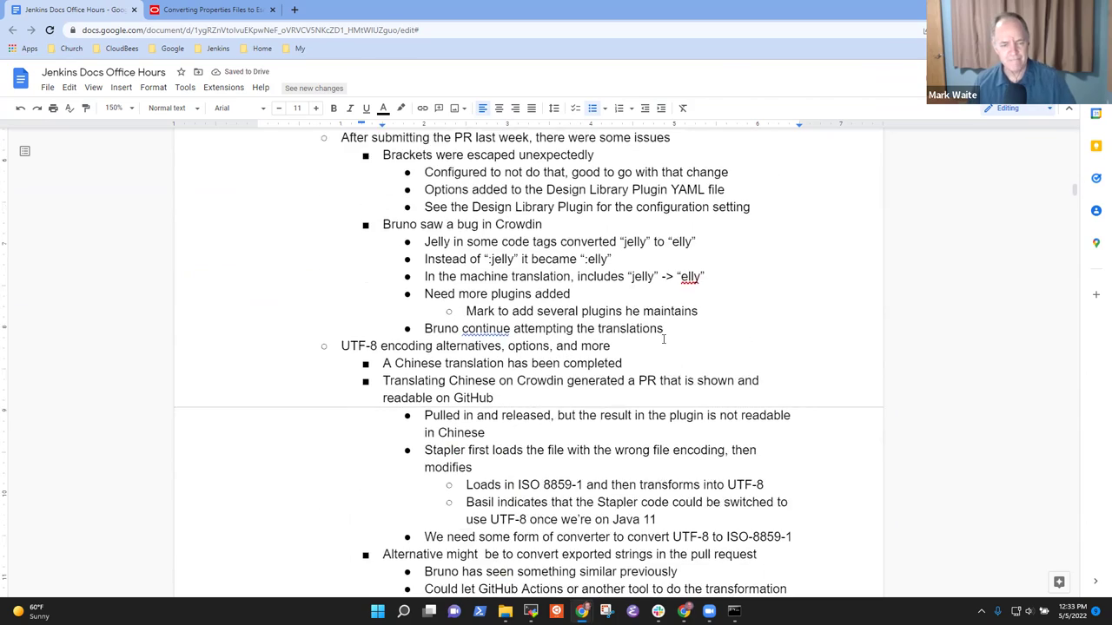
{"action": "scroll", "coordinate": [664, 344], "scroll_direction": "down", "scroll_amount": 5}
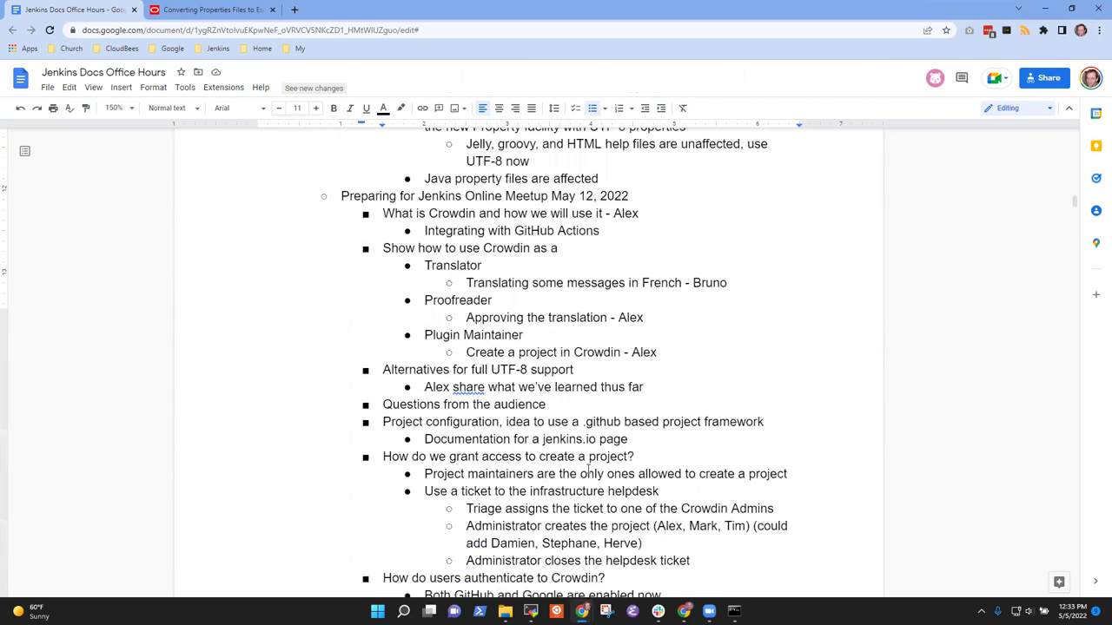
{"action": "left_click", "coordinate": [327, 563]}
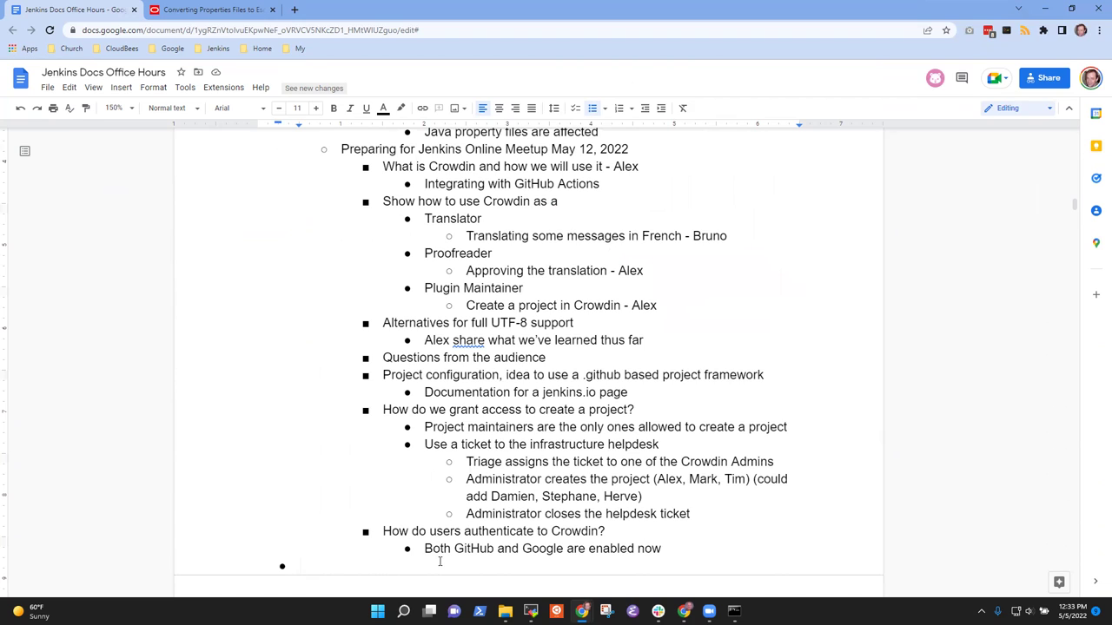